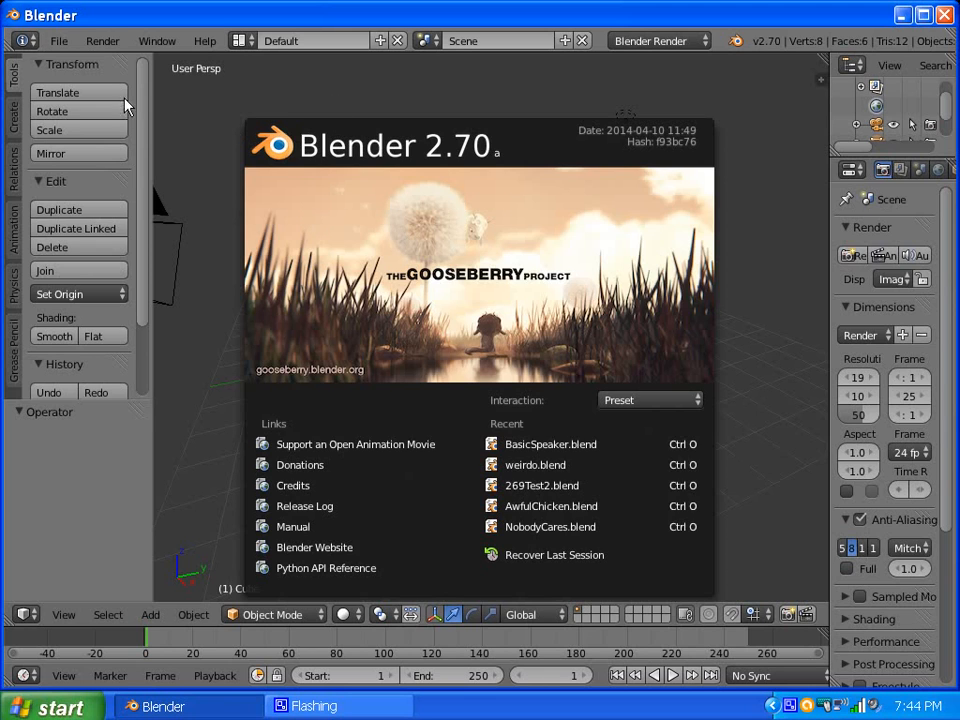
Dismiss the splash screen and delete the default cube from the scene.
click(219, 157)
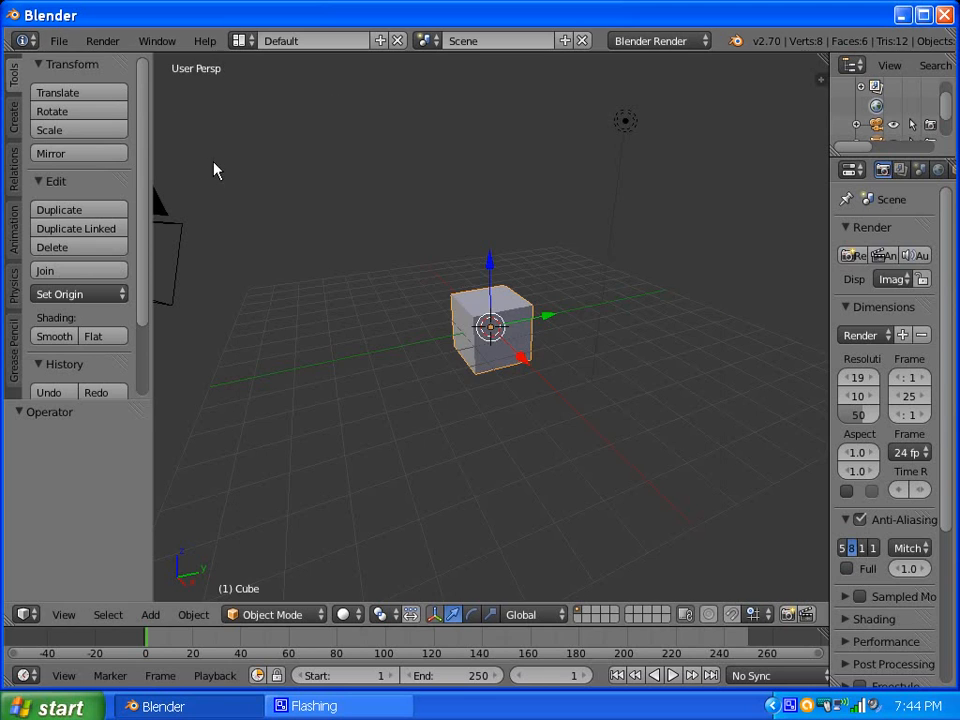
key(x)
click(522, 170)
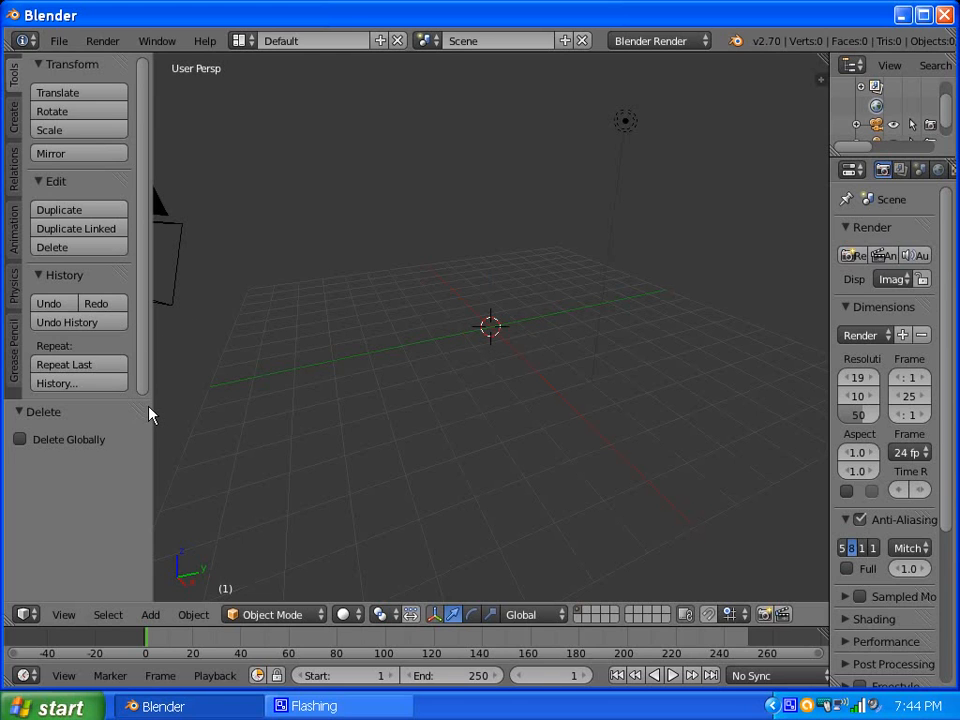
Enlarge the tool shelf downward and widen the properties editor so its labels are readable.
drag(141, 399, 141, 500)
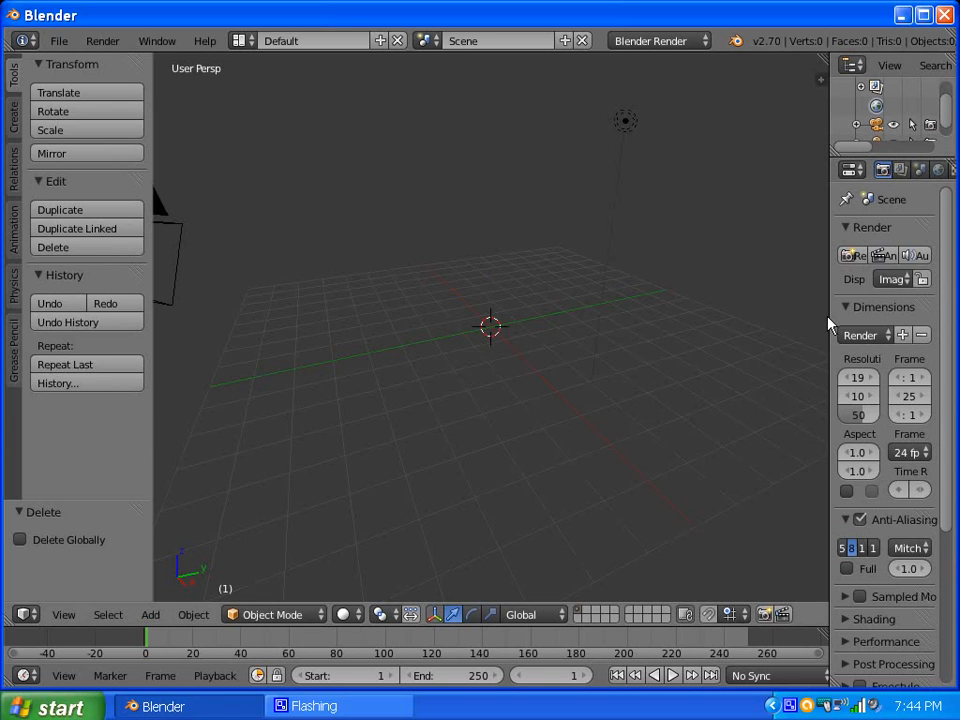
drag(826, 318, 699, 364)
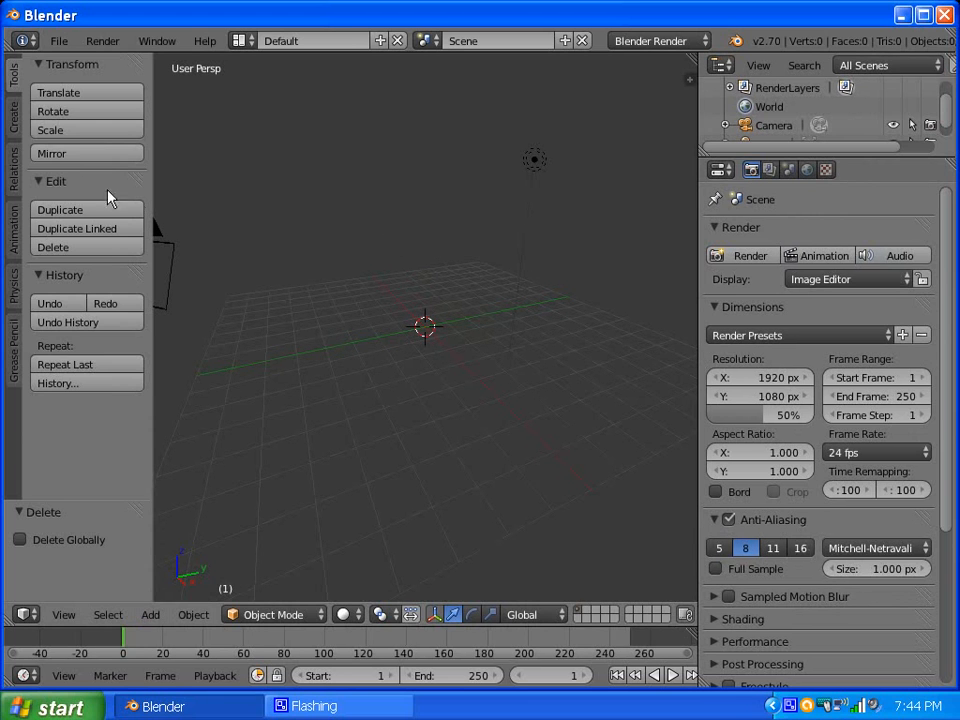
Import the Wavefront model Tank_01.obj from the Tank 01 folder inside the bookmarked OBJ directory's Vehicles folder.
click(57, 40)
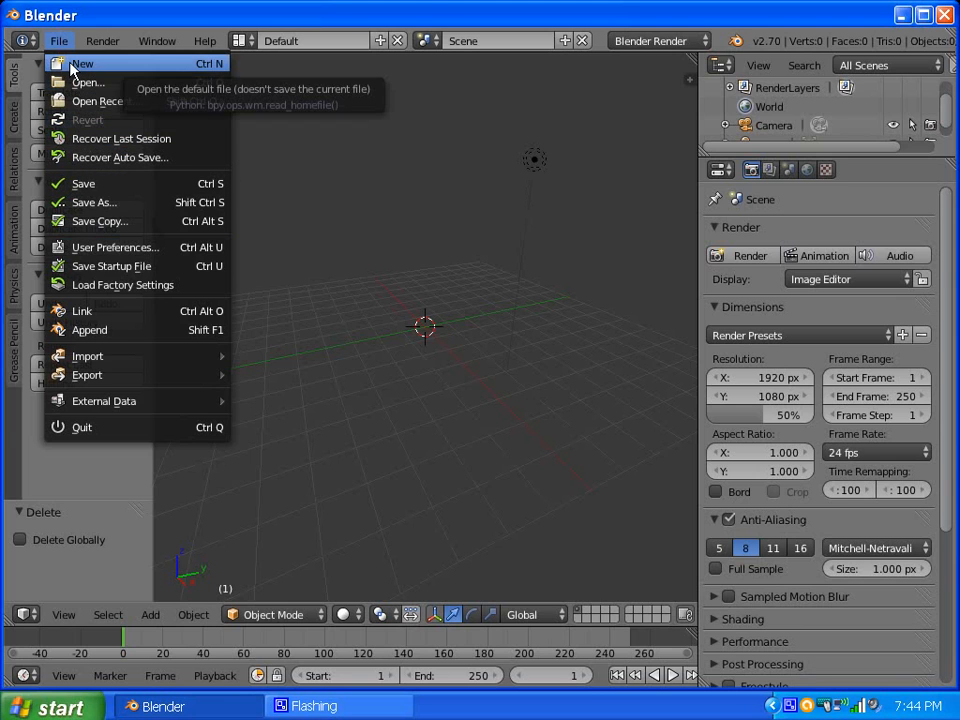
mouse_move(121, 358)
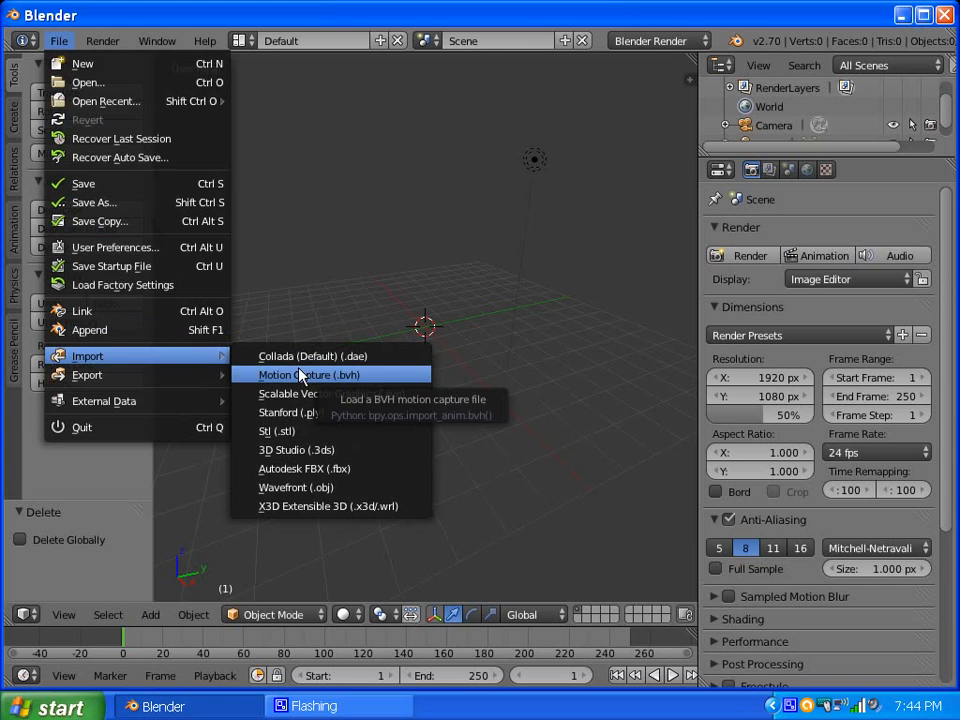
click(305, 490)
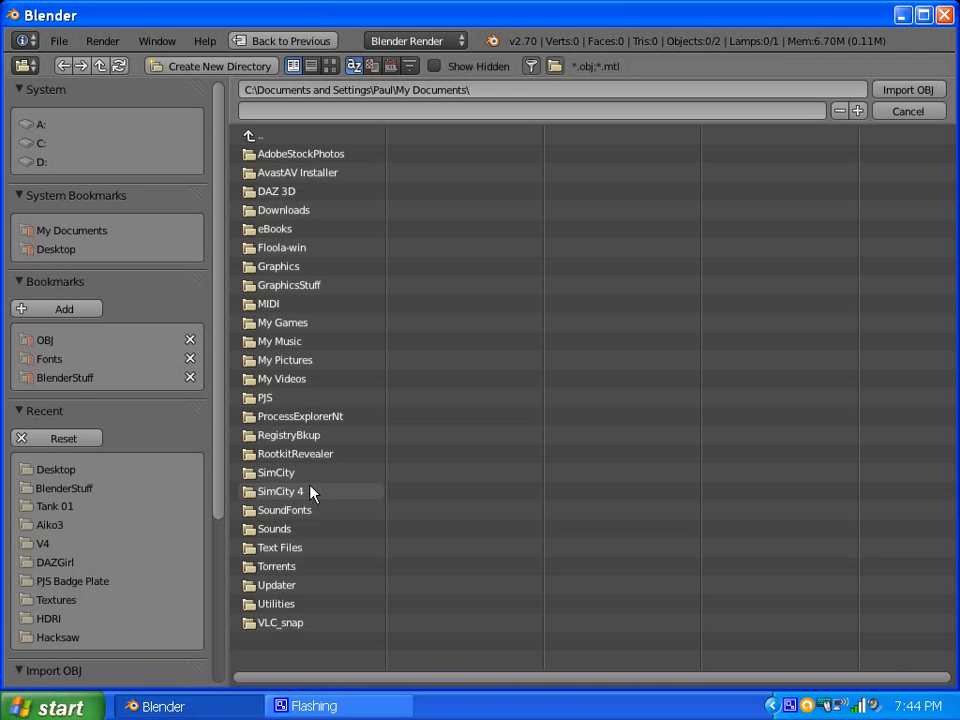
click(54, 343)
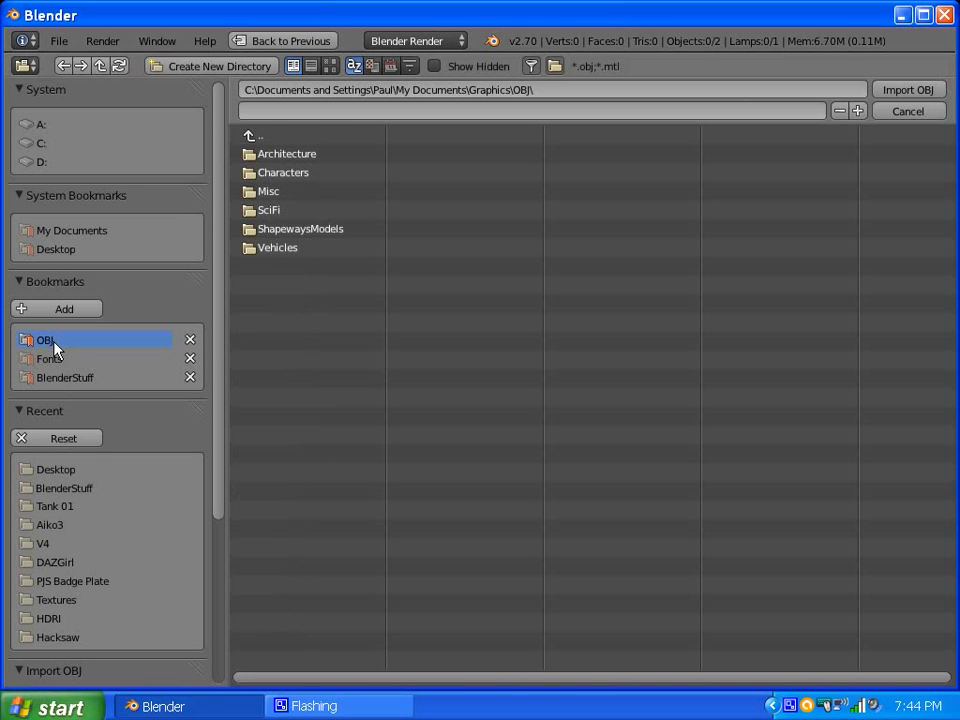
click(268, 249)
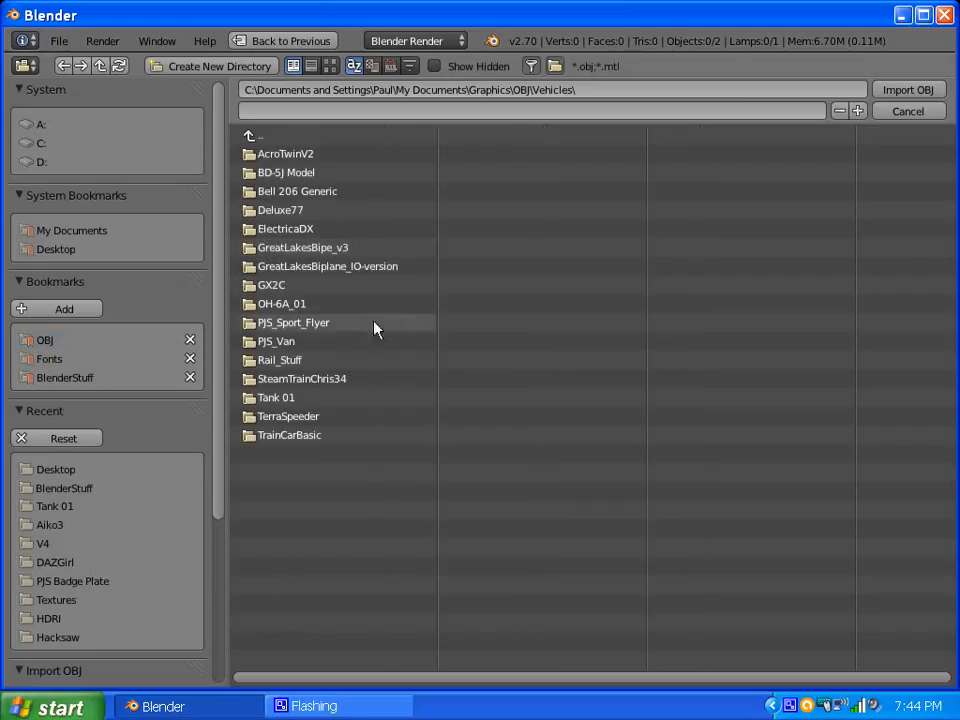
click(270, 399)
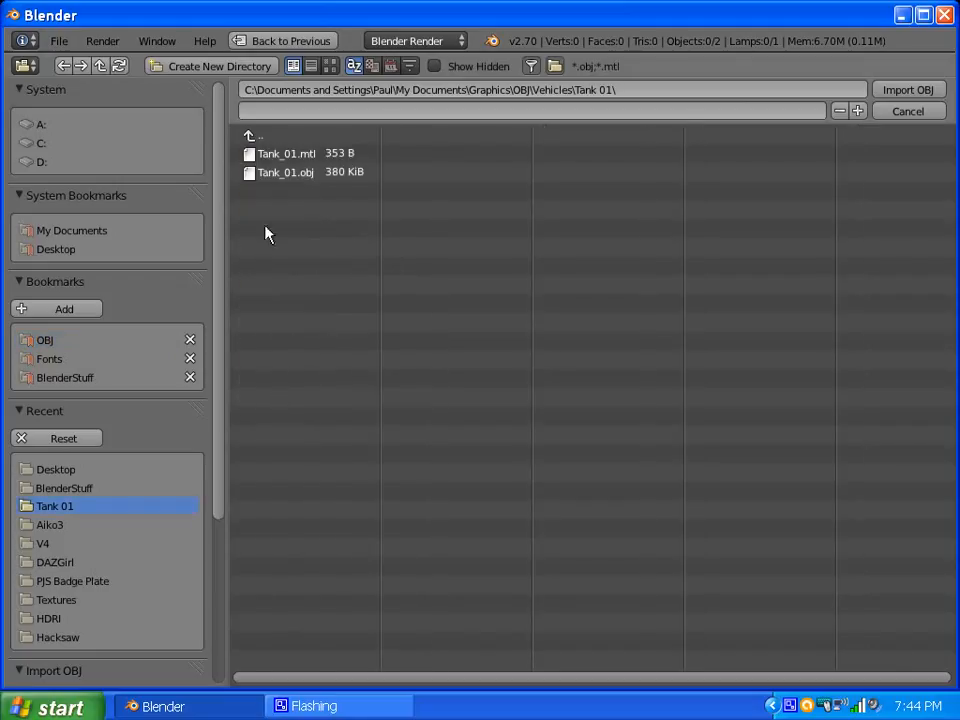
click(273, 174)
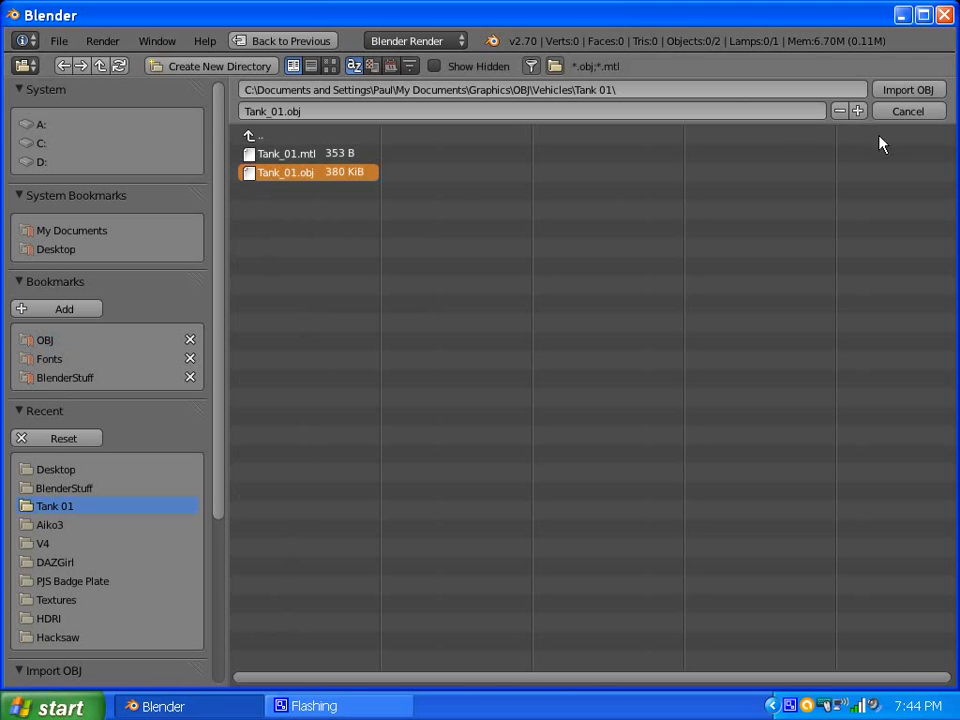
click(909, 90)
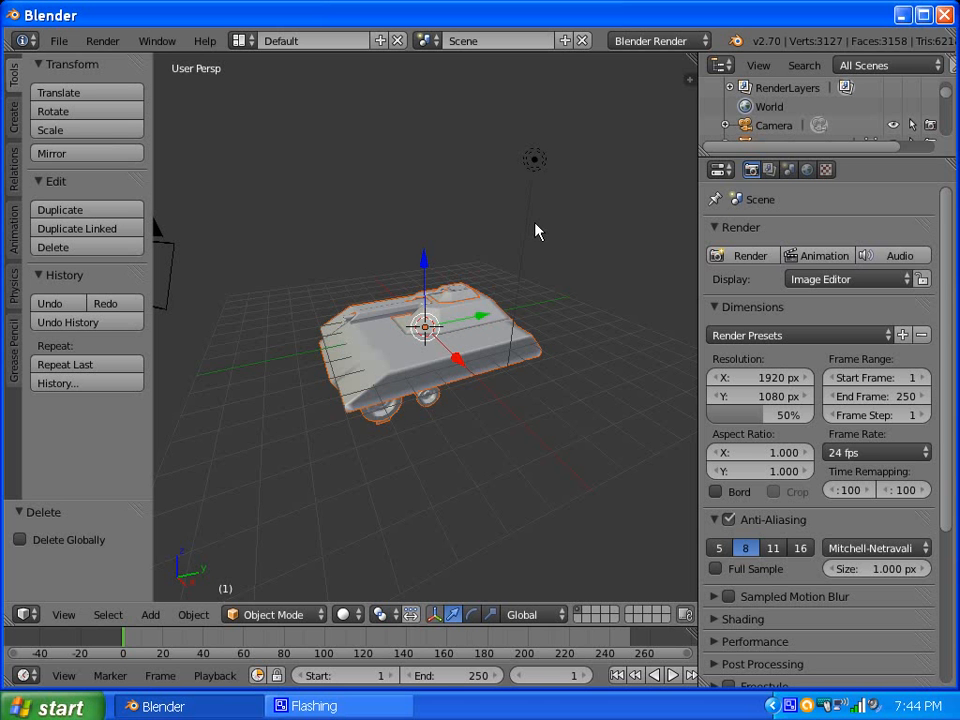
Examine the imported tank's hull, turret, wheels and underside from several angles.
scroll(334, 345, up, 6)
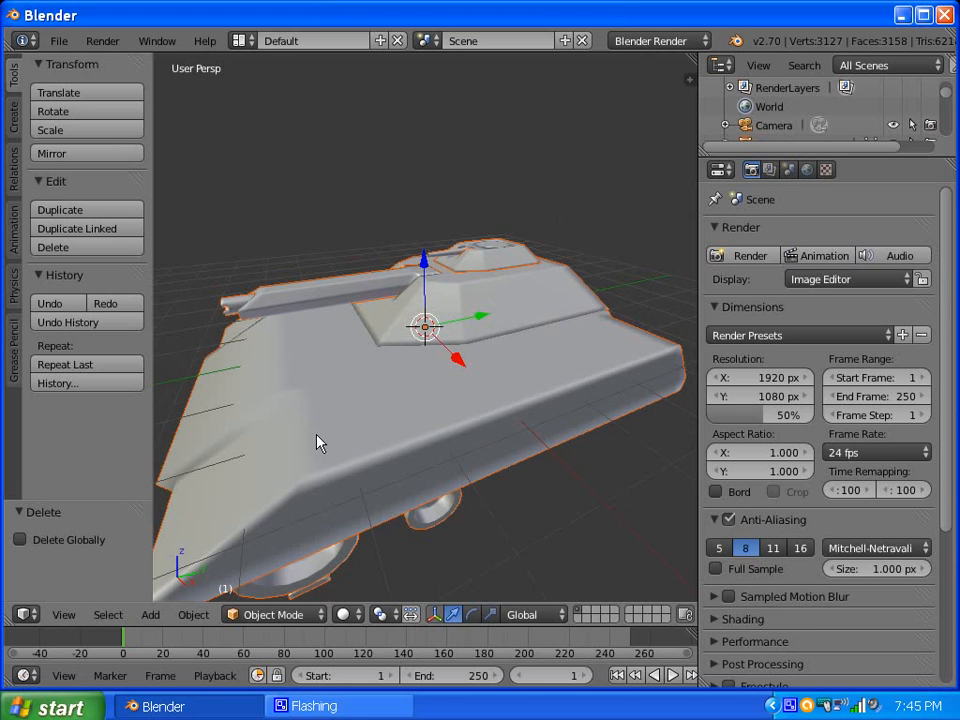
middle_drag(349, 505, 388, 352)
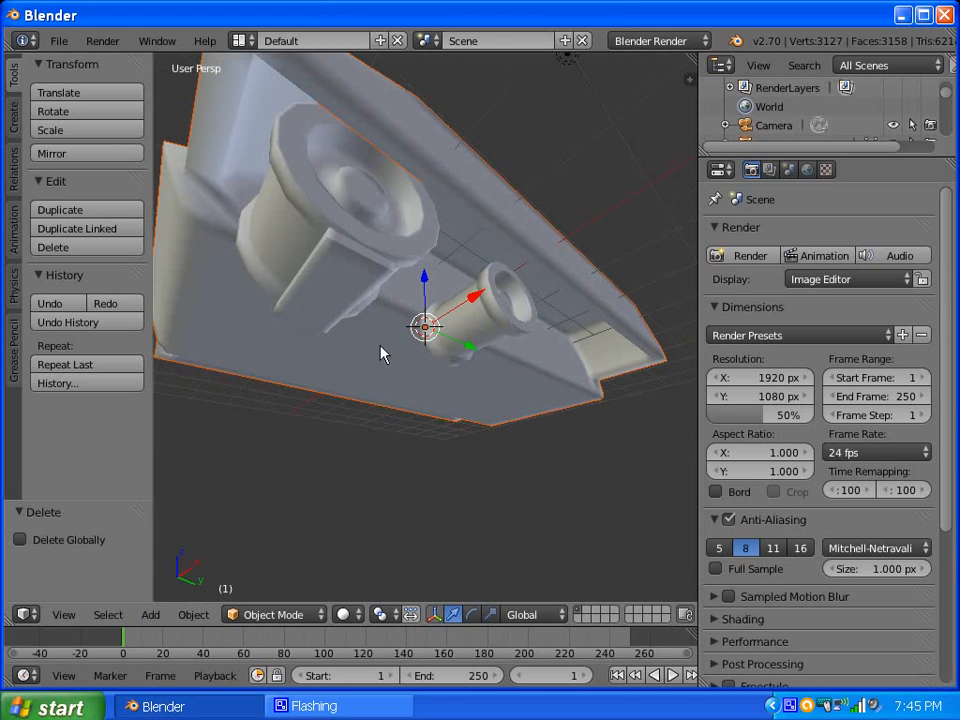
middle_drag(333, 258, 535, 315)
scroll(276, 365, down, 3)
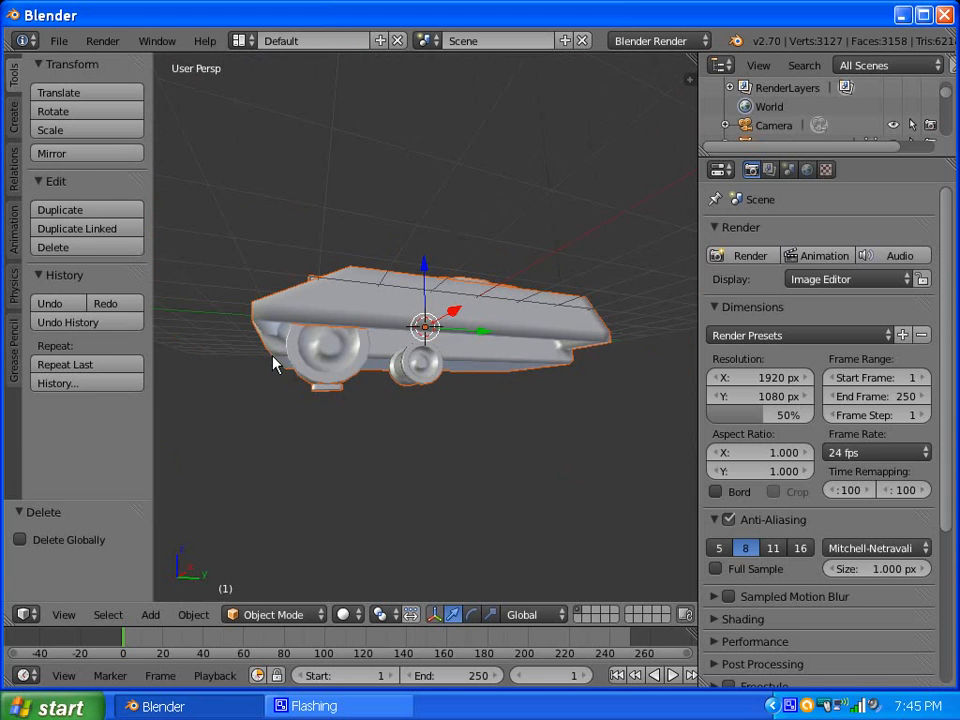
scroll(266, 370, up, 3)
middle_drag(484, 343, 501, 437)
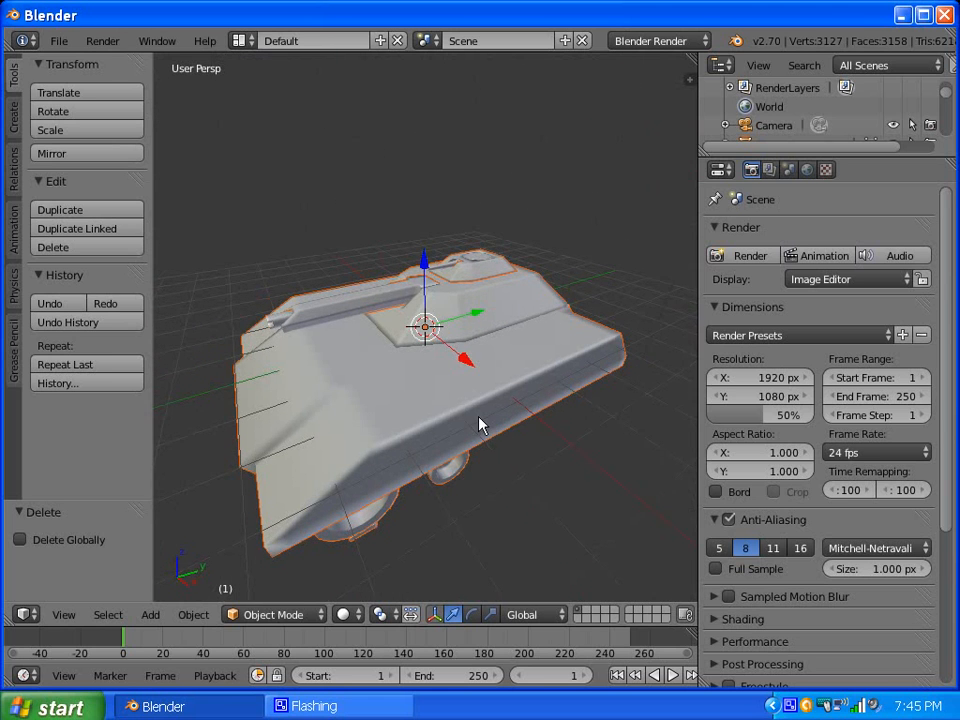
middle_drag(386, 467, 420, 352)
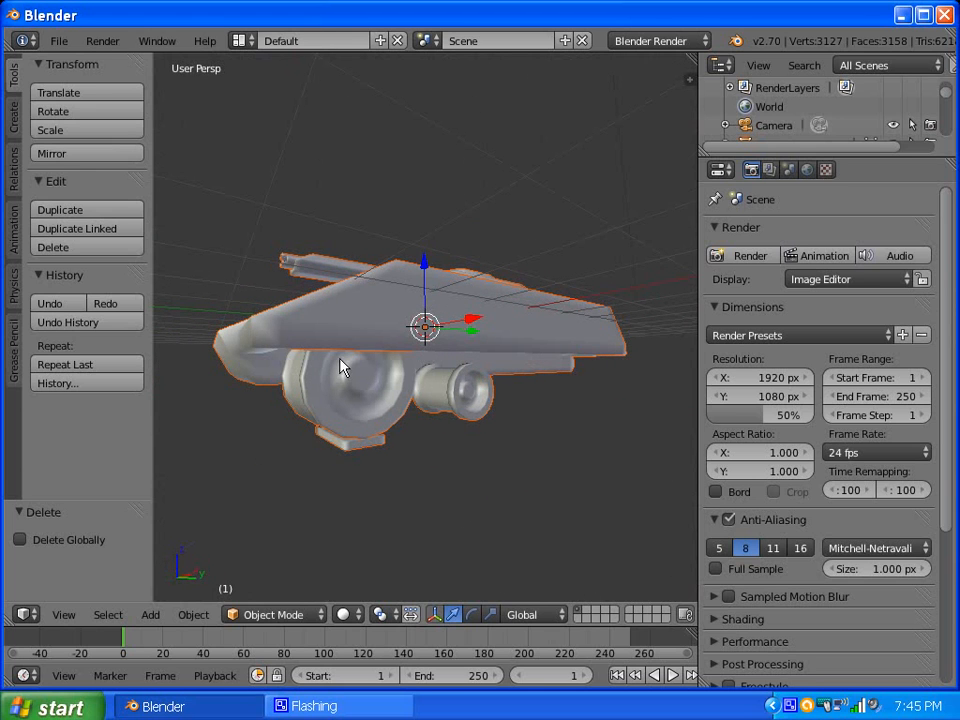
middle_drag(426, 360, 425, 387)
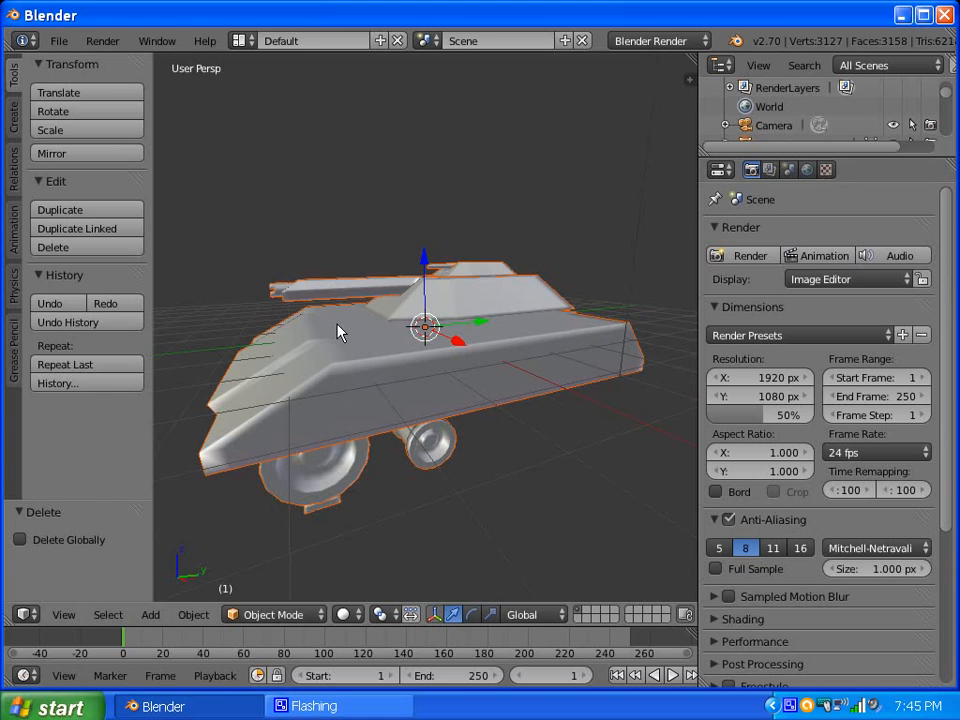
Deselect everything, then check the object properties of the hull, main turret, upper turret and main wheel one by one.
key(a)
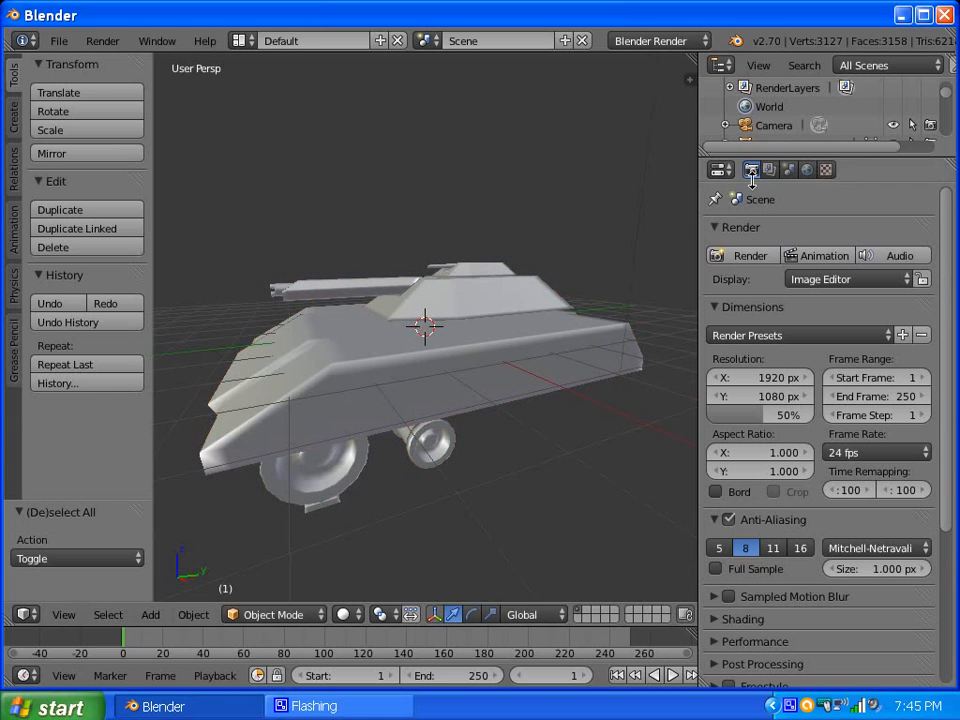
right_click(491, 332)
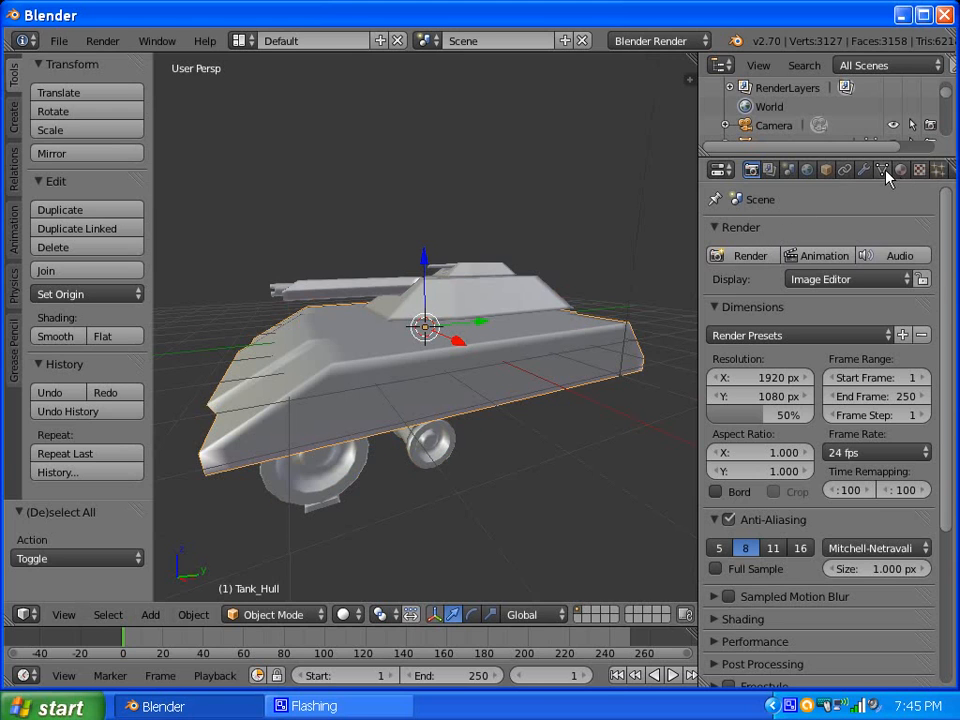
click(826, 169)
right_click(476, 304)
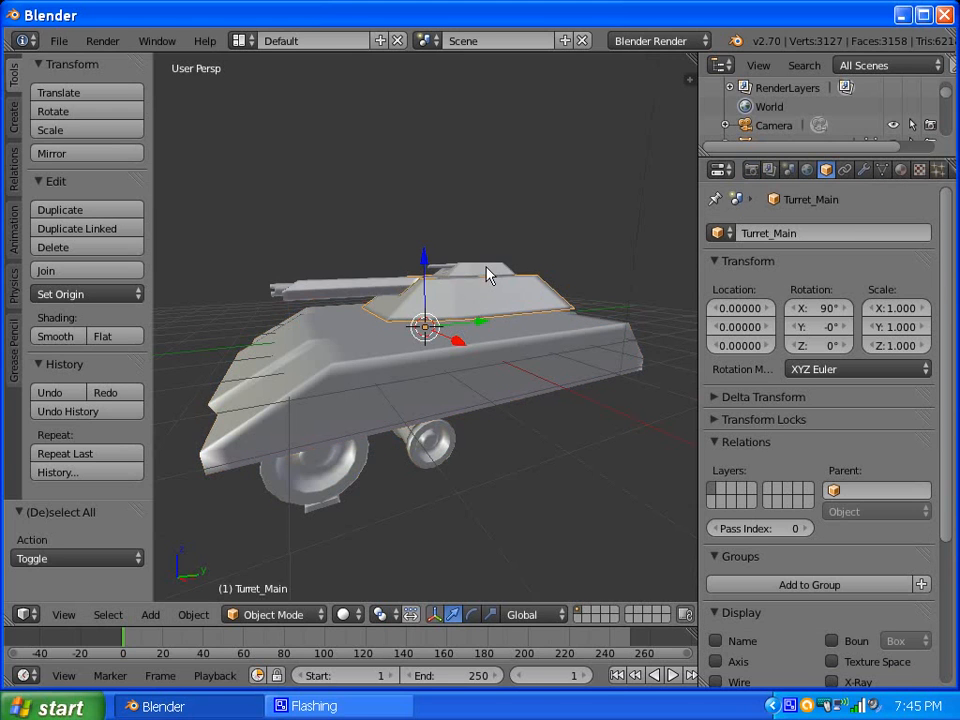
right_click(487, 274)
right_click(332, 470)
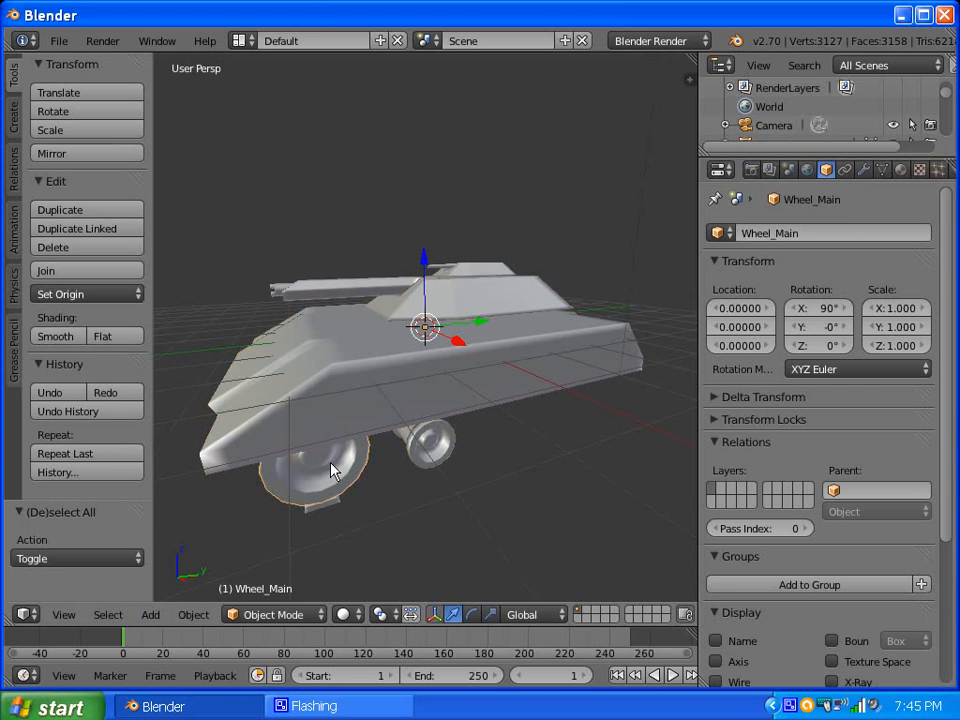
Inspect the tank's rear opening, tread piece and wheels from several angles, keeping the main wheel selected.
middle_drag(498, 378, 338, 368)
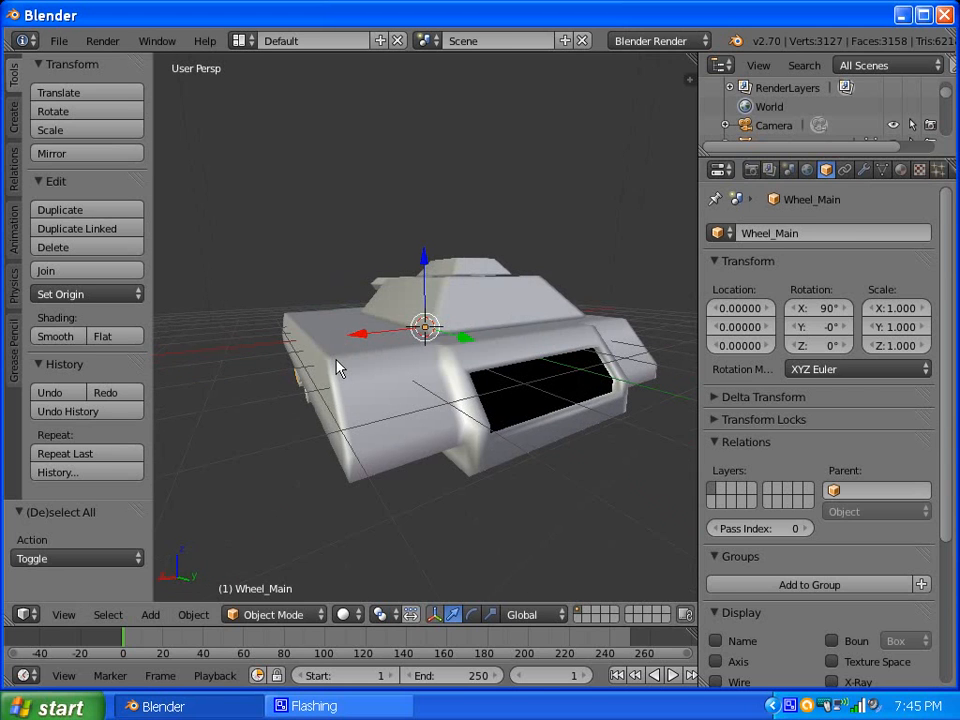
middle_drag(435, 360, 611, 386)
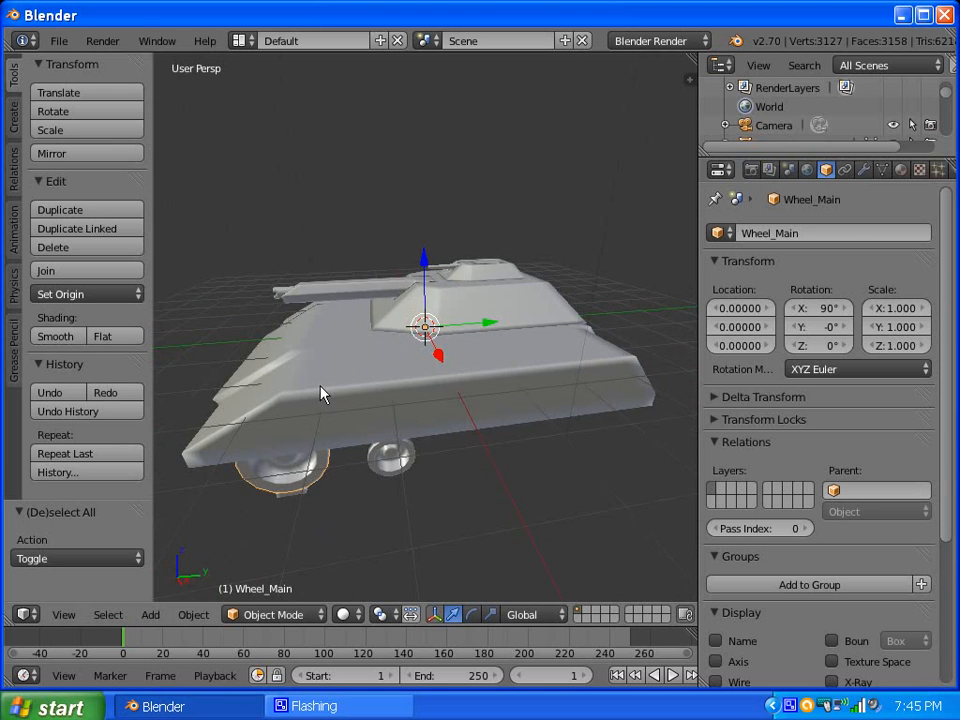
middle_drag(321, 392, 388, 366)
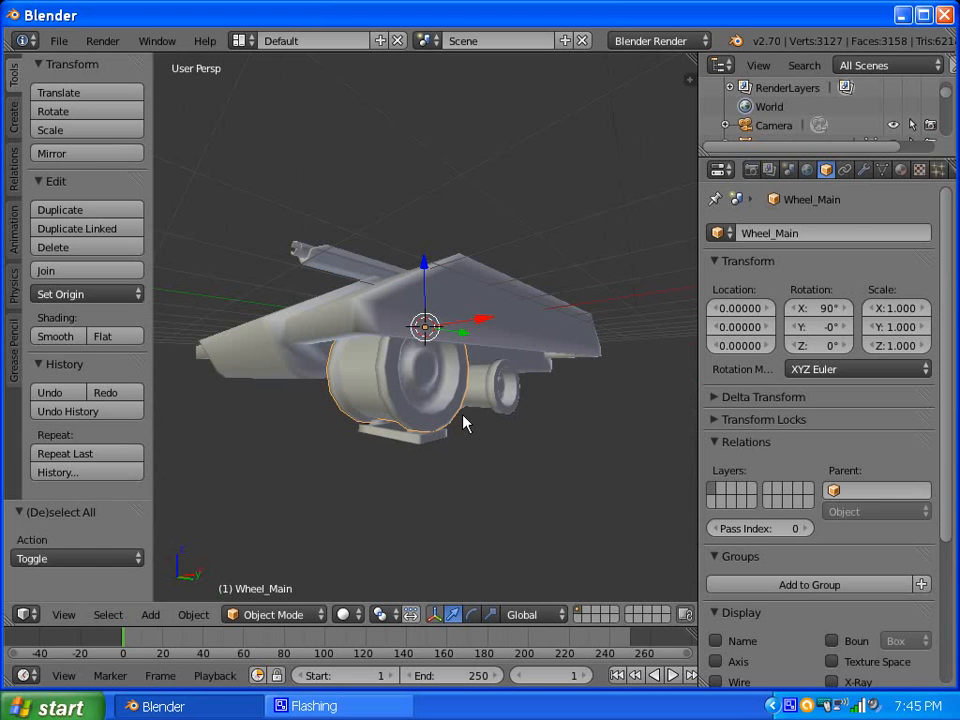
middle_drag(463, 420, 380, 462)
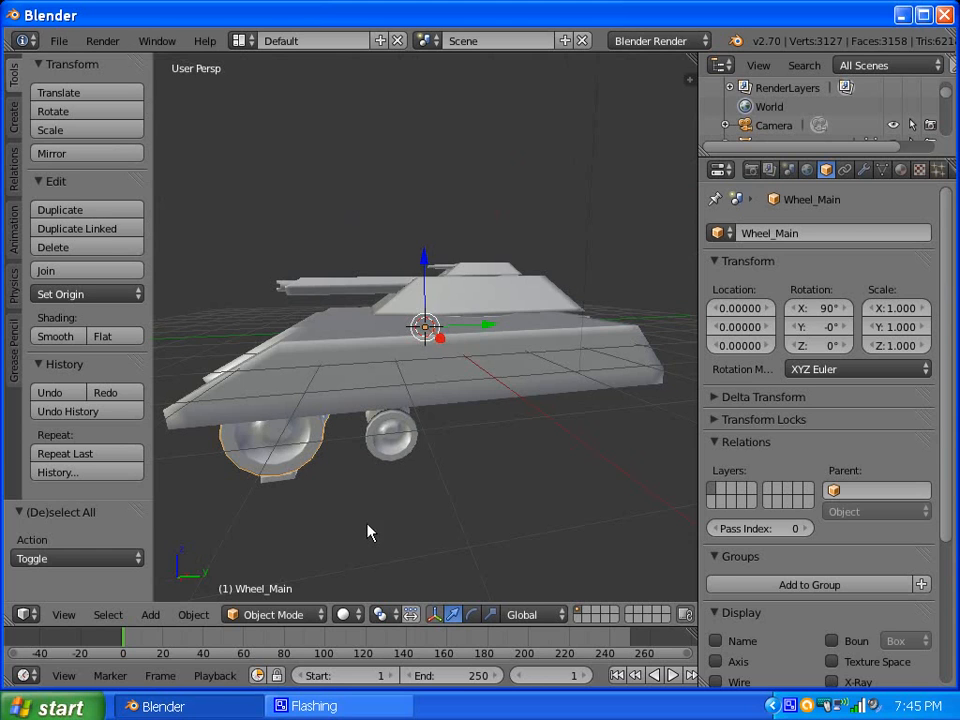
key(KP_Divide)
key(KP_Divide)
Enable the 3D View: Screencast Keys add-on in the user preferences.
click(52, 39)
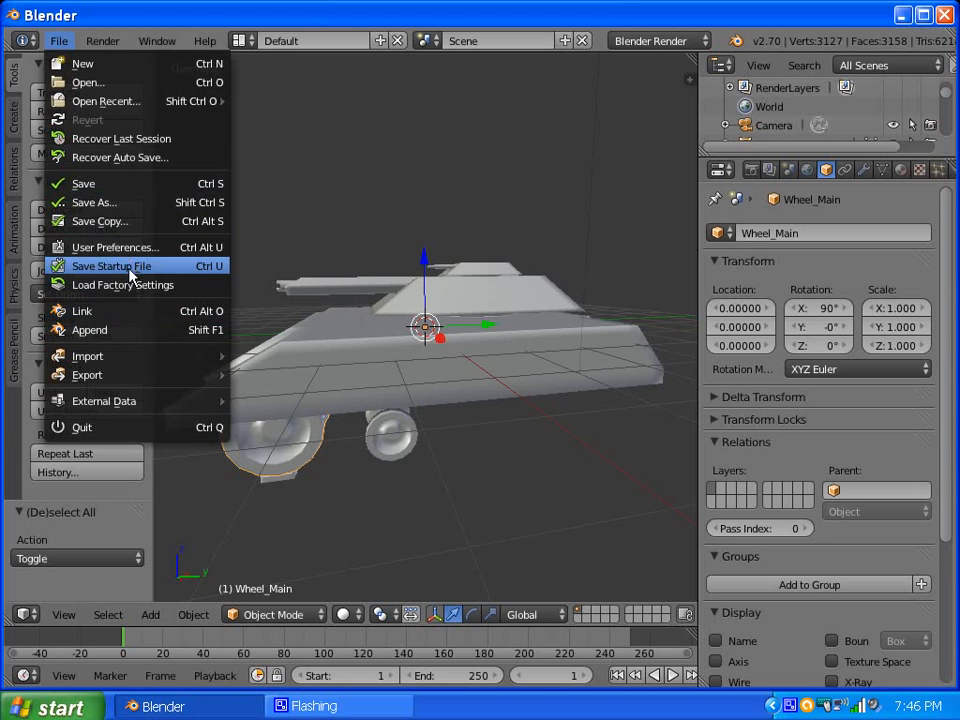
click(110, 247)
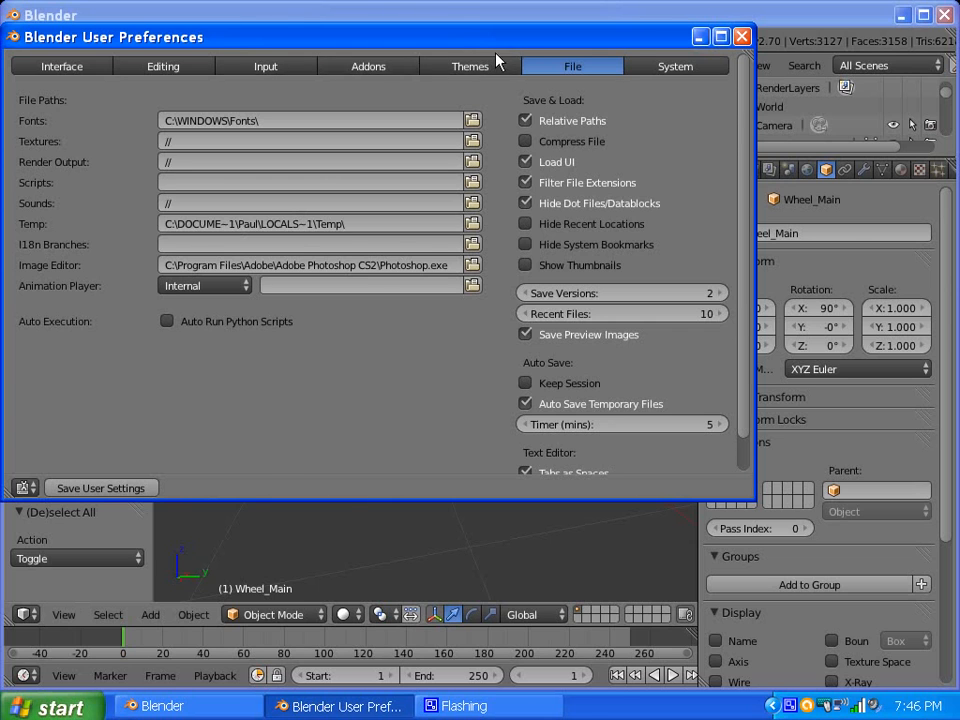
click(353, 68)
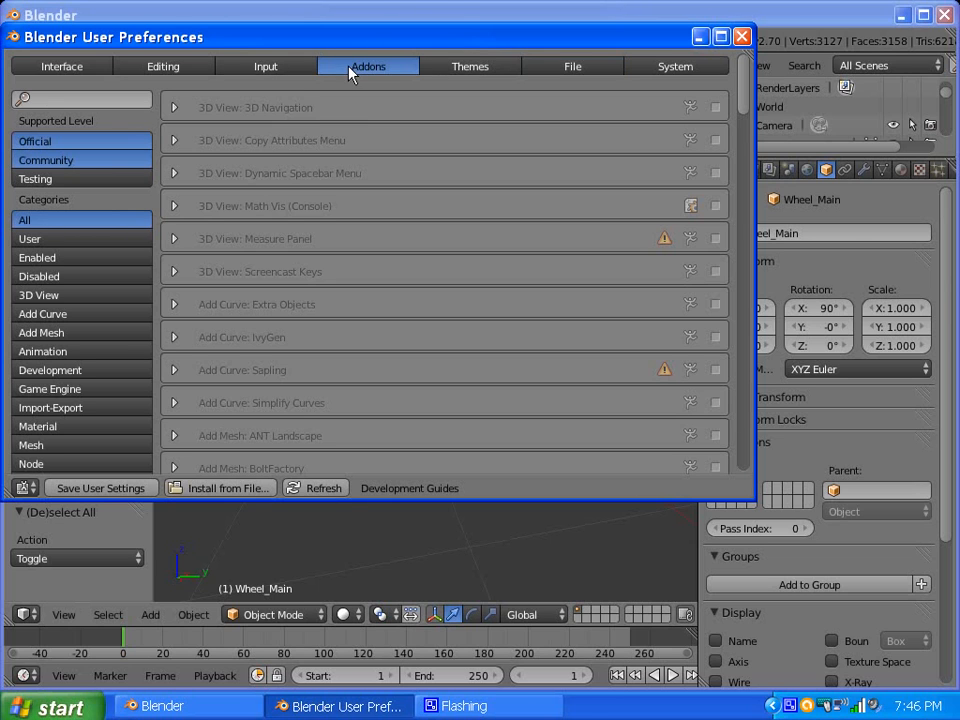
click(85, 298)
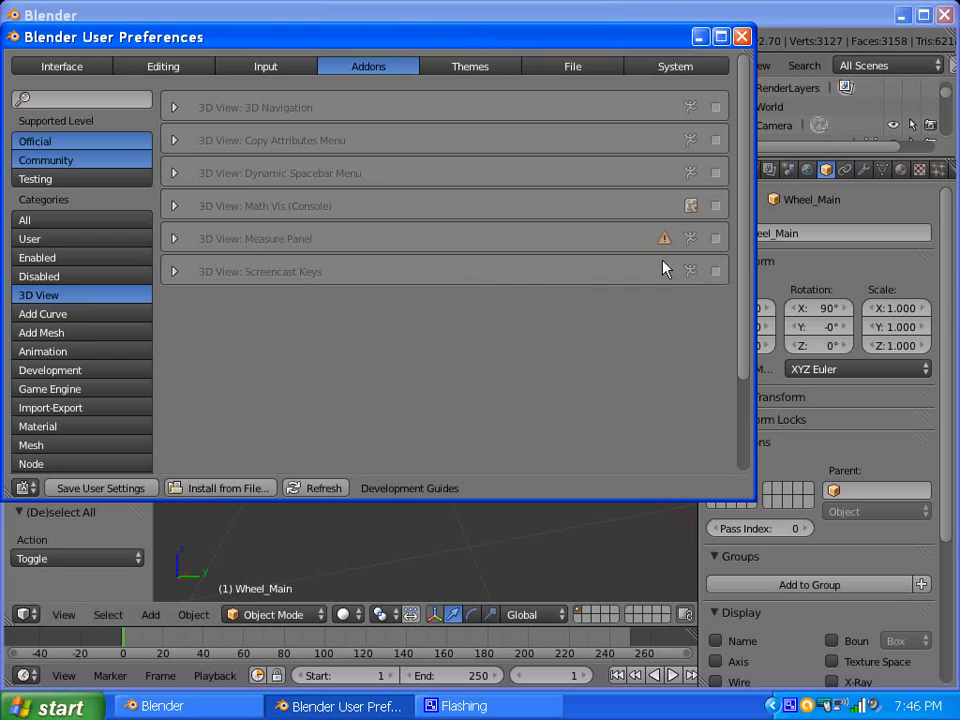
click(716, 271)
Turn on Auto Run Python Scripts in the file preferences and close the preferences window.
click(573, 68)
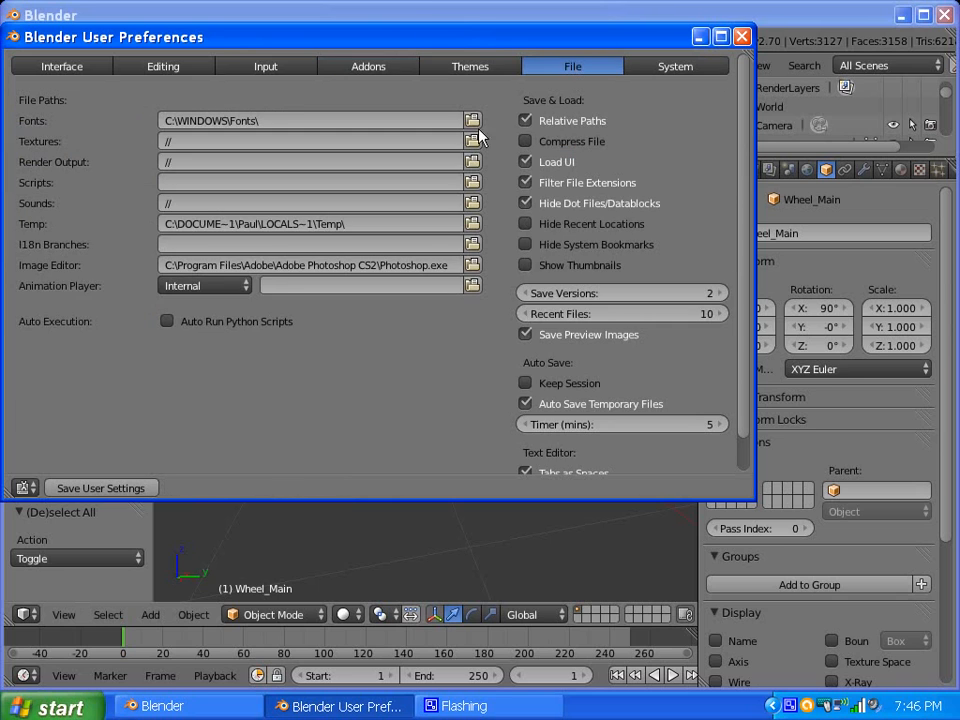
click(168, 322)
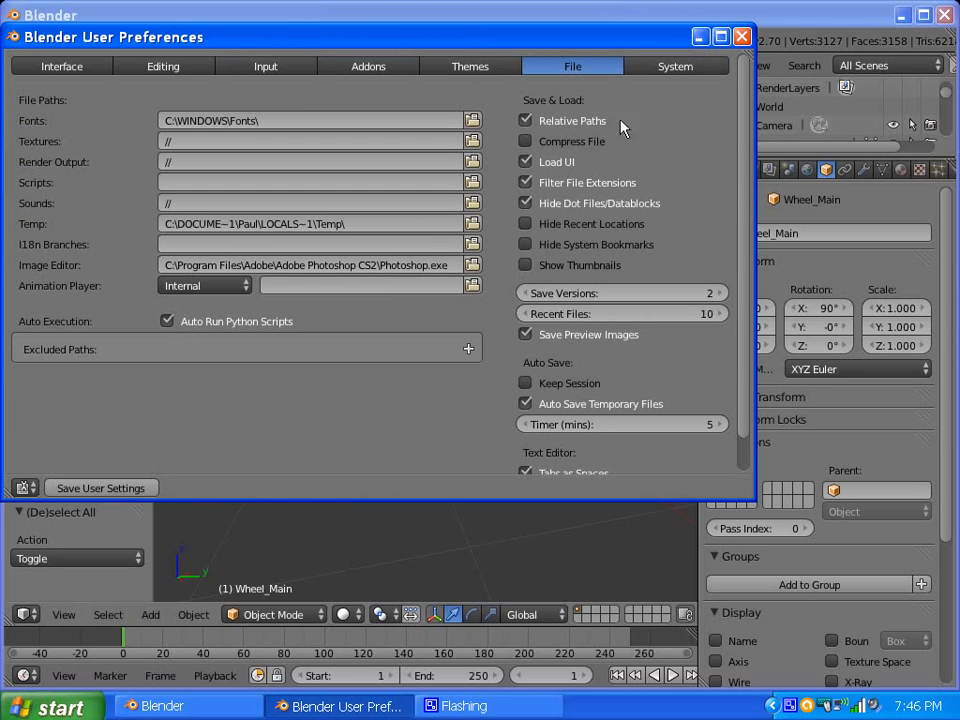
click(742, 37)
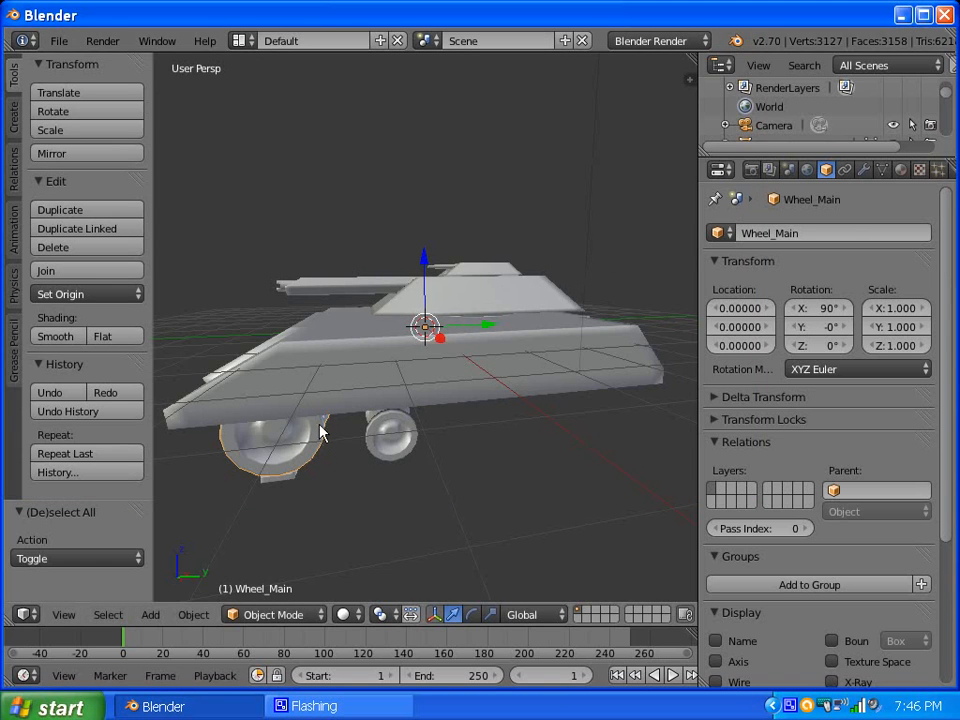
Start the Screencast Keys display from the 3D view's properties region.
scroll(317, 446, down, 2)
key(n)
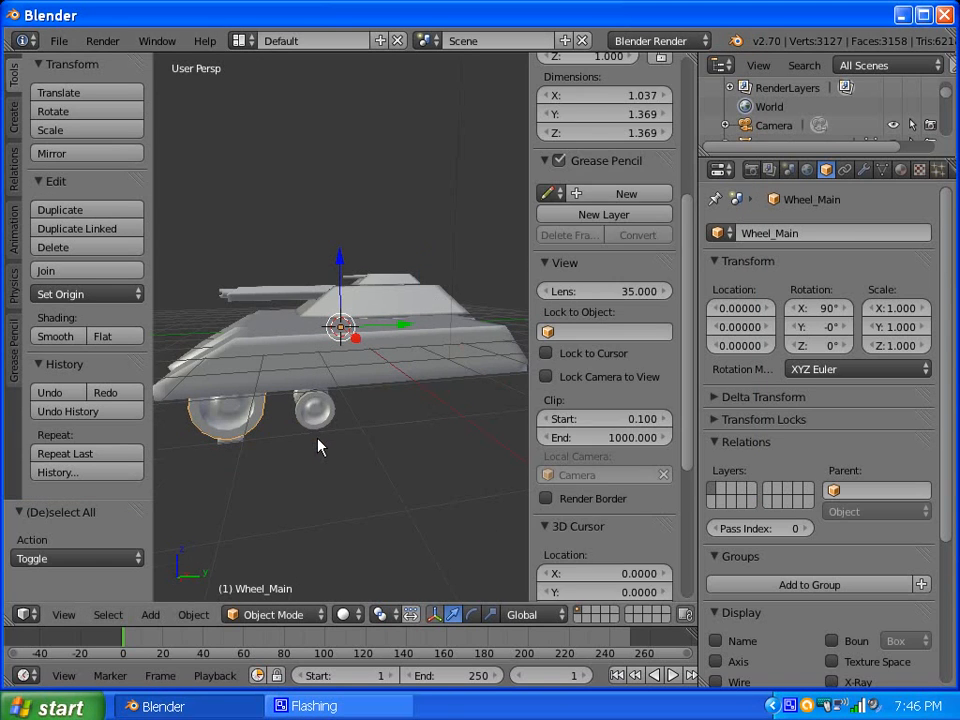
scroll(627, 494, down, 6)
click(589, 583)
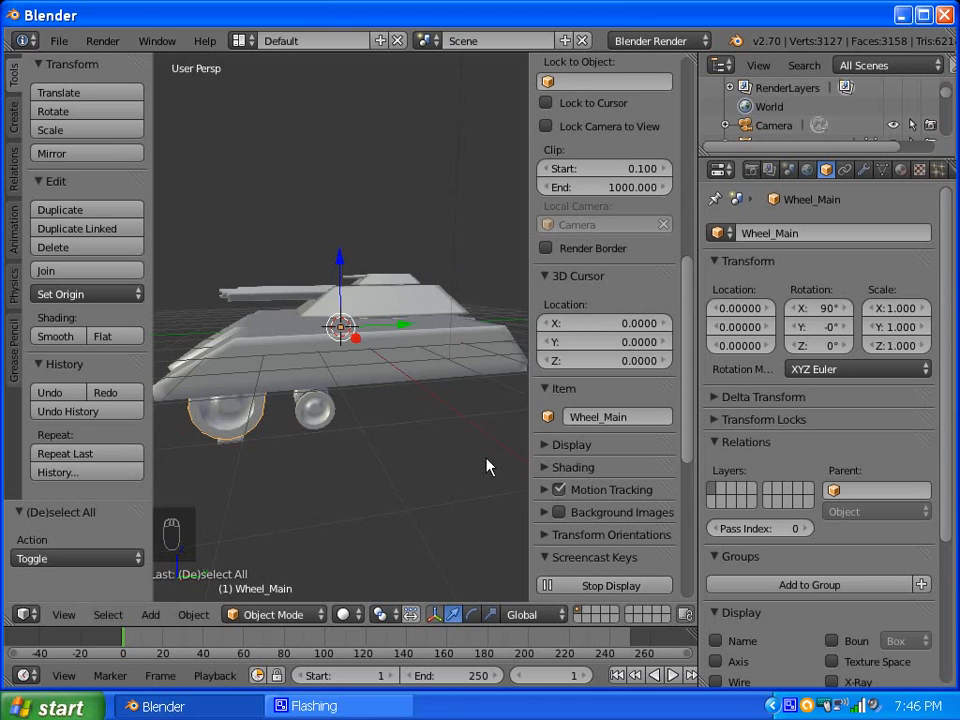
Hide the 3D view's properties region and isolate the main wheel in local view.
key(n)
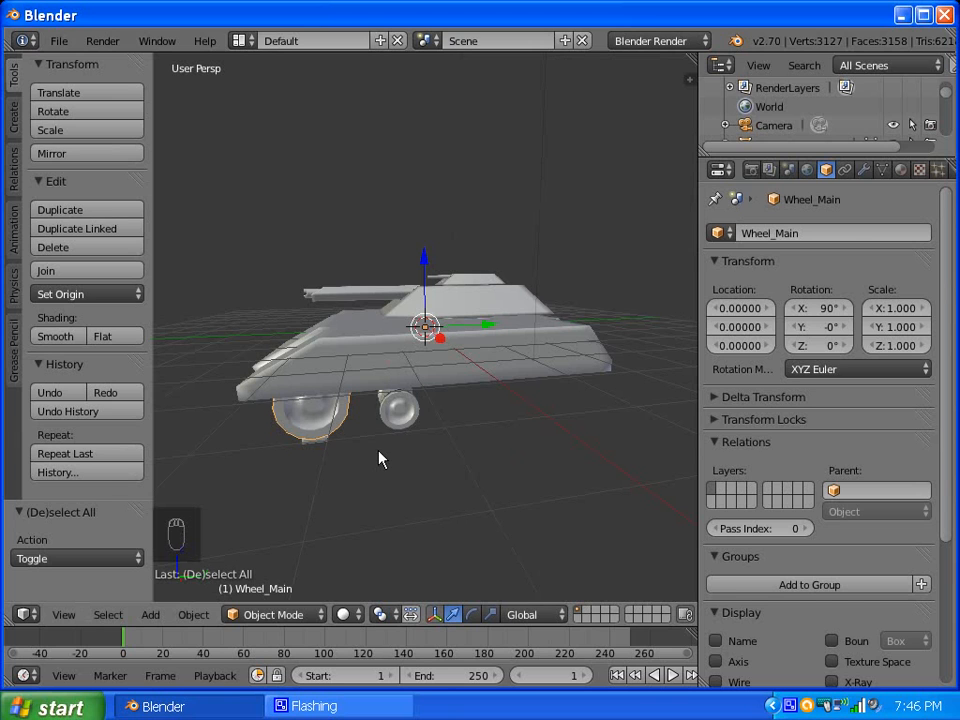
scroll(370, 490, up, 4)
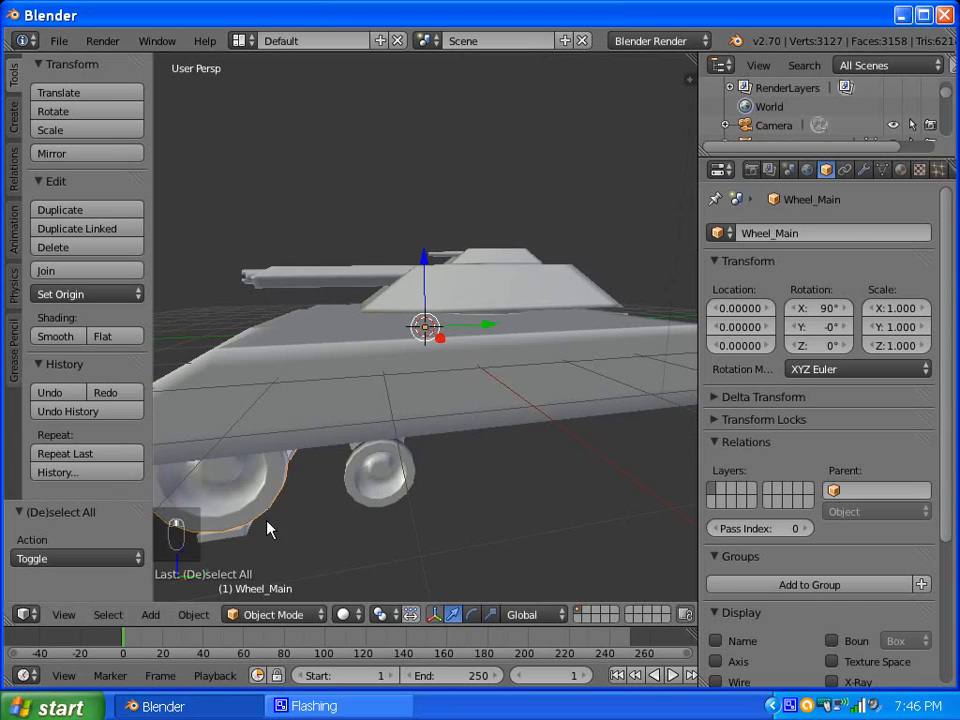
scroll(272, 520, down, 4)
scroll(300, 495, up, 2)
middle_drag(336, 477, 450, 401)
scroll(490, 313, up, 3)
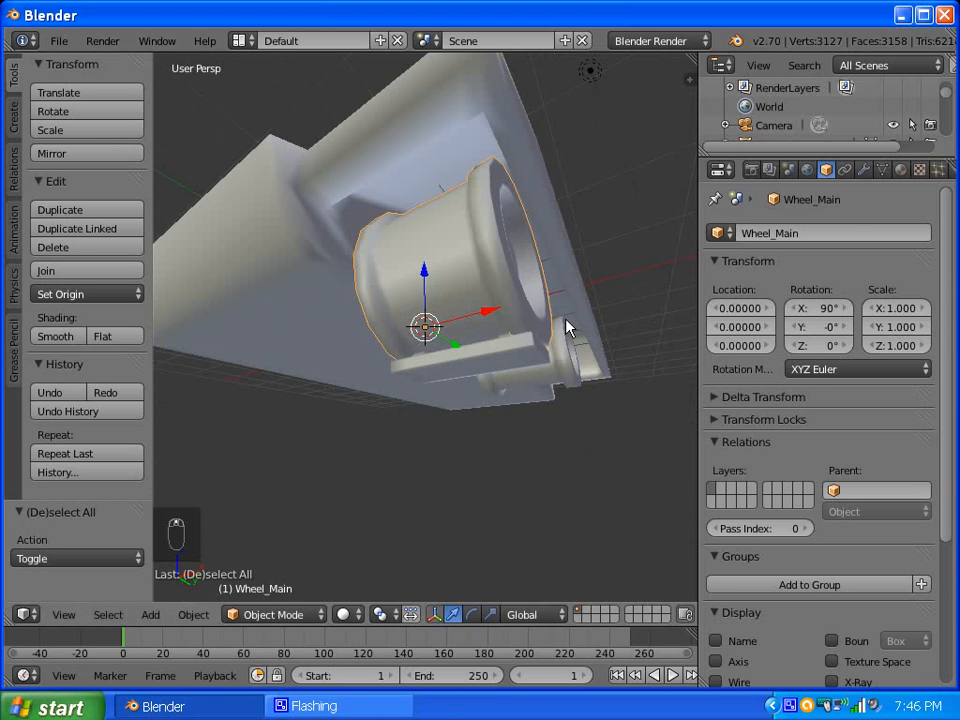
key(KP_Divide)
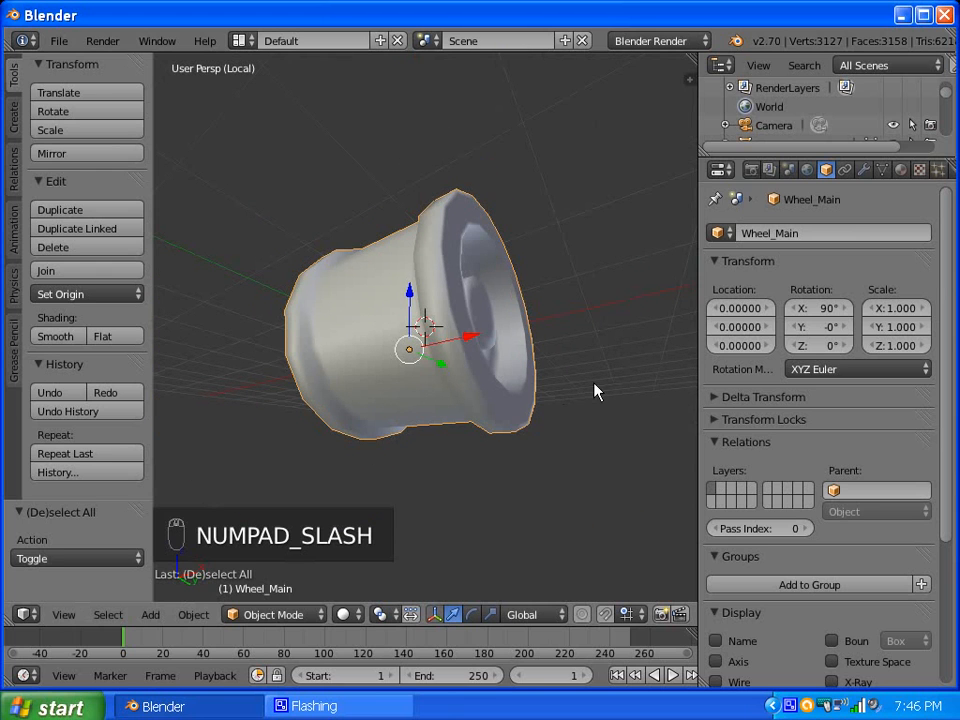
middle_drag(597, 390, 454, 469)
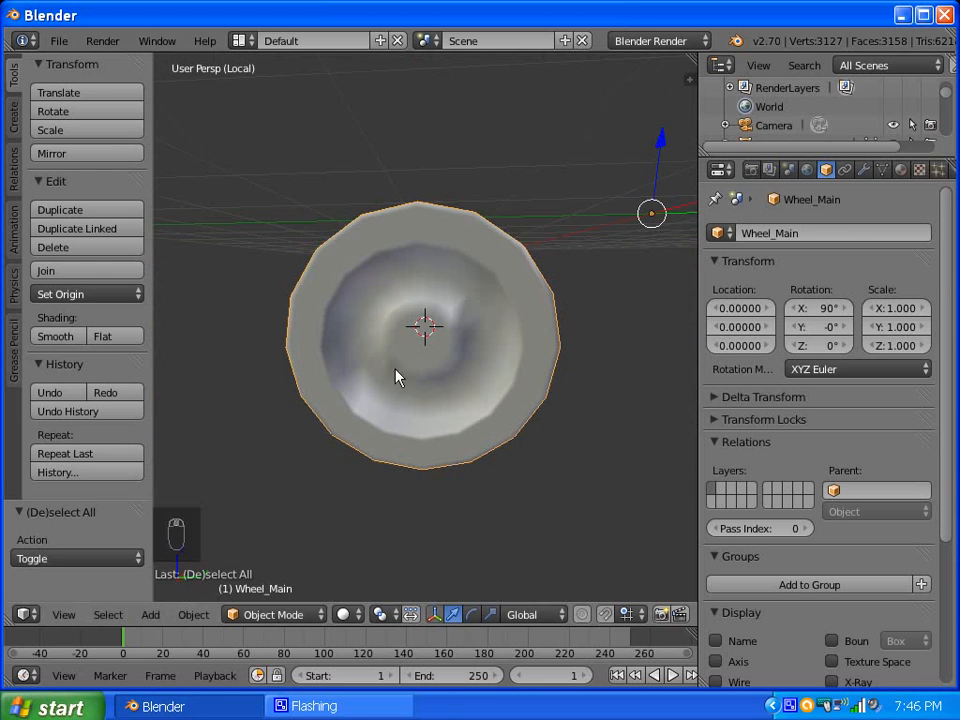
scroll(396, 376, up, 1)
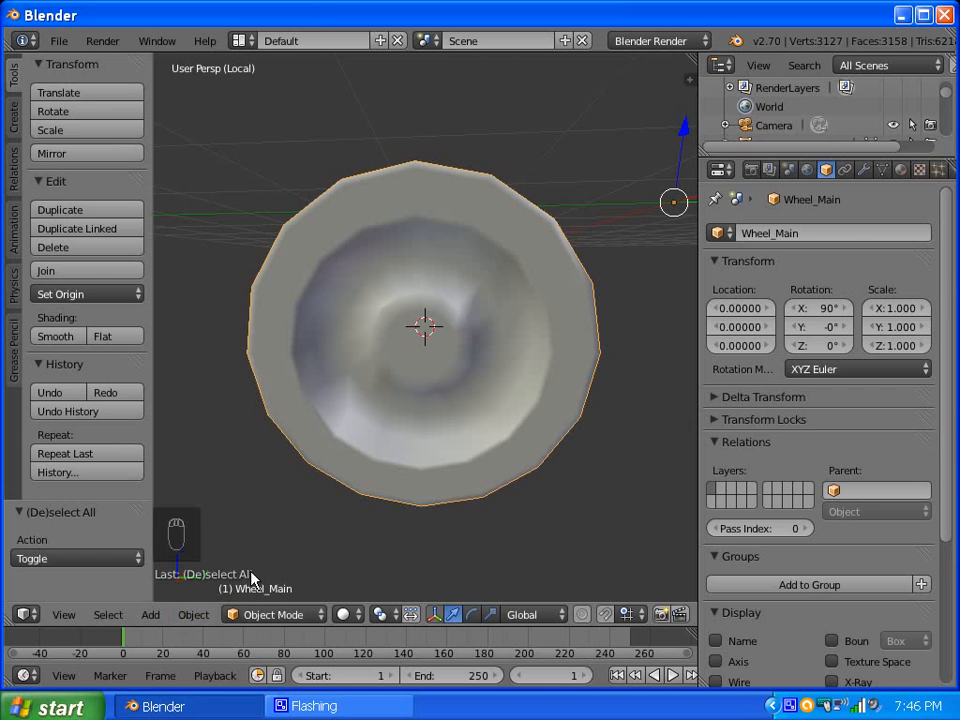
In Edit Mode, apply an edge crease of 1.000 to the edge loop around the base of the main wheel's hub, then clear the selection.
key(Tab)
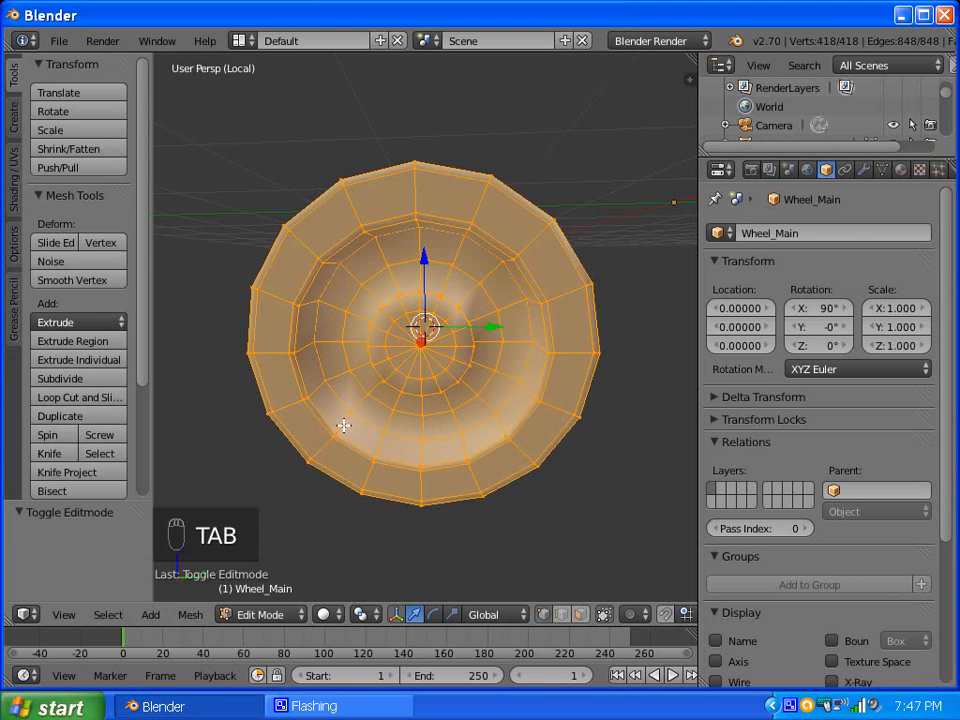
middle_drag(343, 424, 433, 420)
scroll(434, 428, up, 4)
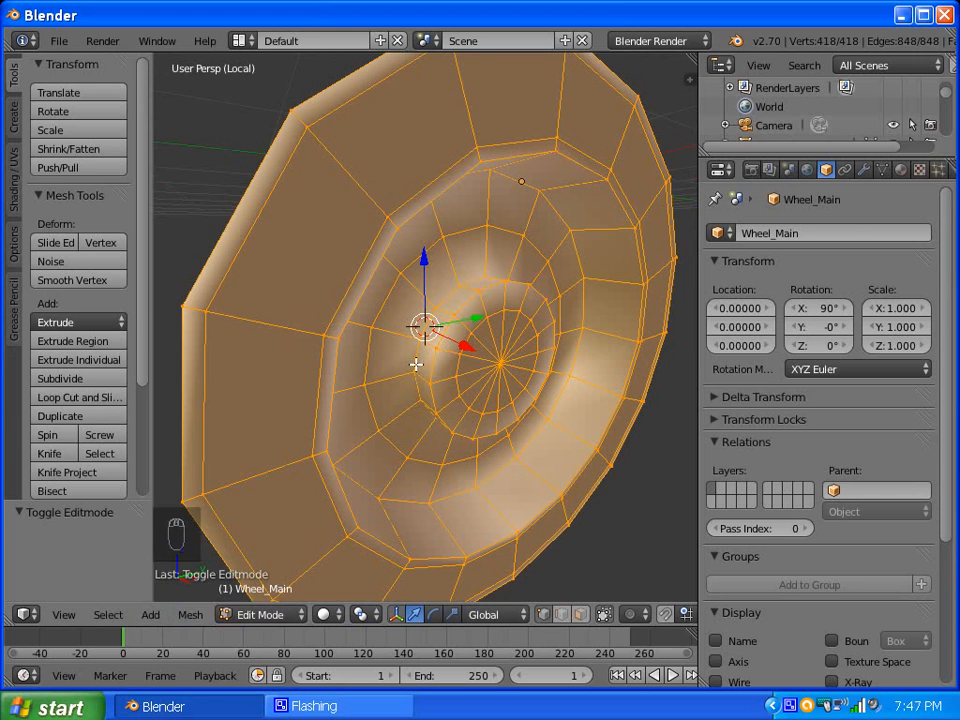
alt+right_click(418, 365)
scroll(460, 400, down, 4)
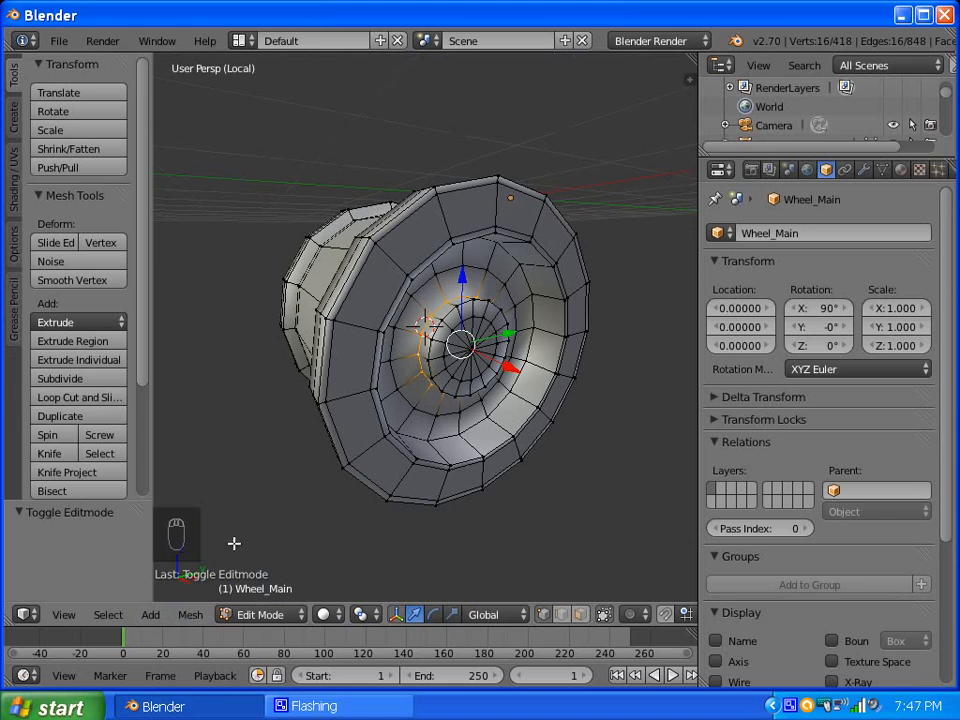
click(190, 614)
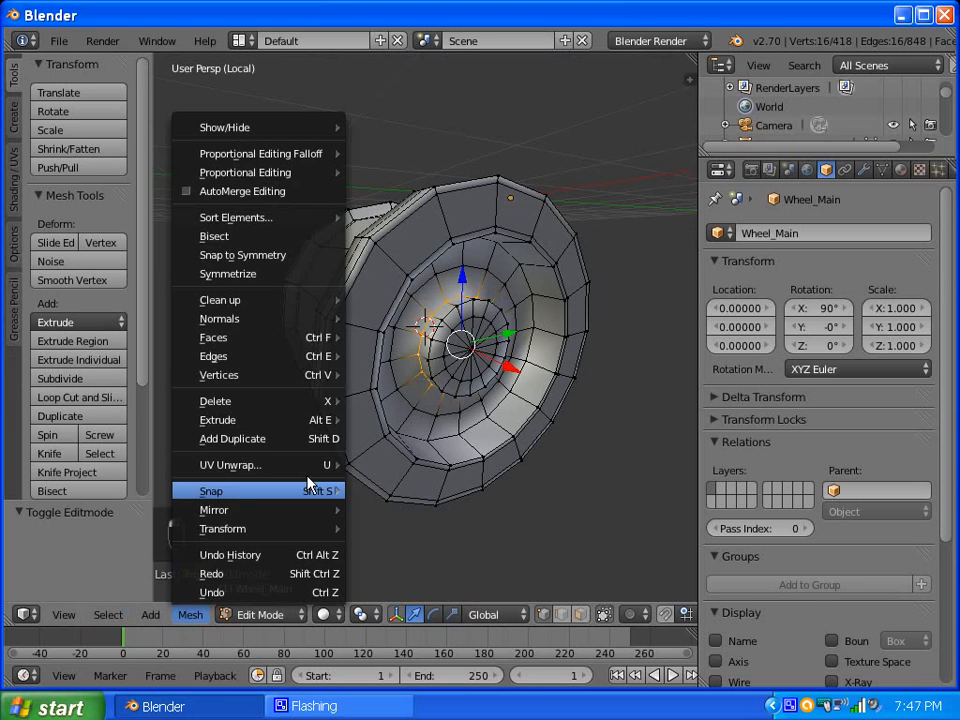
mouse_move(320, 358)
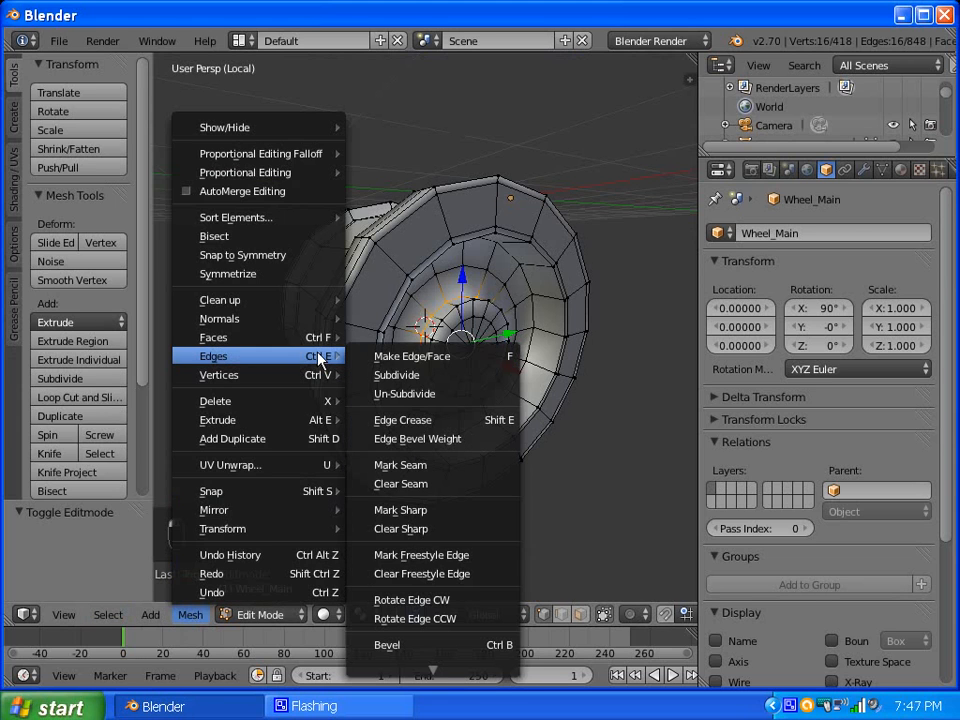
click(428, 422)
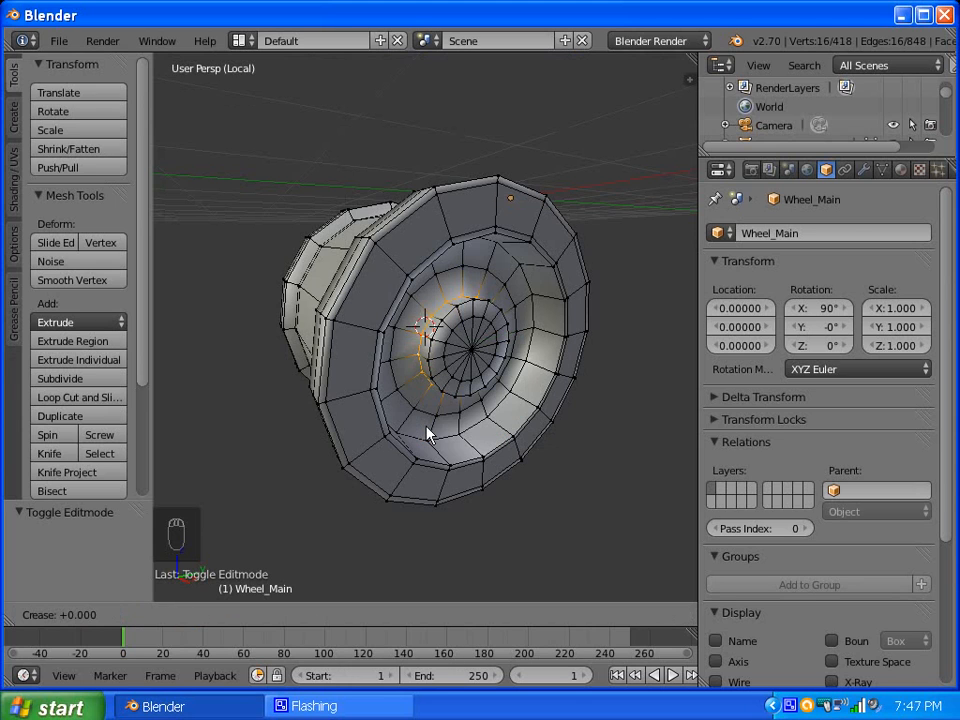
click(596, 388)
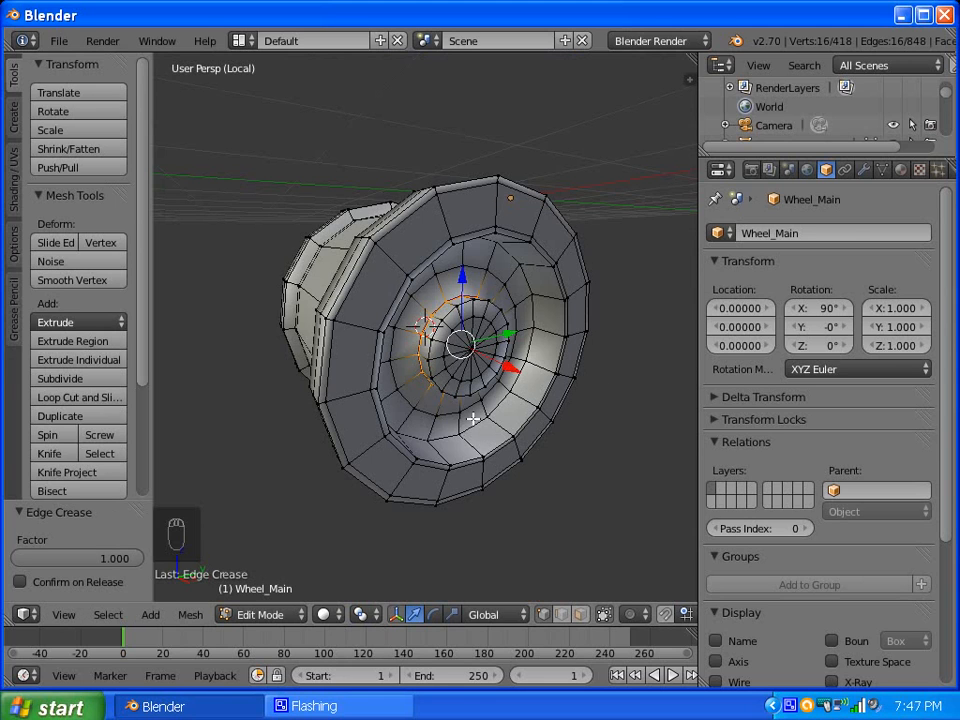
key(a)
scroll(448, 350, up, 1)
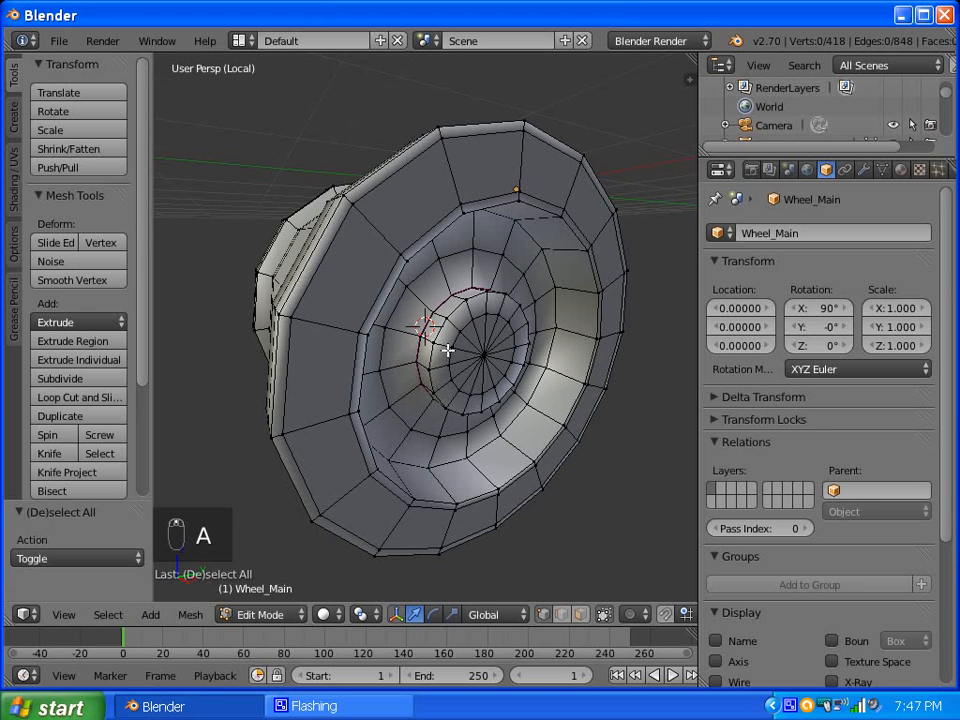
Crease the matching hub-base edge loop on the opposite end of the wheel to 1.000 and clear the selection.
scroll(321, 329, down, 3)
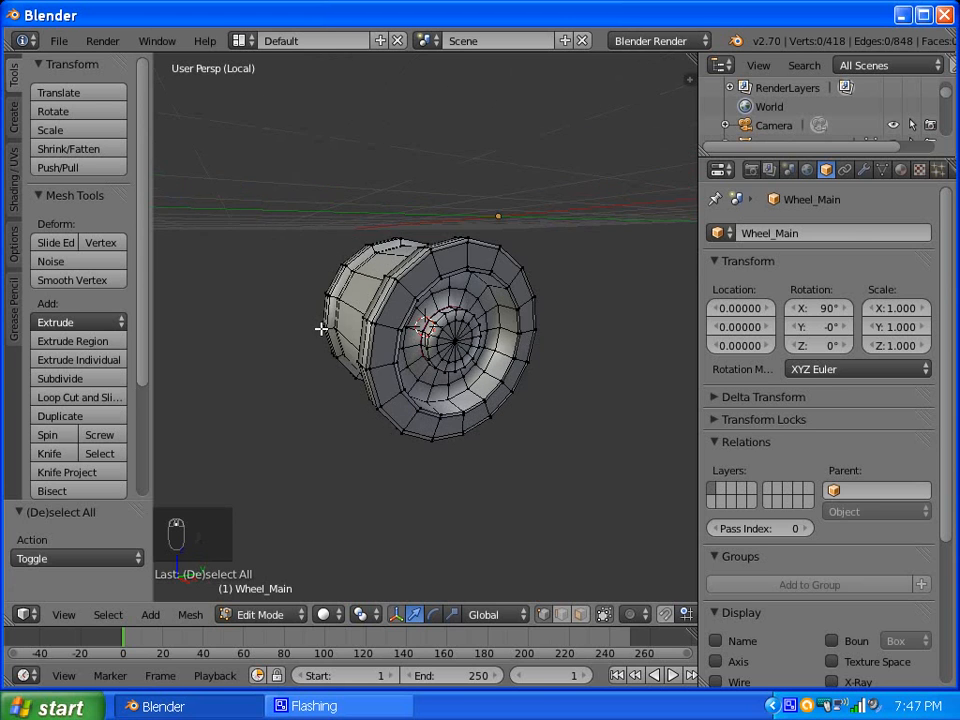
middle_drag(321, 329, 371, 343)
scroll(371, 343, up, 6)
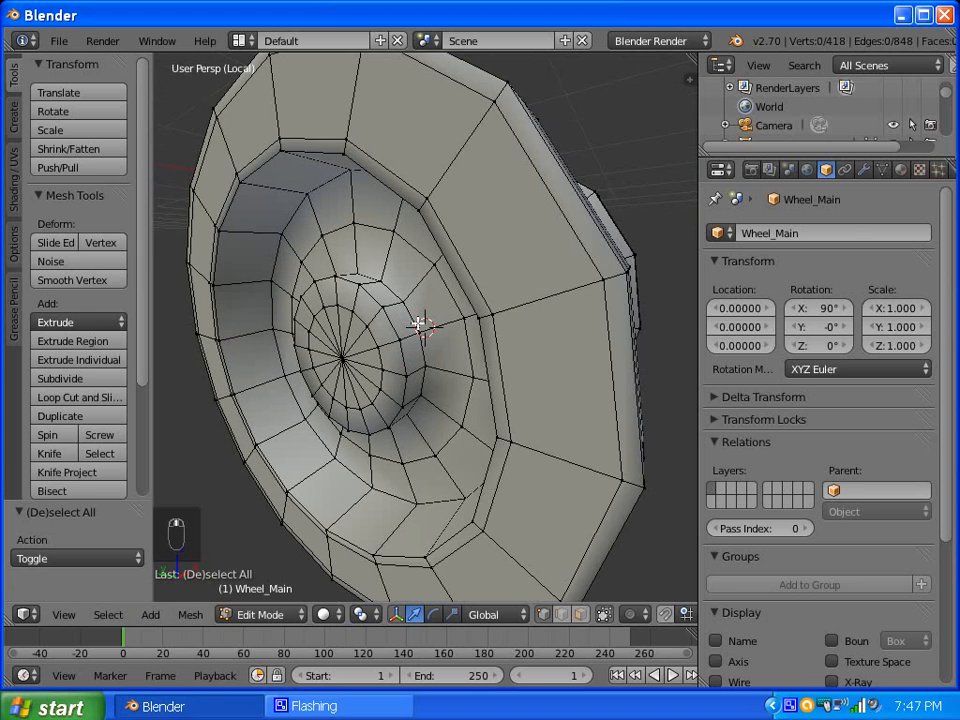
alt+right_click(408, 308)
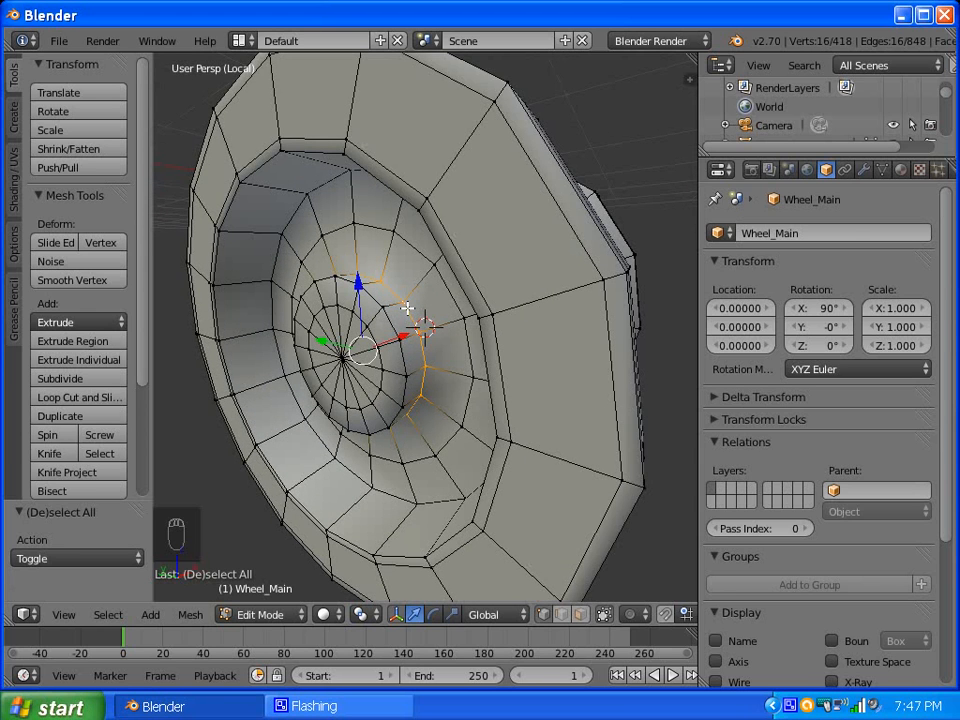
click(190, 614)
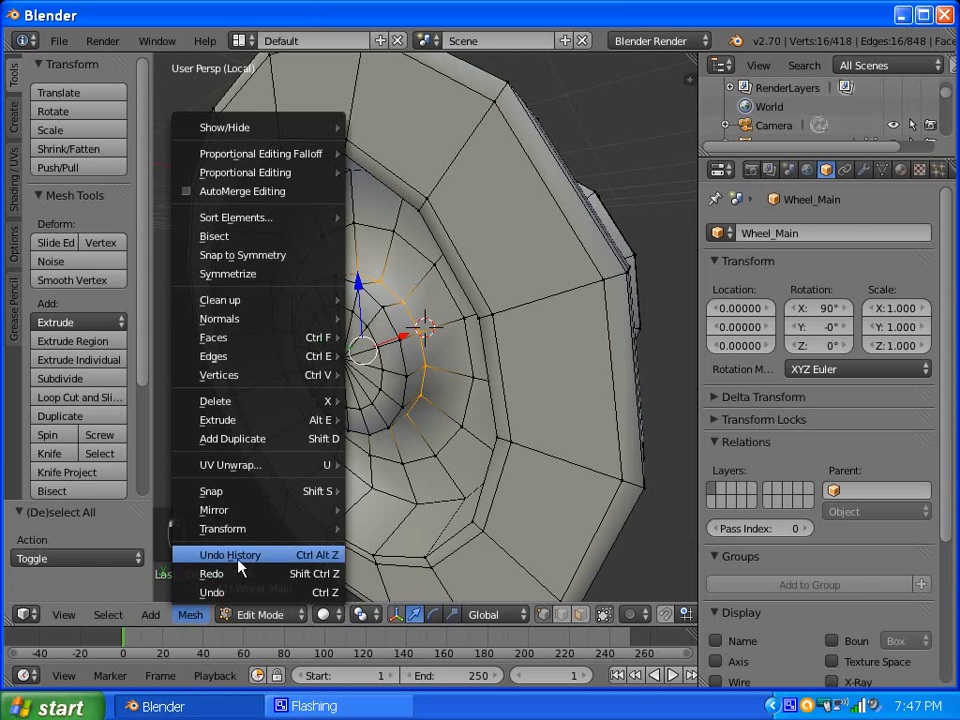
mouse_move(284, 376)
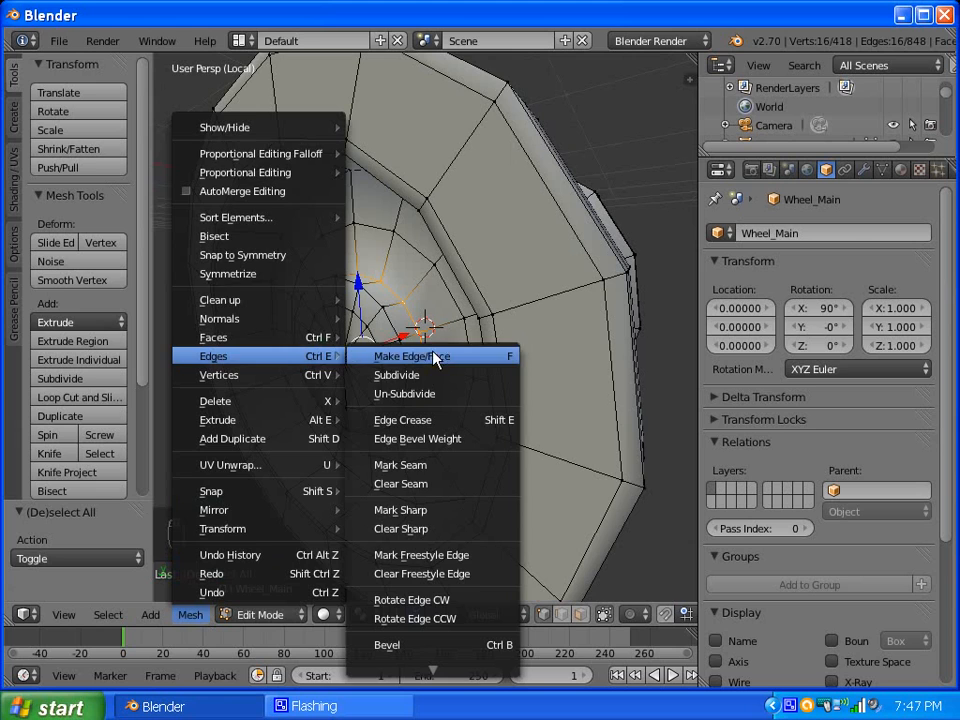
click(431, 420)
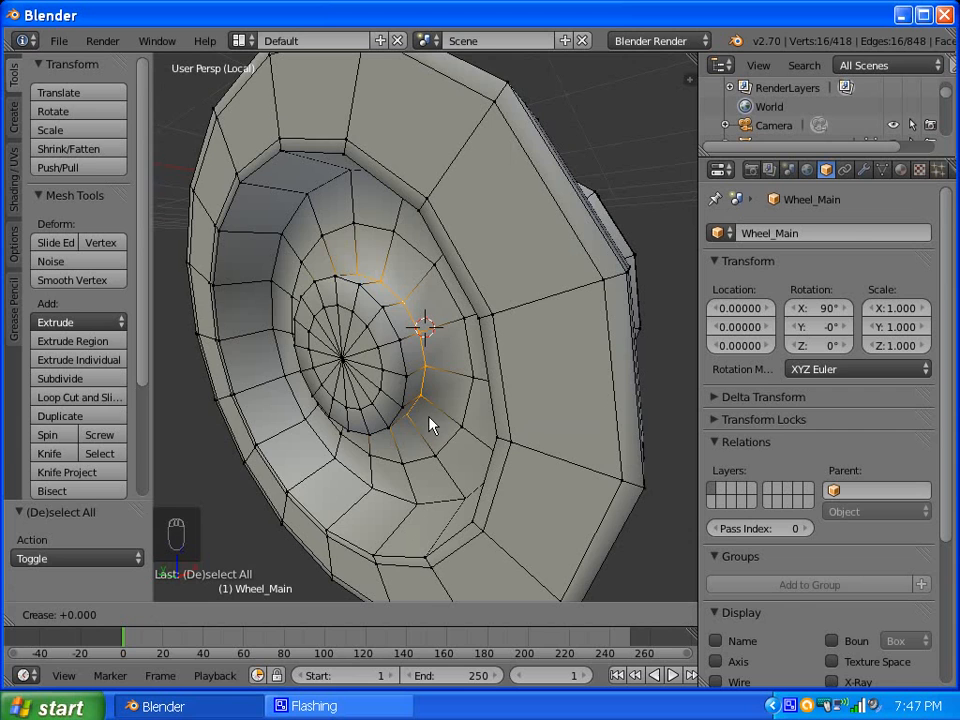
click(646, 408)
scroll(478, 399, down, 4)
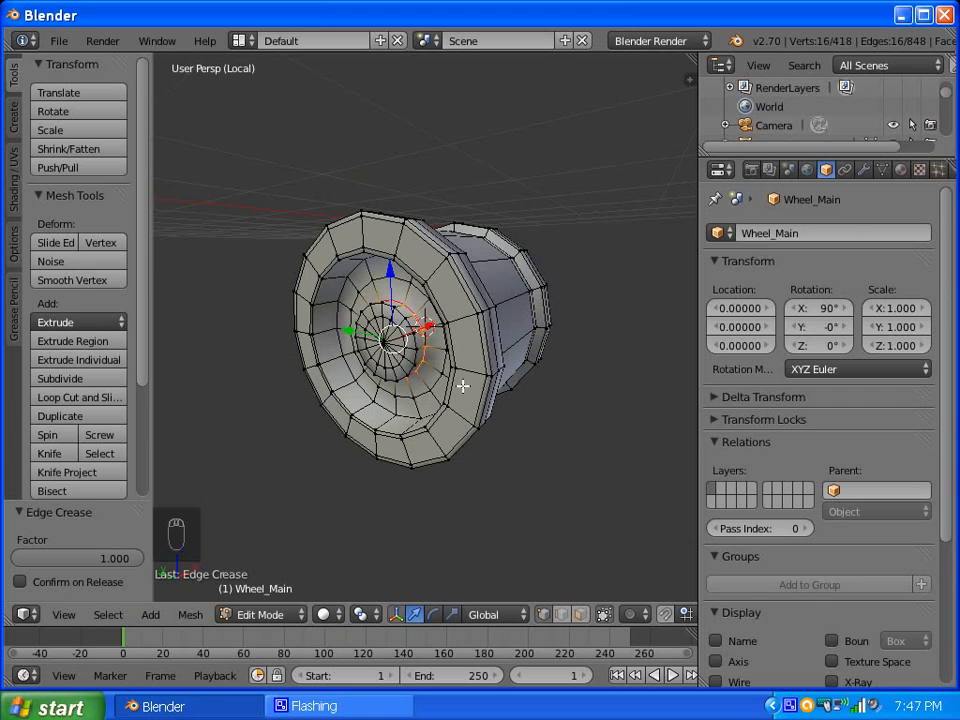
key(a)
Back on the first creased end, set an edge crease of 1.000 on the loop around the recess floor and deselect everything.
middle_drag(504, 368, 242, 345)
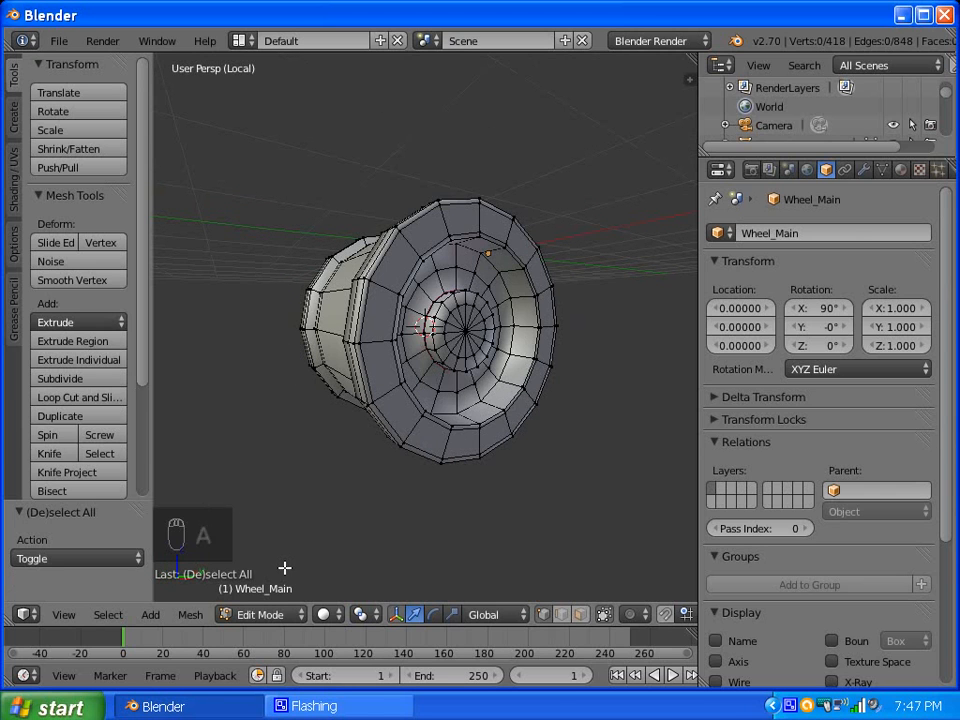
key(Tab)
key(Tab)
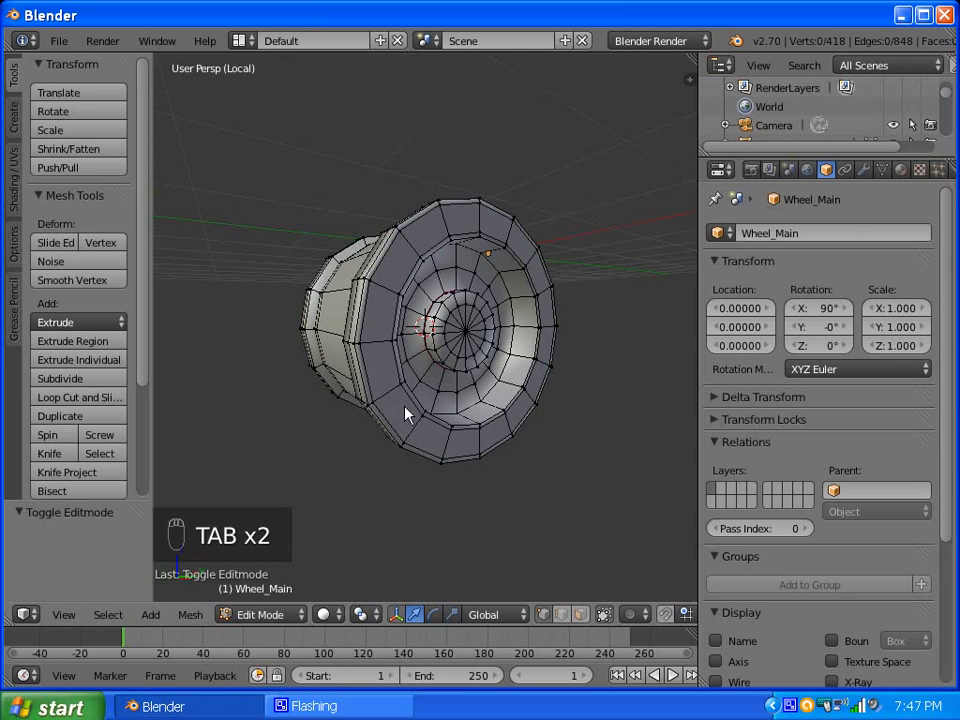
scroll(485, 366, up, 5)
middle_drag(485, 366, 373, 454)
scroll(371, 456, down, 5)
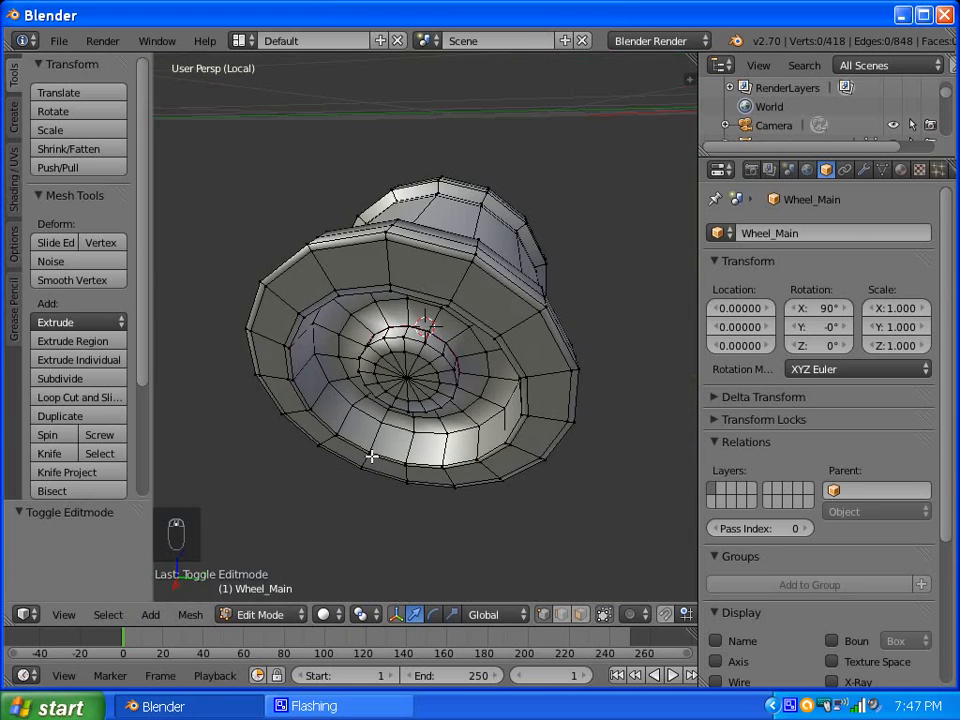
scroll(371, 456, up, 3)
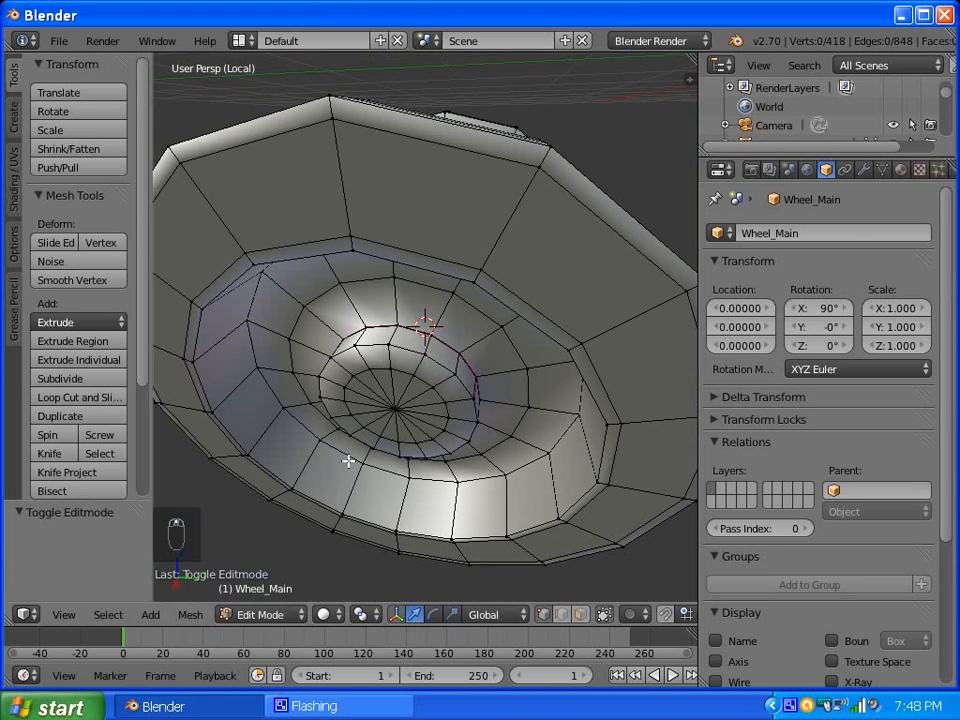
alt+right_click(348, 461)
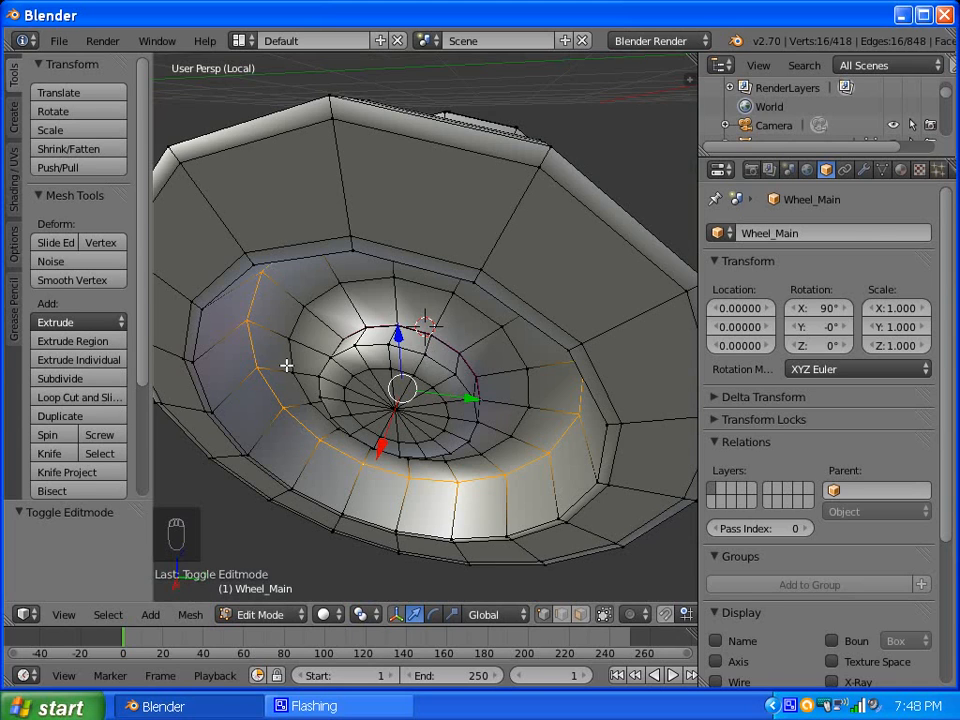
key(ctrl+e)
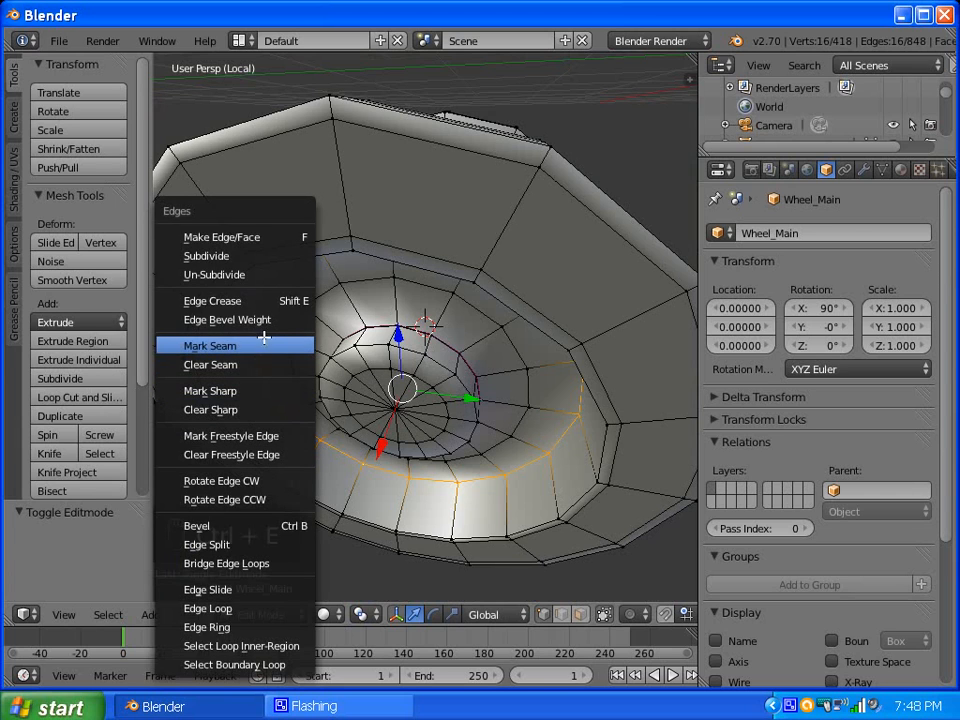
click(259, 297)
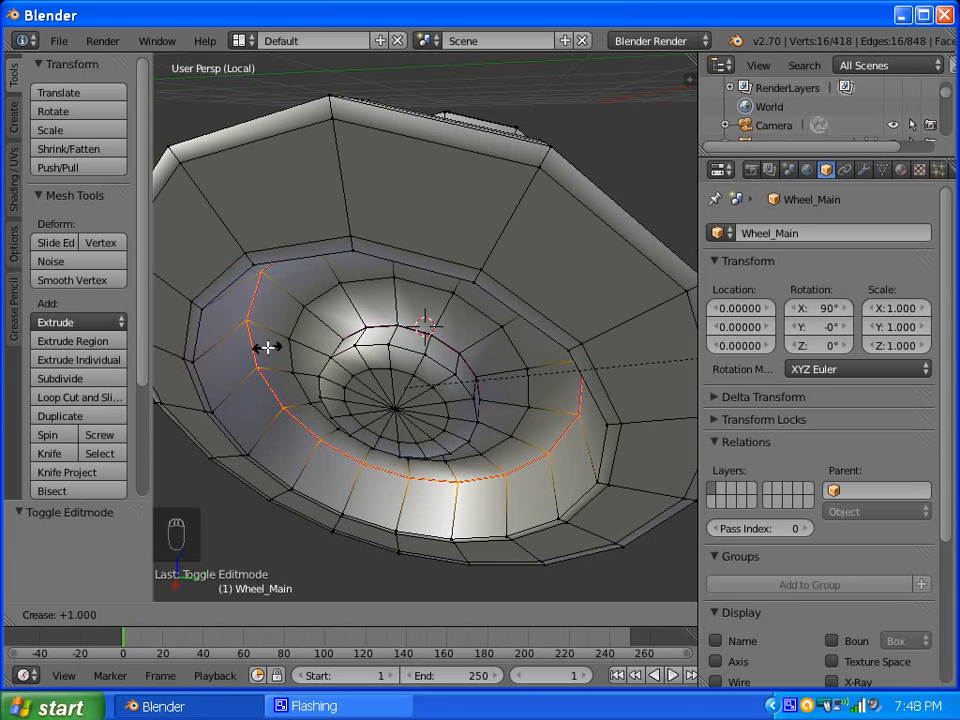
click(176, 376)
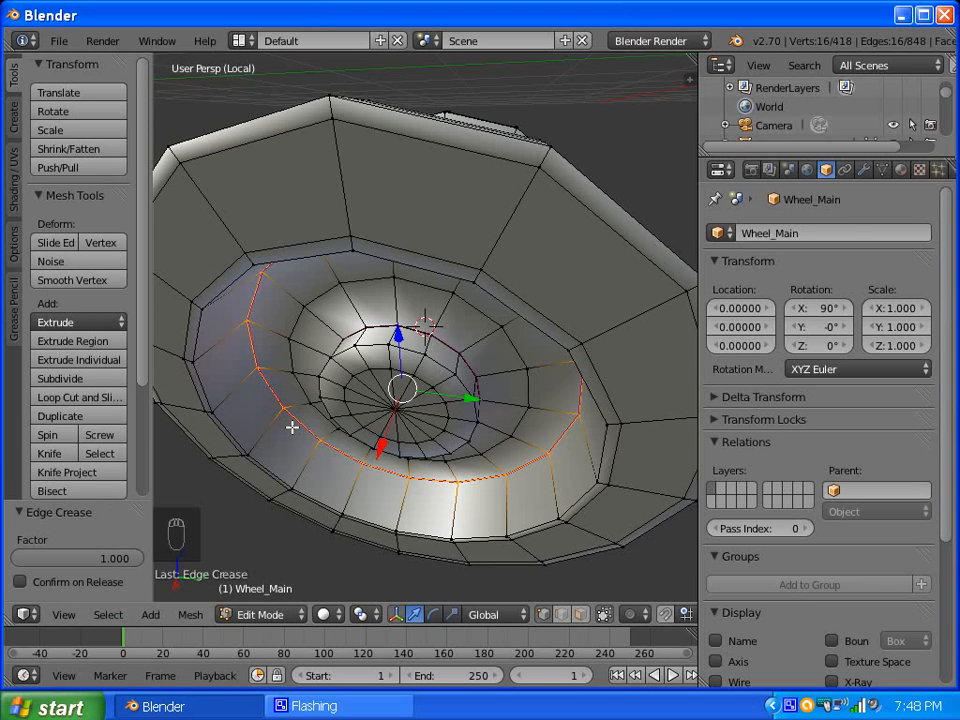
key(a)
Reselect the hub-base edge loop on this end of the wheel and reapply an edge crease of 1.000.
scroll(390, 420, down, 4)
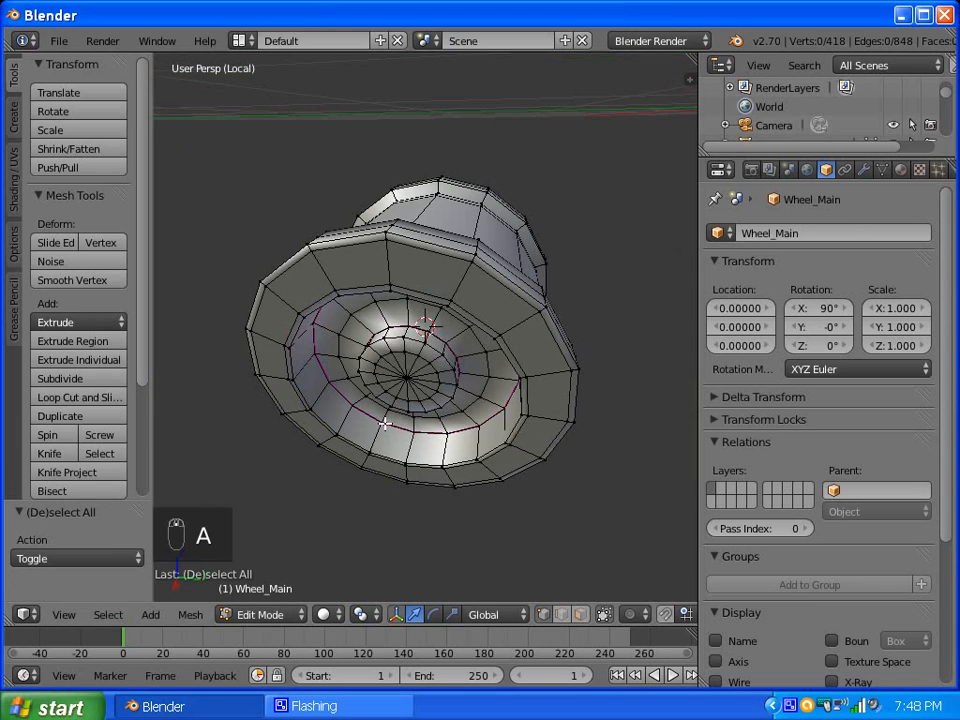
scroll(408, 393, up, 3)
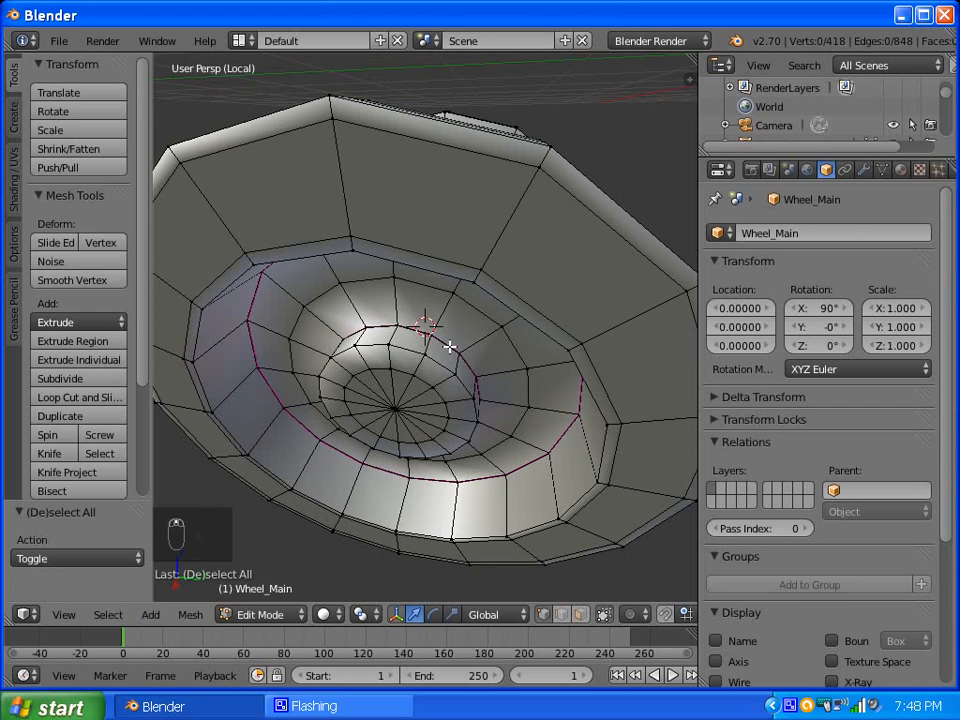
alt+right_click(450, 346)
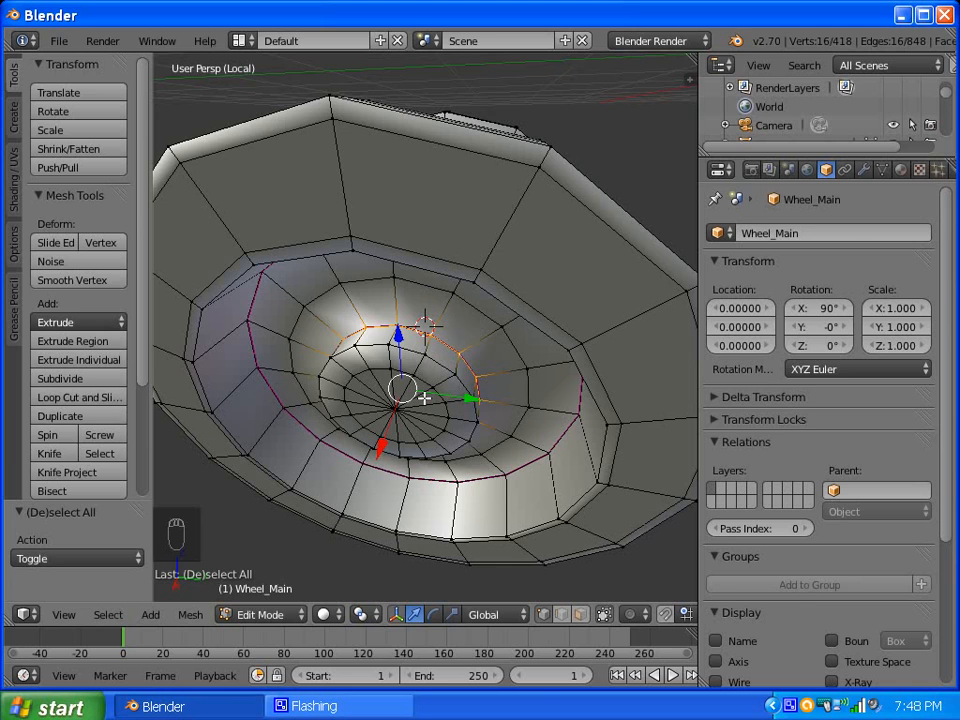
key(ctrl+e)
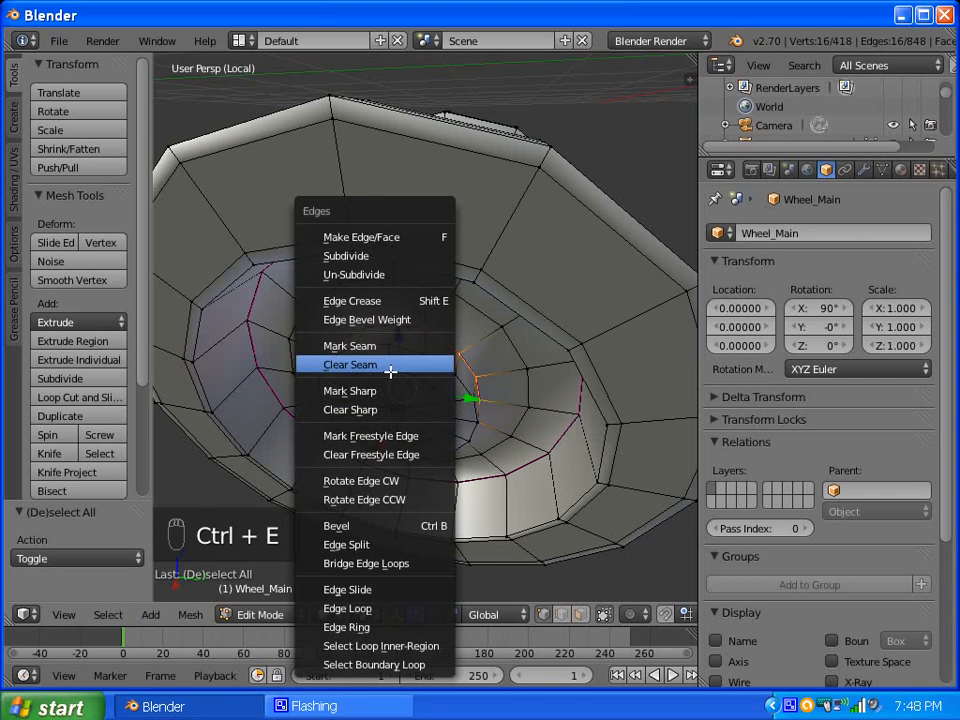
click(385, 301)
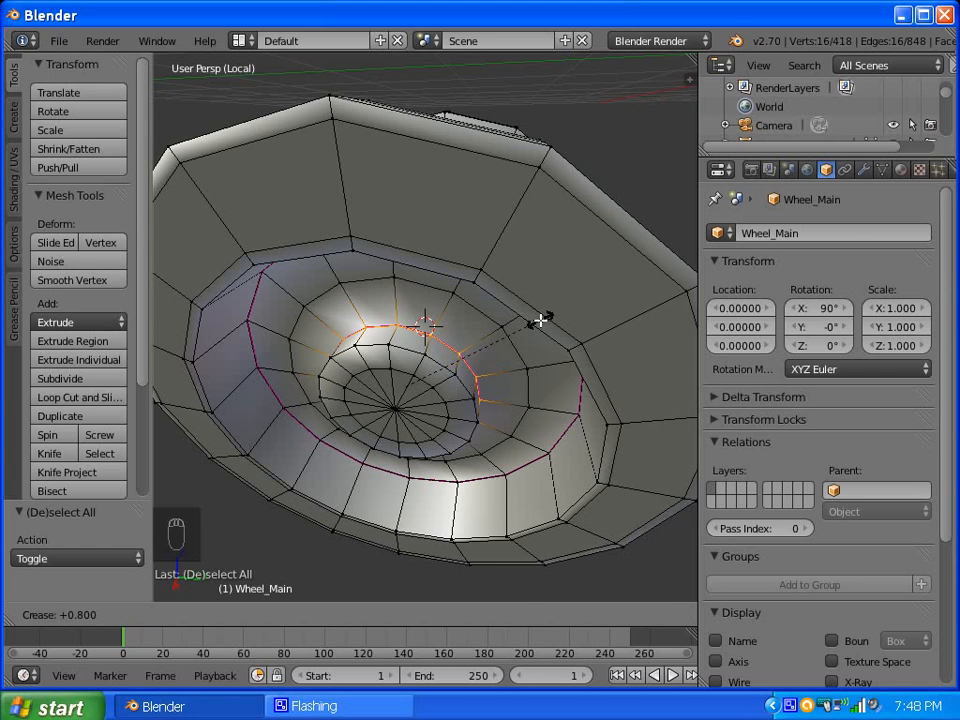
click(540, 320)
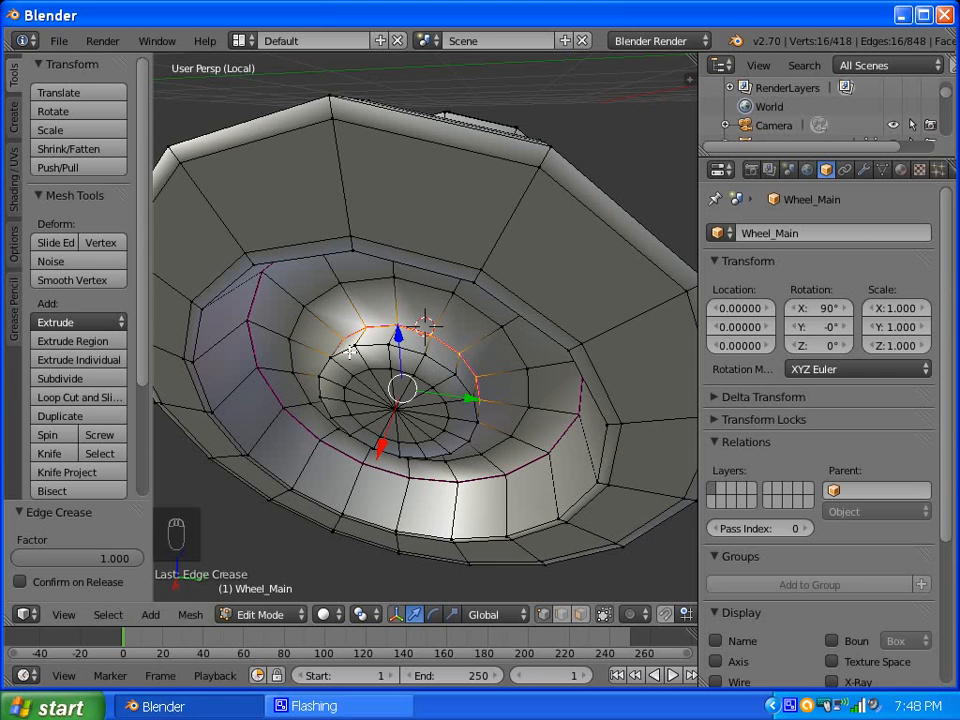
Clear the selection, apply an edge crease of 1.000 to the recess-floor loop on the wheel's opposite end, and deselect everything.
key(a)
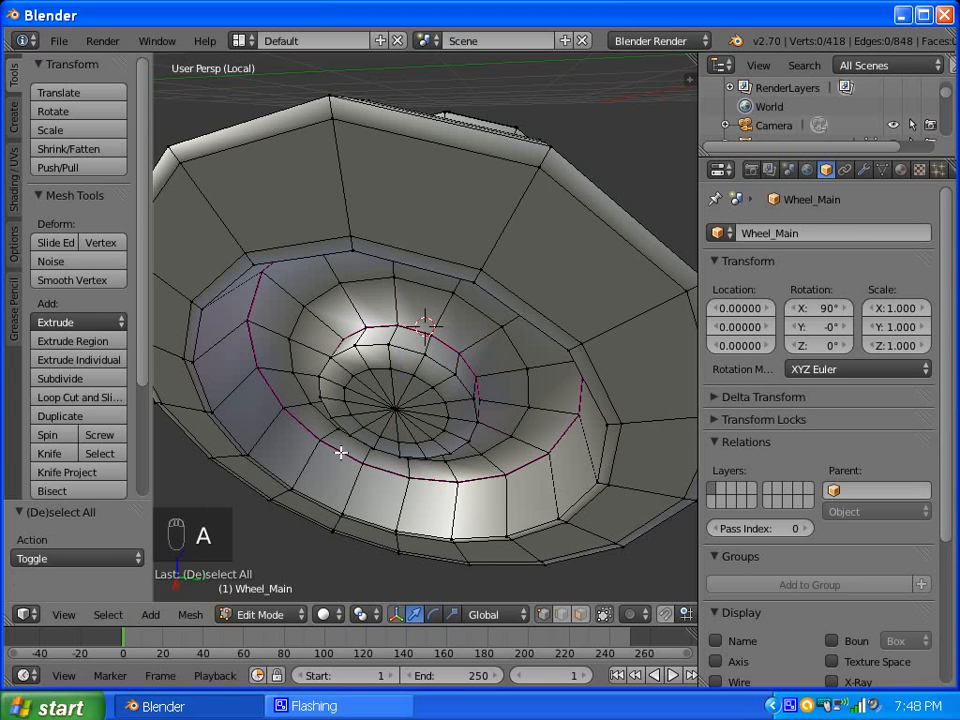
scroll(454, 374, down, 5)
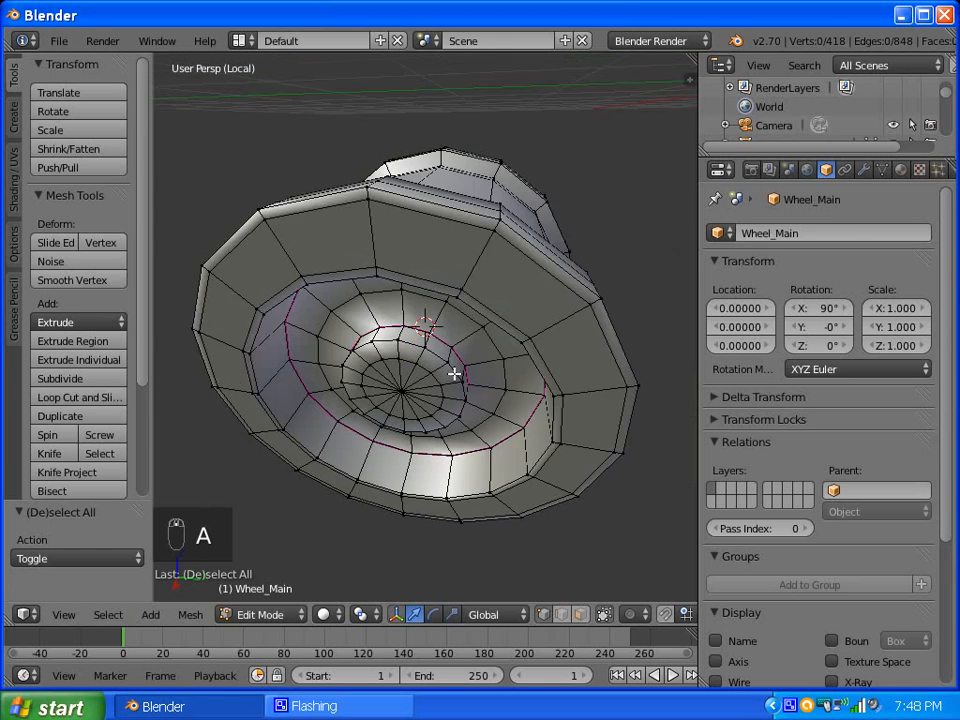
middle_drag(585, 383, 221, 354)
scroll(447, 423, up, 3)
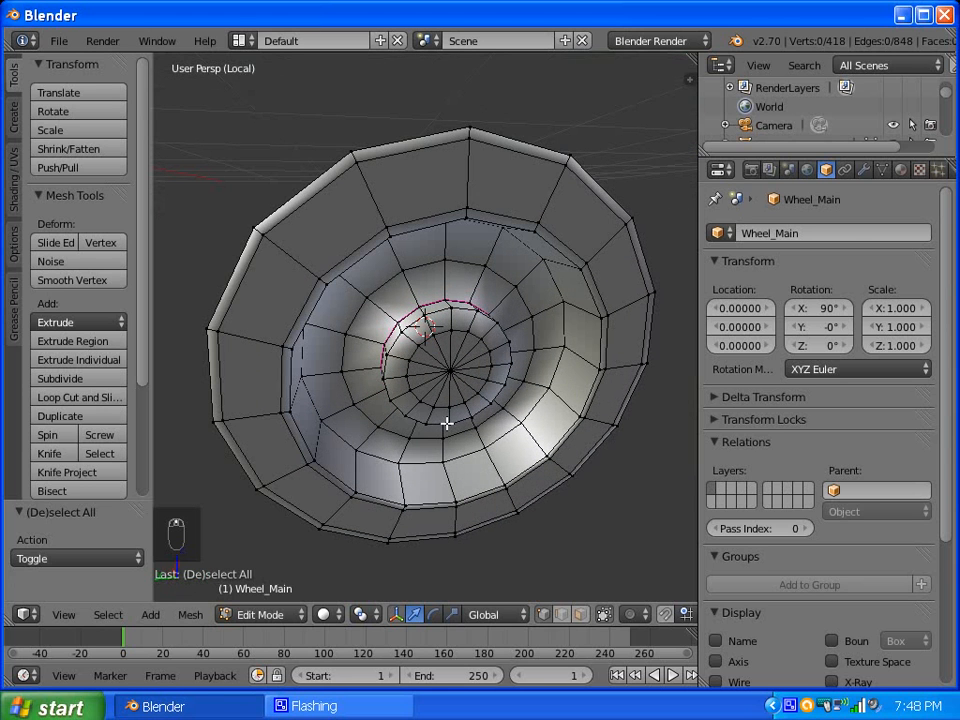
alt+right_click(383, 459)
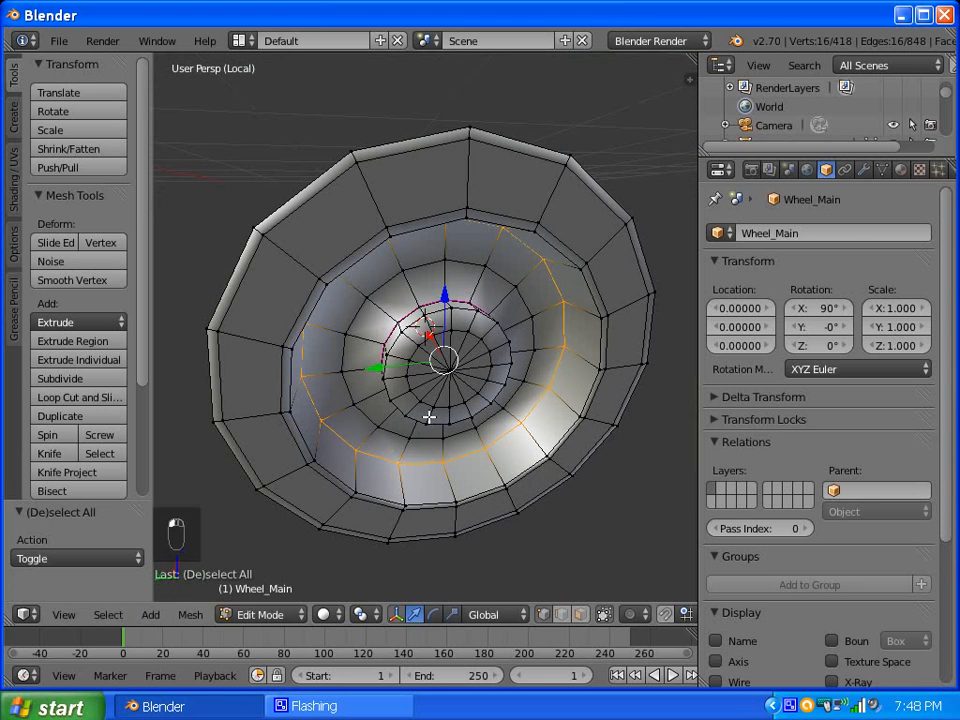
scroll(428, 416, up, 2)
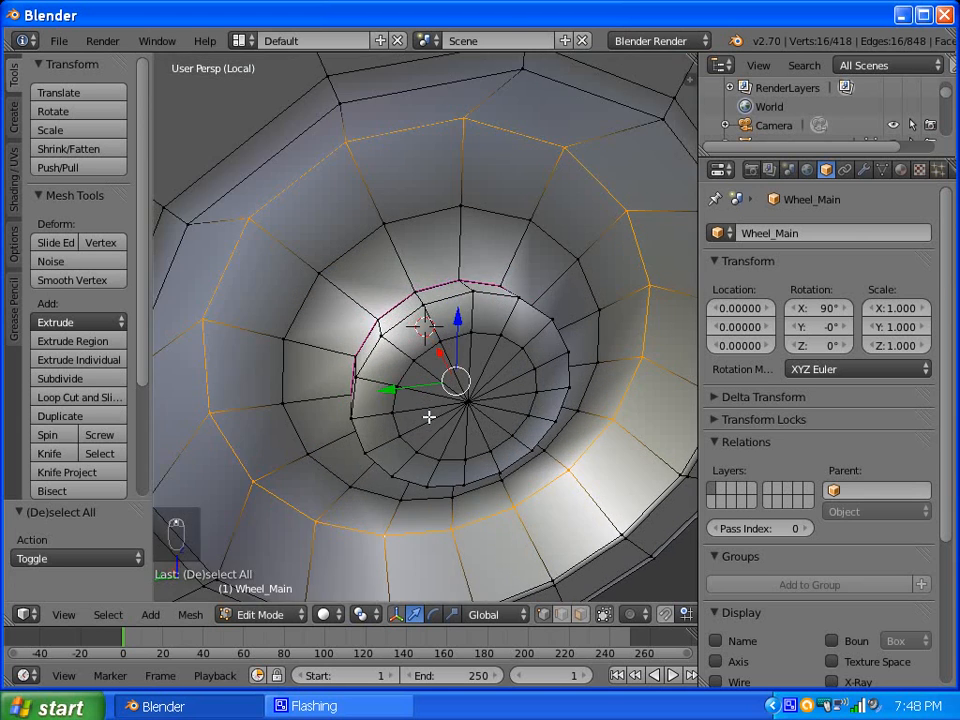
scroll(429, 418, down, 2)
scroll(429, 418, up, 2)
middle_drag(526, 429, 428, 418)
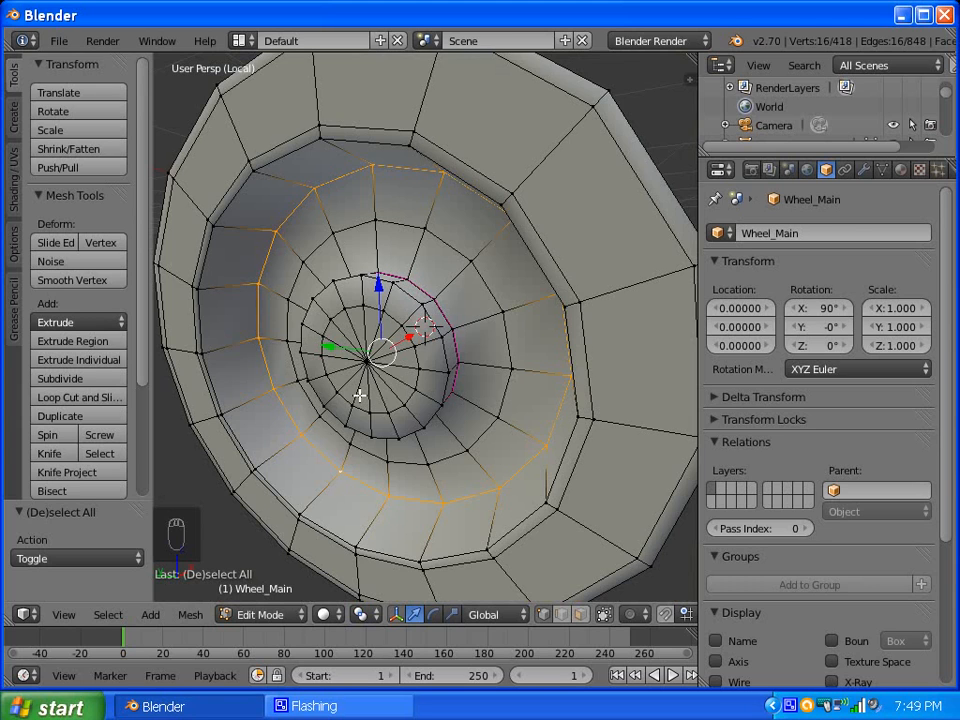
key(ctrl+e)
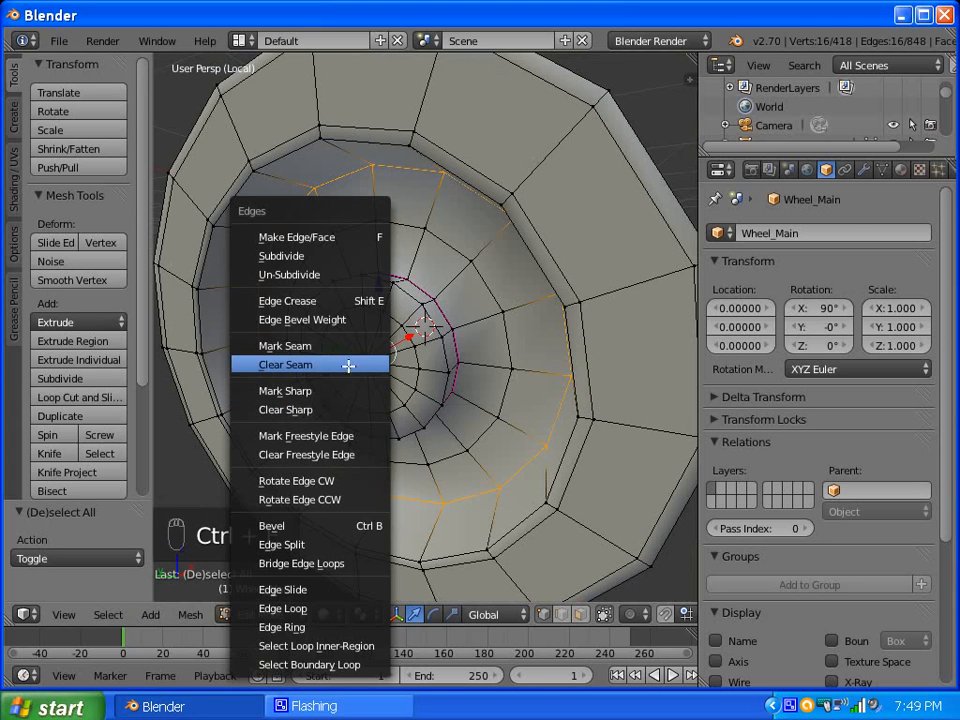
click(301, 300)
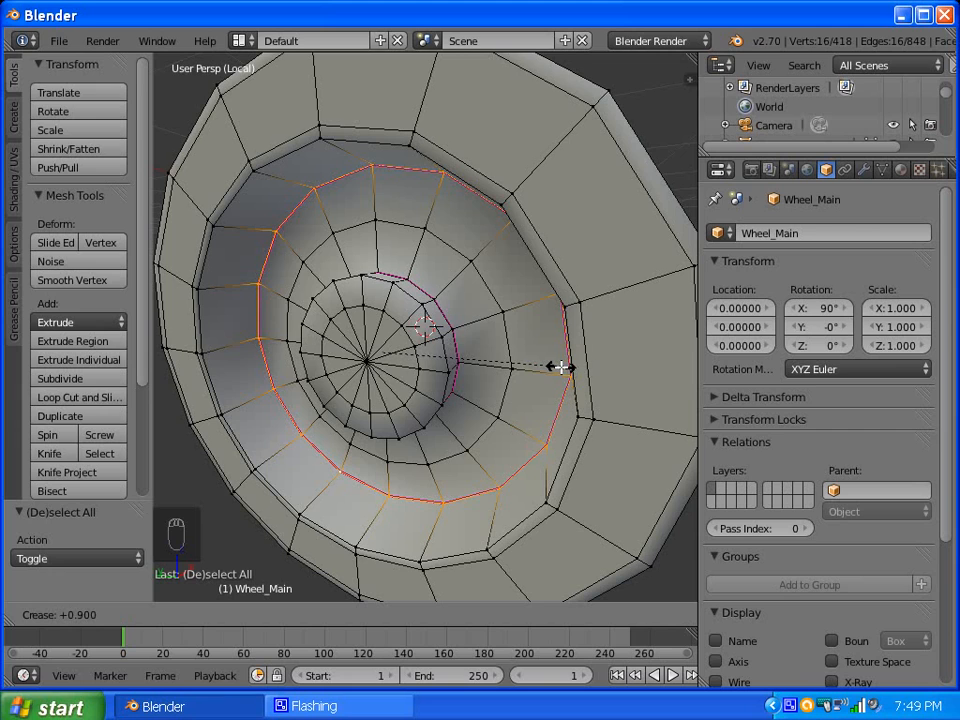
click(558, 368)
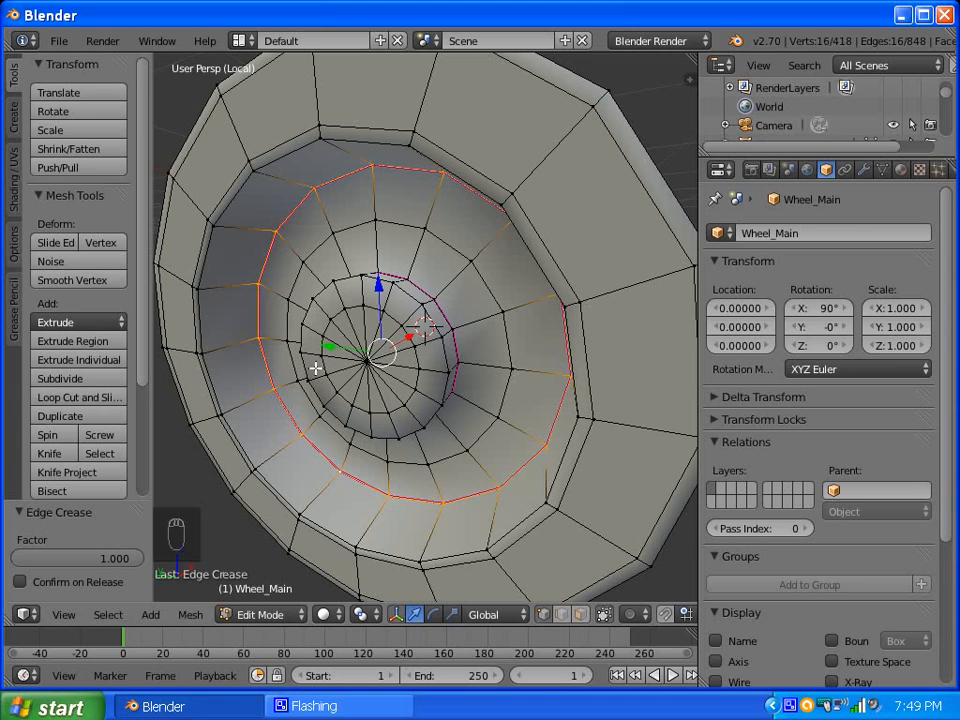
key(a)
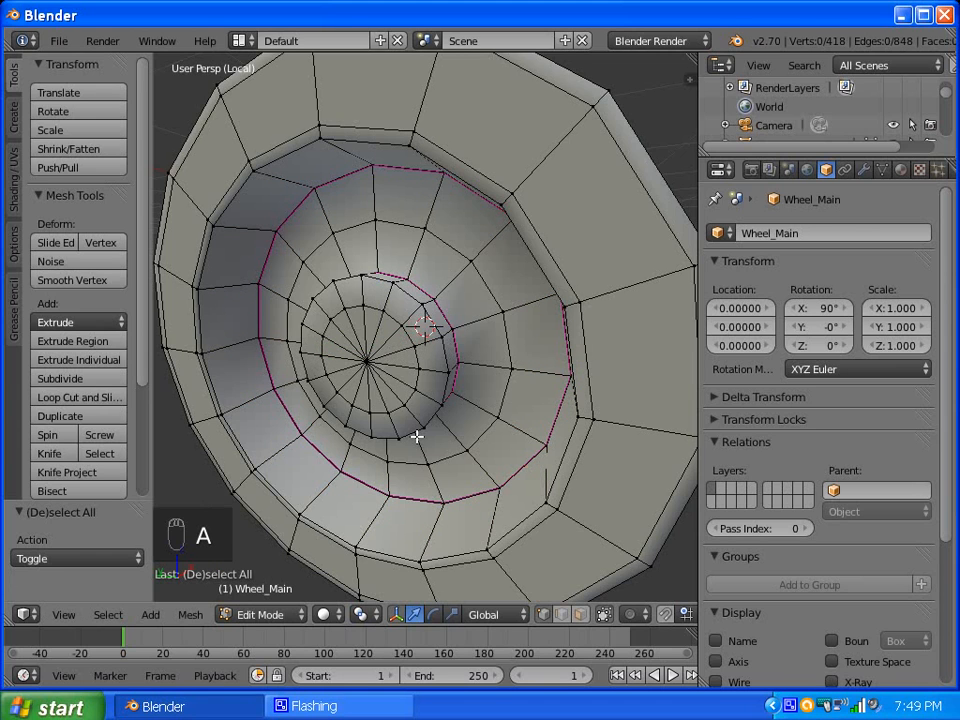
Back on the first creased end, set an edge crease of 1.000 on the loop around the hub's raised outer rim and deselect it.
scroll(416, 437, down, 5)
middle_drag(497, 414, 448, 347)
scroll(448, 347, up, 5)
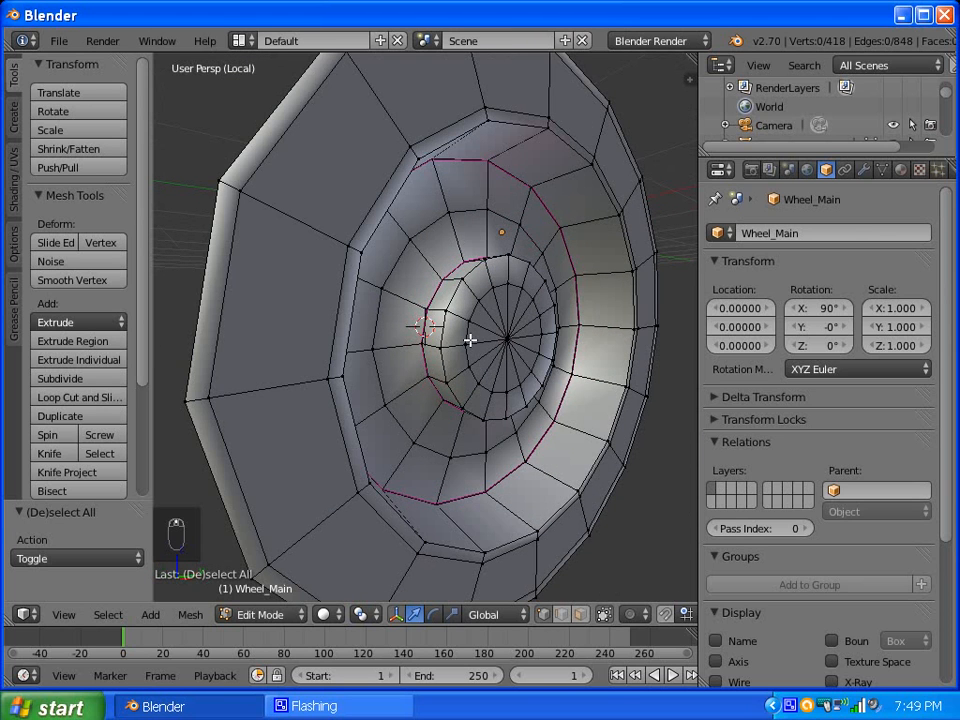
alt+right_click(442, 322)
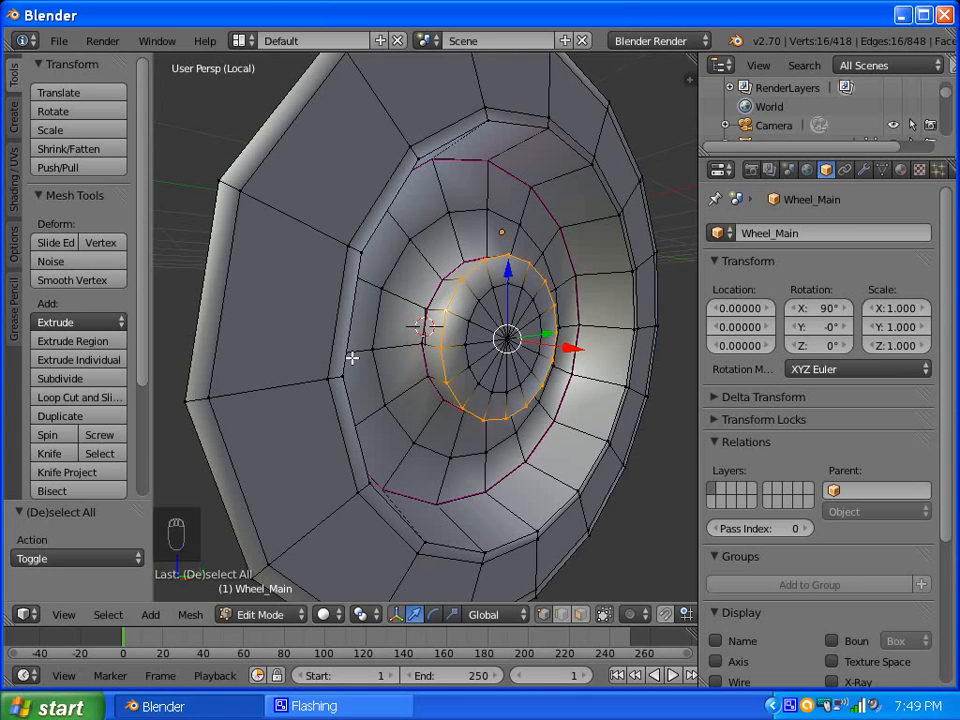
key(shift+e)
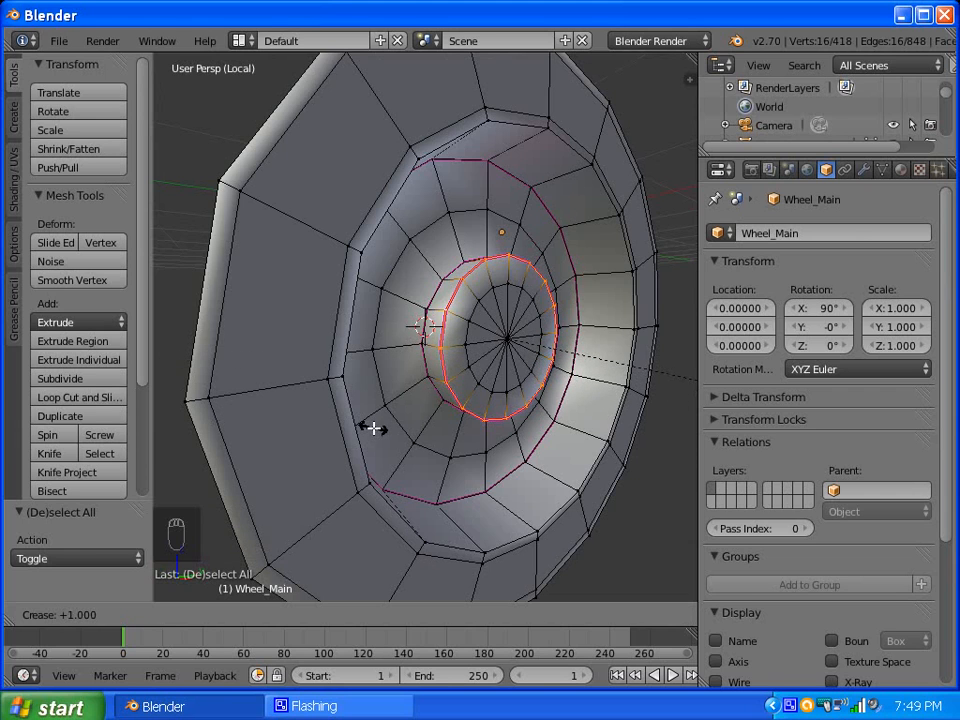
click(244, 419)
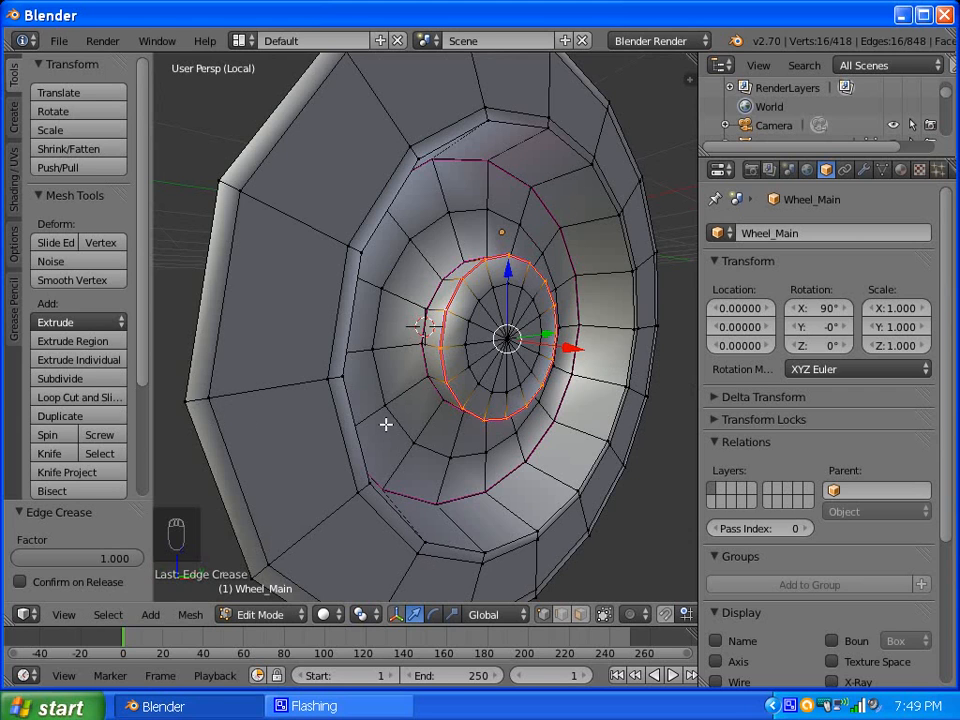
key(a)
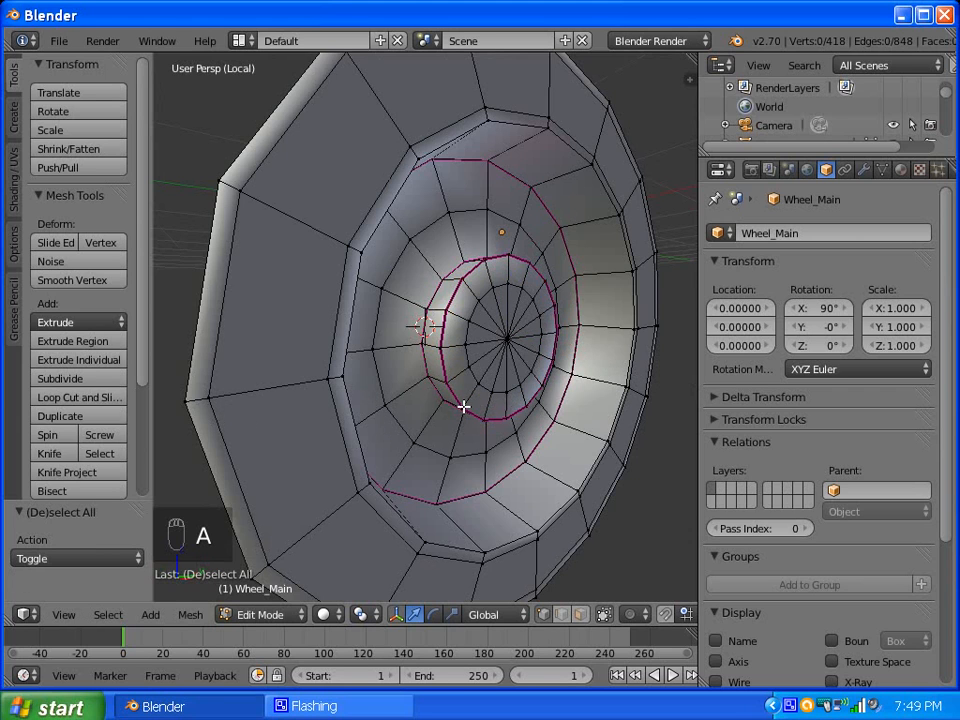
Crease the matching hub-rim edge loop on the opposite end of the wheel to 1.000 and clear the selection.
middle_drag(463, 405, 392, 435)
scroll(392, 435, down, 3)
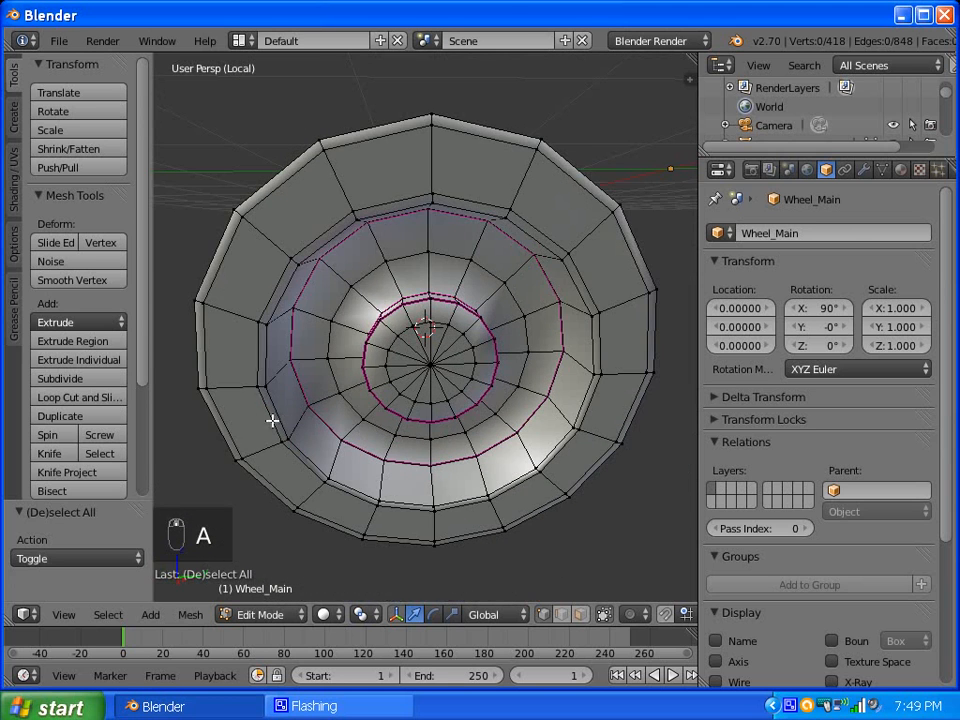
middle_drag(272, 420, 528, 420)
middle_drag(311, 437, 467, 456)
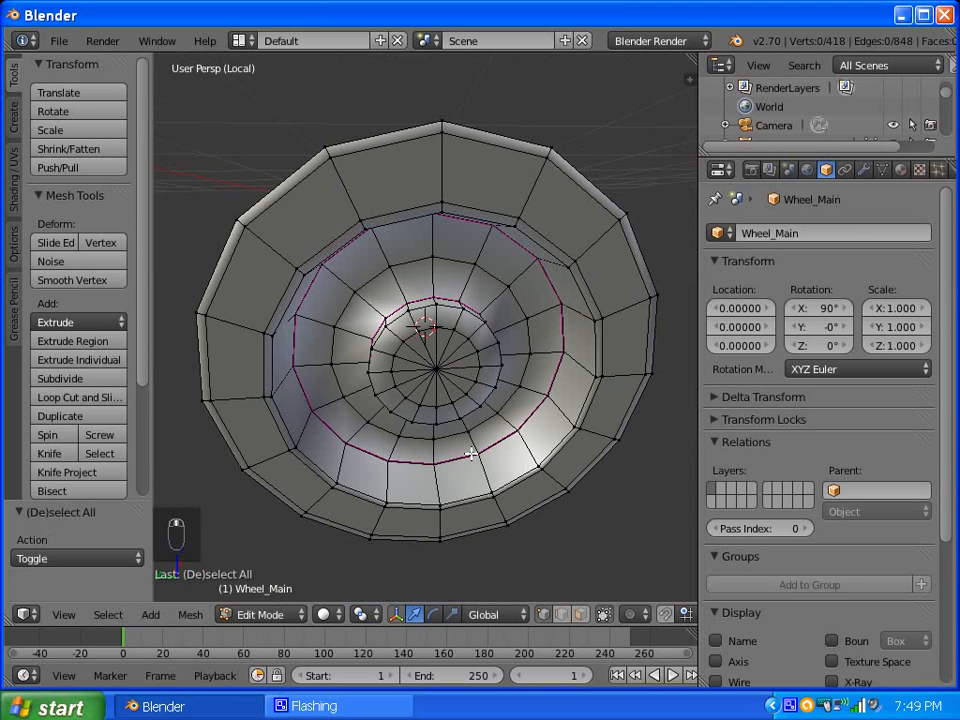
scroll(454, 426, up, 3)
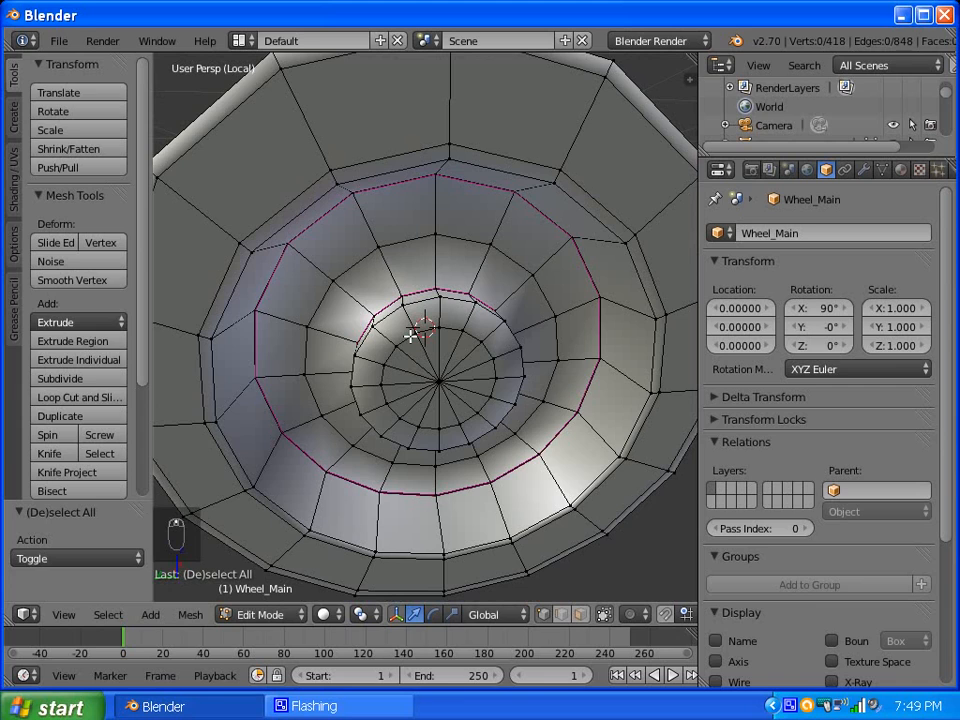
alt+right_click(386, 314)
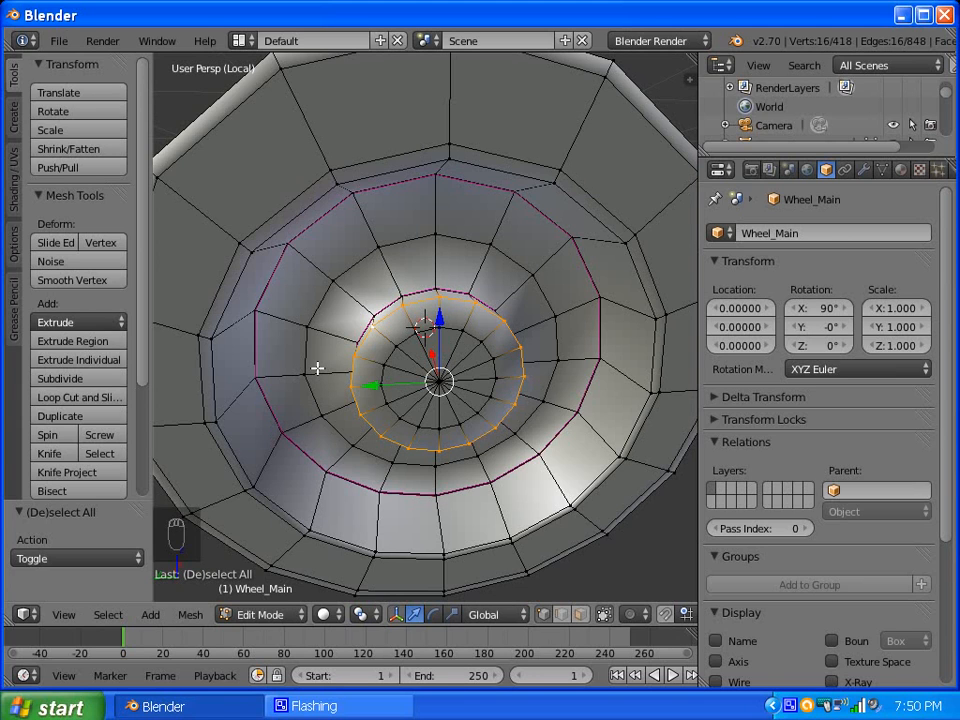
key(shift+e)
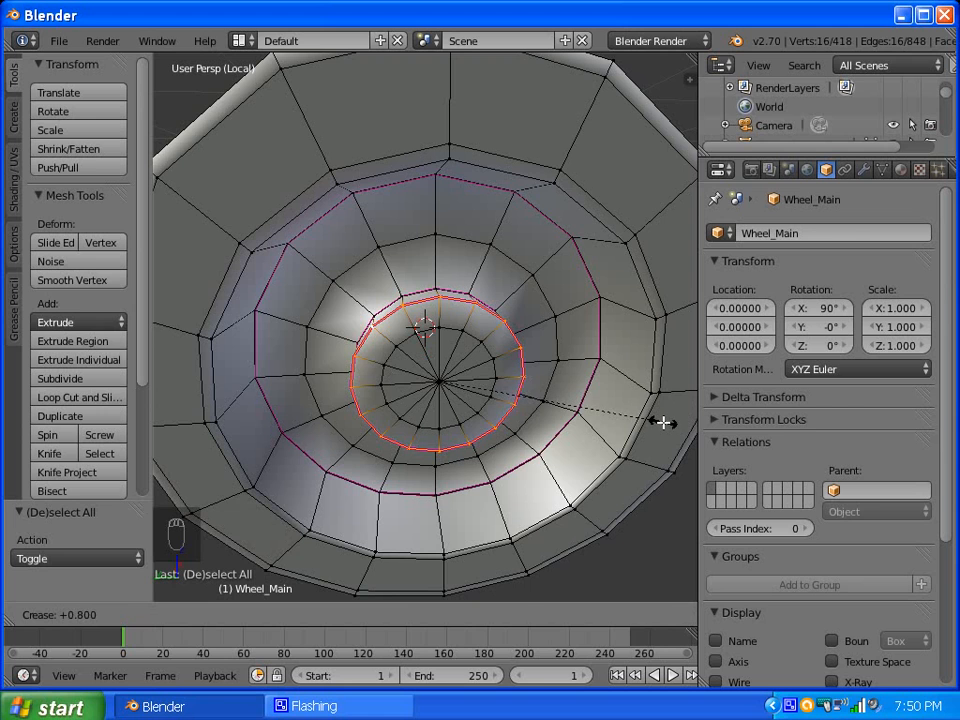
click(662, 422)
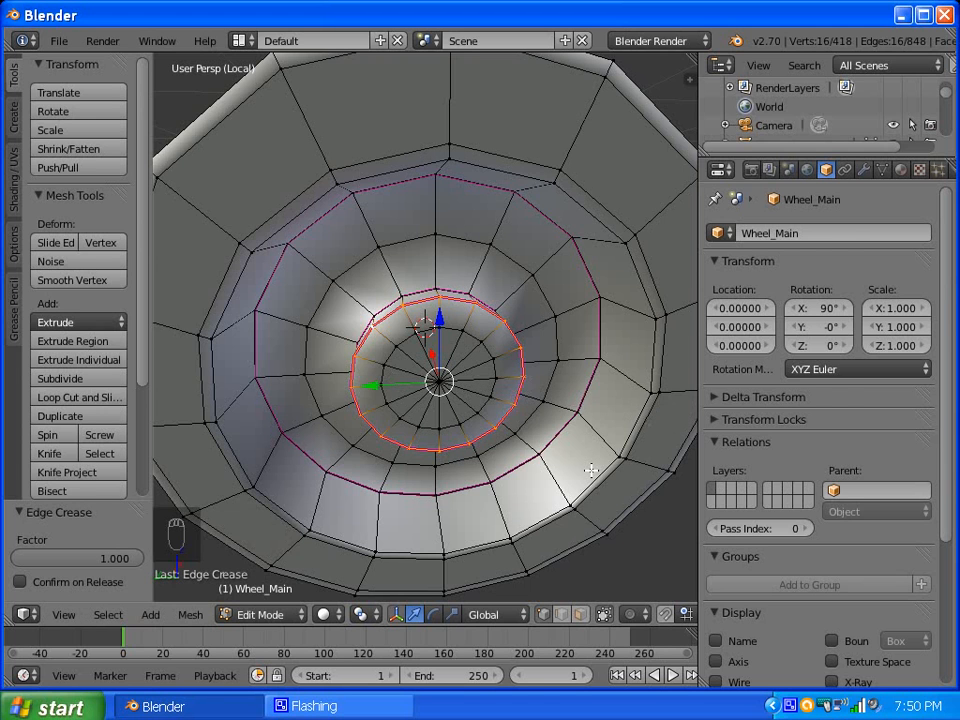
key(a)
Switch the wheel to Object Mode and examine how the creased hub and recess are shaded.
scroll(519, 418, down, 3)
middle_drag(519, 418, 379, 394)
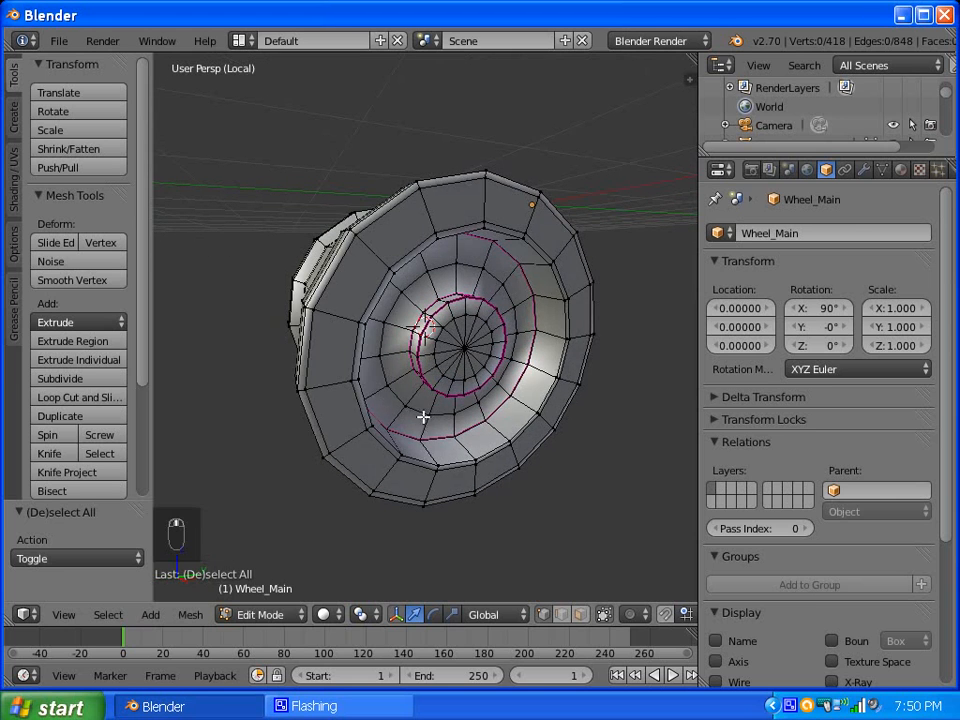
key(Tab)
scroll(463, 390, up, 4)
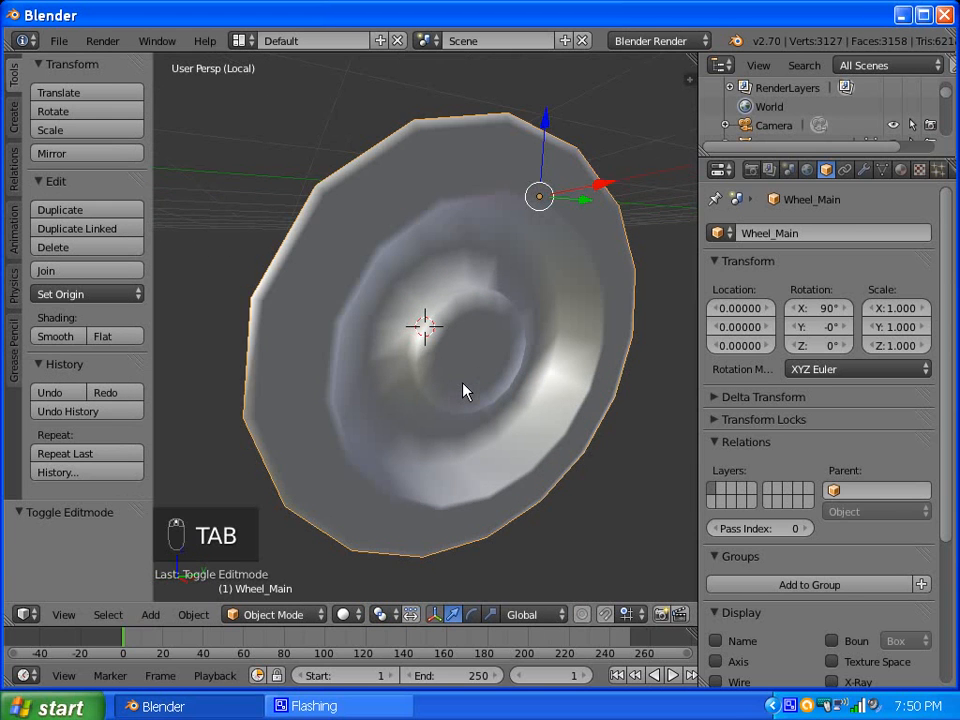
scroll(463, 390, down, 4)
middle_drag(489, 401, 355, 402)
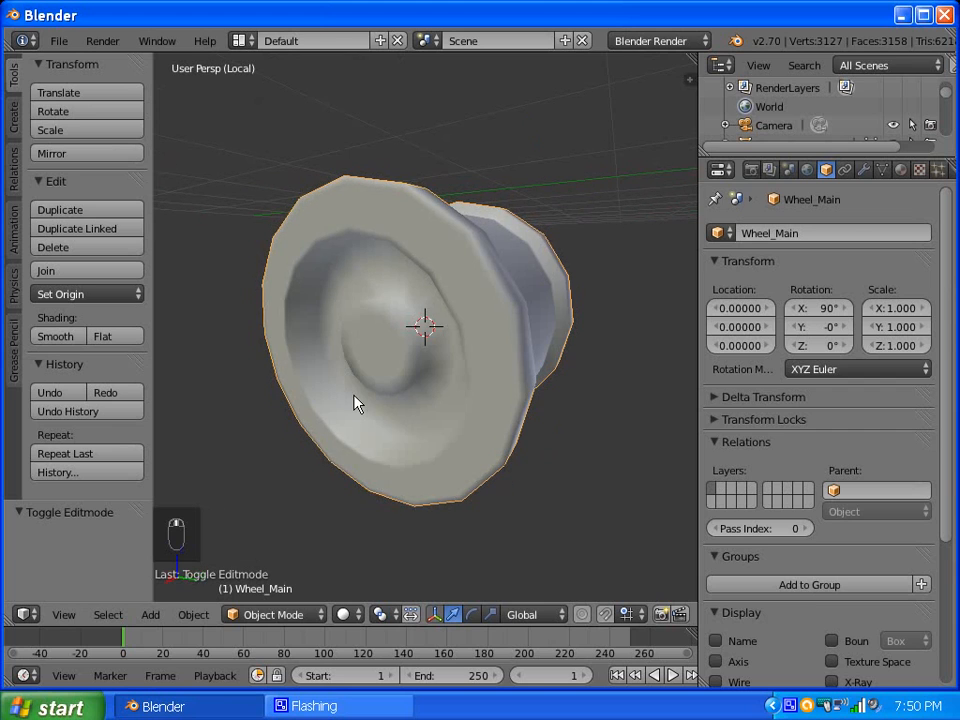
Select the entire wheel mesh in Edit Mode, recalculate its normals, and return to Object Mode.
click(14, 118)
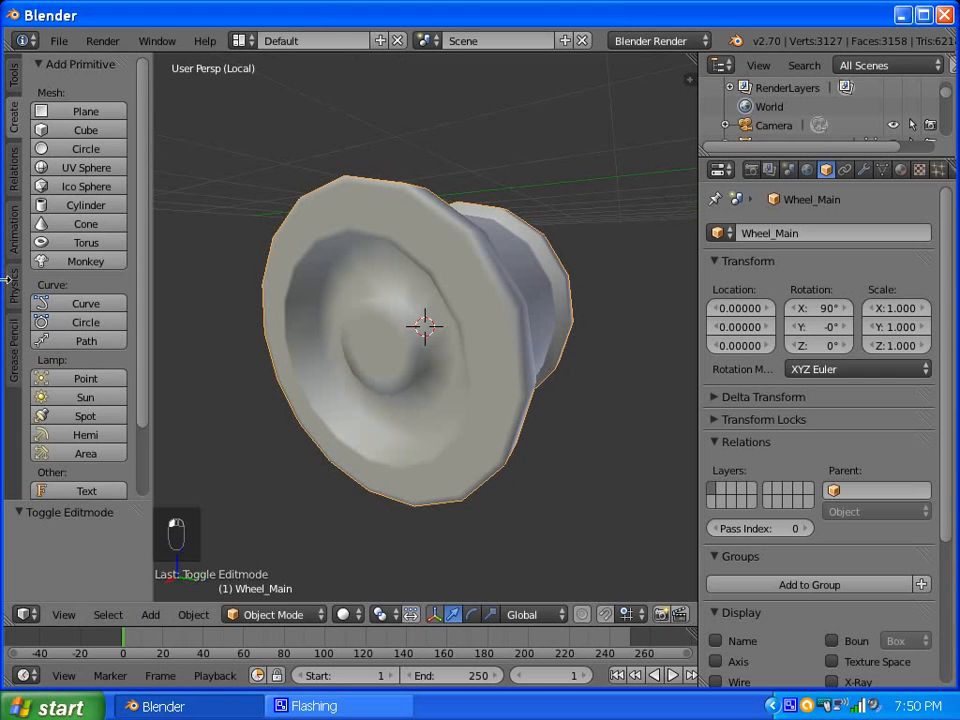
click(13, 72)
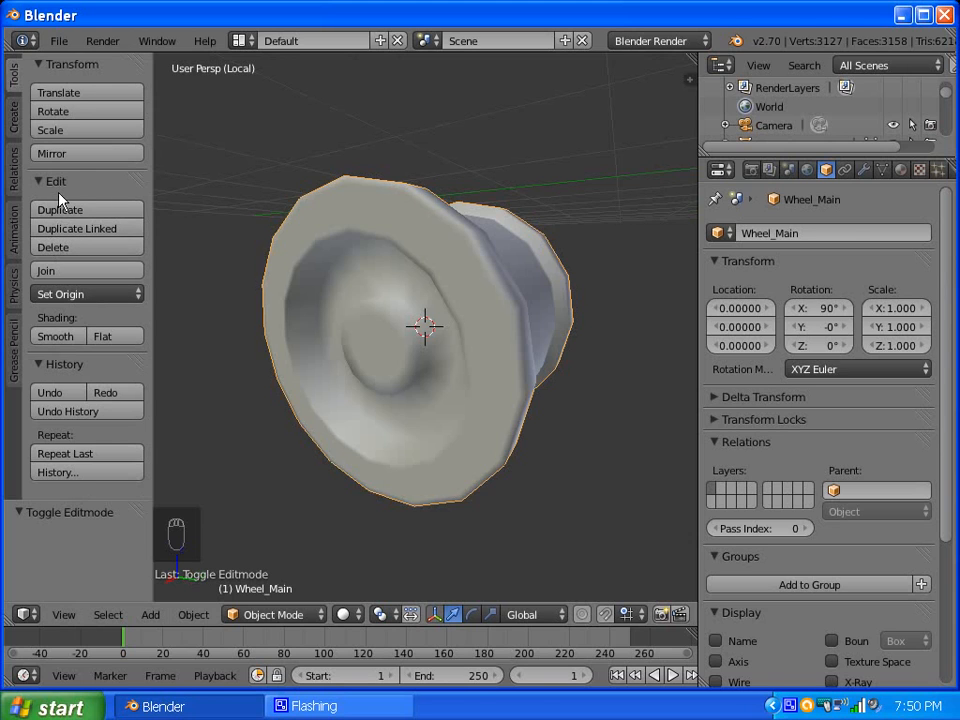
click(15, 175)
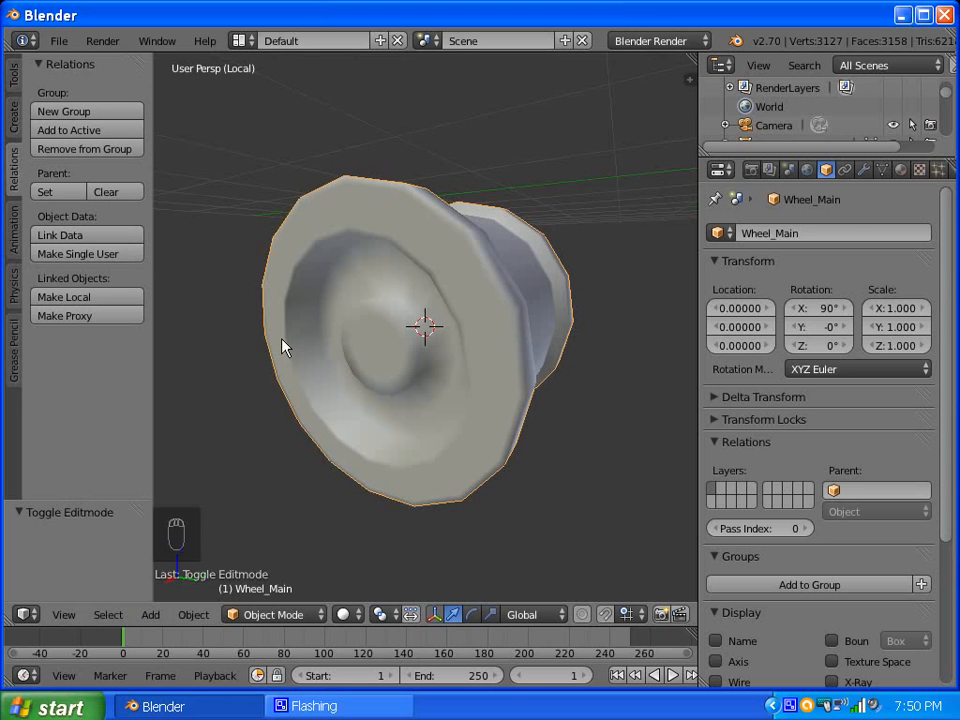
key(Tab)
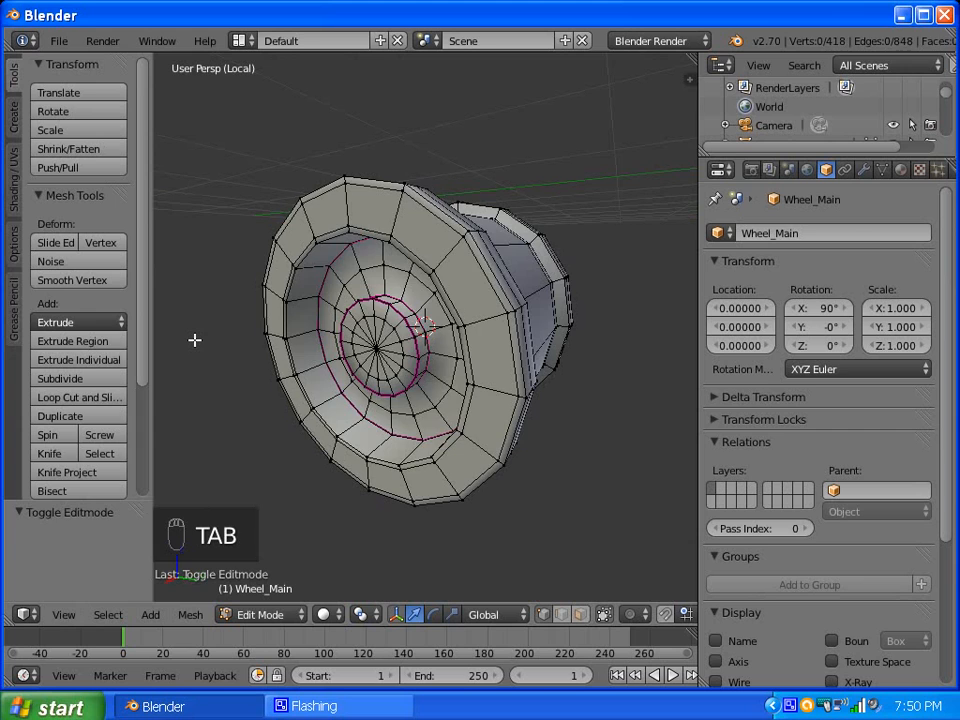
key(a)
key(a)
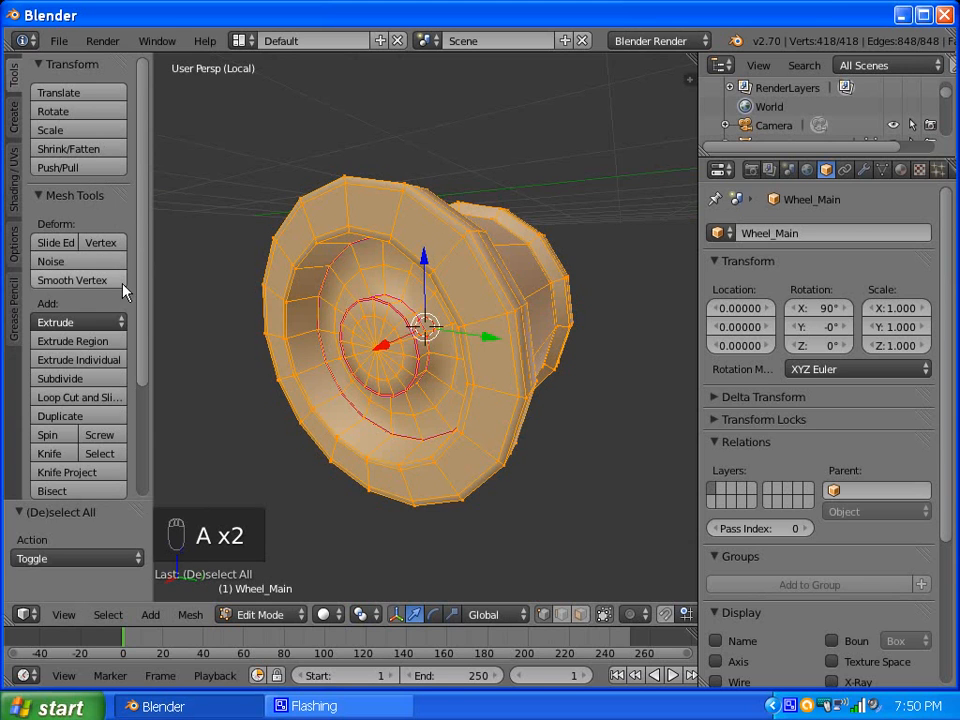
click(16, 187)
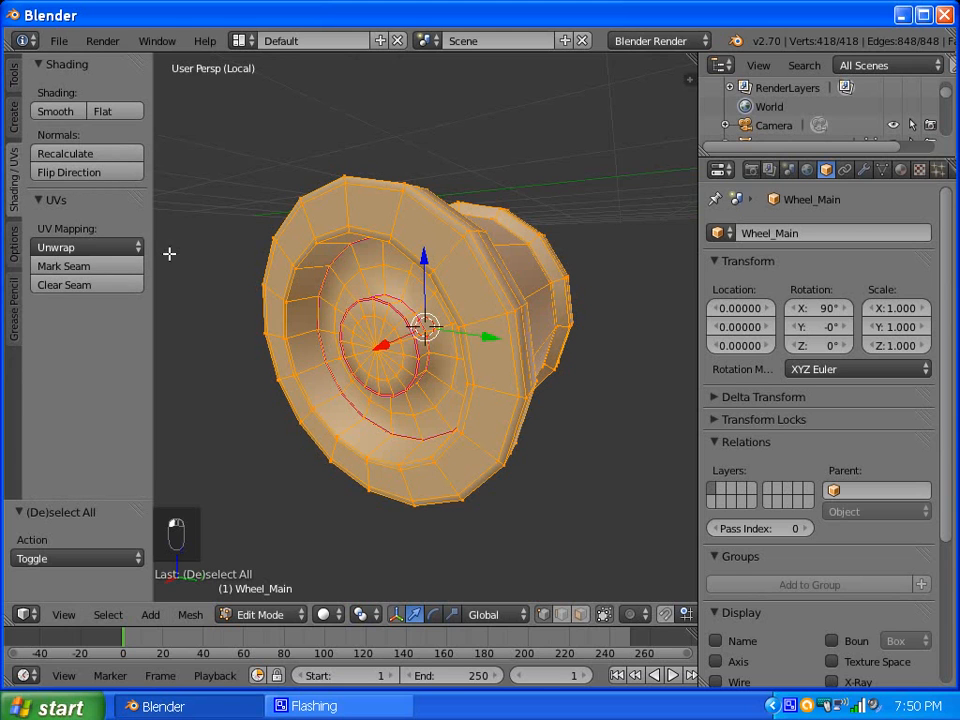
click(80, 160)
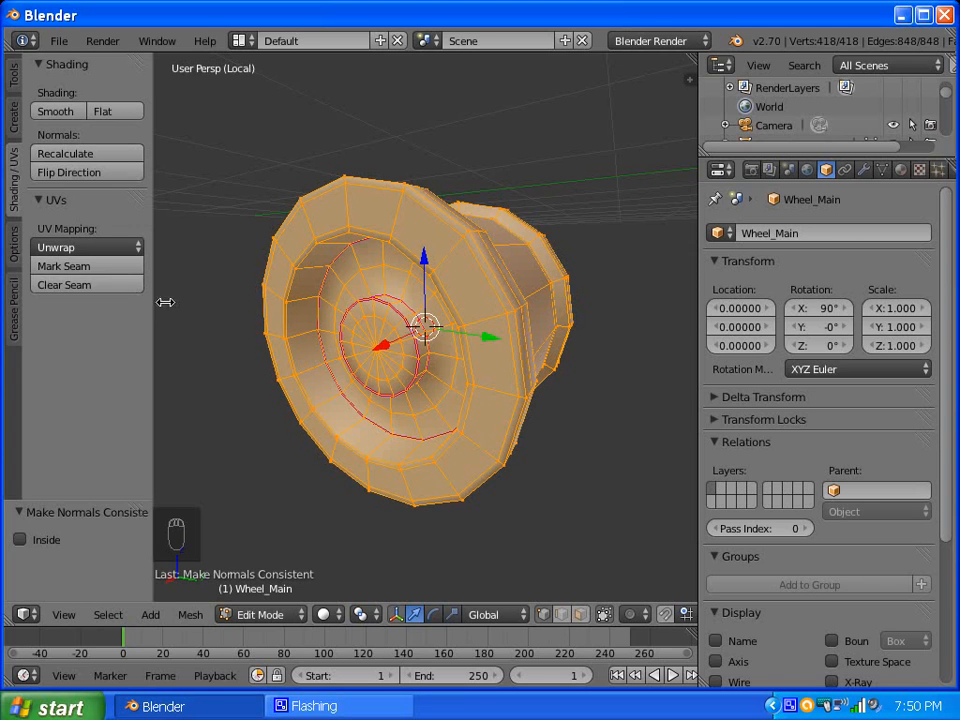
key(Tab)
scroll(354, 358, down, 3)
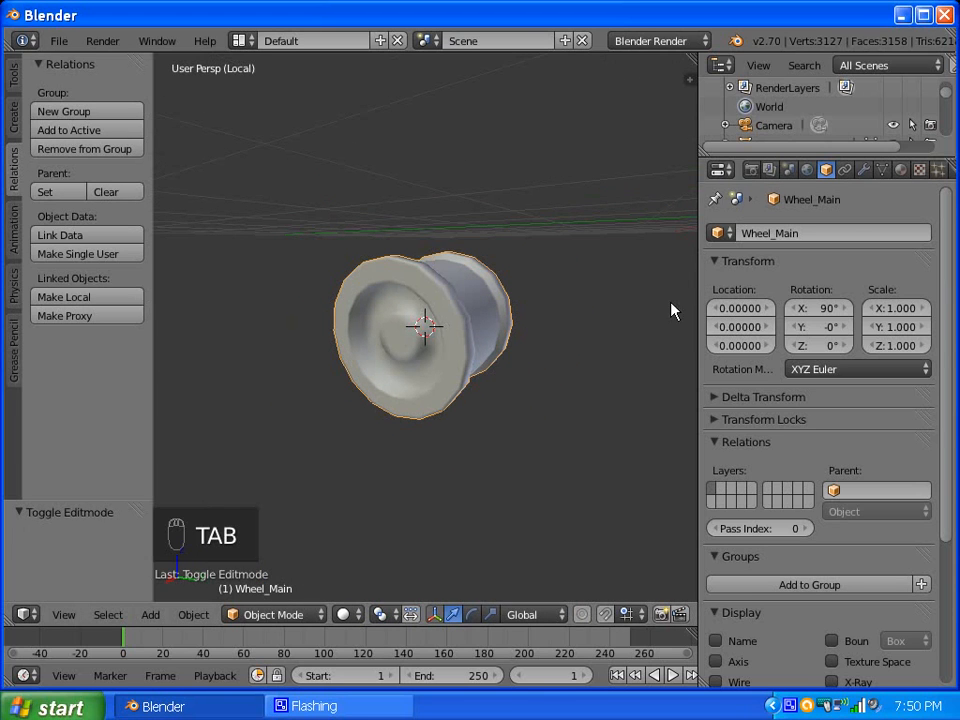
Try flat shading on the whole wheel and restore smooth shading.
click(17, 80)
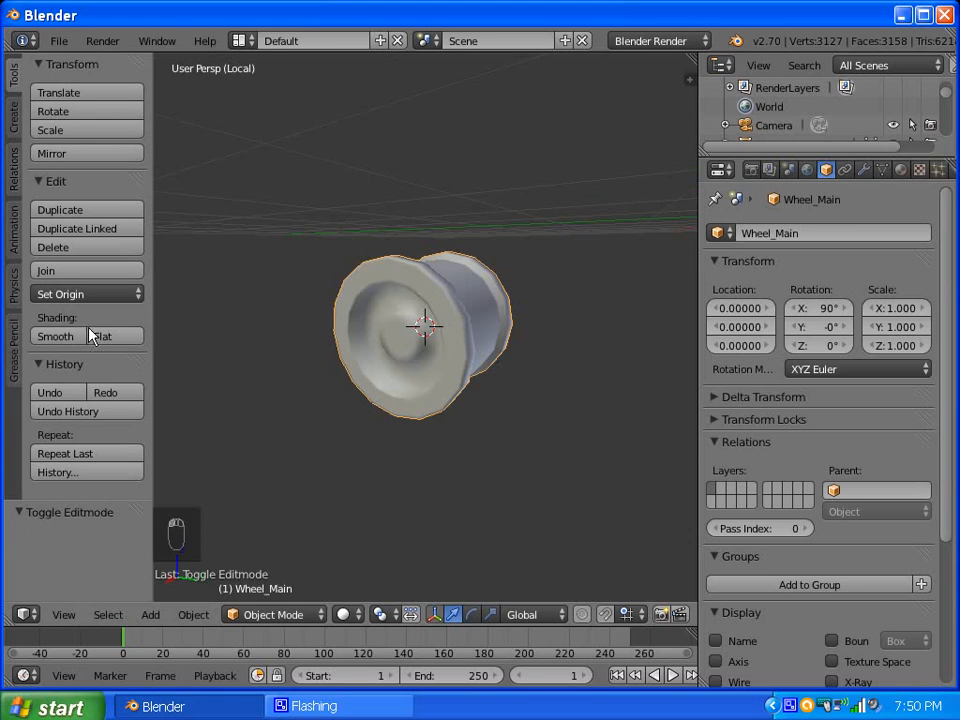
click(116, 340)
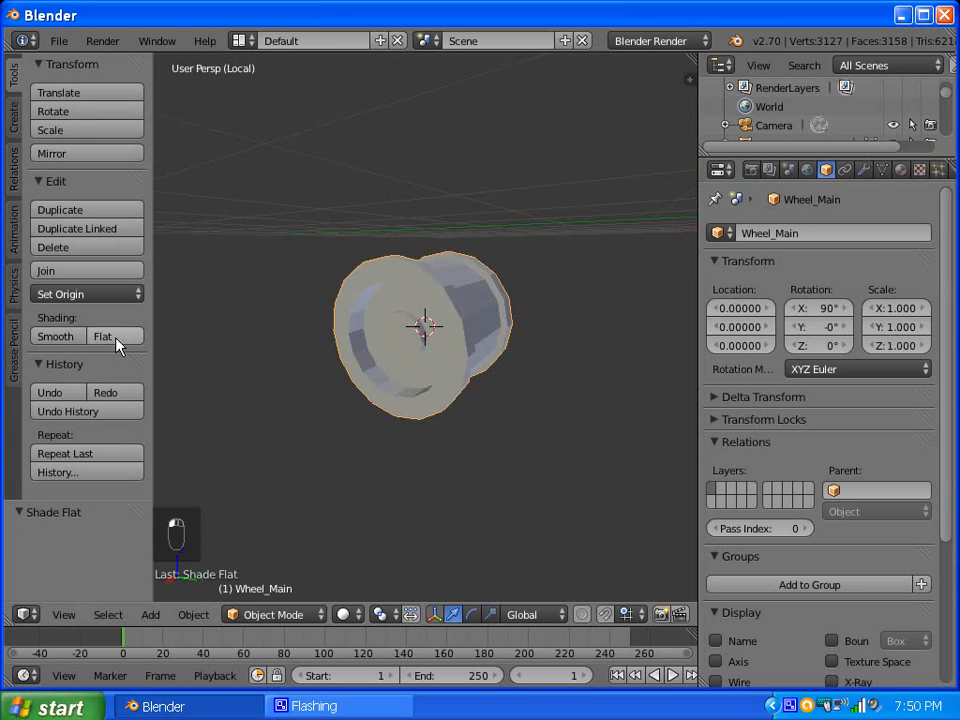
click(58, 338)
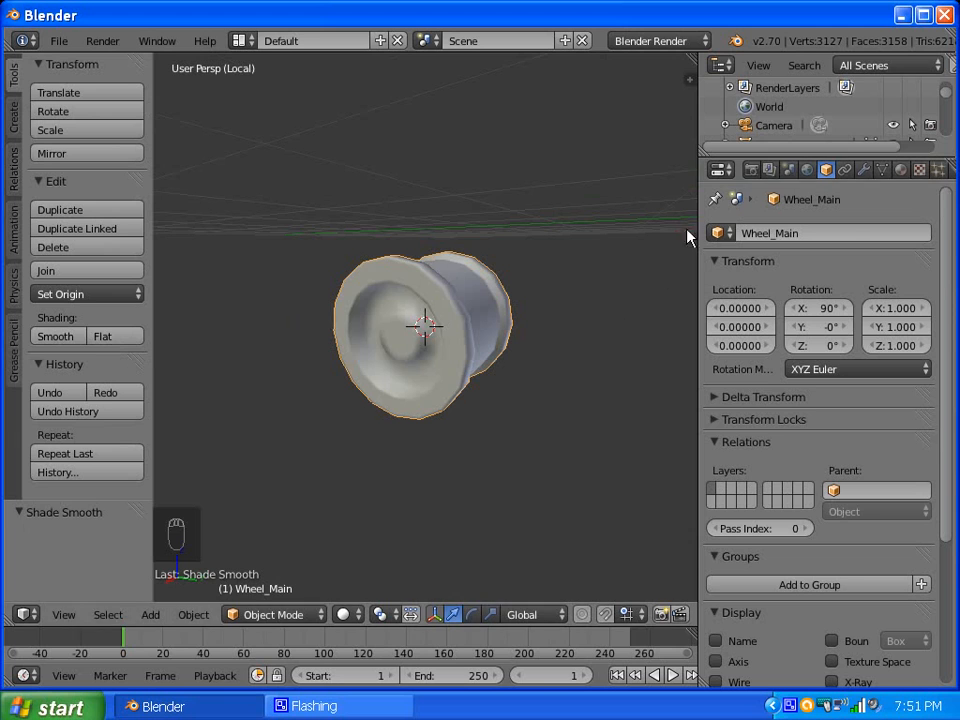
Add a Subdivision Surface modifier to the main wheel and examine the smoothed rim, recess and hub.
click(866, 172)
click(805, 233)
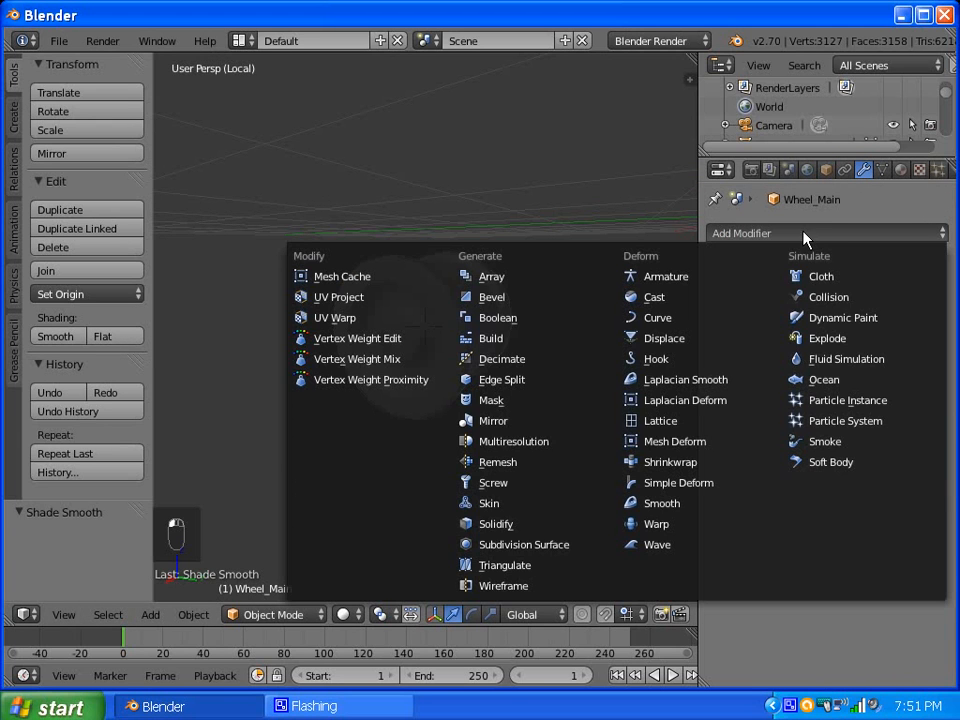
click(542, 546)
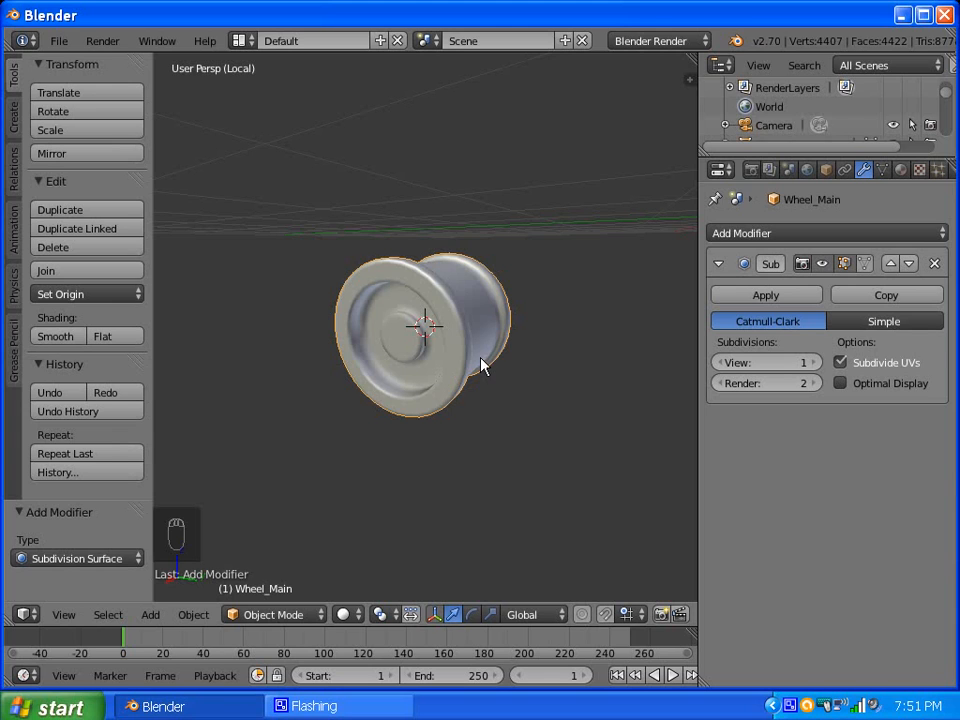
click(840, 384)
click(840, 384)
middle_drag(471, 381, 597, 368)
middle_drag(490, 360, 411, 366)
scroll(454, 354, up, 4)
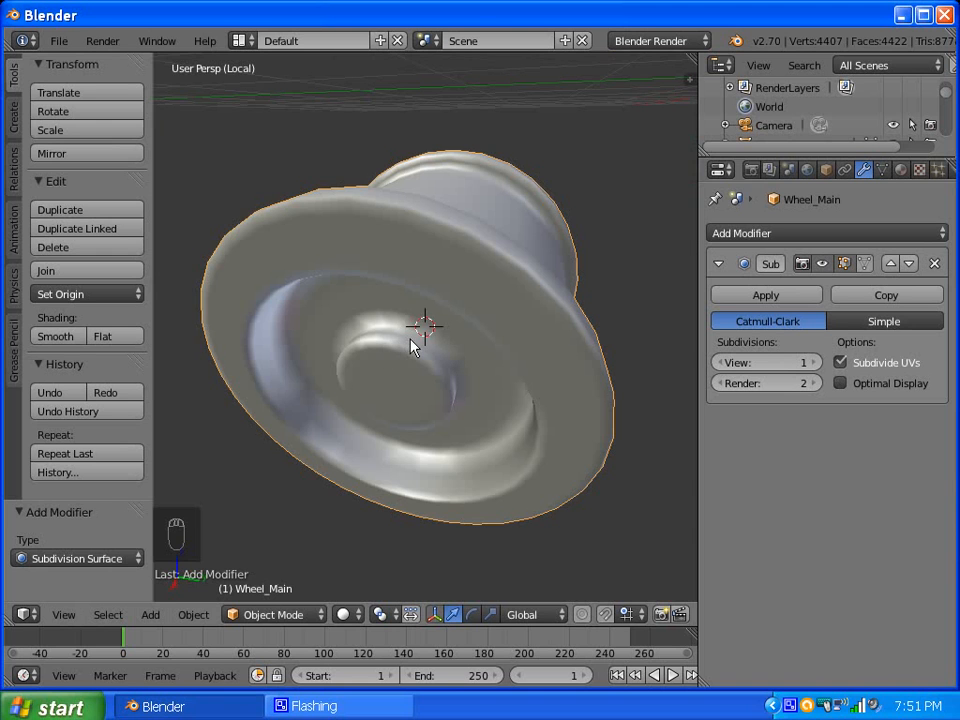
middle_drag(368, 368, 339, 317)
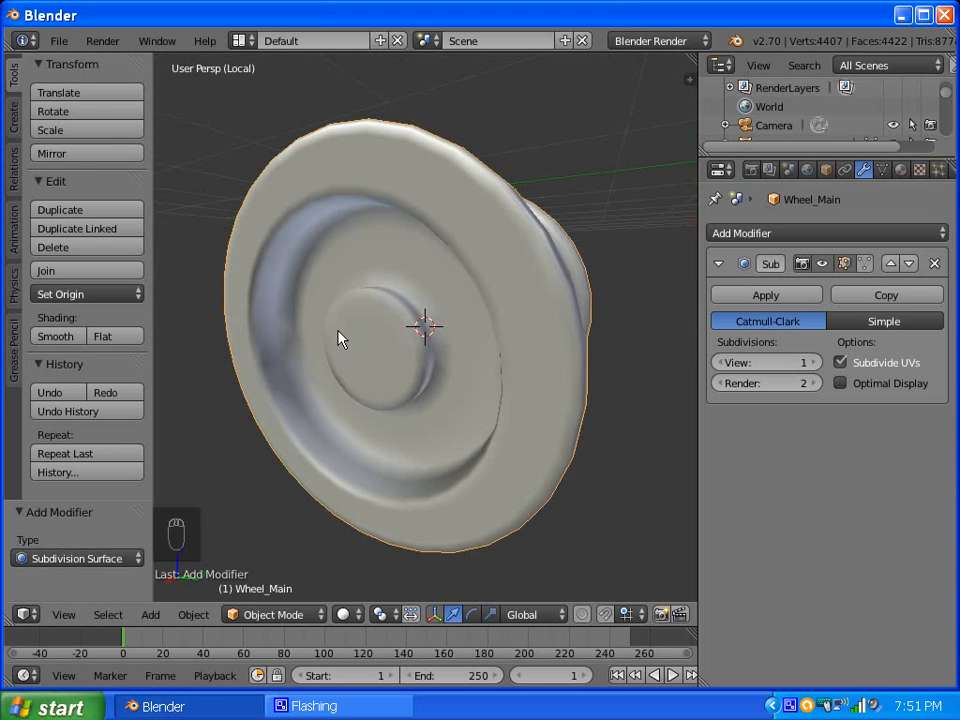
Turn off the Subdivision Surface modifier's viewport display for the main wheel.
key(Tab)
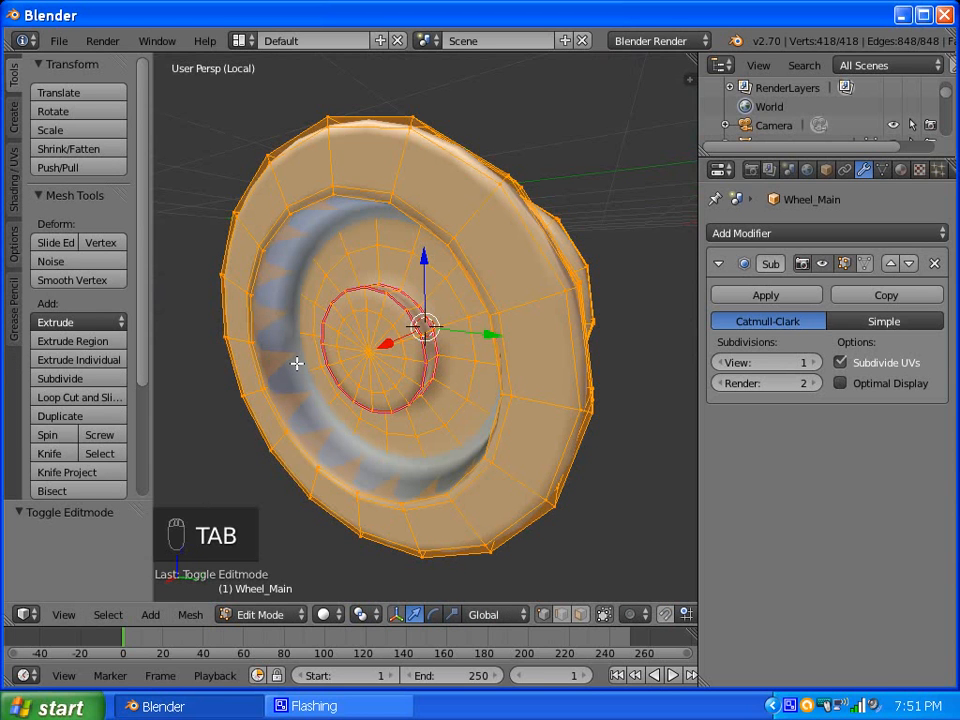
key(Tab)
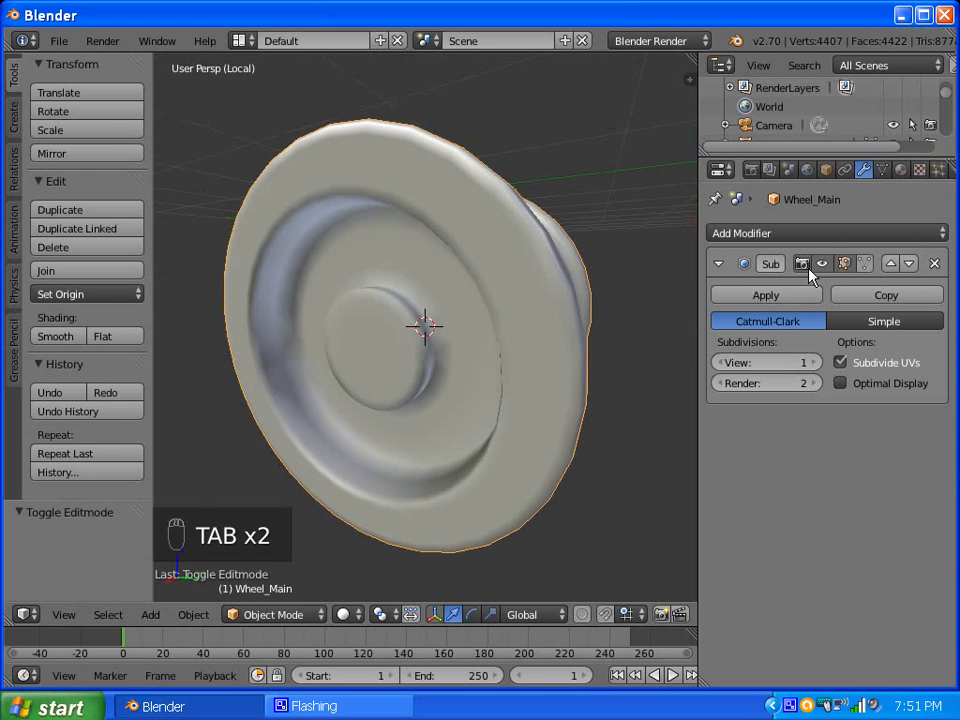
click(842, 264)
click(823, 264)
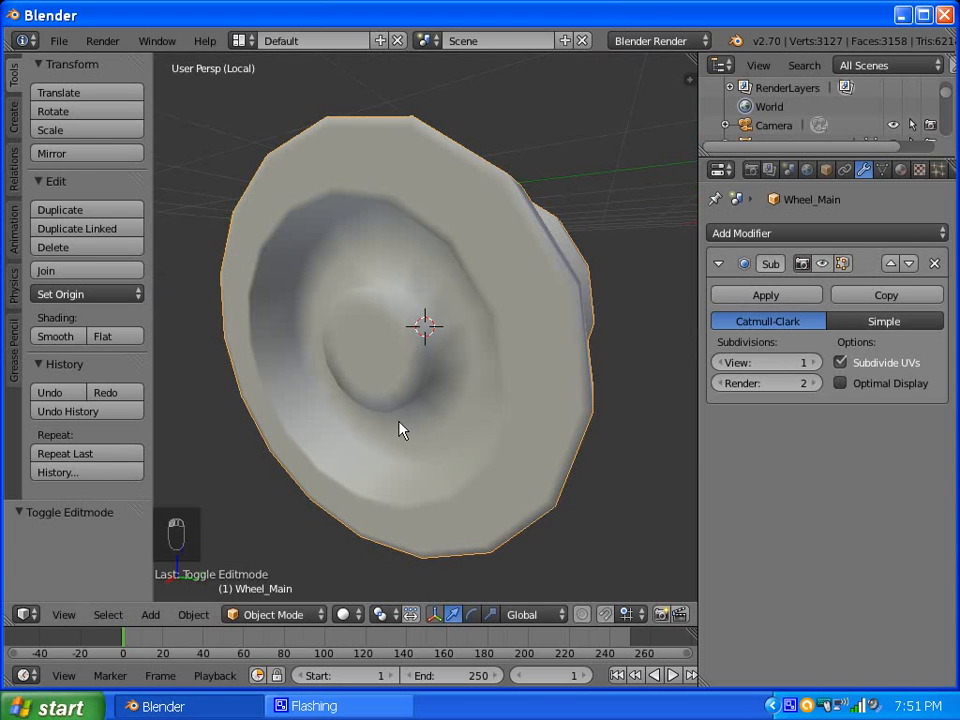
Set the mean crease of the edge loop at the main wheel hub's base to 0.80 and clear the selection.
key(Tab)
scroll(403, 390, up, 4)
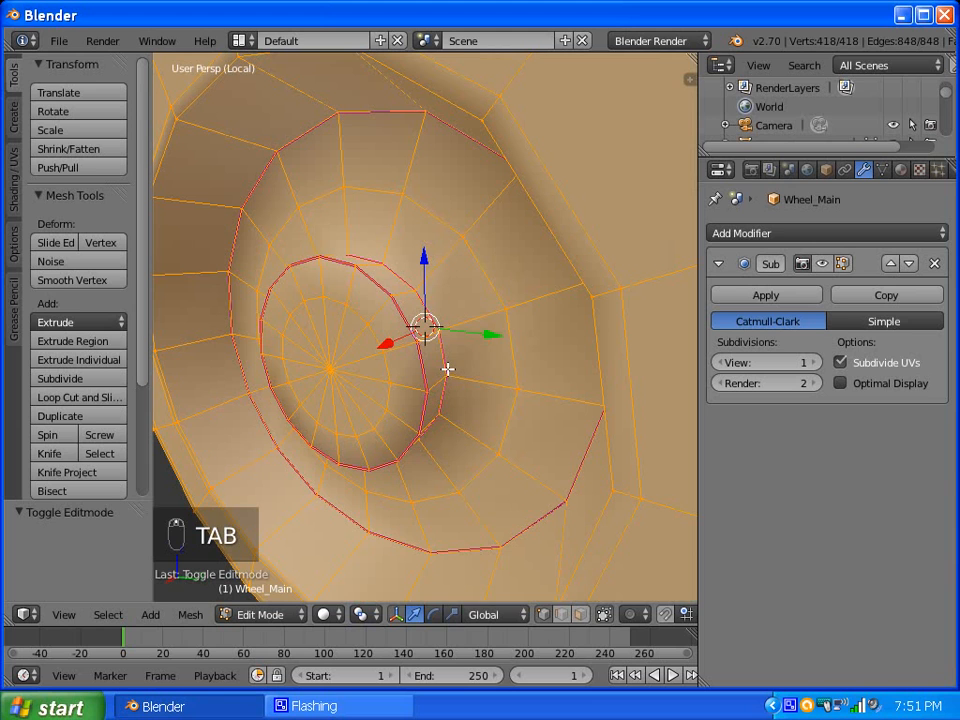
alt+right_click(447, 368)
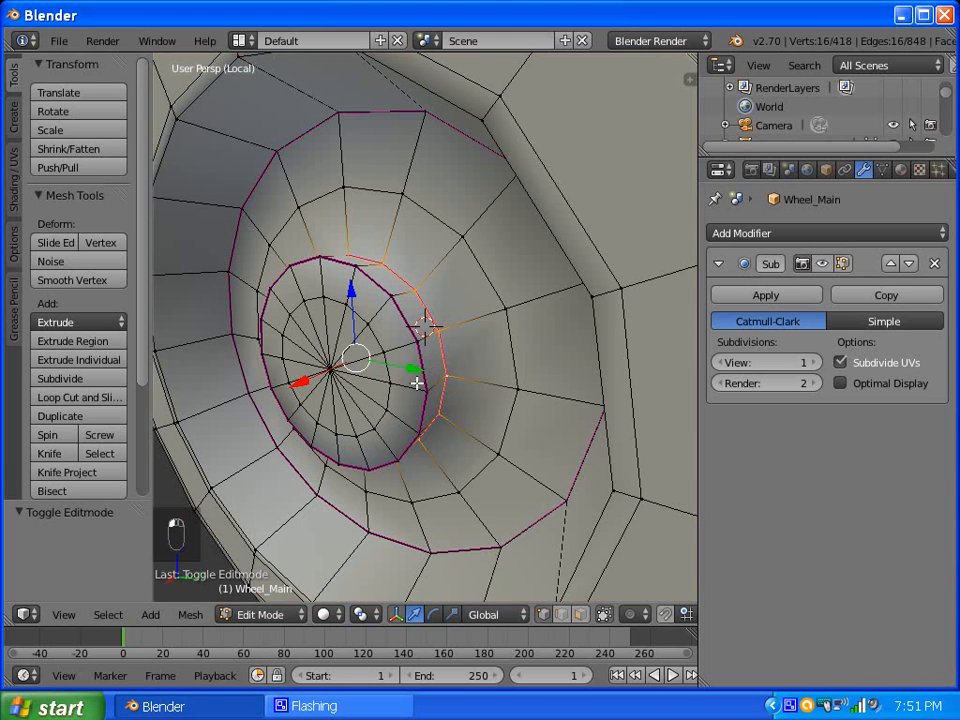
key(n)
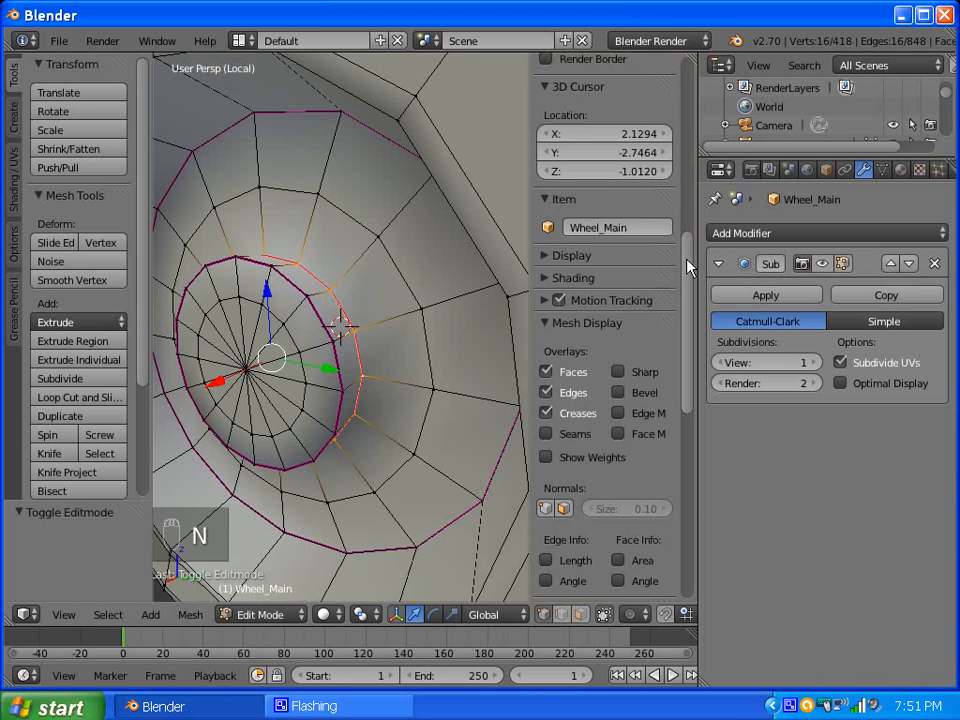
mouse_move(688, 275)
mouse_down()
mouse_move(673, 197)
mouse_move(680, 88)
mouse_up()
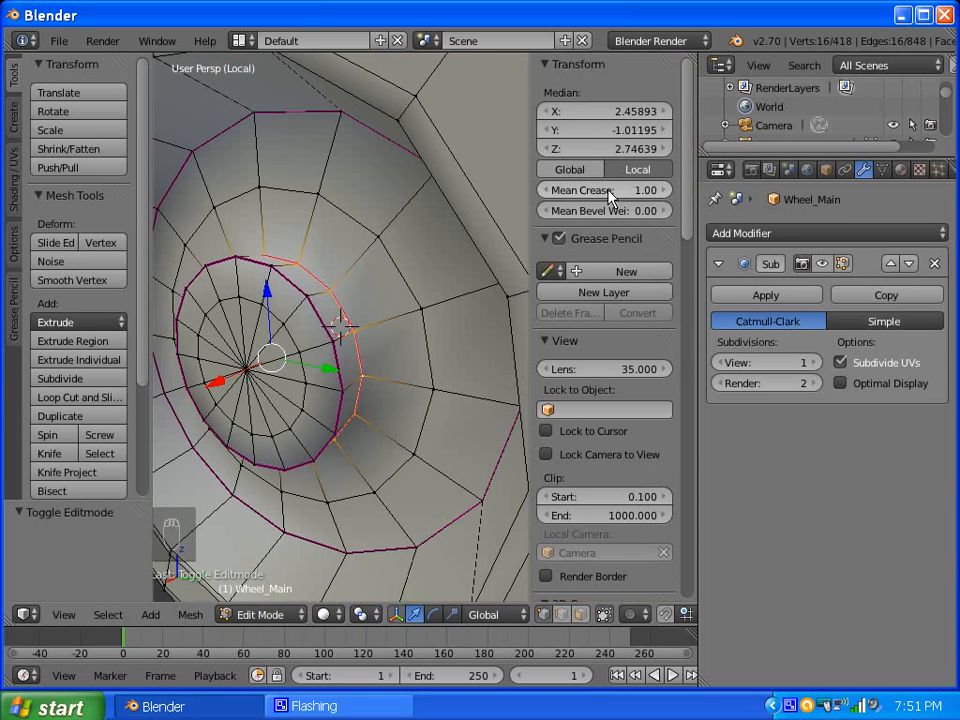
drag(609, 190, 589, 192)
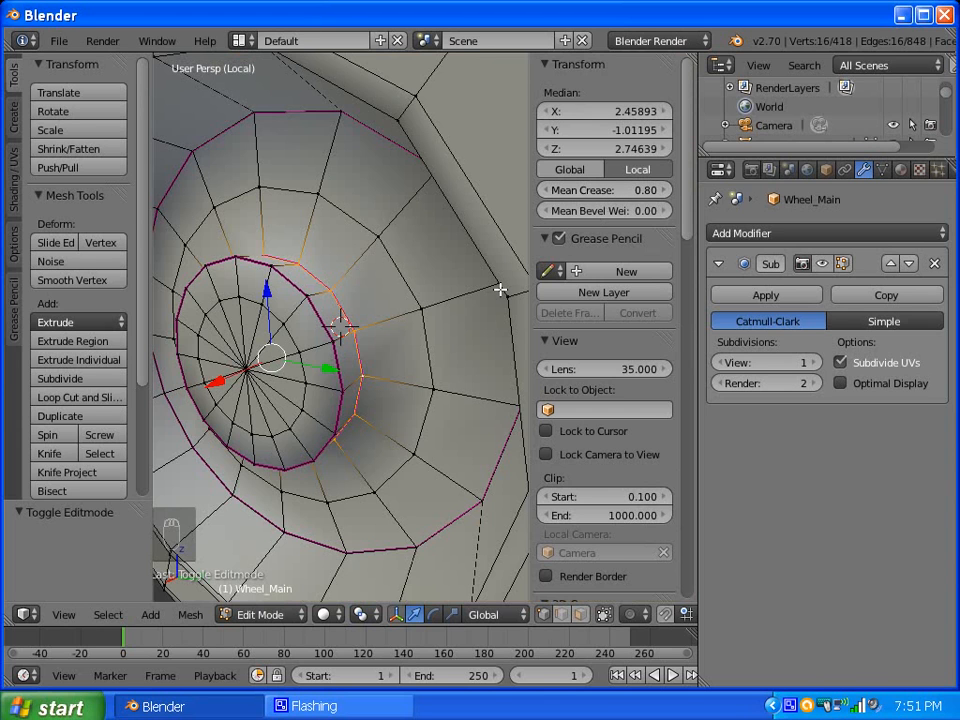
key(n)
scroll(393, 300, down, 2)
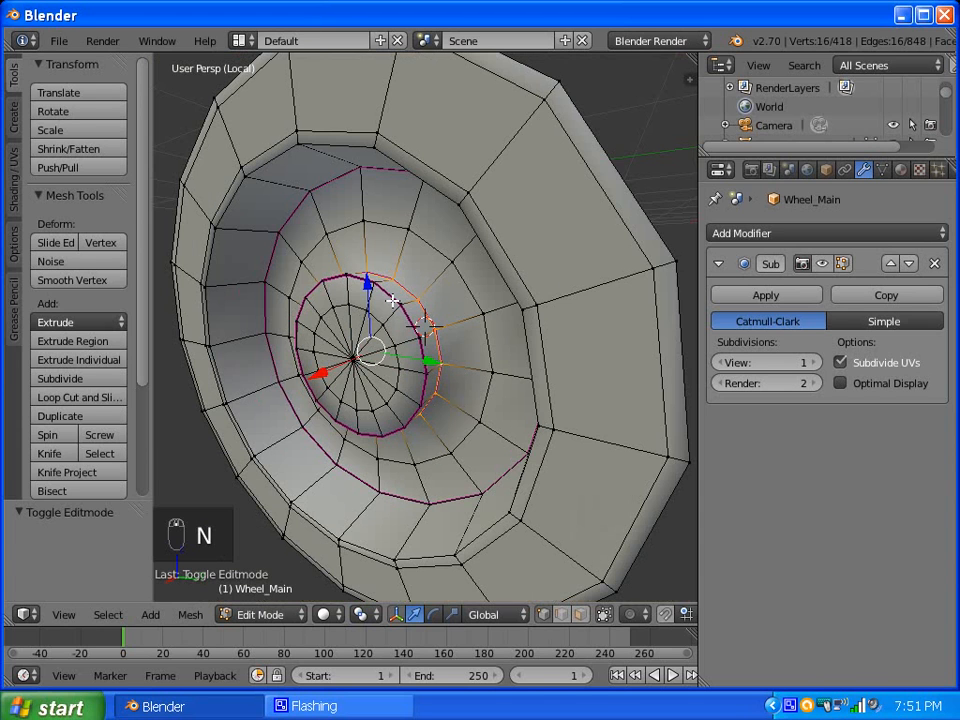
key(a)
Re-enable the modifier's viewport display, return to Object Mode, and inspect the subdivided main wheel.
middle_drag(443, 294, 531, 319)
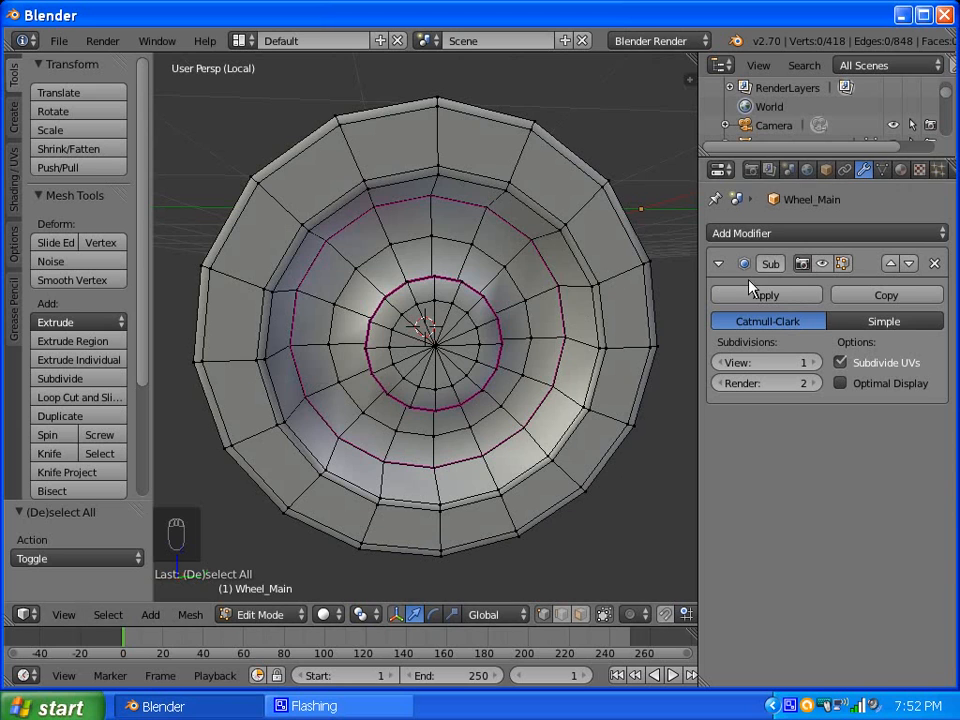
click(821, 263)
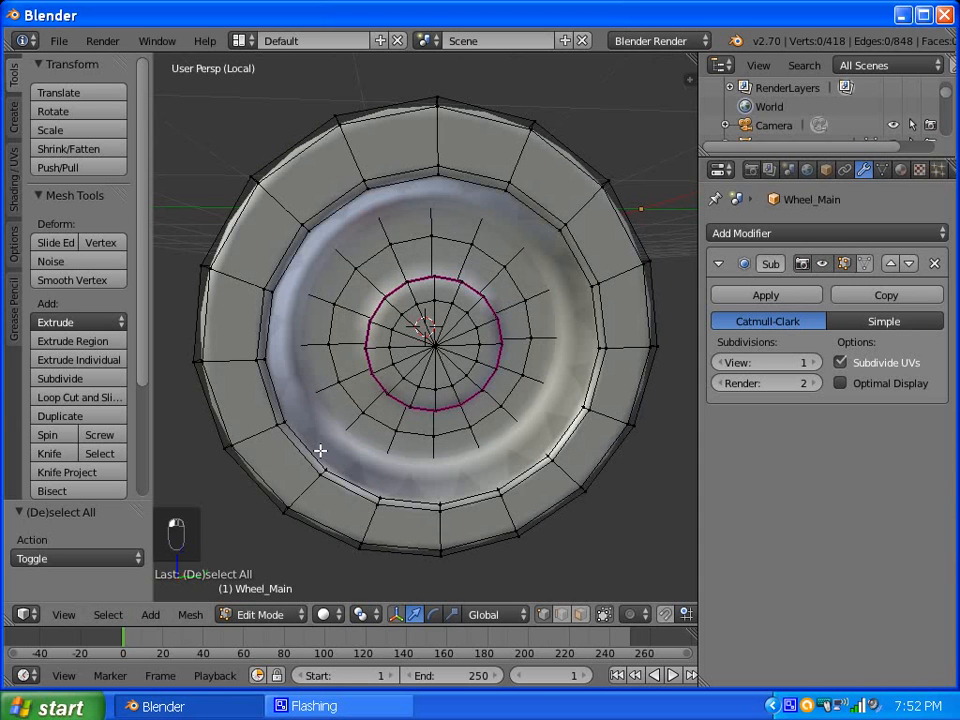
key(Tab)
scroll(375, 341, down, 5)
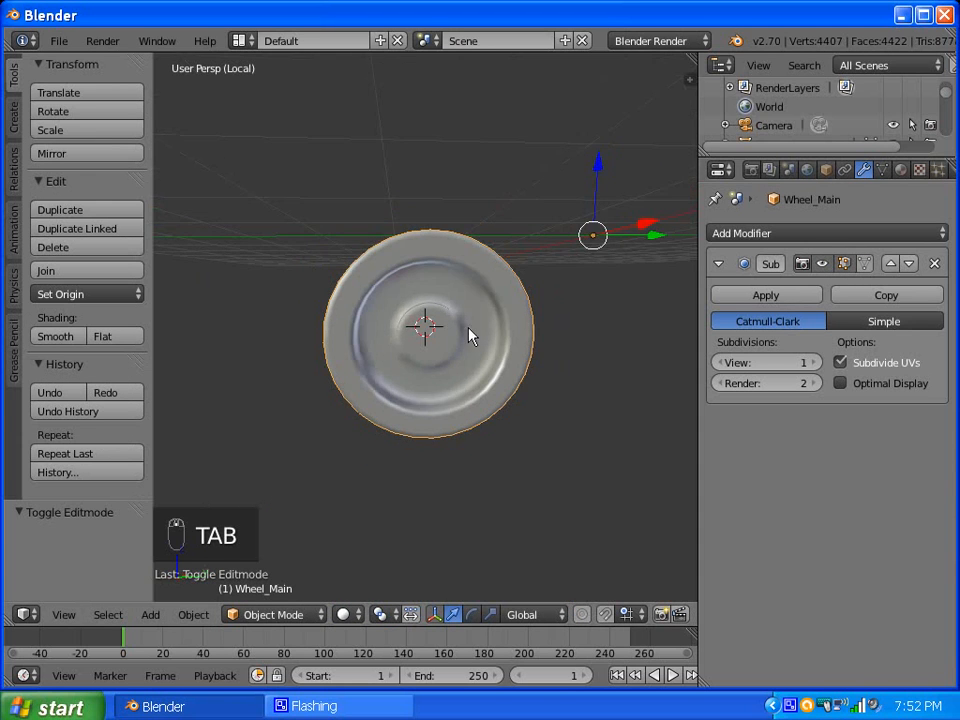
middle_drag(466, 337, 435, 319)
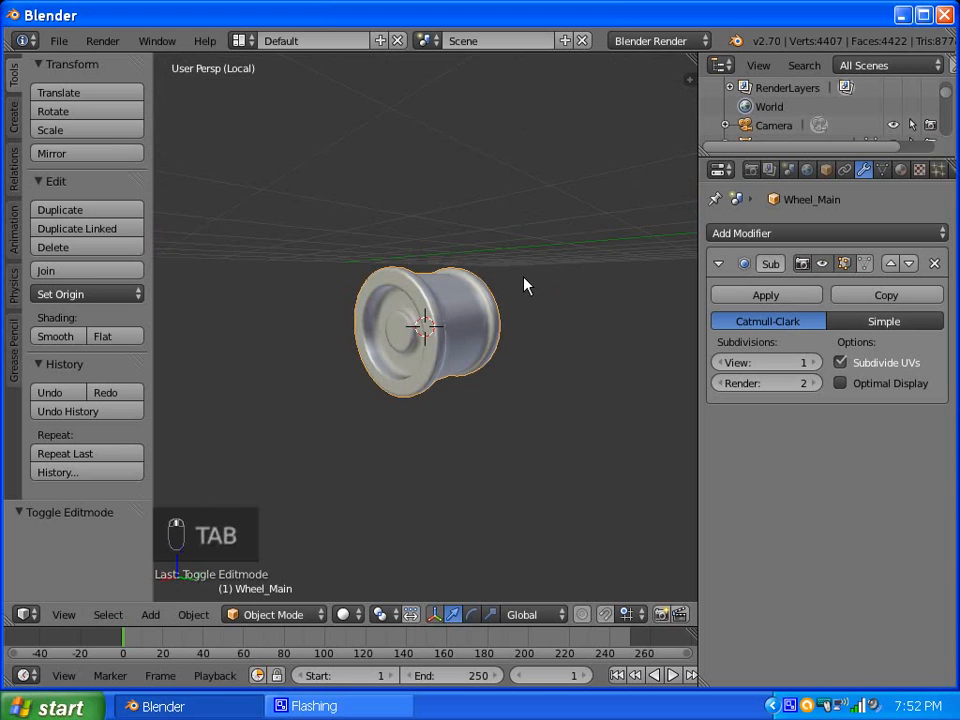
Leave the main wheel's local view and isolate the smaller secondary wheel in its own local view.
key(KP_Divide)
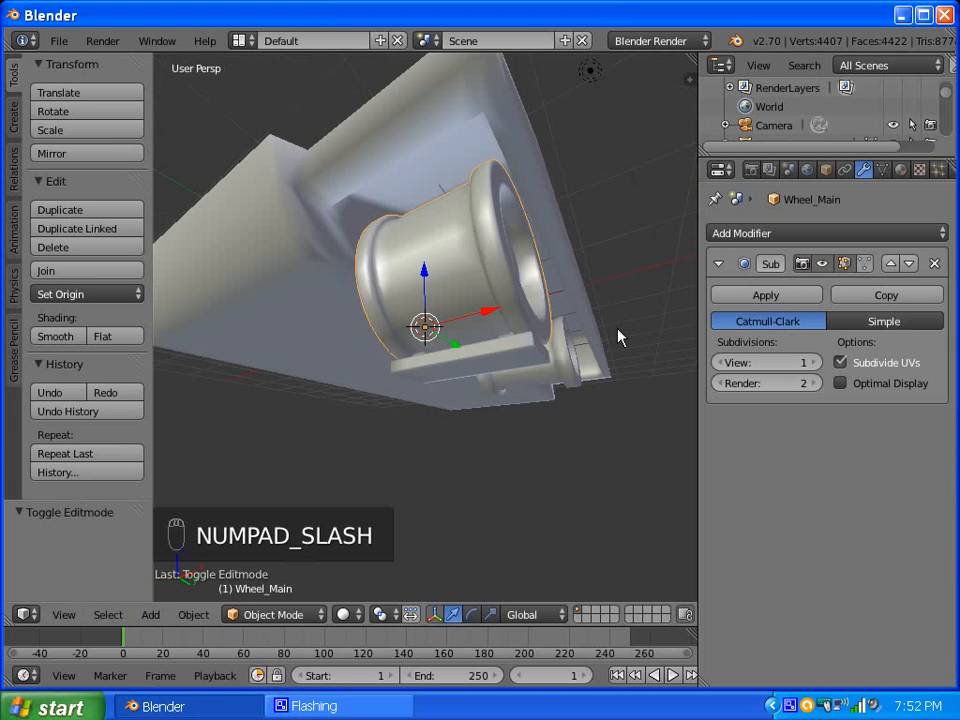
middle_drag(529, 336, 437, 371)
scroll(435, 372, down, 5)
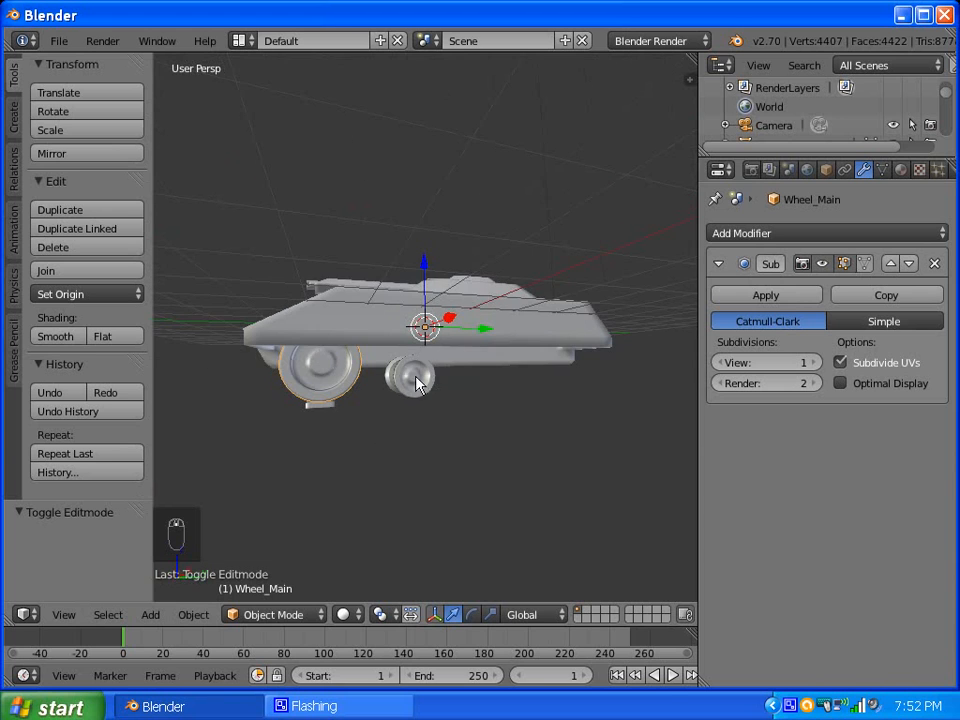
scroll(435, 373, up, 5)
middle_drag(437, 422, 287, 481)
right_click(290, 476)
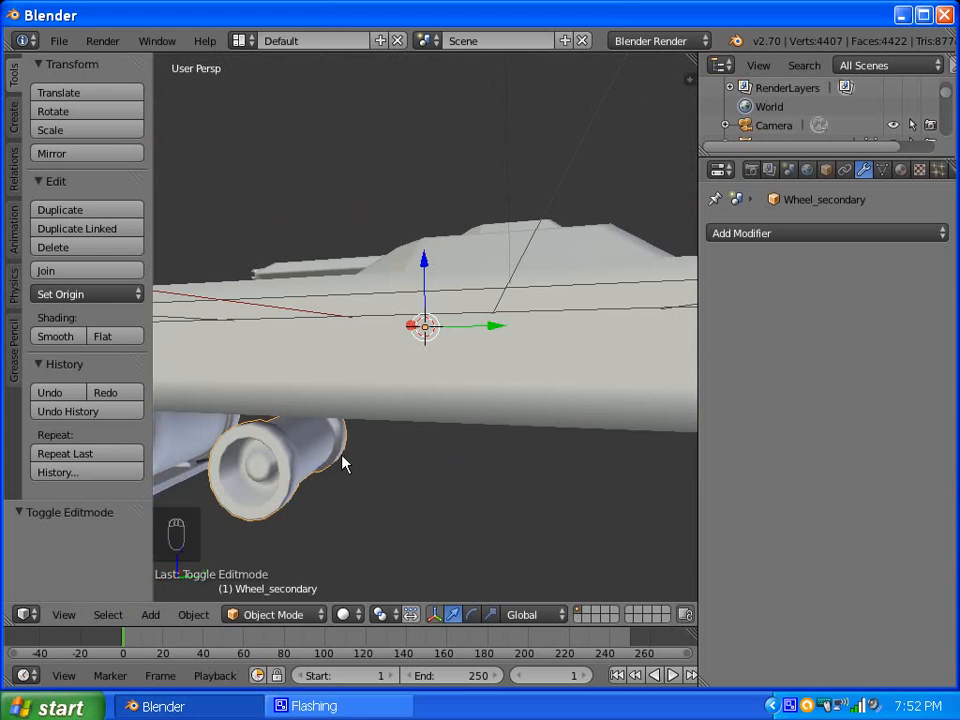
key(KP_Divide)
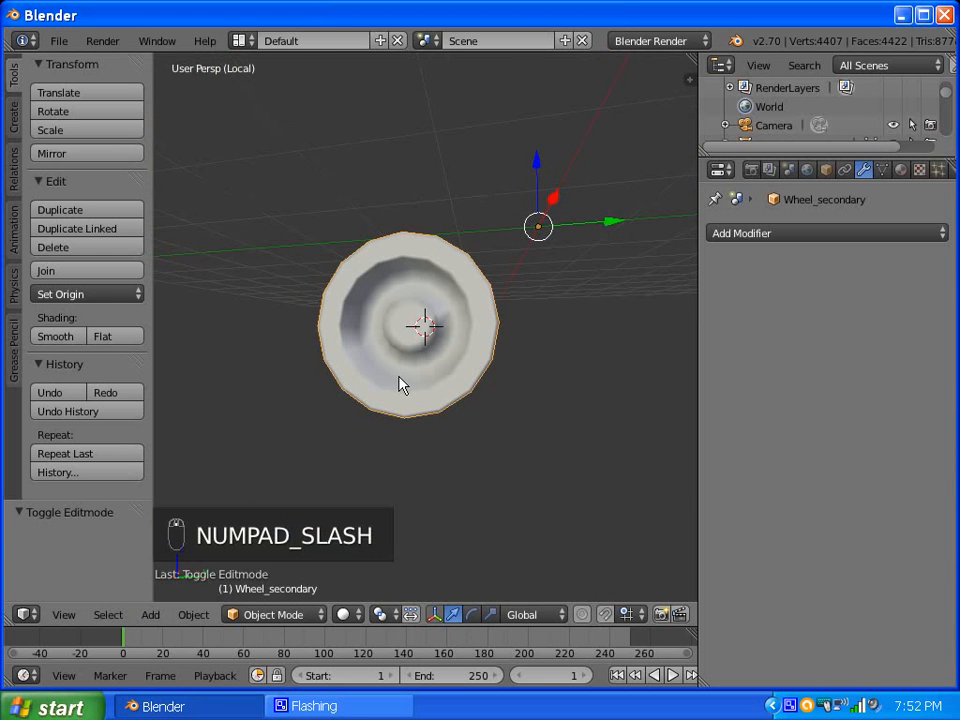
In Edit Mode, select the recess's outer edge loop and the hub's base loop on one end of the secondary wheel.
key(Tab)
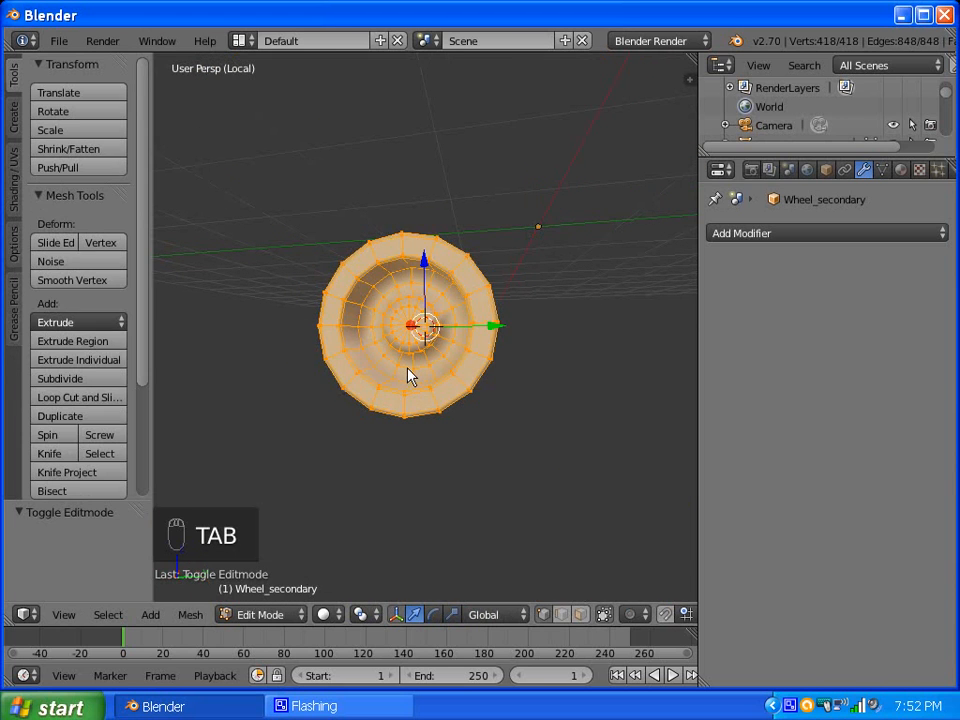
scroll(407, 376, up, 3)
key(a)
key(a)
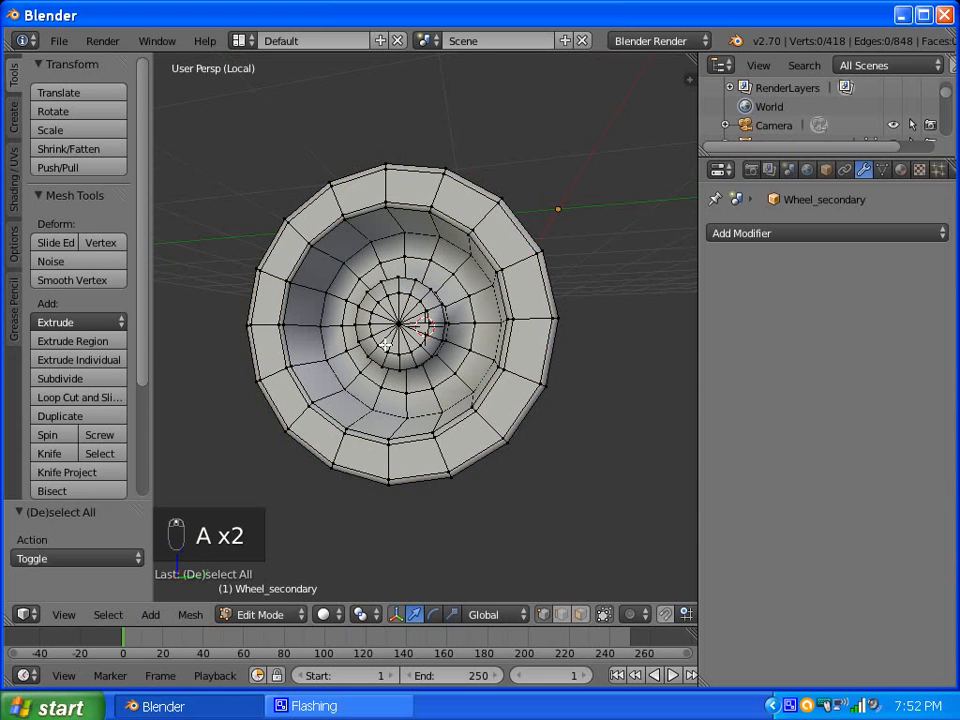
scroll(365, 385, up, 2)
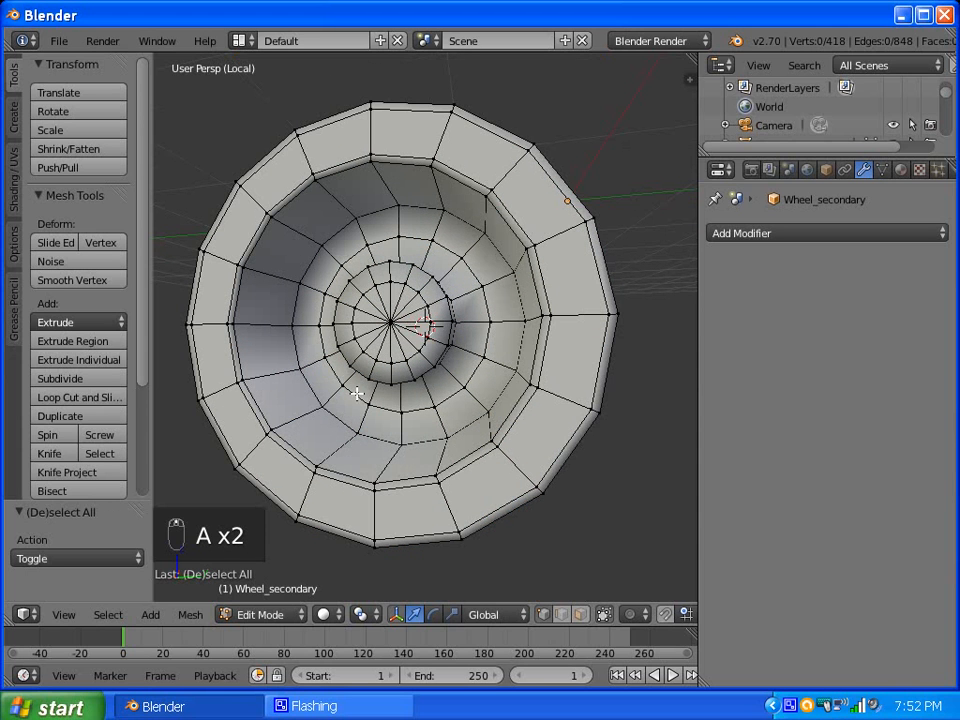
alt+right_click(382, 440)
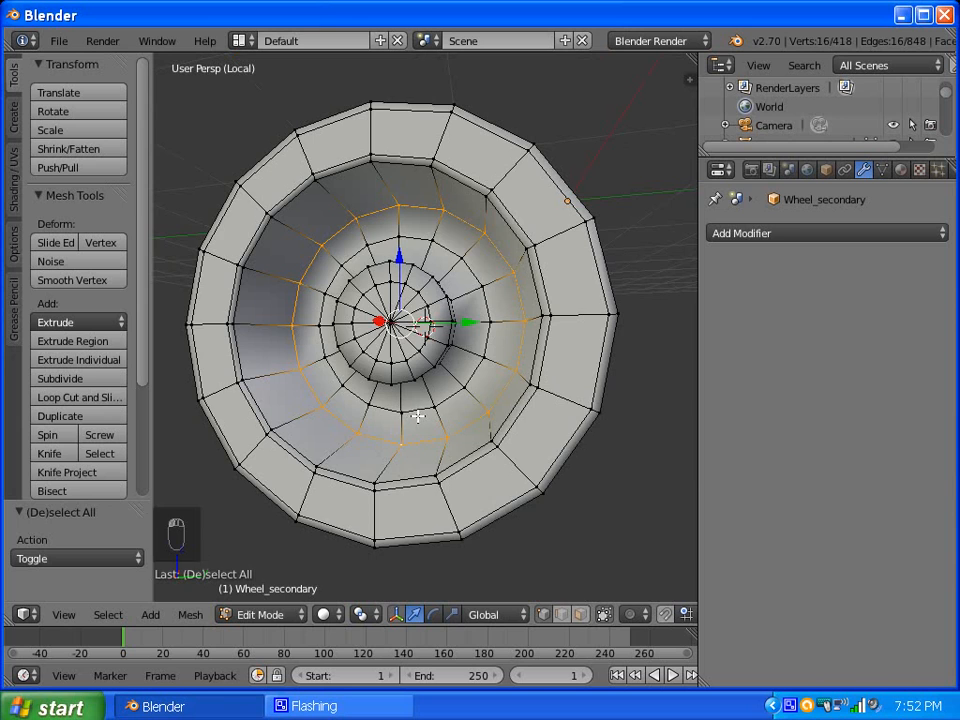
scroll(418, 412, up, 5)
middle_drag(418, 412, 396, 371)
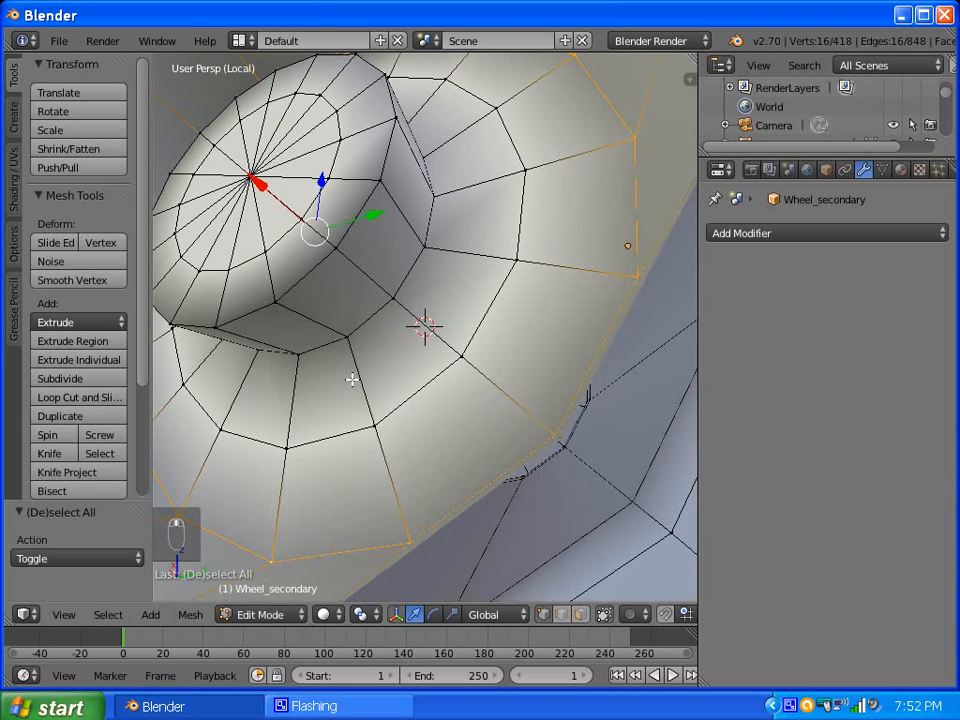
alt+shift+right_click(362, 328)
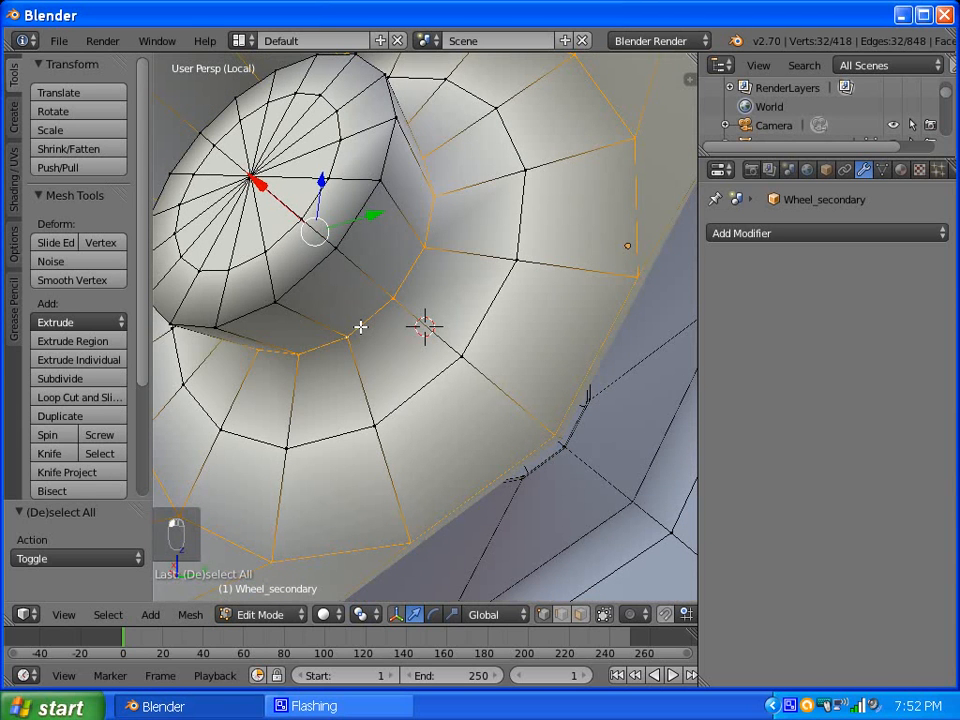
Add the recess's outer edge loop and the hub's rim loop on the wheel's opposite end to the selection.
scroll(362, 328, down, 4)
middle_drag(476, 368, 681, 394)
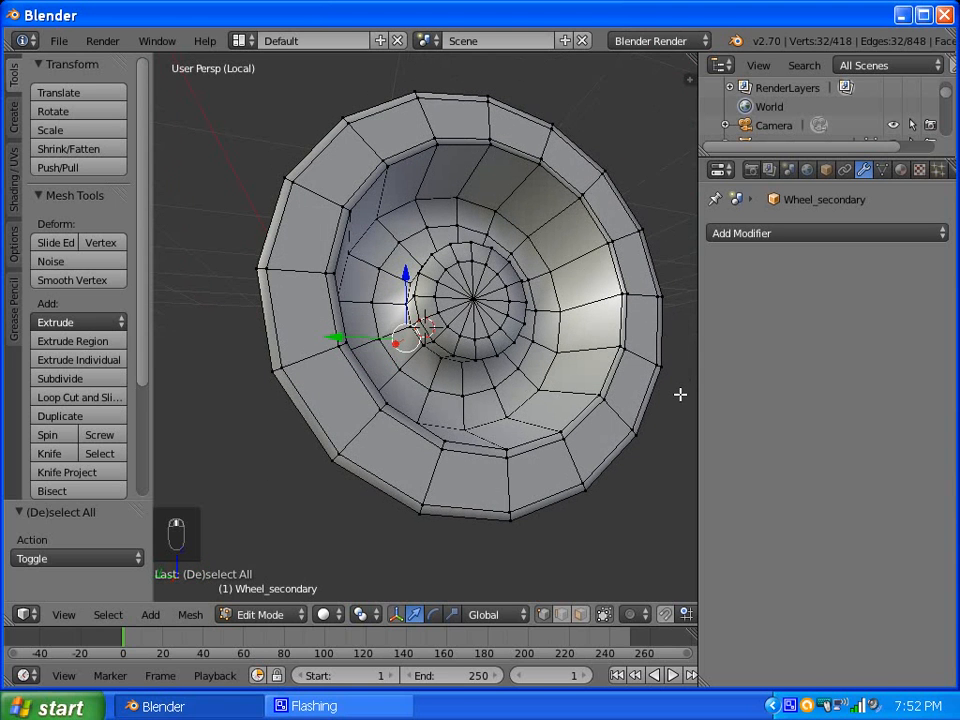
alt+shift+right_click(523, 403)
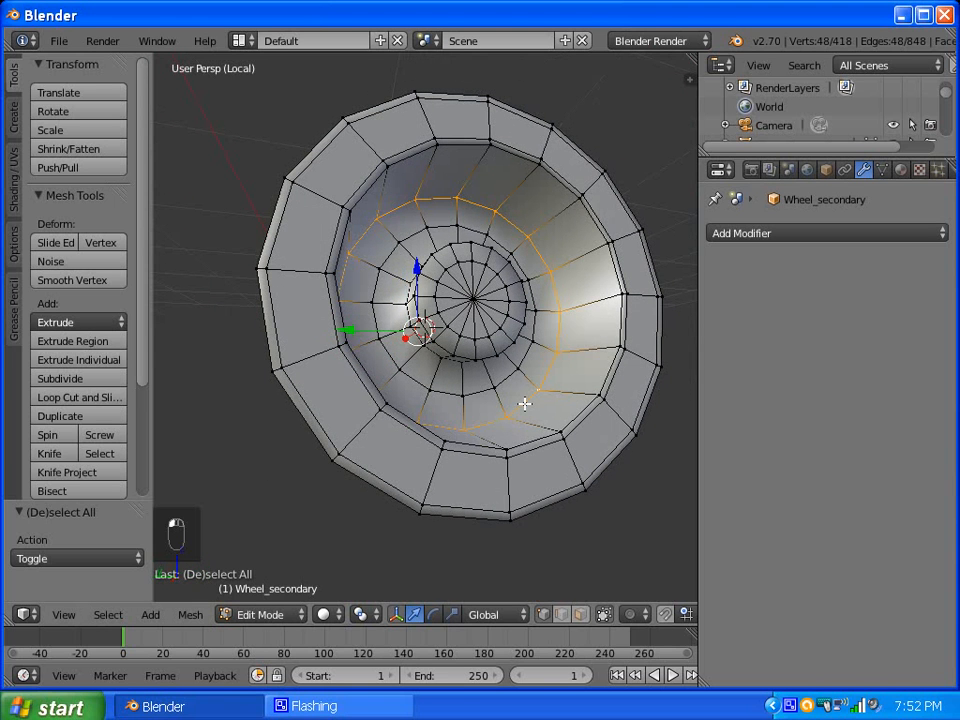
alt+shift+right_click(479, 355)
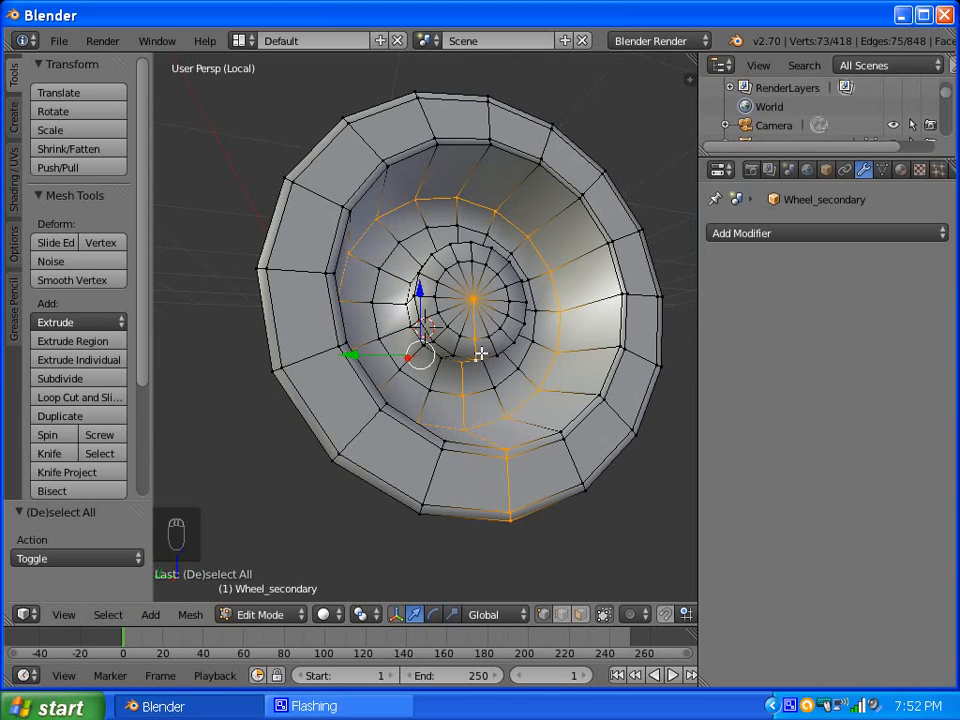
key(ctrl+z)
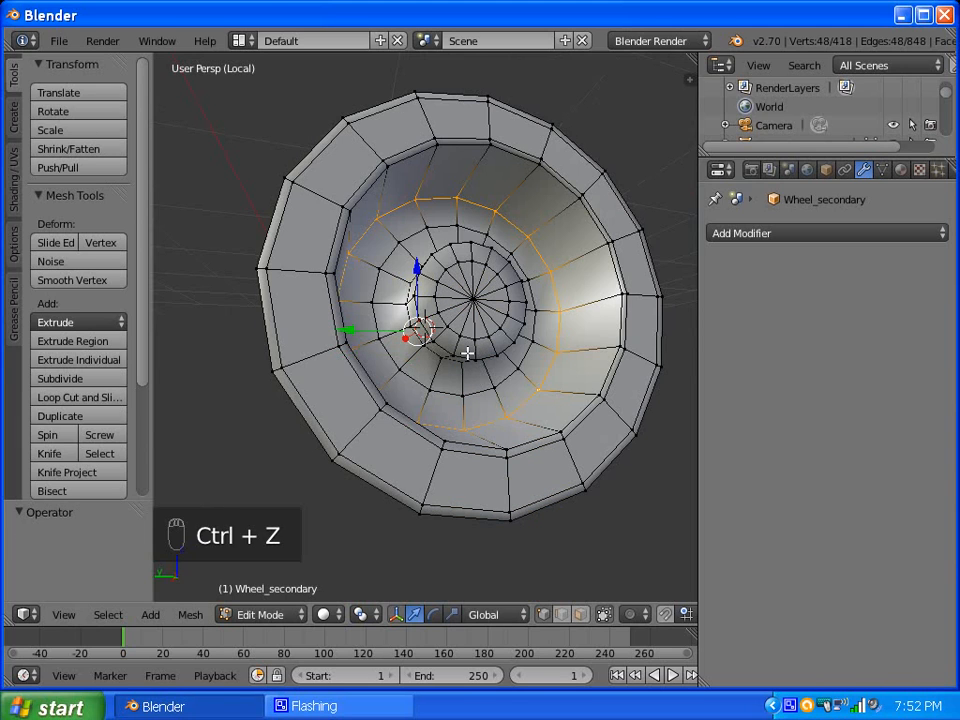
alt+shift+right_click(463, 354)
Try adding the hub's base loop on this end to the selection and undo it.
scroll(480, 354, up, 3)
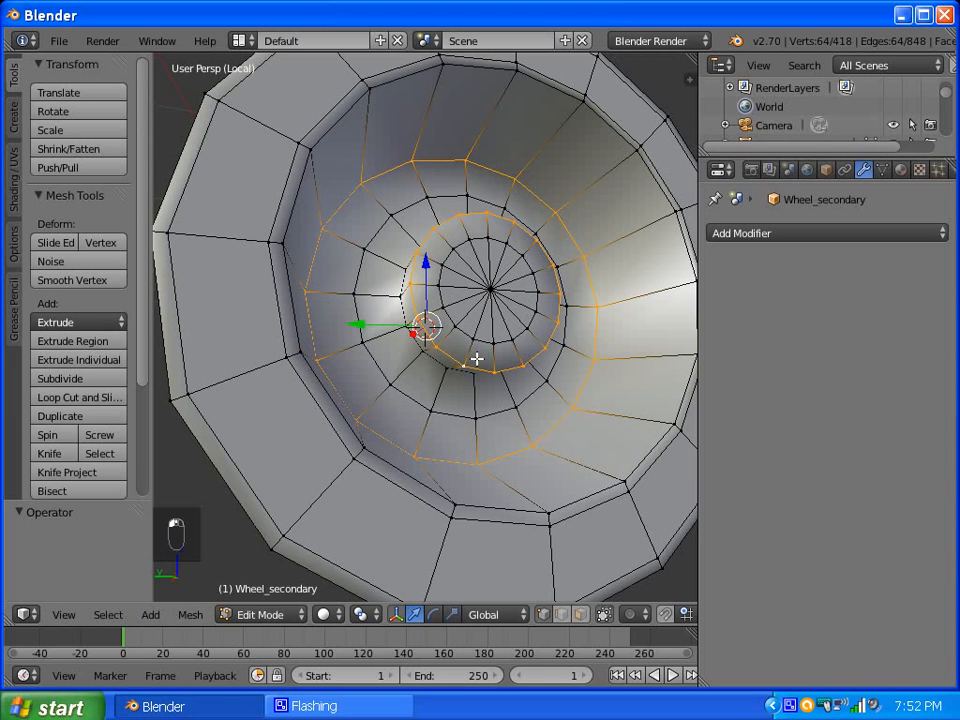
alt+shift+right_click(433, 360)
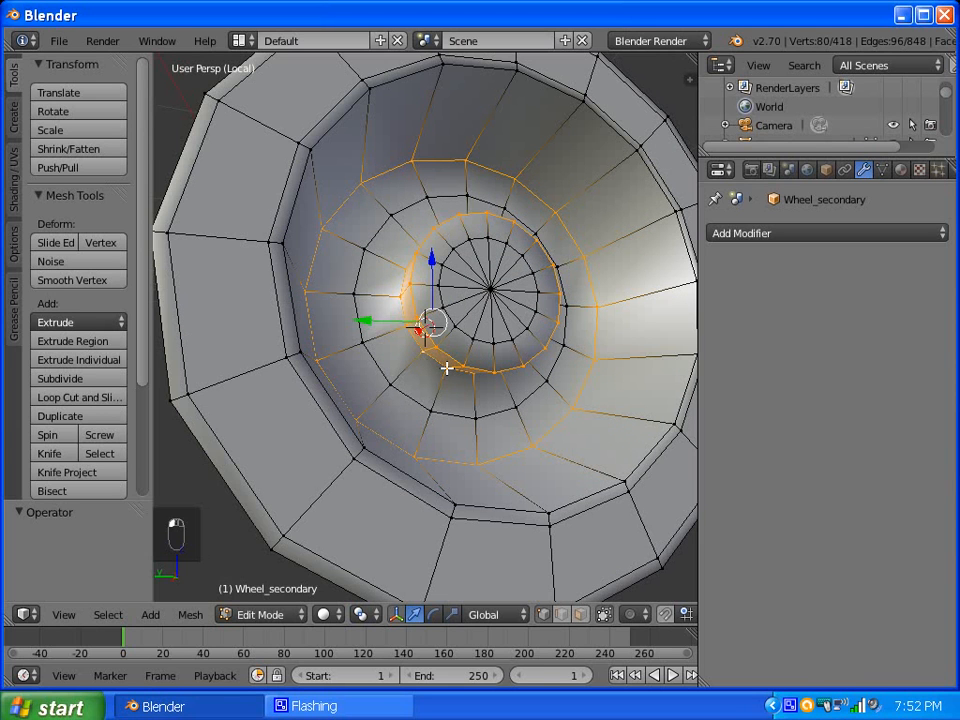
middle_drag(506, 366, 478, 337)
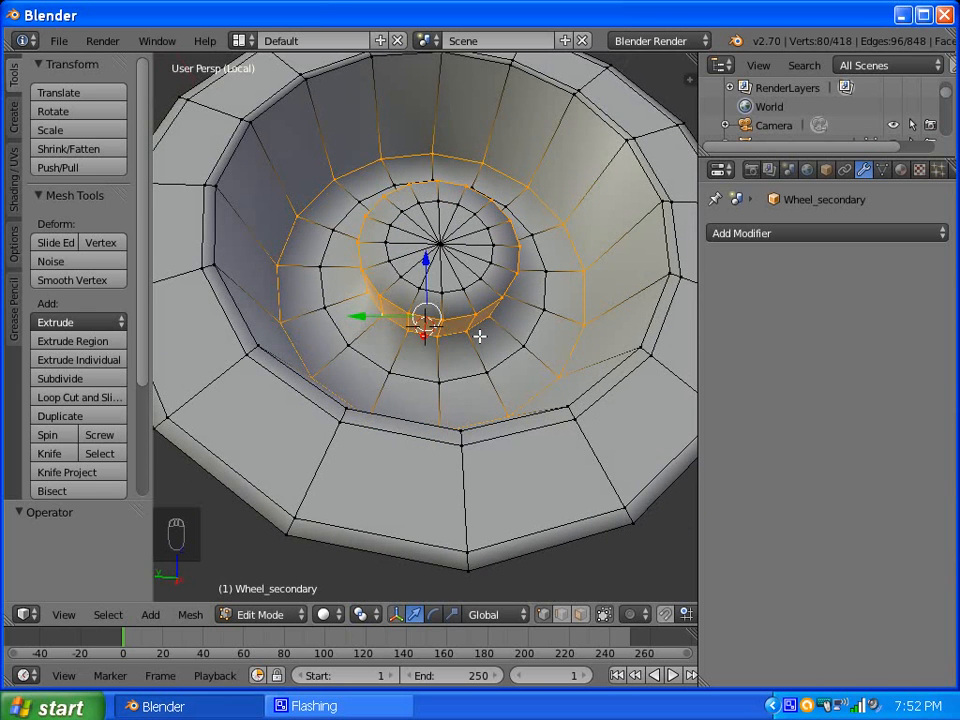
key(ctrl+z)
scroll(480, 334, down, 4)
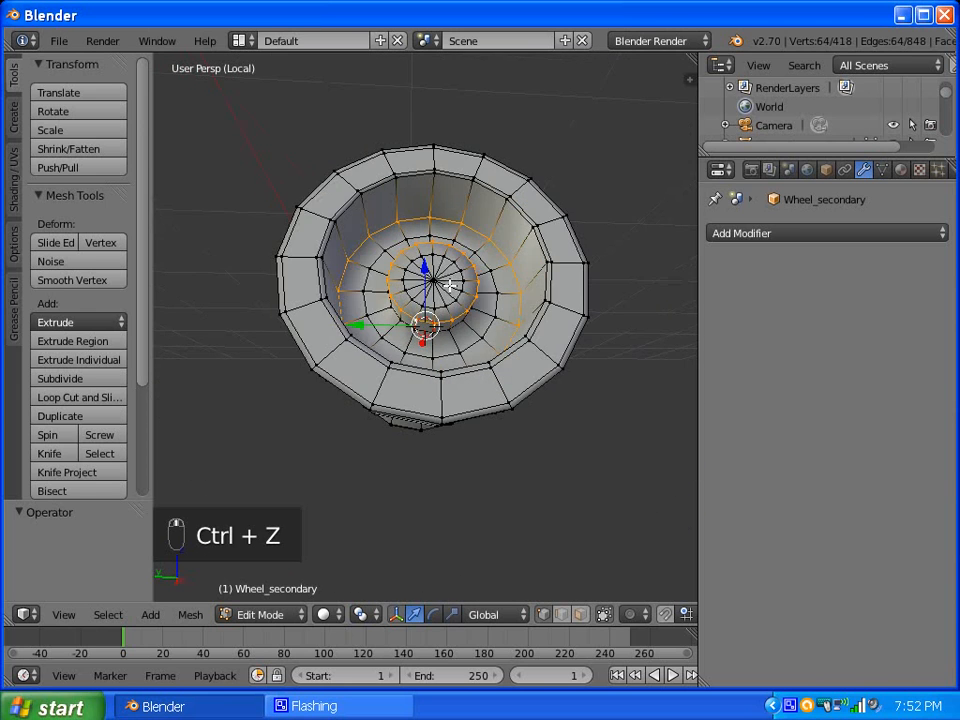
Crease the selected recess and hub edge loops on both ends of the secondary wheel by 1.
middle_drag(480, 334, 452, 337)
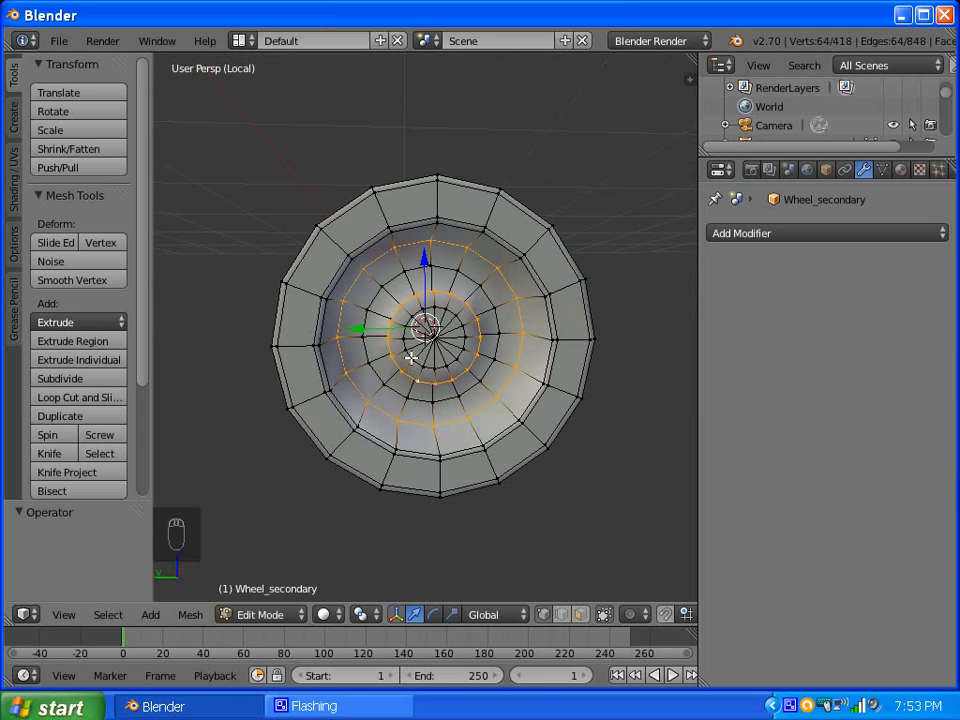
key(shift+e)
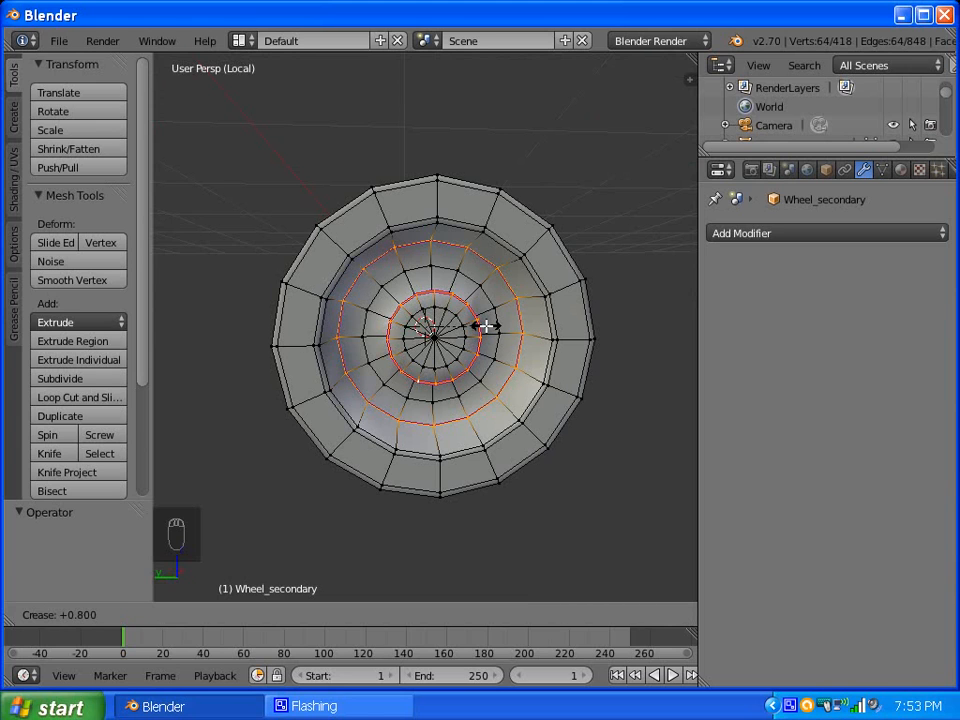
key(1)
key(Return)
scroll(388, 338, up, 3)
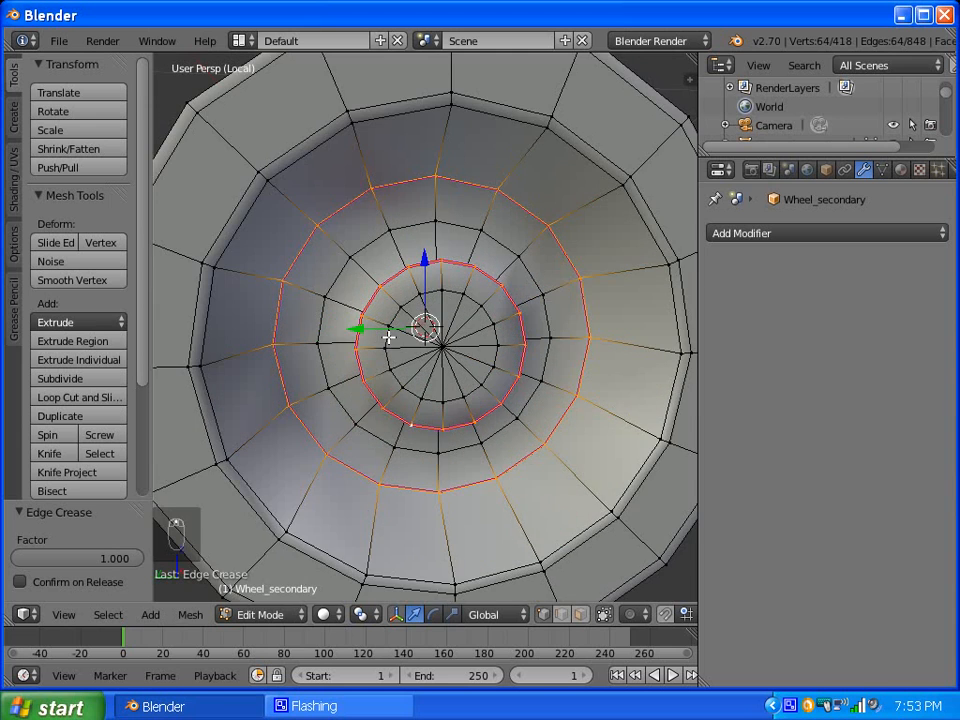
Crease the hub's base loop on one end and the hub's rim loop on the opposite end by about 0.8, and deselect everything.
middle_drag(392, 360, 435, 326)
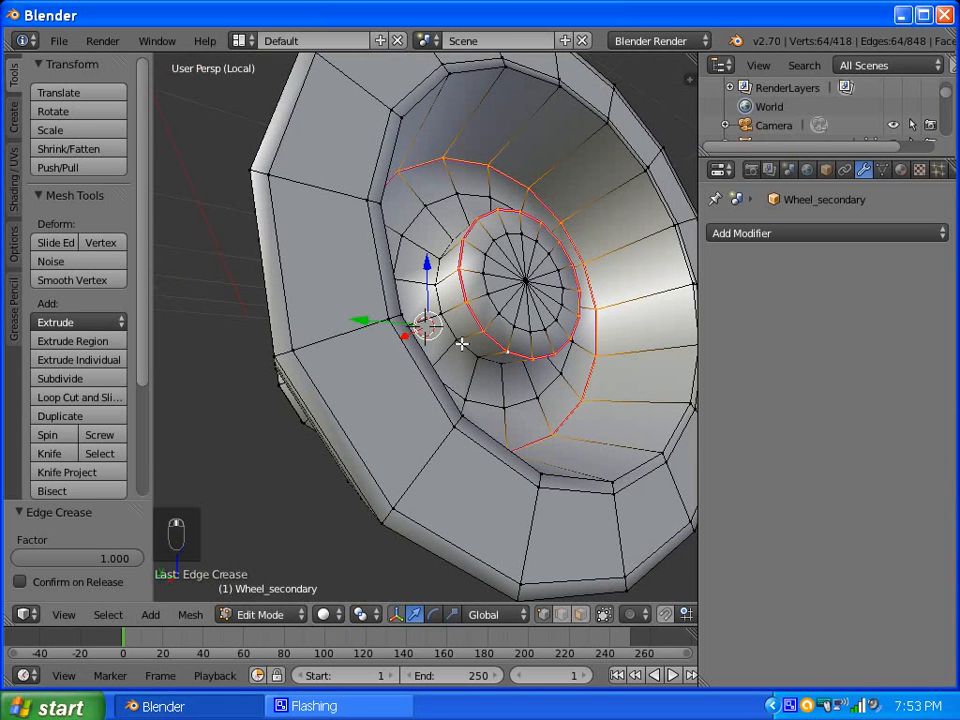
alt+right_click(463, 347)
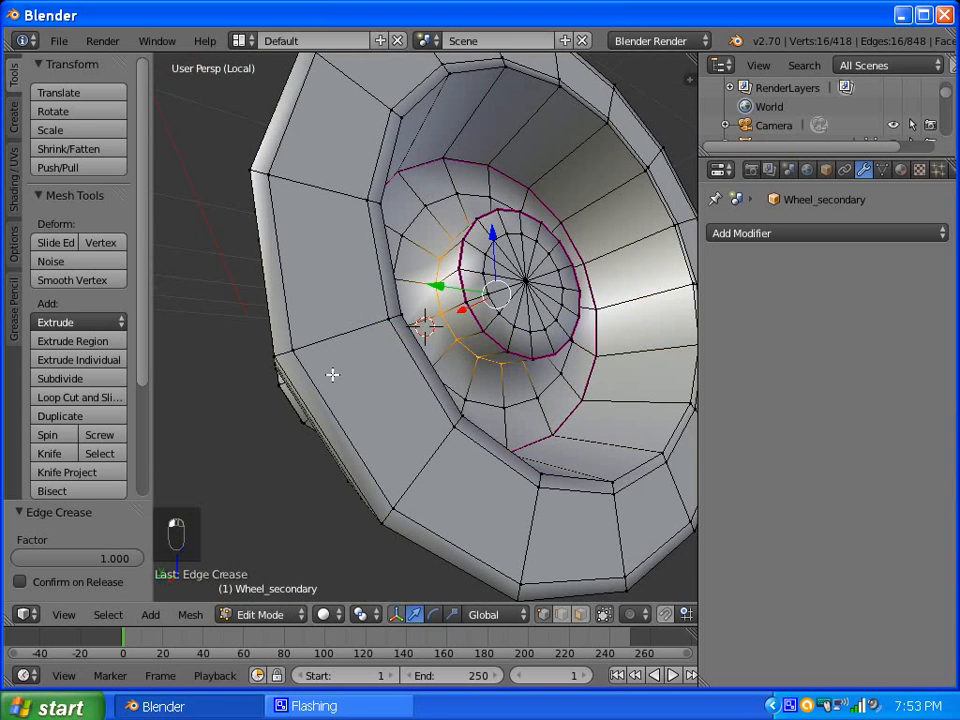
middle_drag(332, 375, 627, 386)
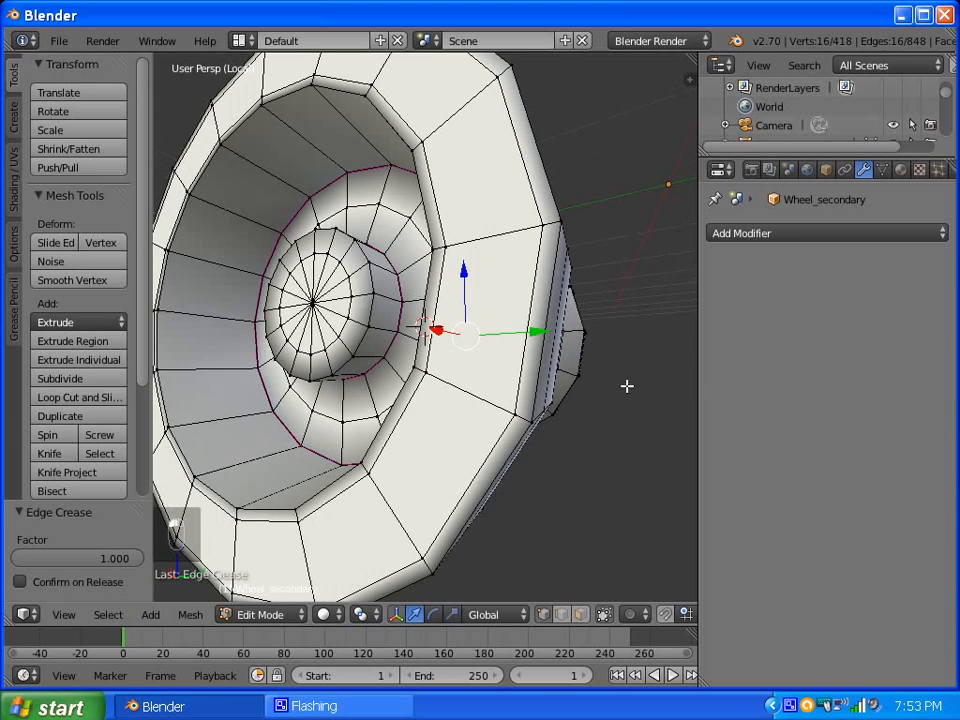
alt+shift+right_click(362, 342)
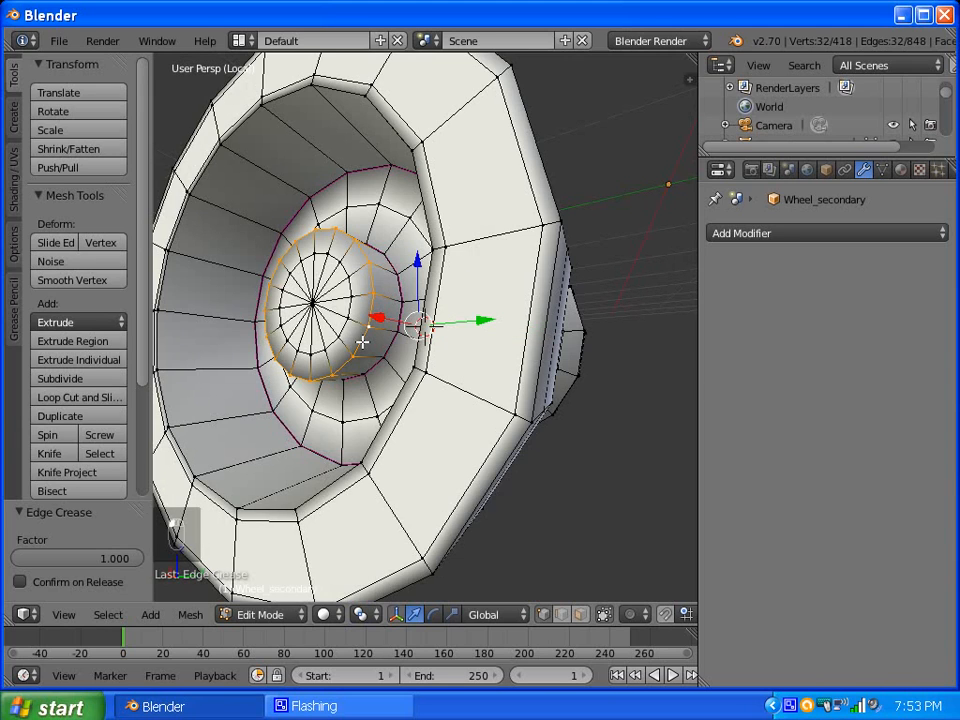
key(shift+e)
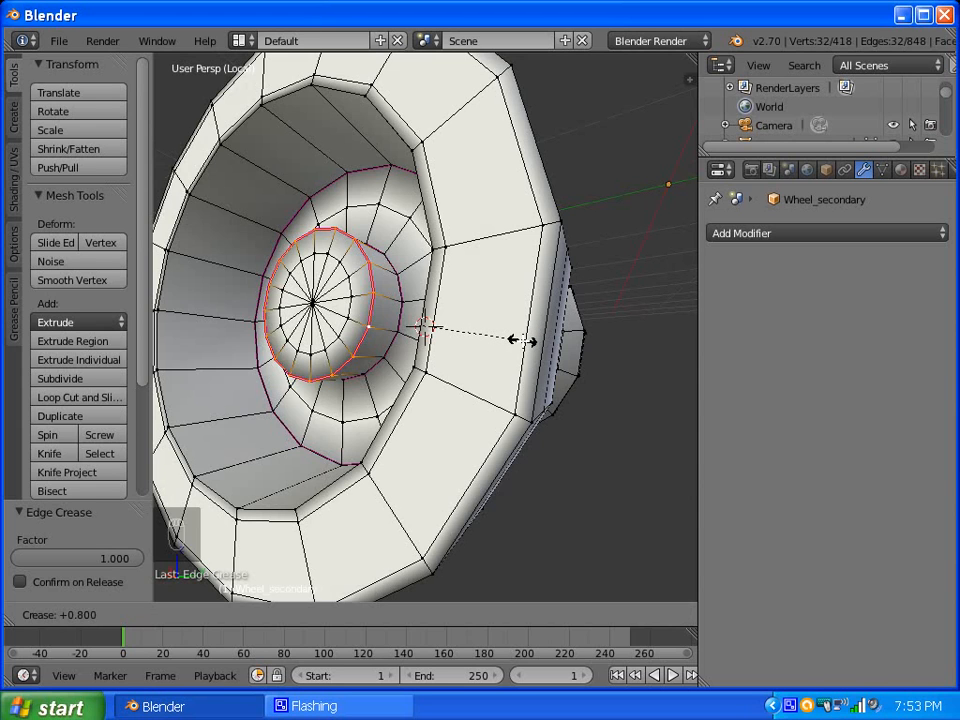
click(521, 341)
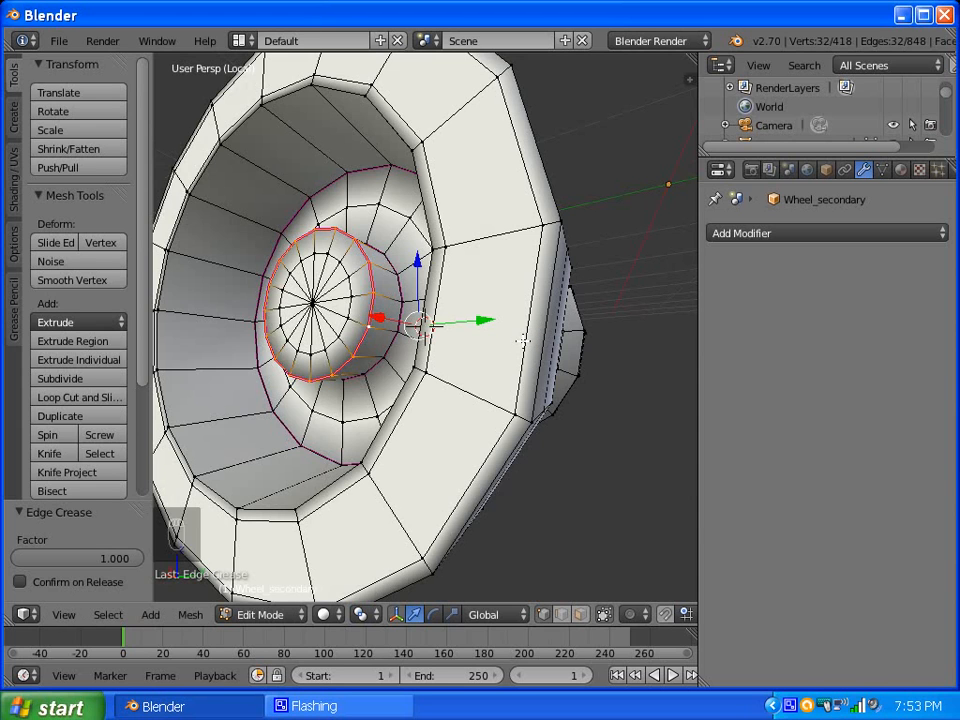
key(a)
scroll(310, 265, down, 5)
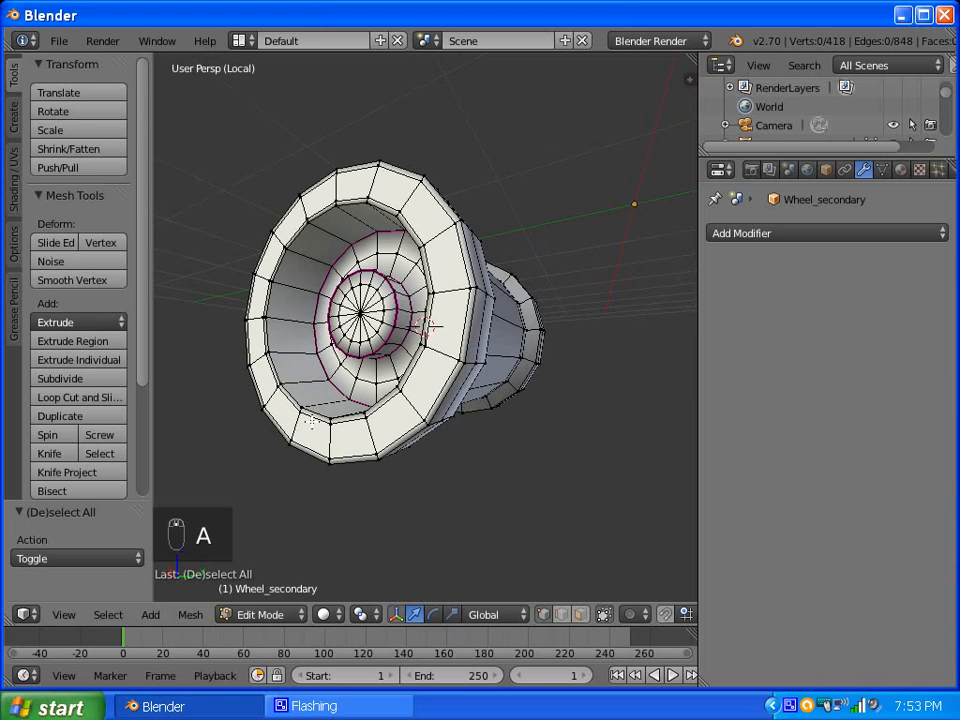
Return to Object Mode and add a Subdivision Surface modifier to the secondary wheel.
key(Tab)
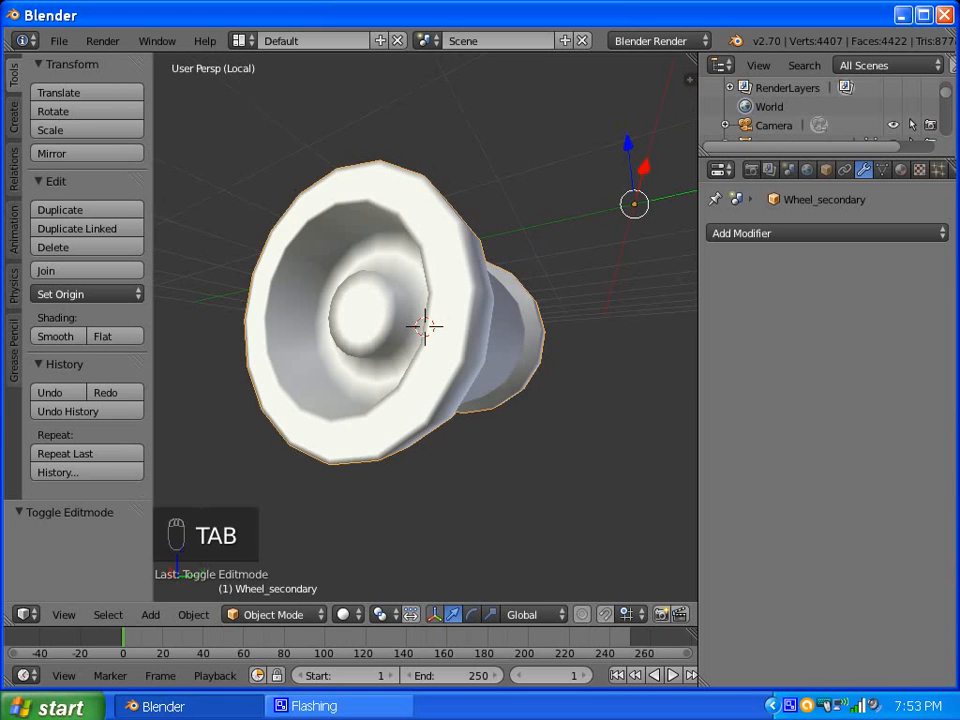
middle_drag(415, 387, 179, 423)
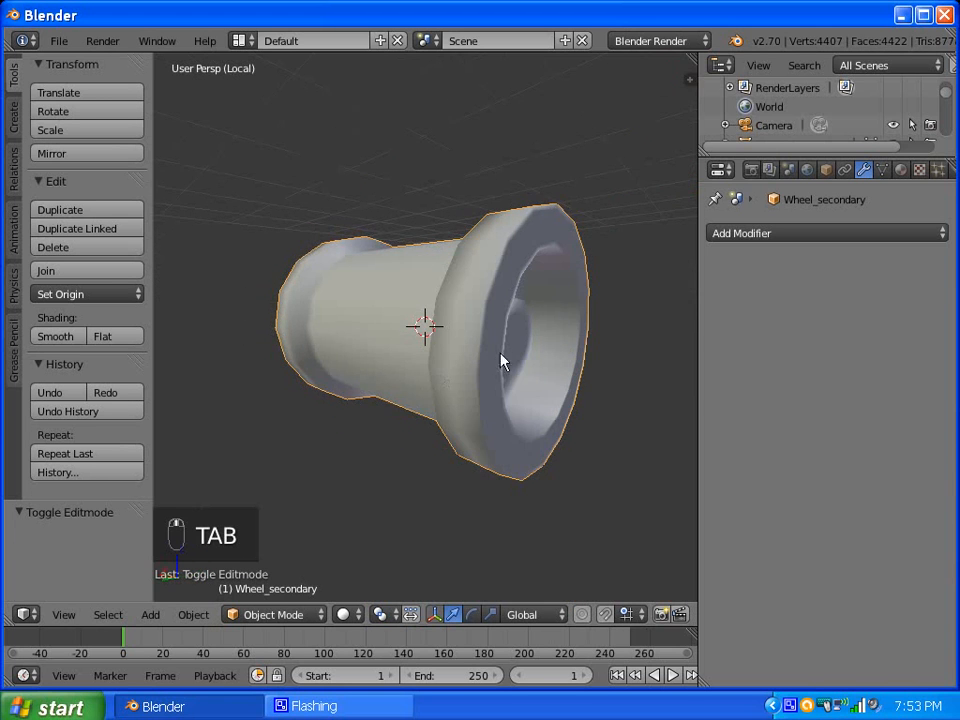
middle_drag(503, 362, 317, 411)
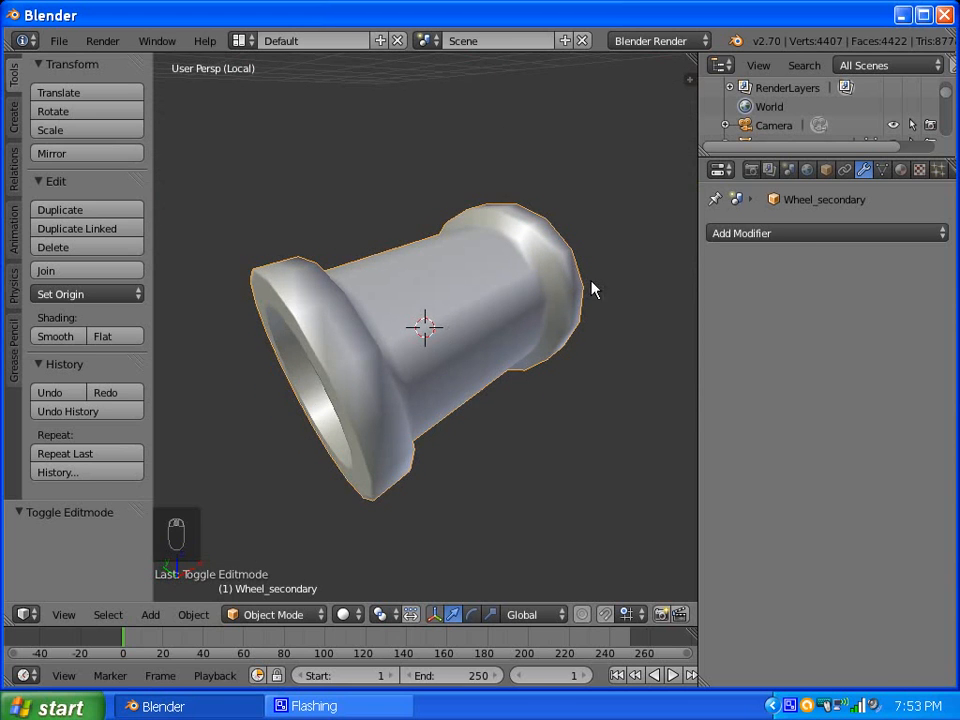
click(797, 235)
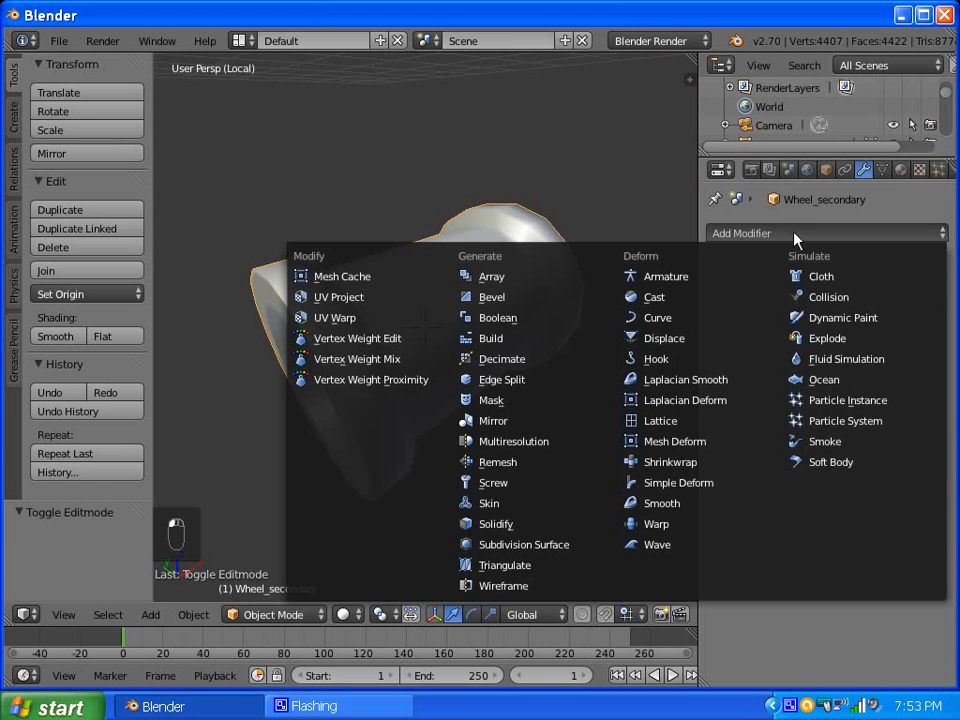
click(550, 545)
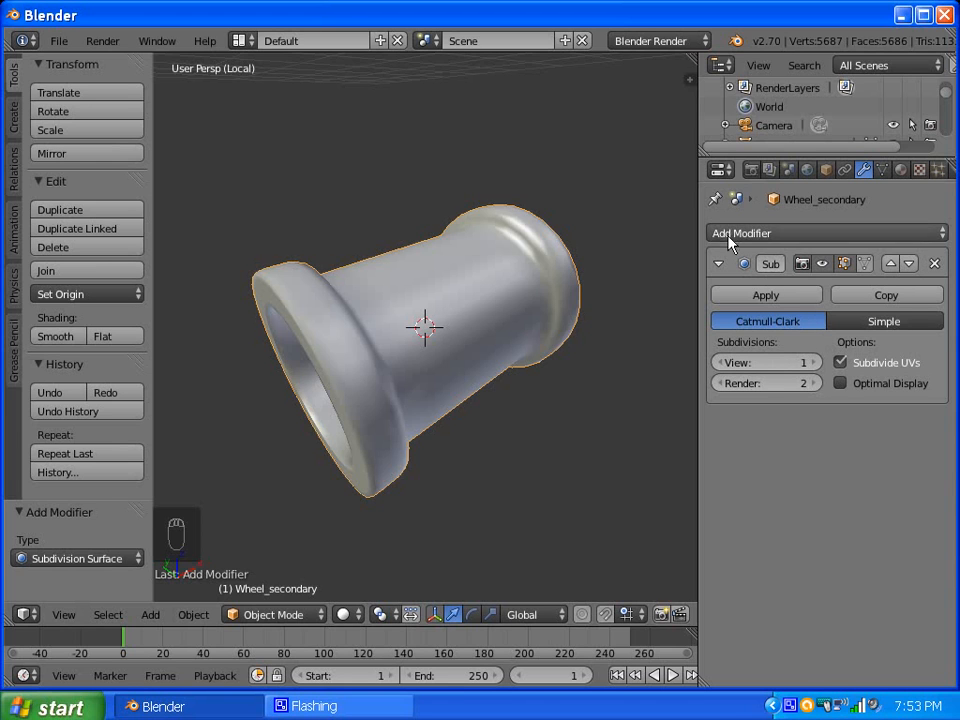
middle_drag(443, 339, 448, 274)
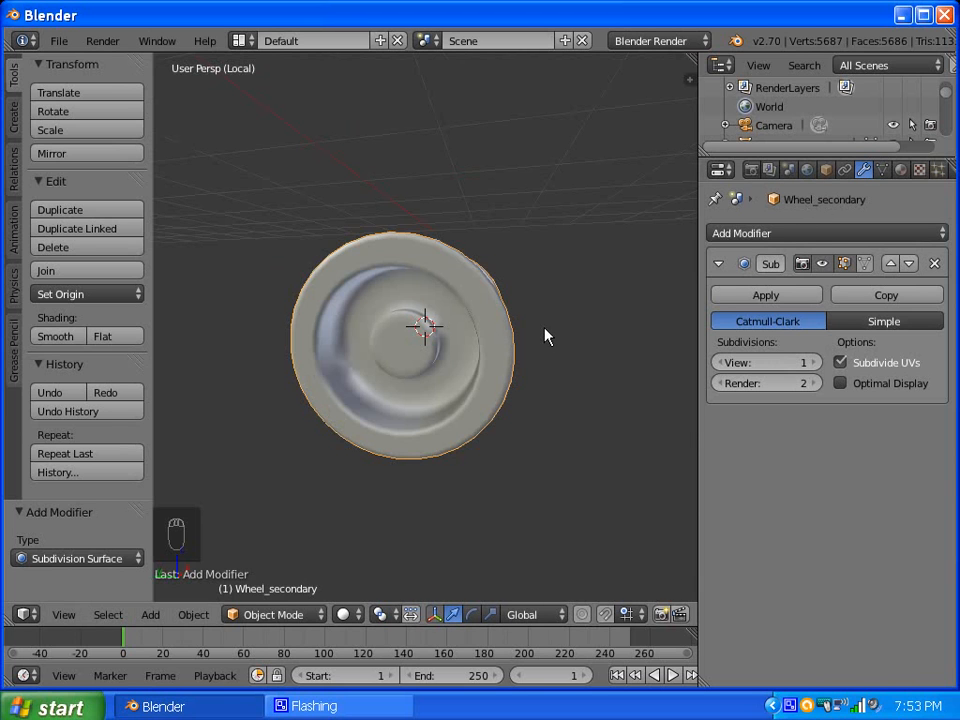
Leave the secondary wheel's local view and look over the wheels and the tank's rear opening.
key(KP_Divide)
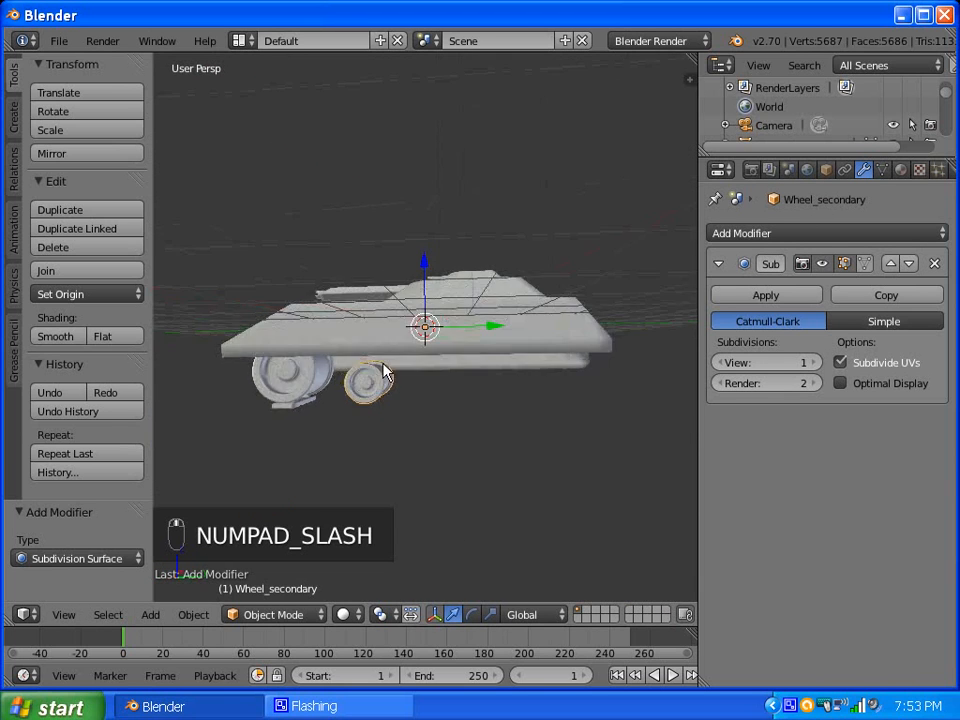
middle_drag(383, 364, 506, 328)
scroll(508, 327, up, 8)
scroll(510, 333, down, 4)
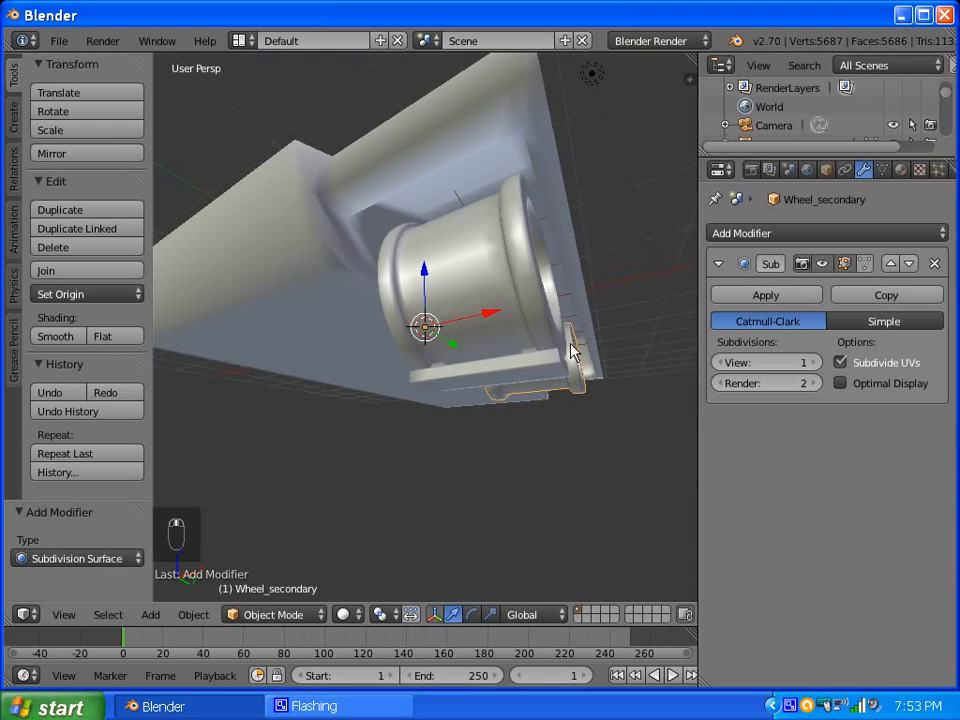
middle_drag(570, 351, 336, 390)
scroll(421, 410, up, 1)
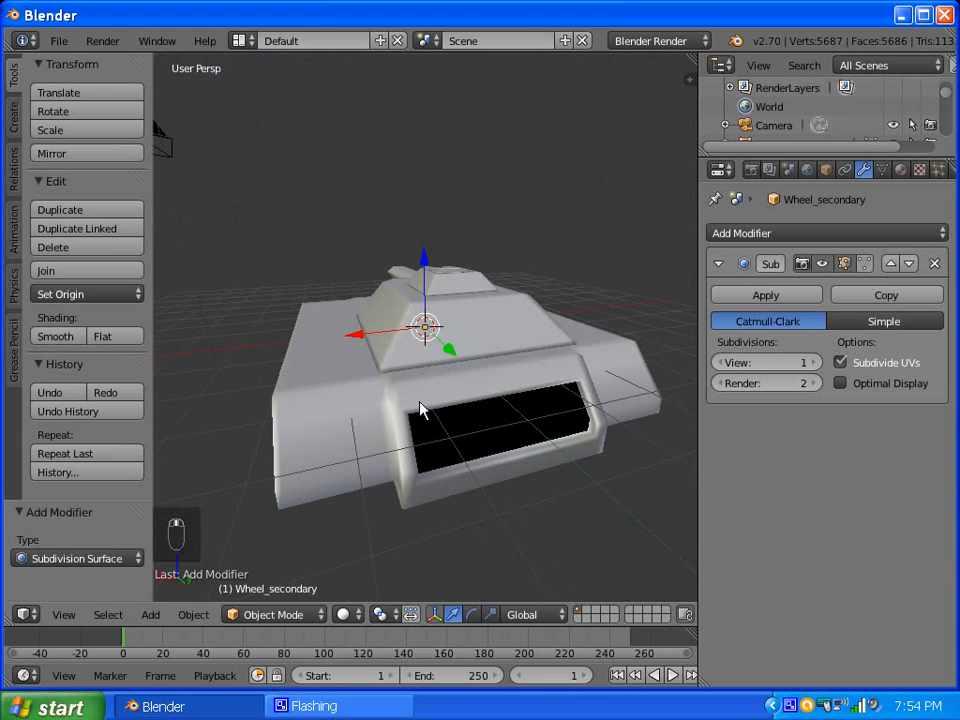
Try adding a Subdivision Surface modifier to the tank hull.
scroll(470, 415, up, 2)
right_click(451, 430)
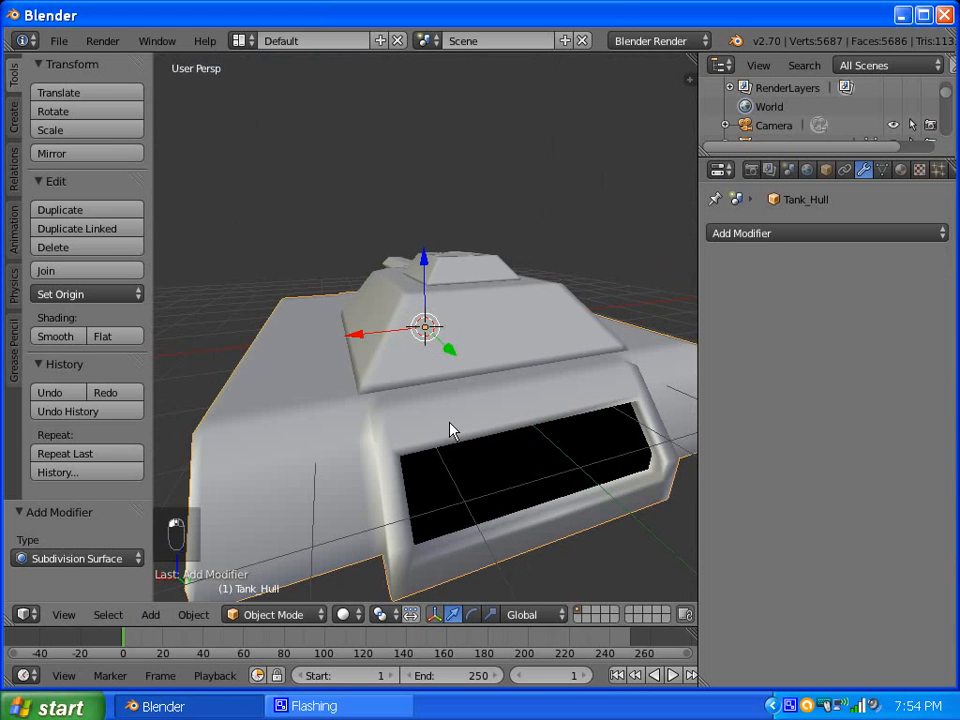
scroll(531, 369, down, 5)
scroll(531, 372, up, 5)
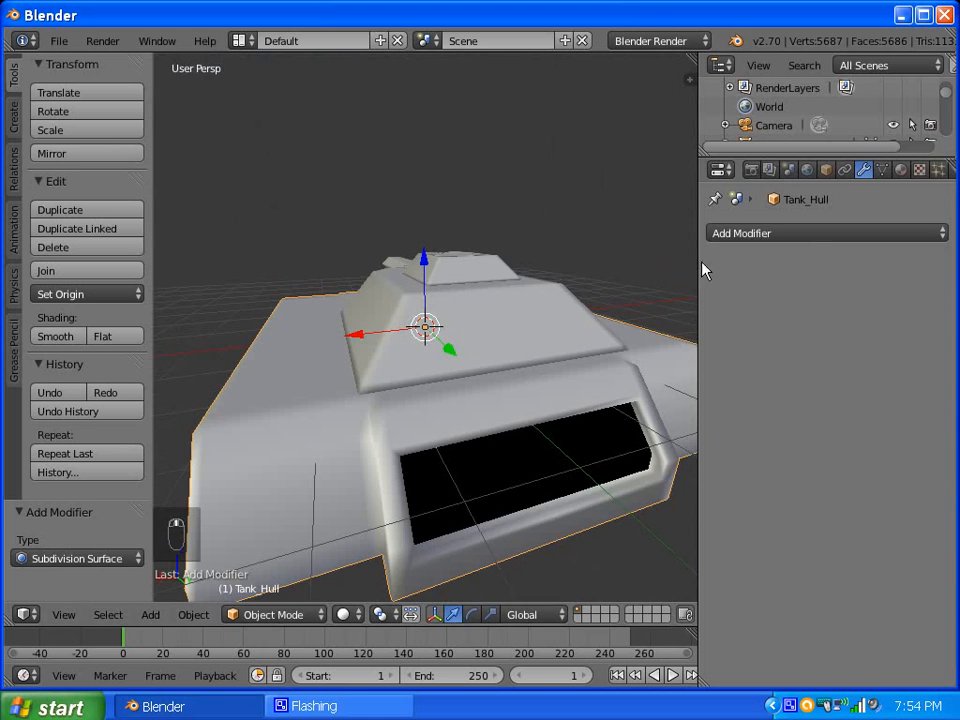
click(760, 233)
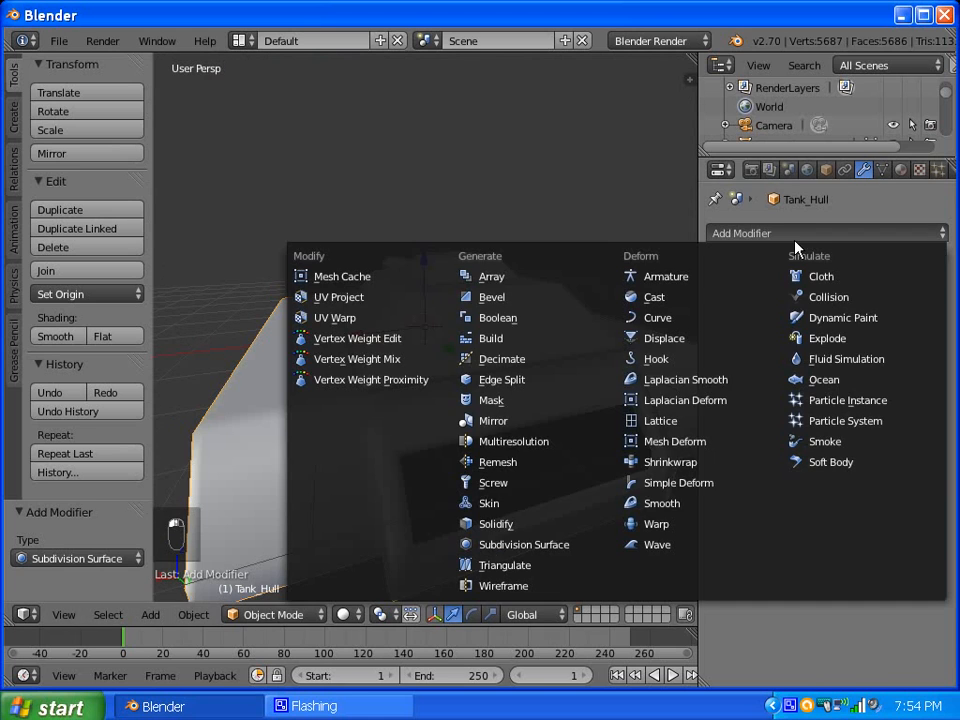
click(540, 547)
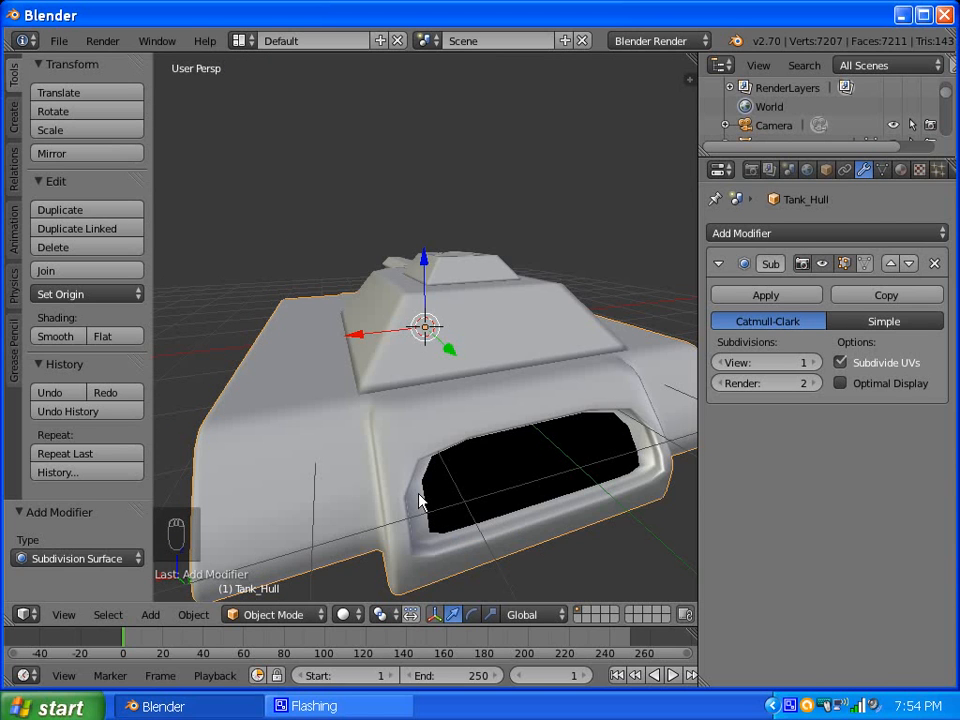
Check how subdivision rounds the hull's rear opening and remove the Subdivision Surface modifier from the hull.
middle_drag(437, 481, 392, 467)
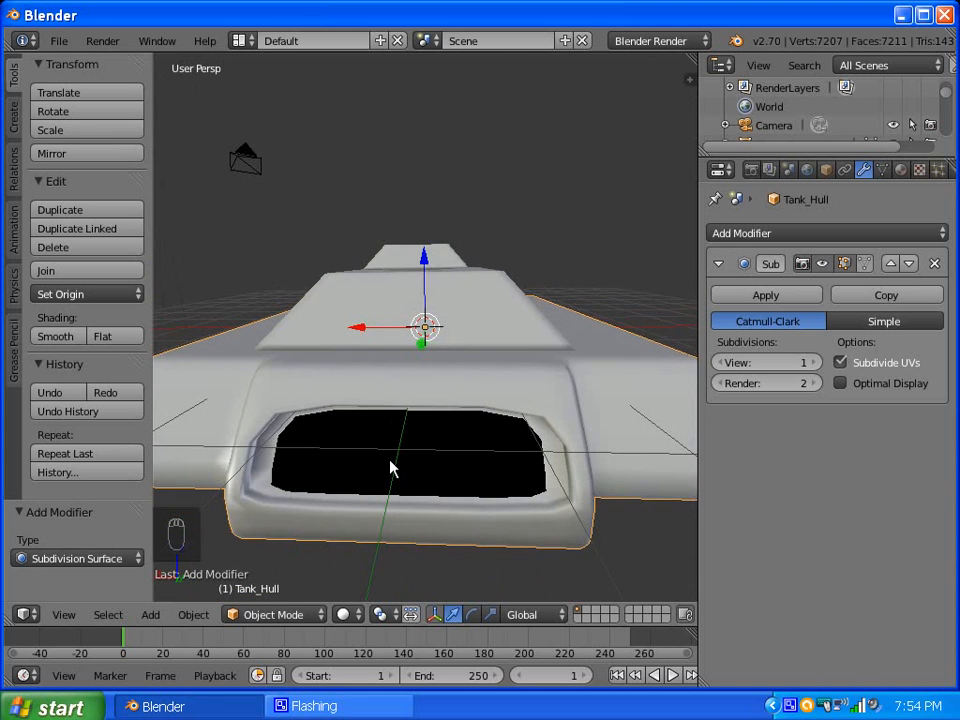
middle_drag(246, 461, 226, 441)
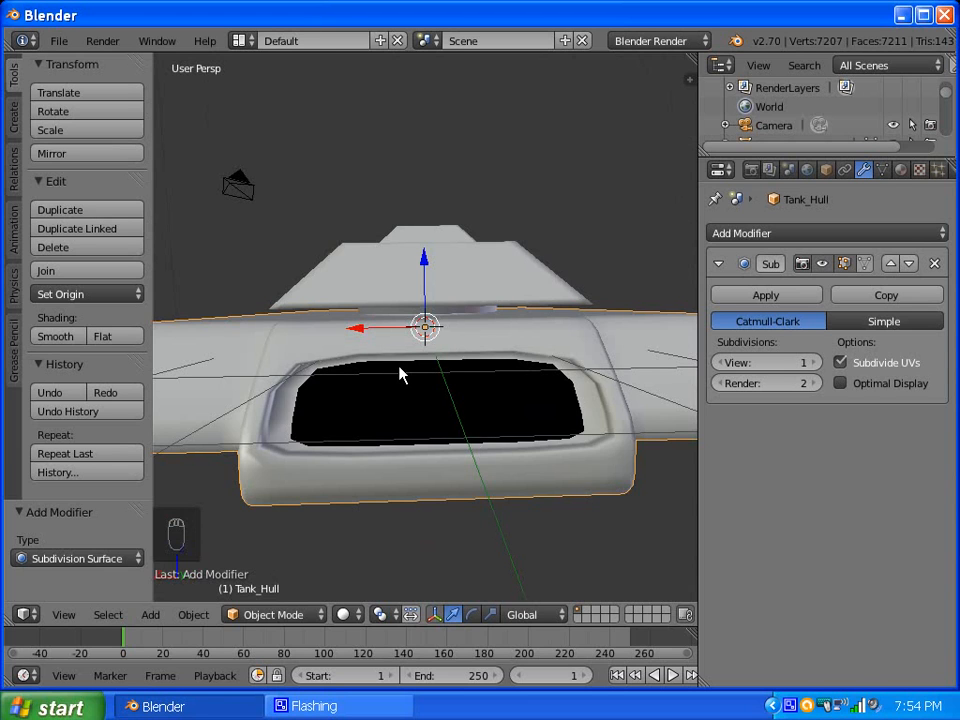
middle_drag(291, 402, 371, 401)
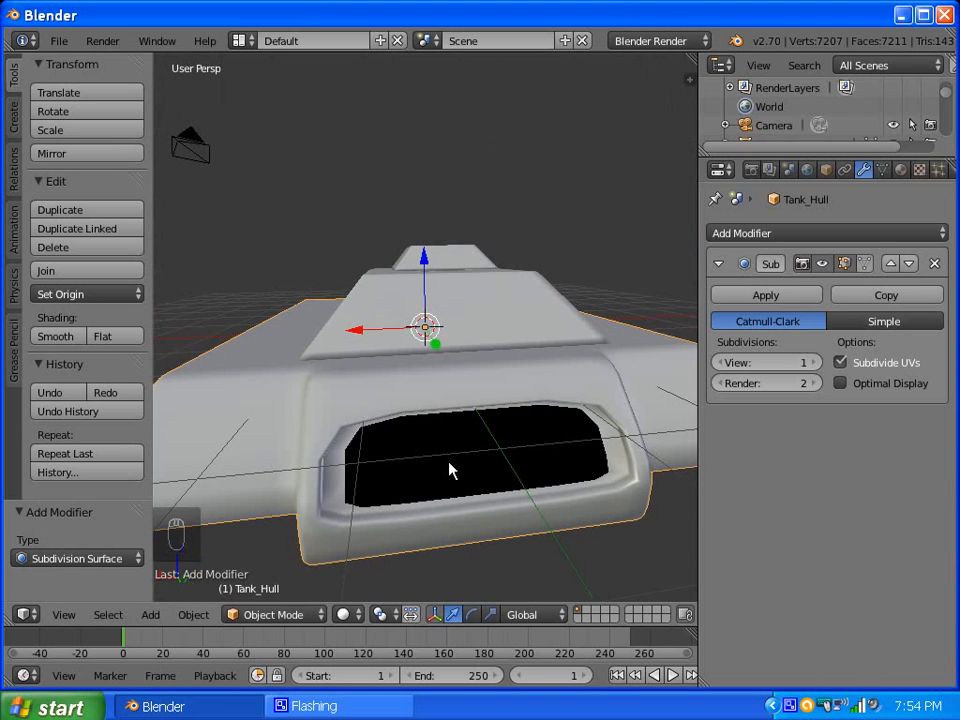
mouse_move(332, 482)
middle_down()
mouse_move(396, 446)
mouse_move(332, 467)
middle_up()
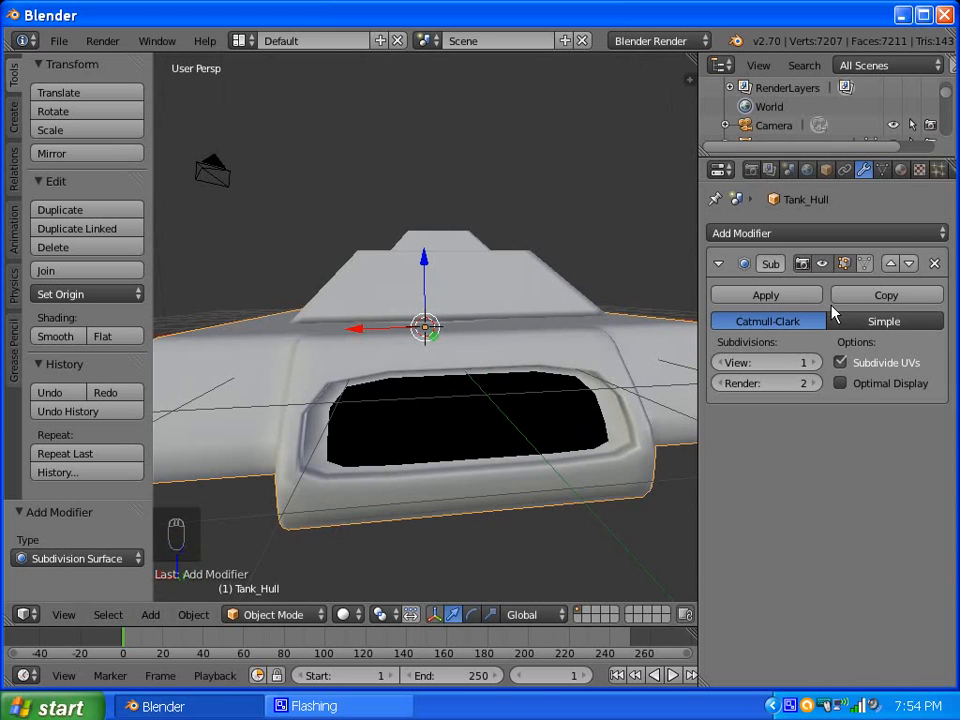
click(933, 264)
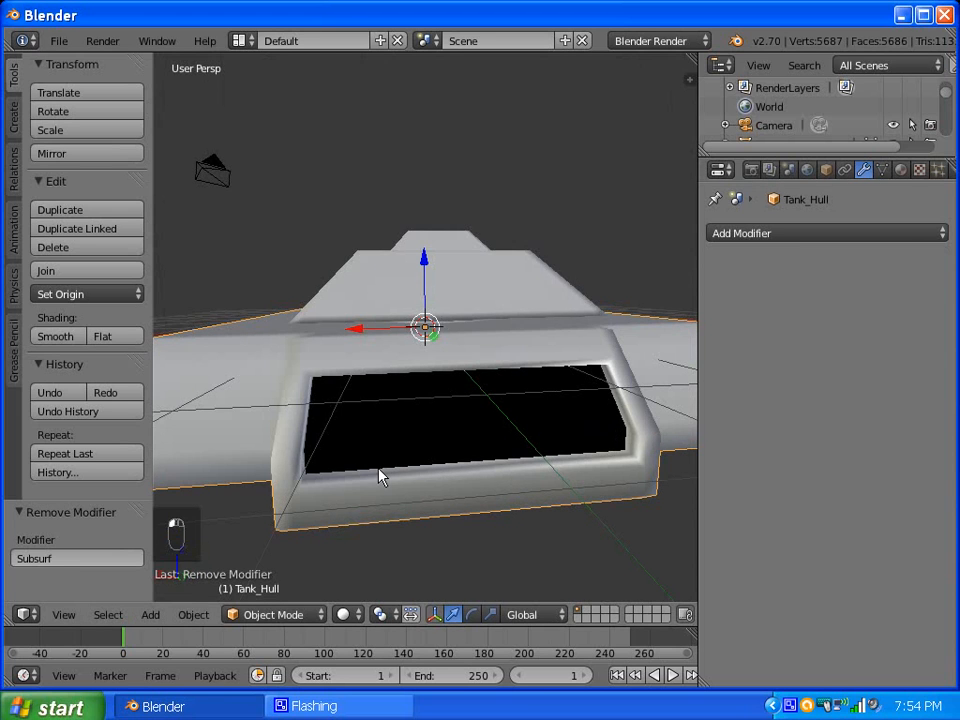
Turn on the Wire and Draw All Edges display options for the tank hull.
key(z)
key(z)
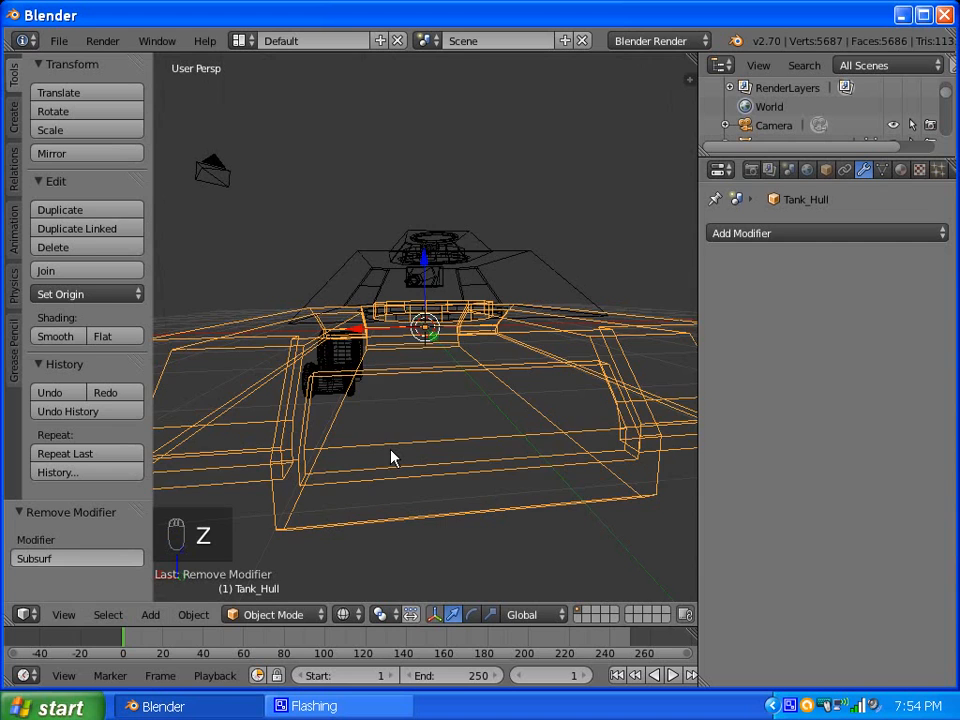
click(844, 170)
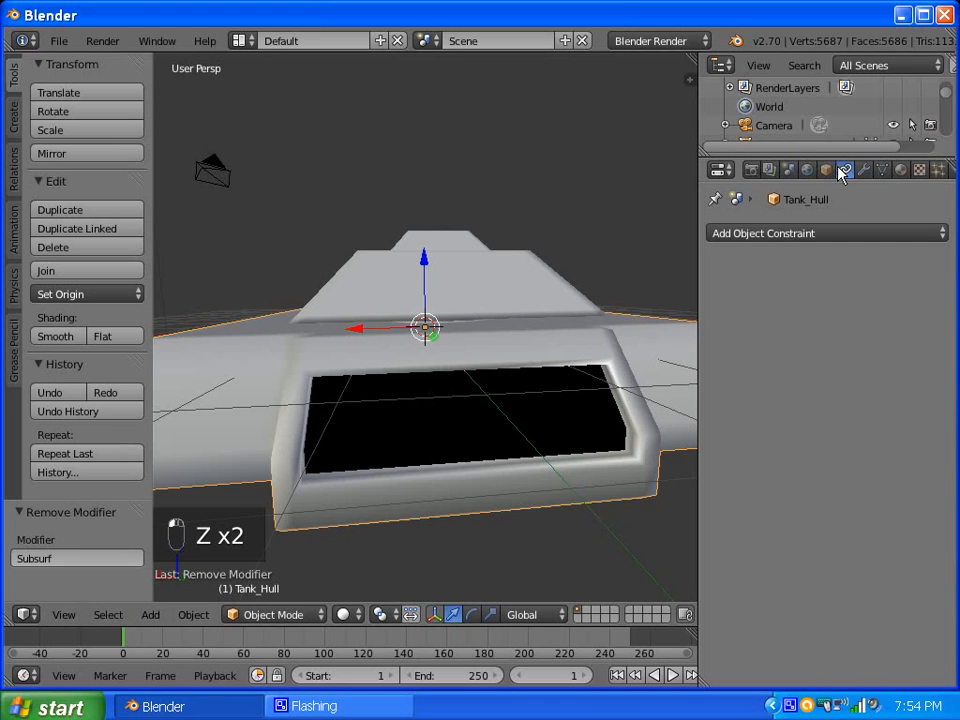
click(825, 170)
scroll(784, 574, down, 3)
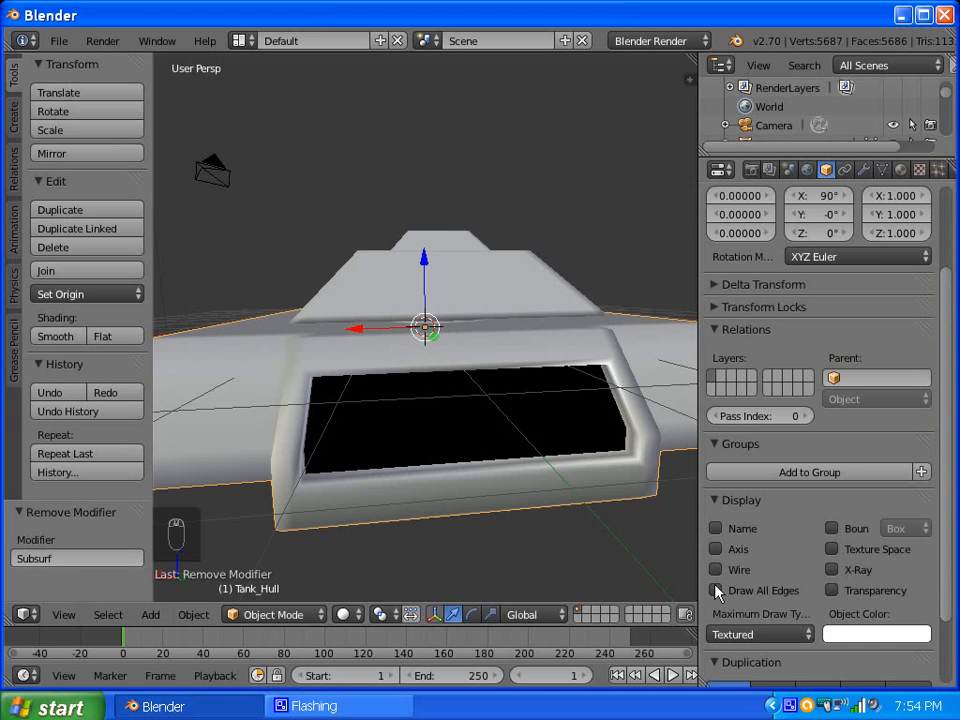
click(716, 591)
click(716, 570)
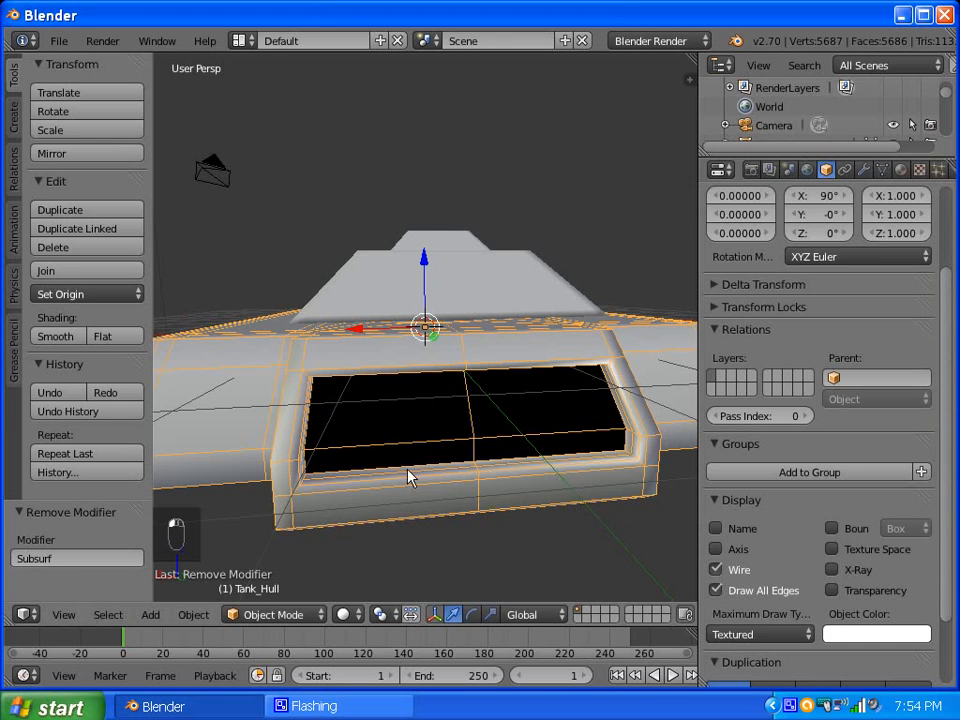
Isolate the tank hull in local view and examine the edges around its rear opening.
middle_drag(399, 449, 379, 414)
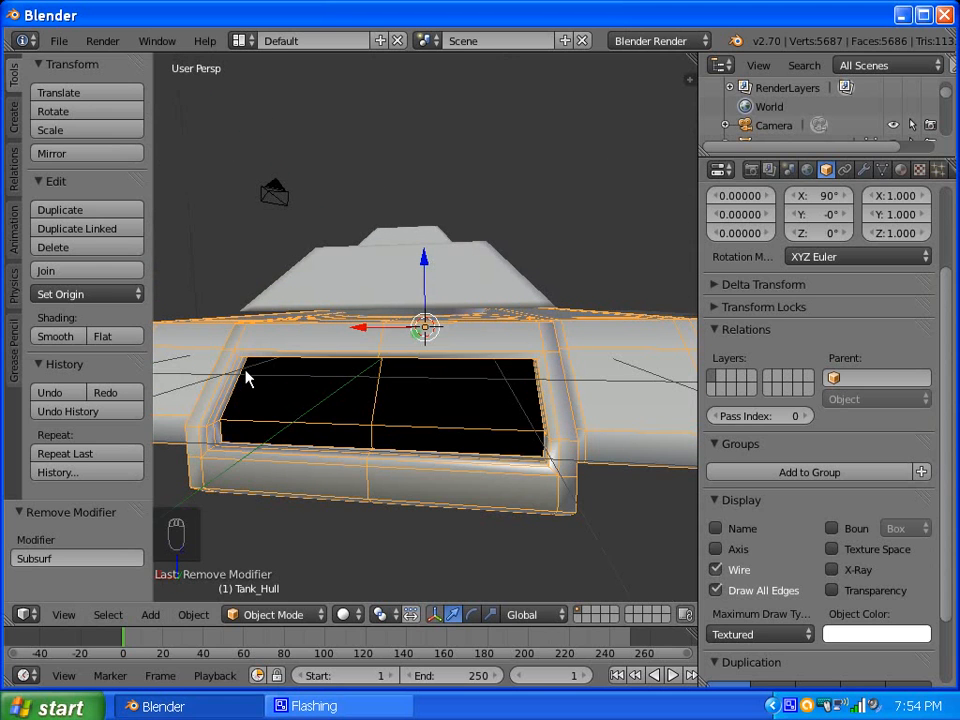
scroll(332, 396, up, 4)
scroll(332, 396, down, 4)
middle_drag(267, 435, 327, 428)
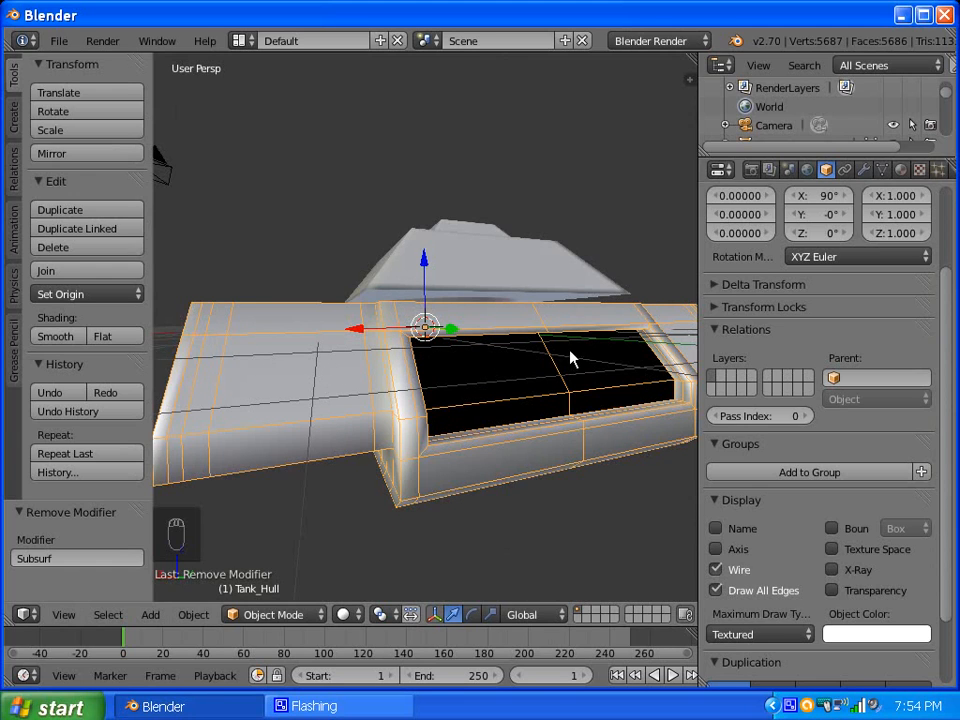
key(KP_Divide)
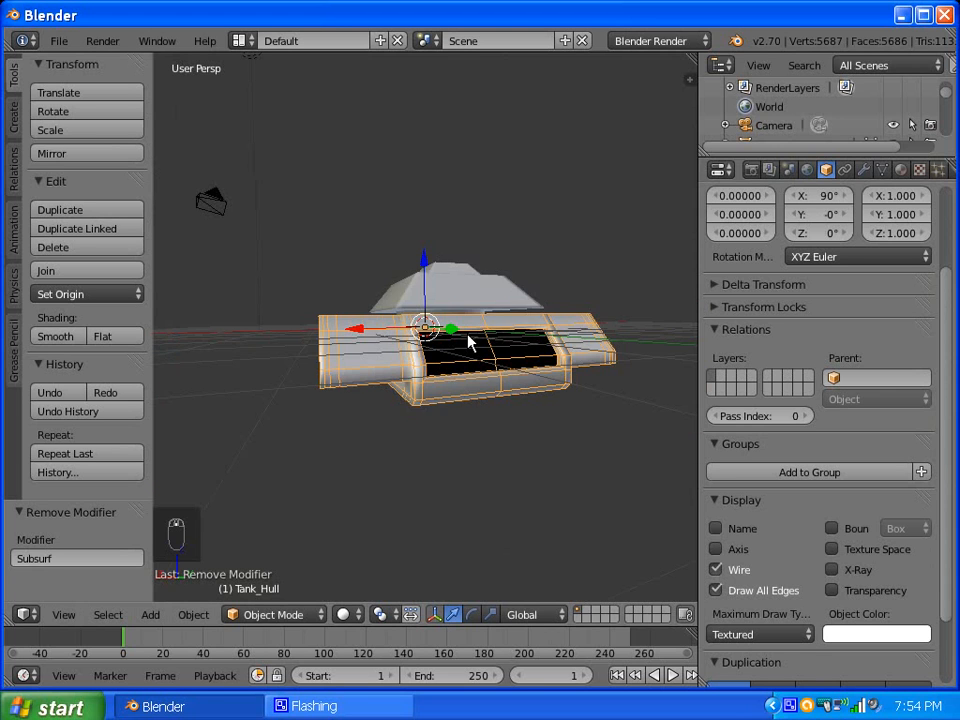
middle_drag(467, 339, 435, 300)
scroll(459, 401, up, 3)
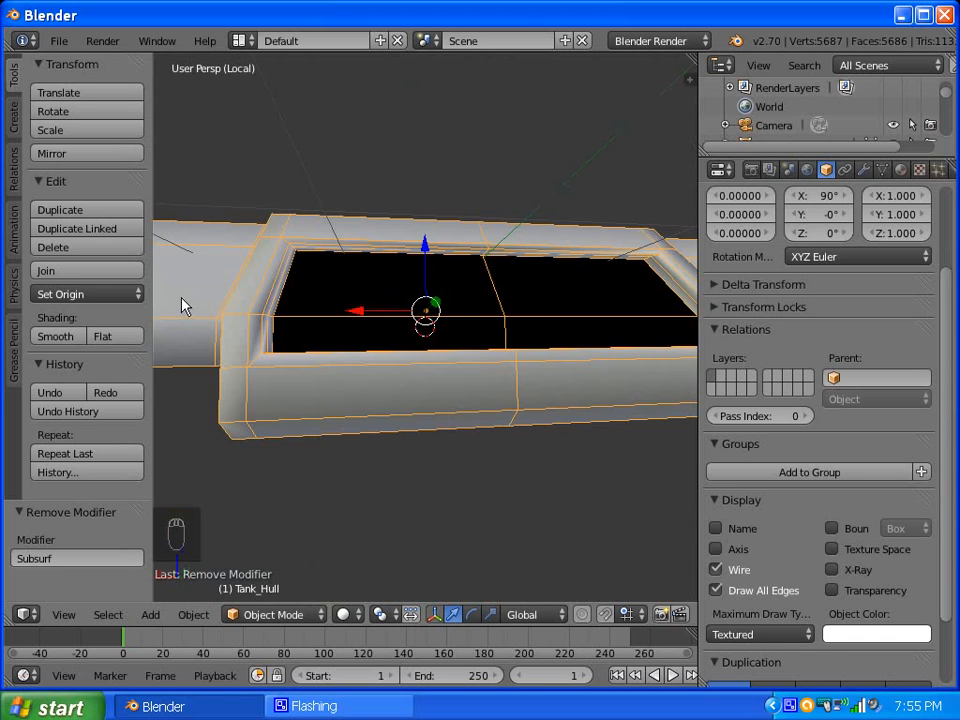
mouse_move(251, 328)
middle_down()
mouse_move(259, 386)
mouse_move(259, 336)
middle_up()
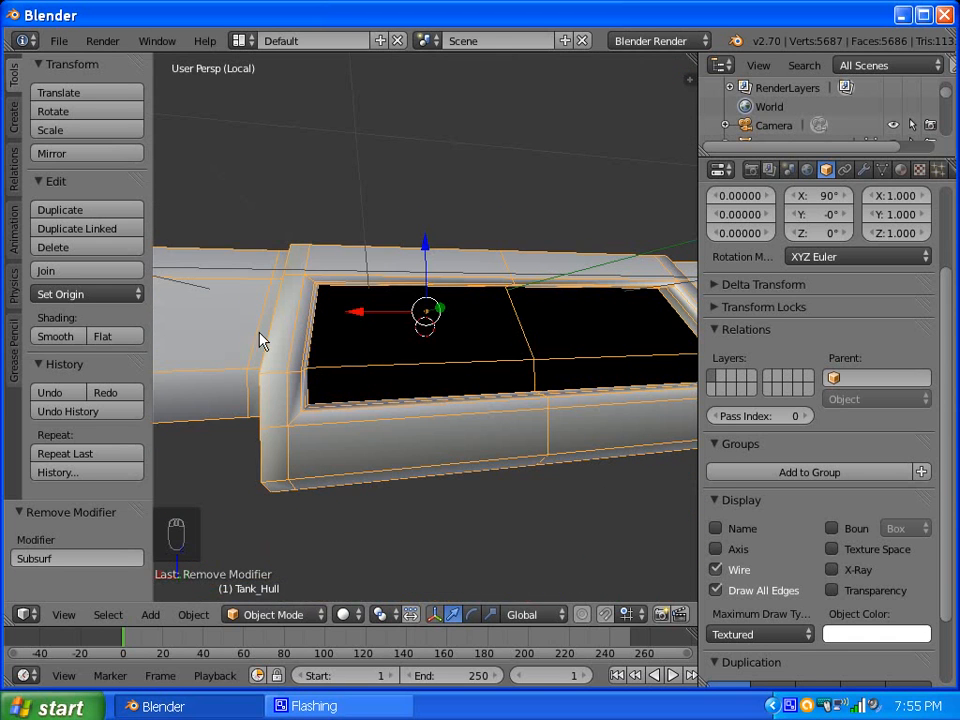
Enter Edit Mode on the tank hull and deselect all of its geometry.
click(15, 122)
click(16, 170)
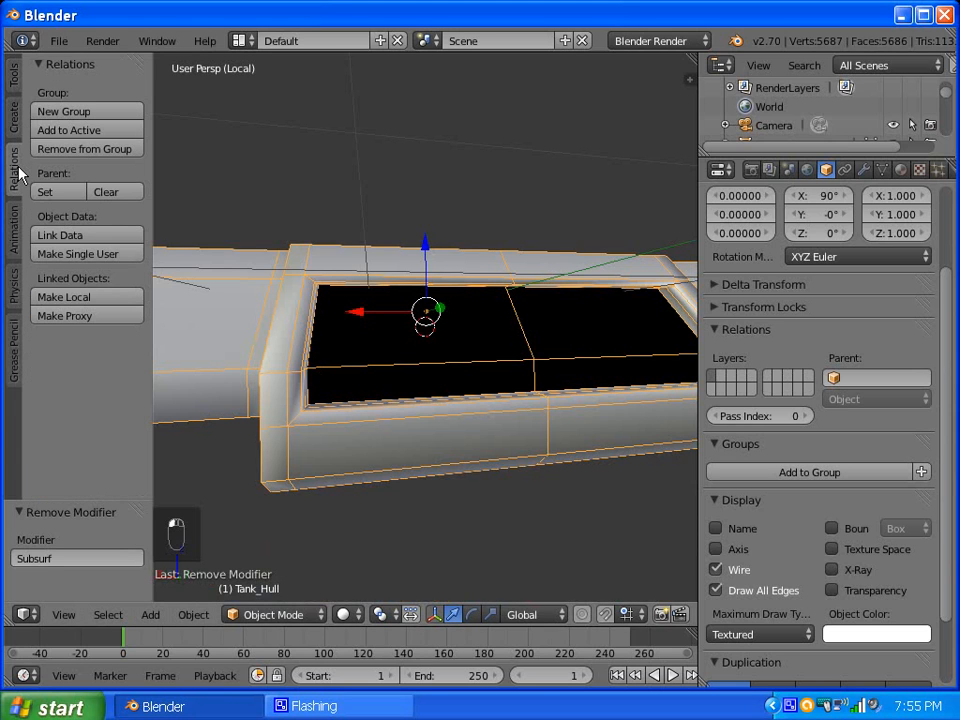
click(12, 76)
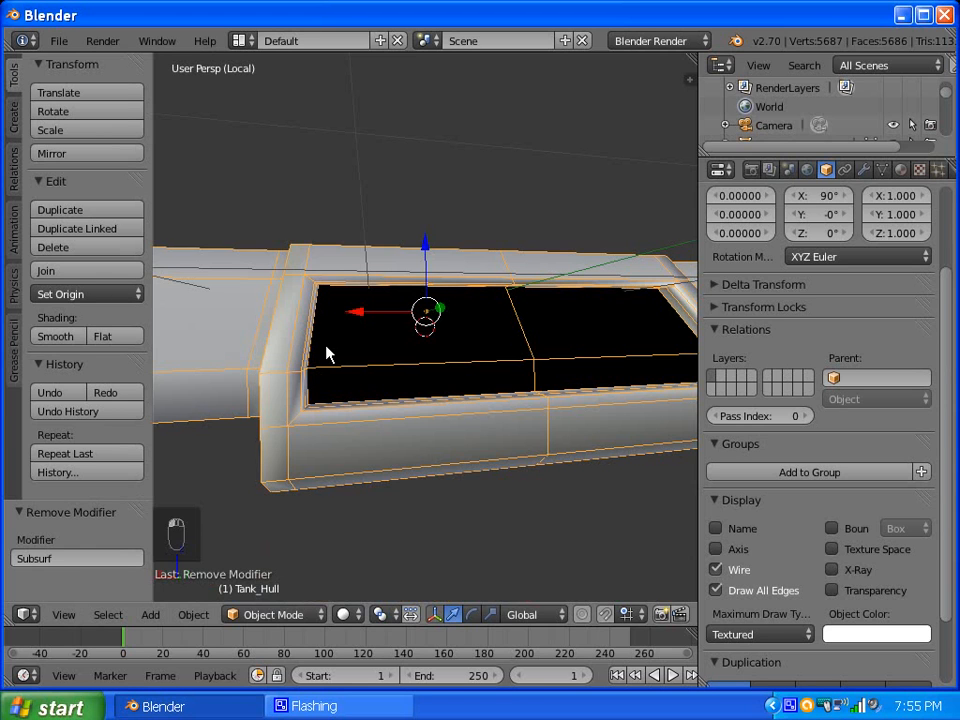
key(Tab)
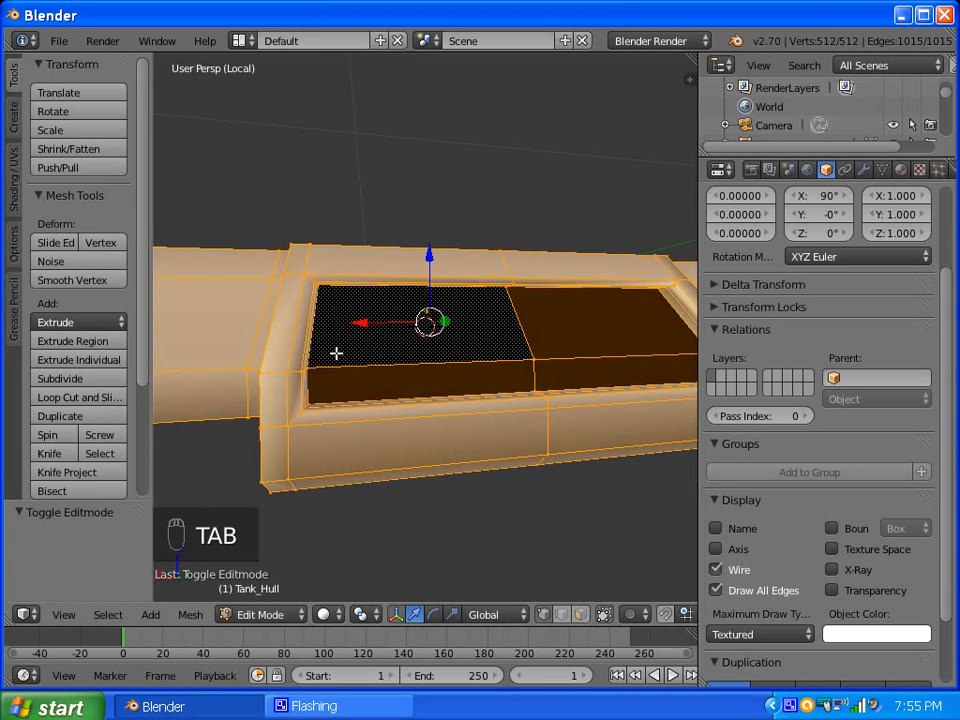
key(a)
key(a)
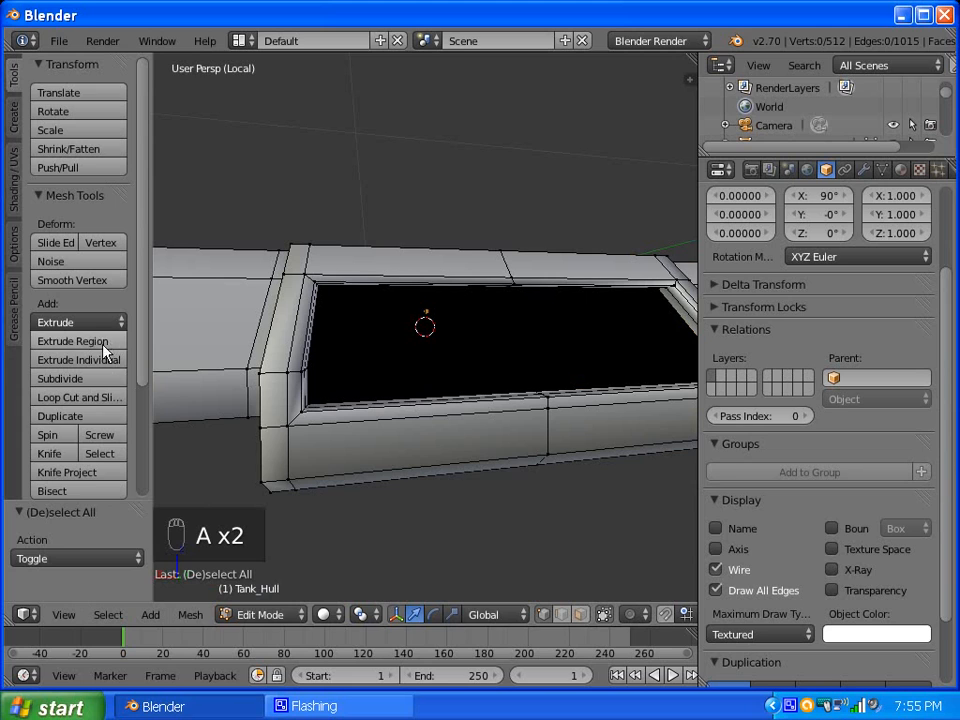
click(49, 454)
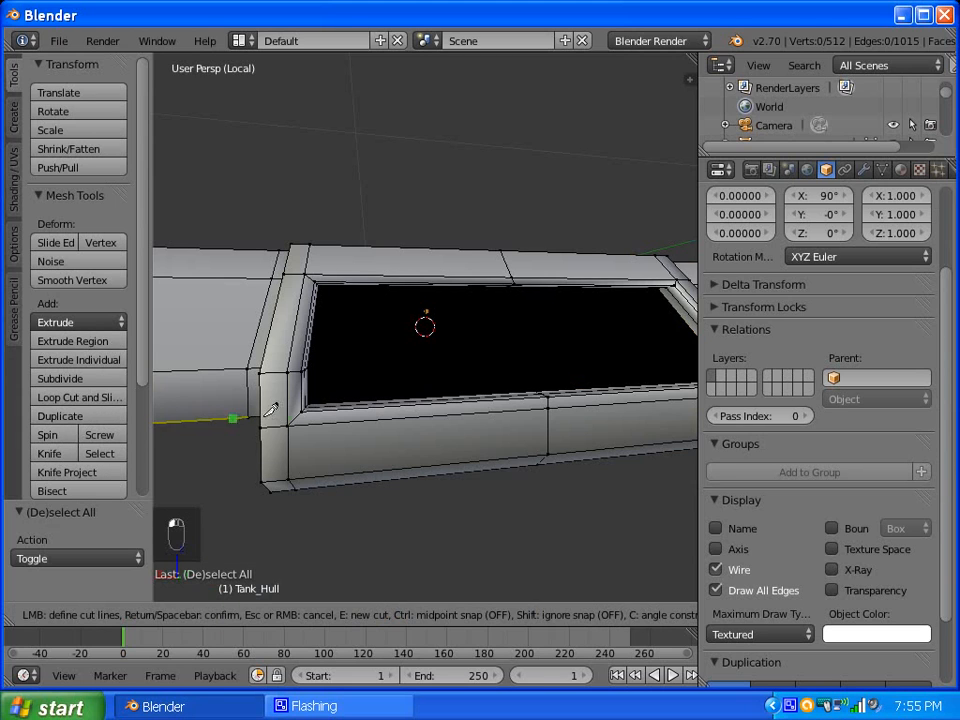
click(346, 422)
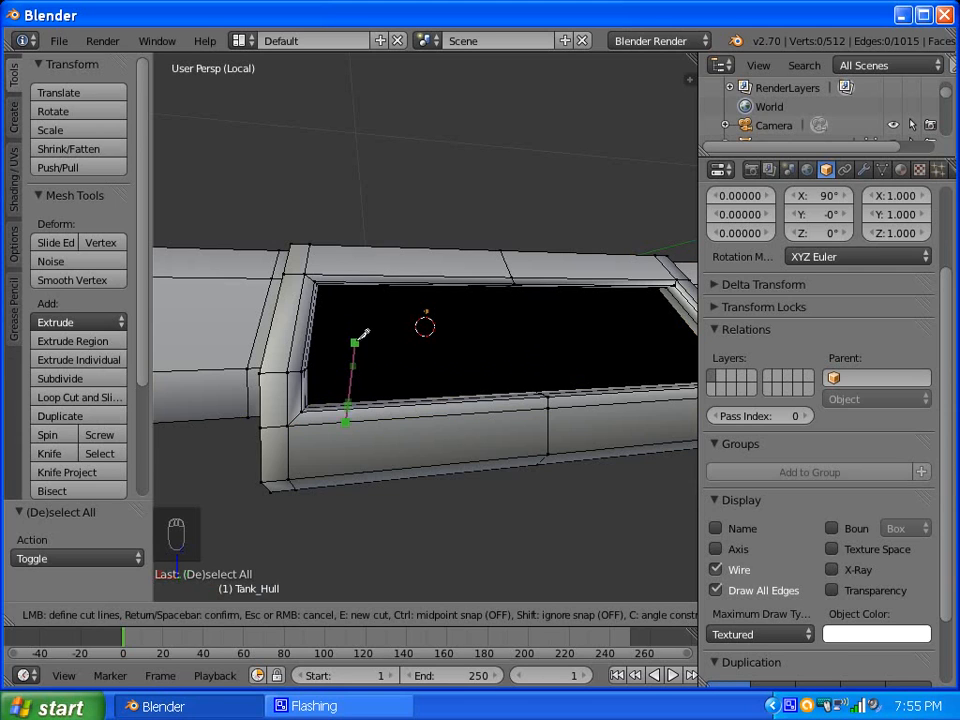
click(347, 274)
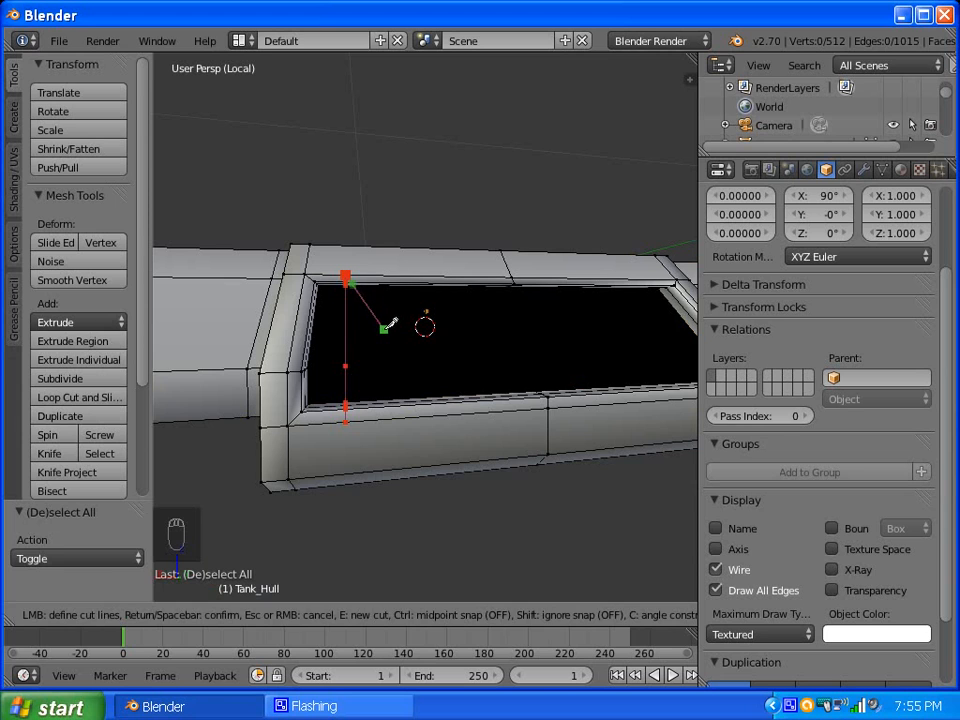
key(Escape)
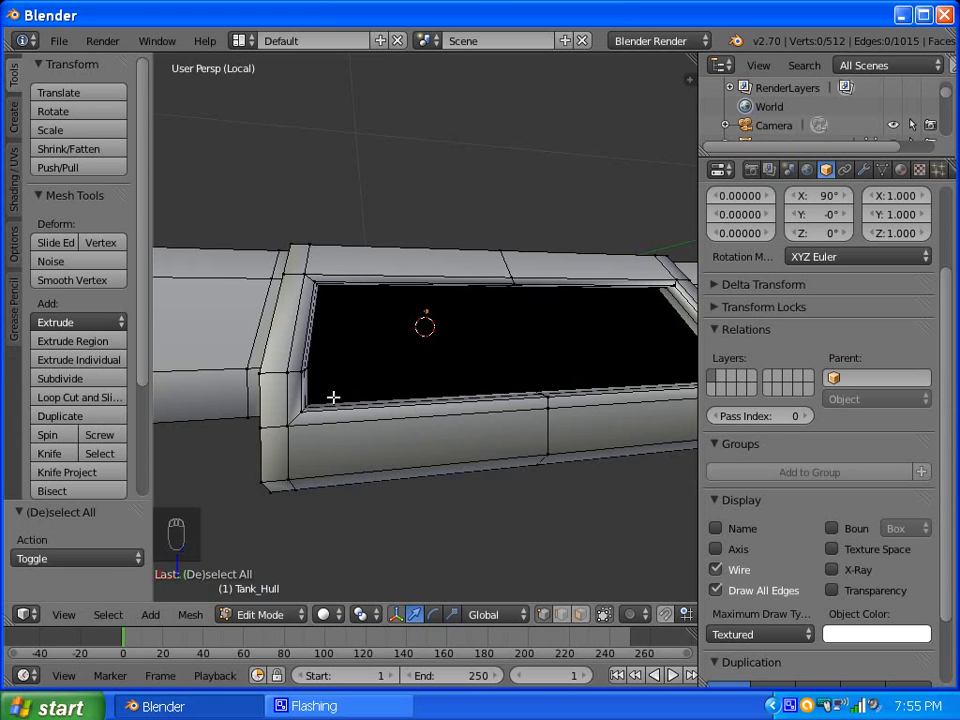
scroll(329, 392, up, 5)
scroll(329, 392, down, 5)
click(48, 453)
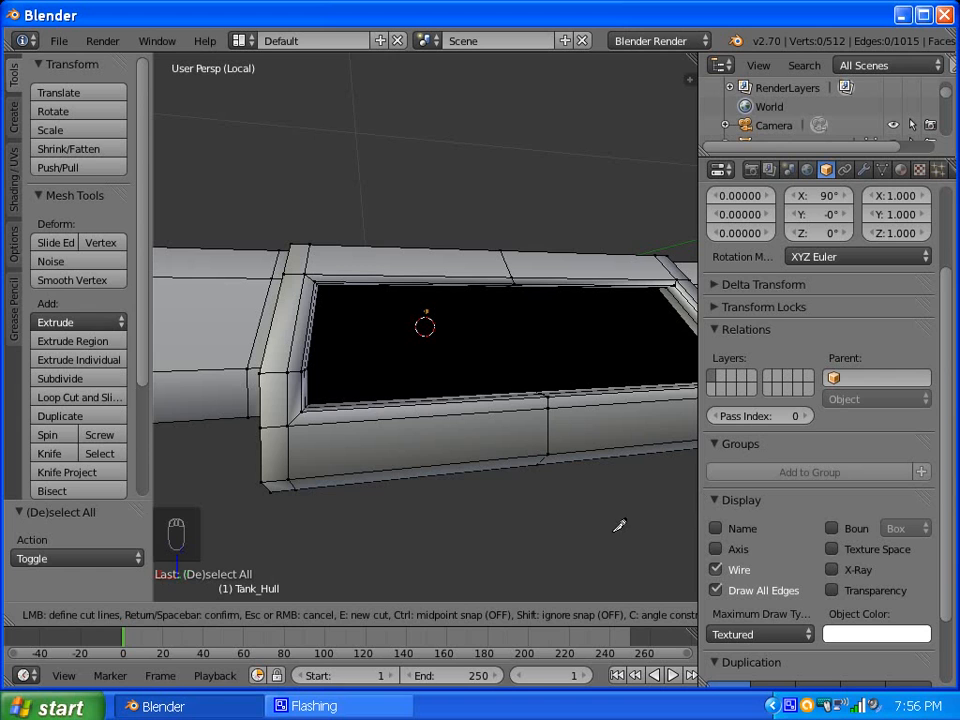
key(Escape)
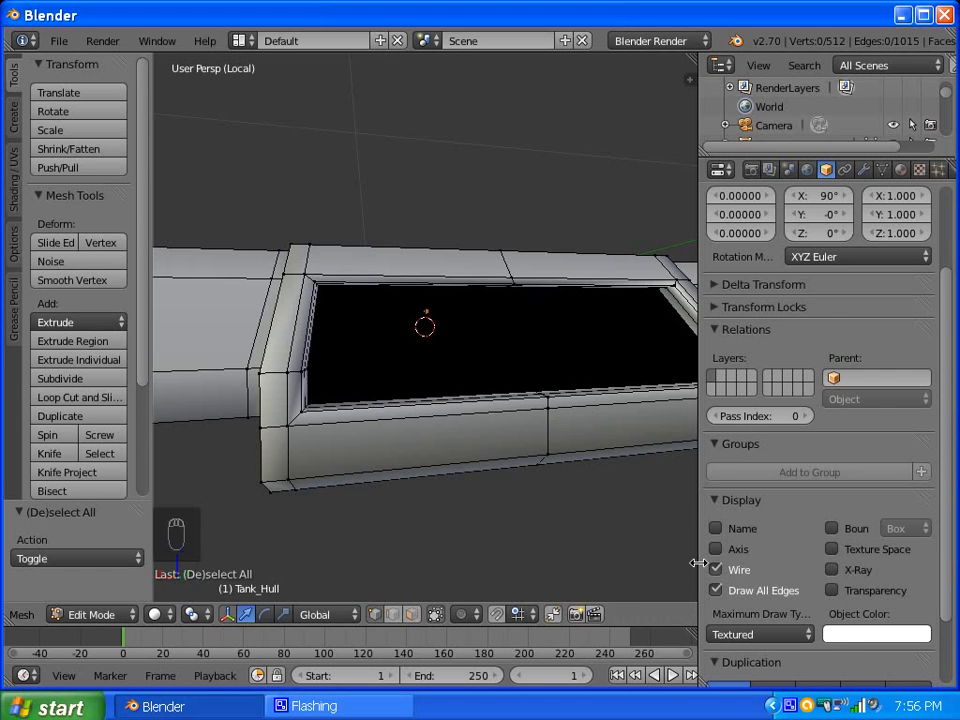
Widen the 3D viewport and knife a vertical cut across the rear opening near its left end, from the lower to the upper frame edge.
drag(698, 484, 954, 469)
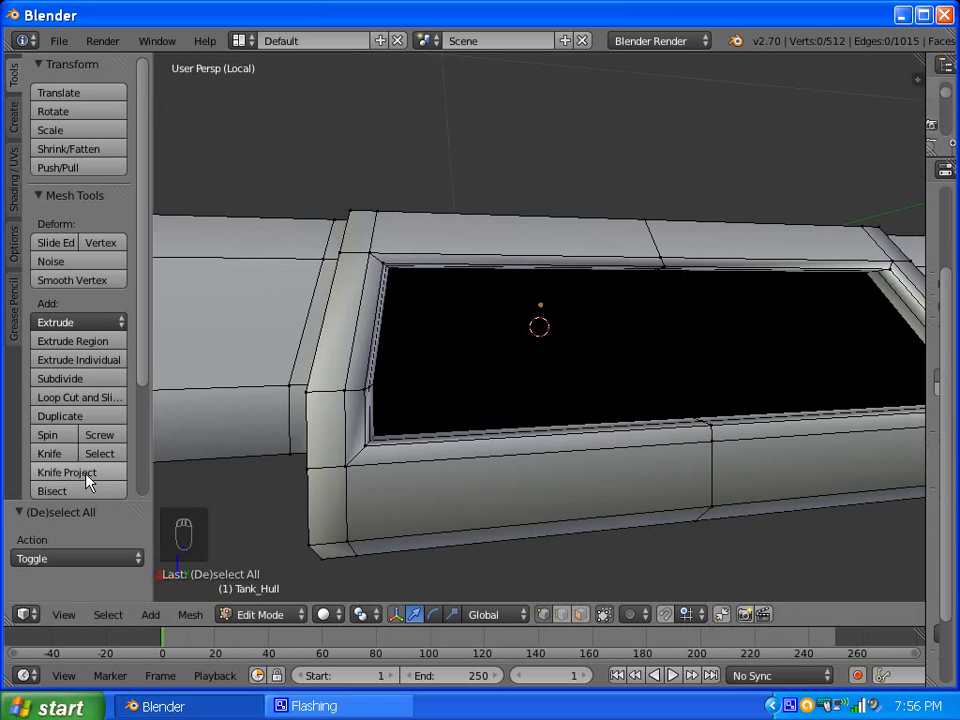
click(50, 453)
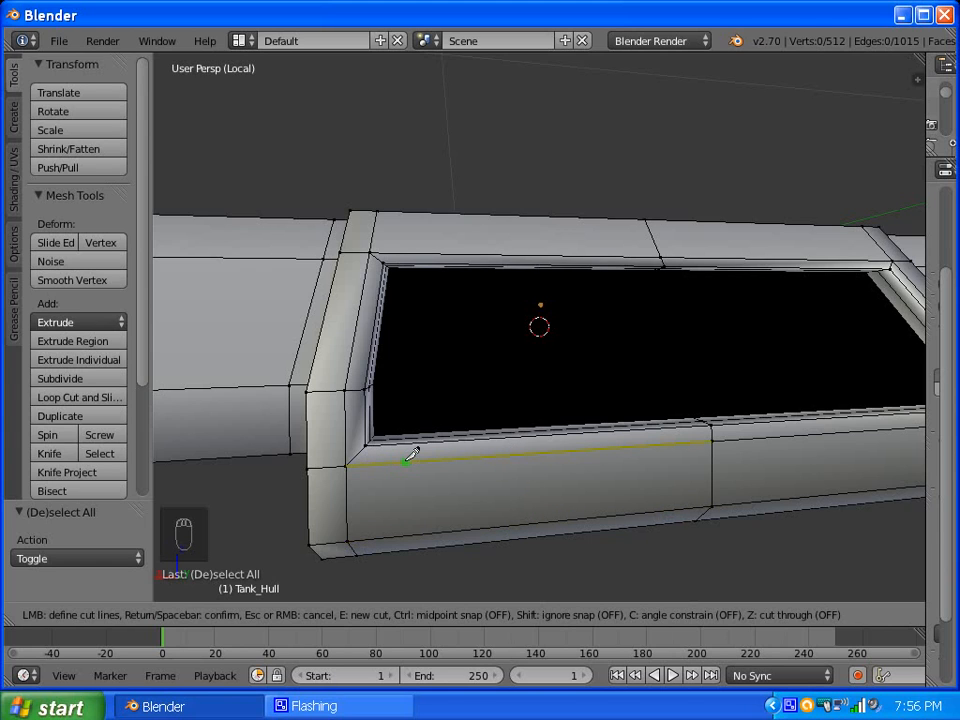
scroll(728, 631, down, 1)
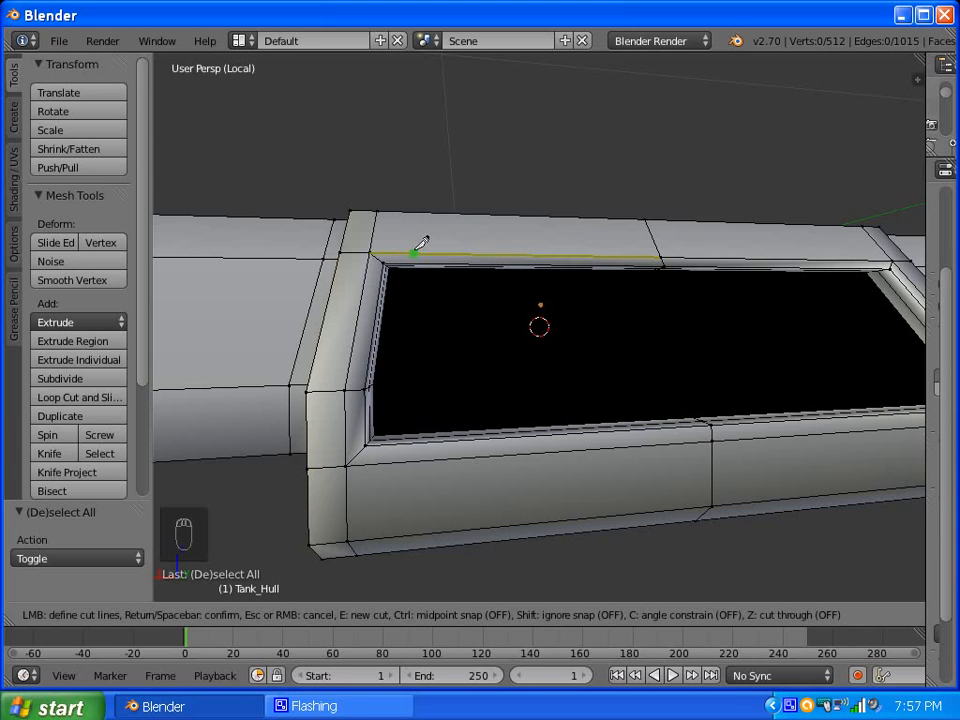
click(402, 458)
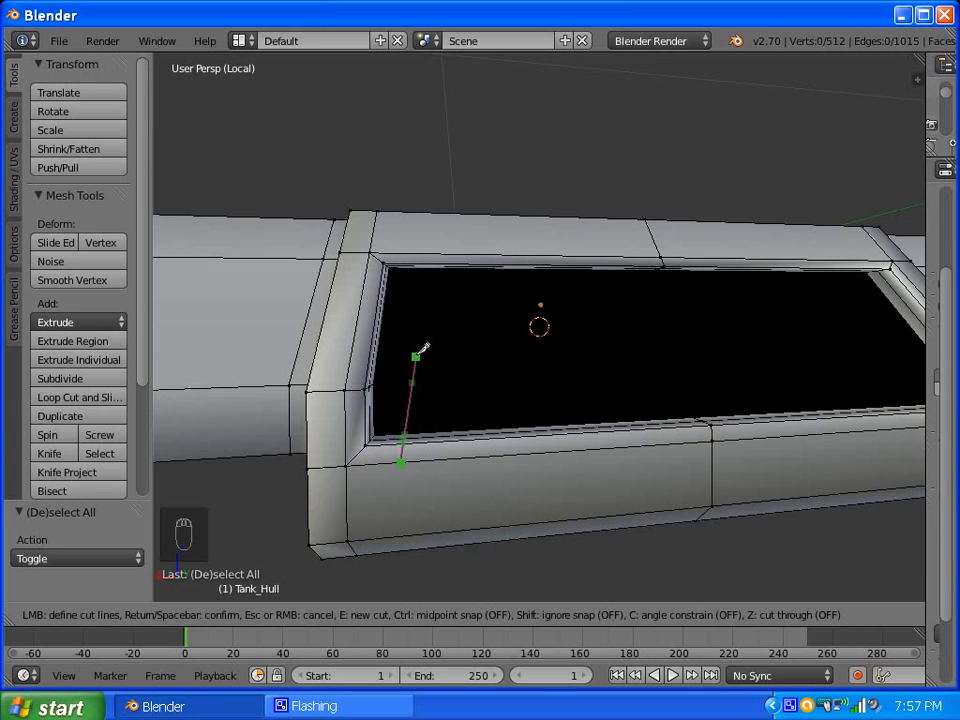
click(411, 246)
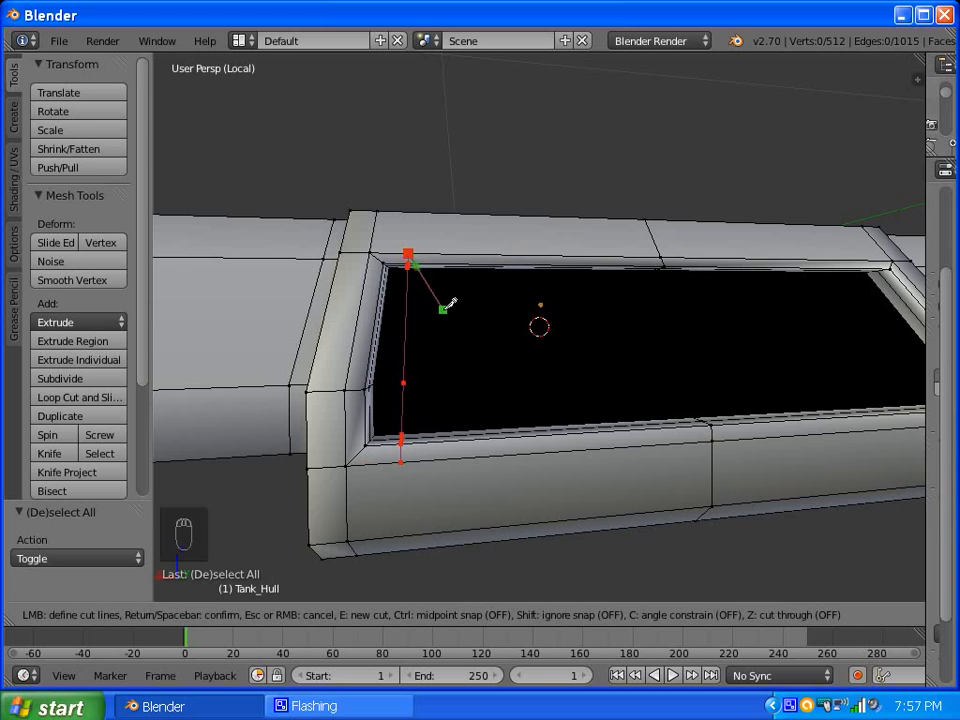
key(Return)
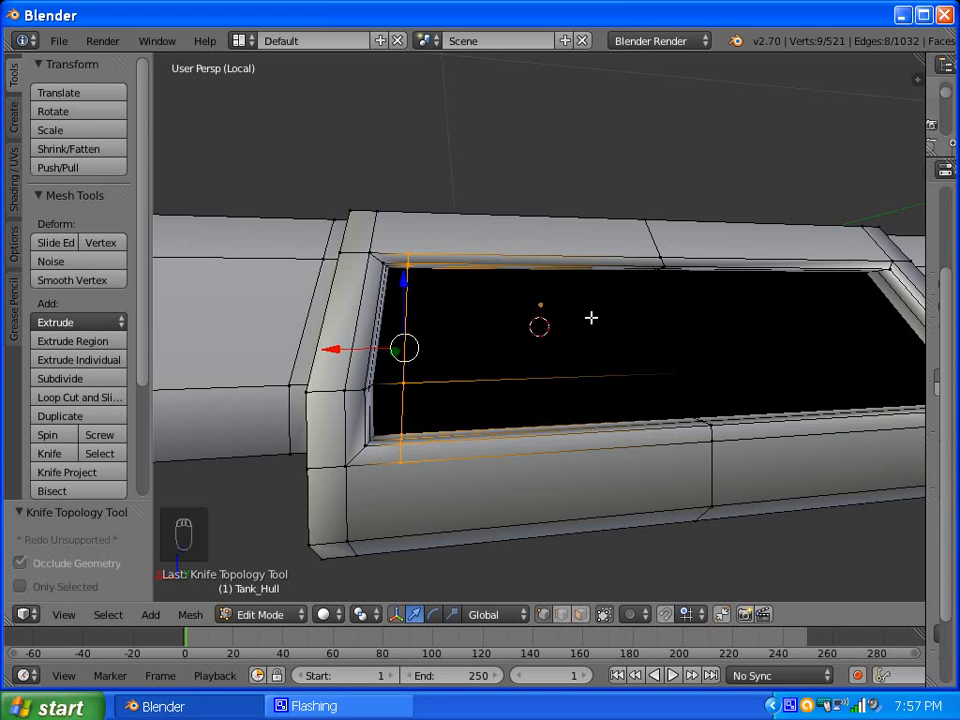
key(a)
Knife a matching vertical cut near the rear opening's opposite end, from the lower to the upper frame edge, and deselect everything.
scroll(590, 318, down, 5)
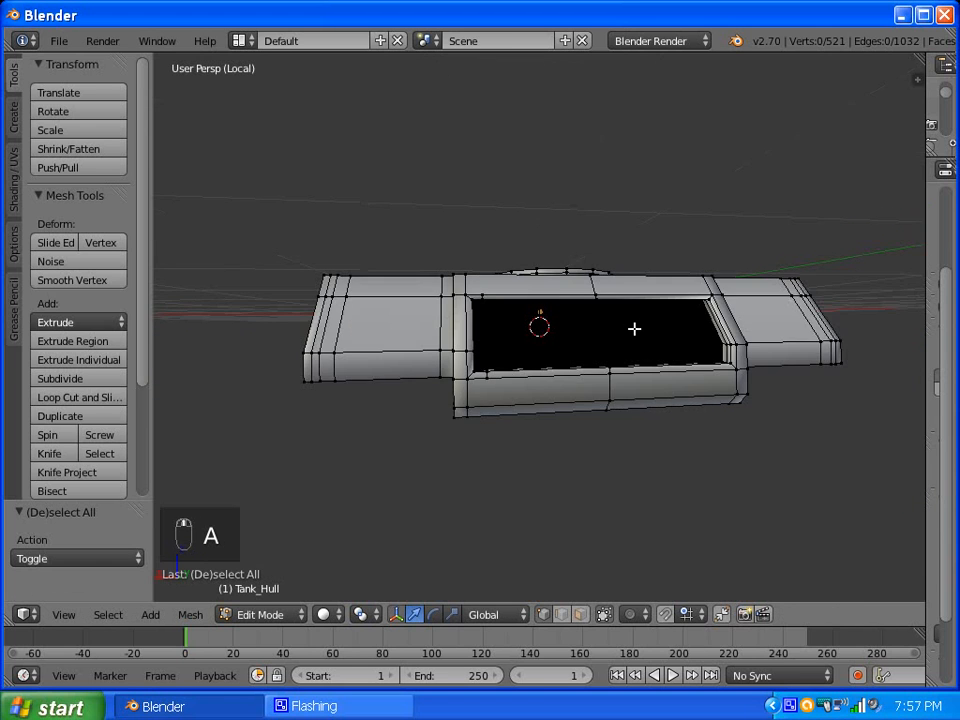
middle_drag(634, 328, 604, 377)
scroll(605, 395, up, 5)
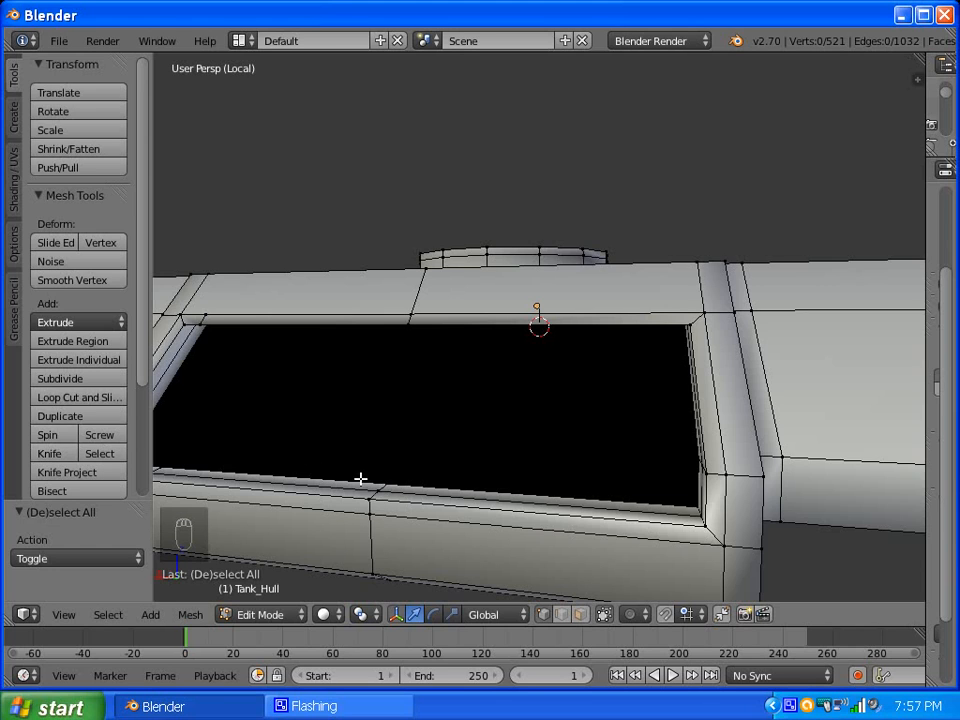
key(k)
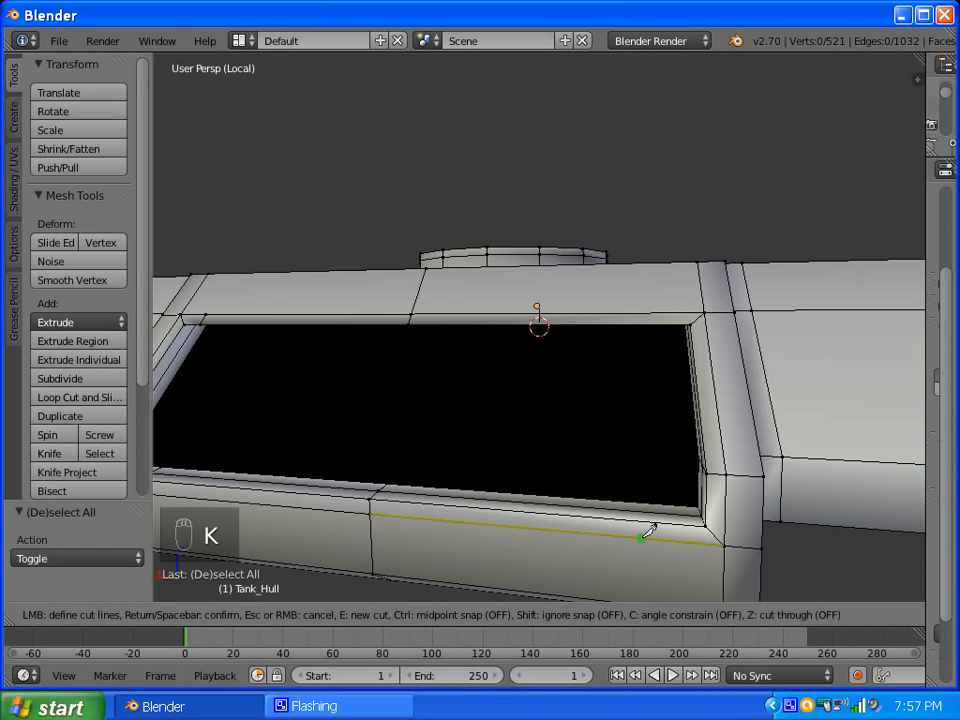
click(642, 537)
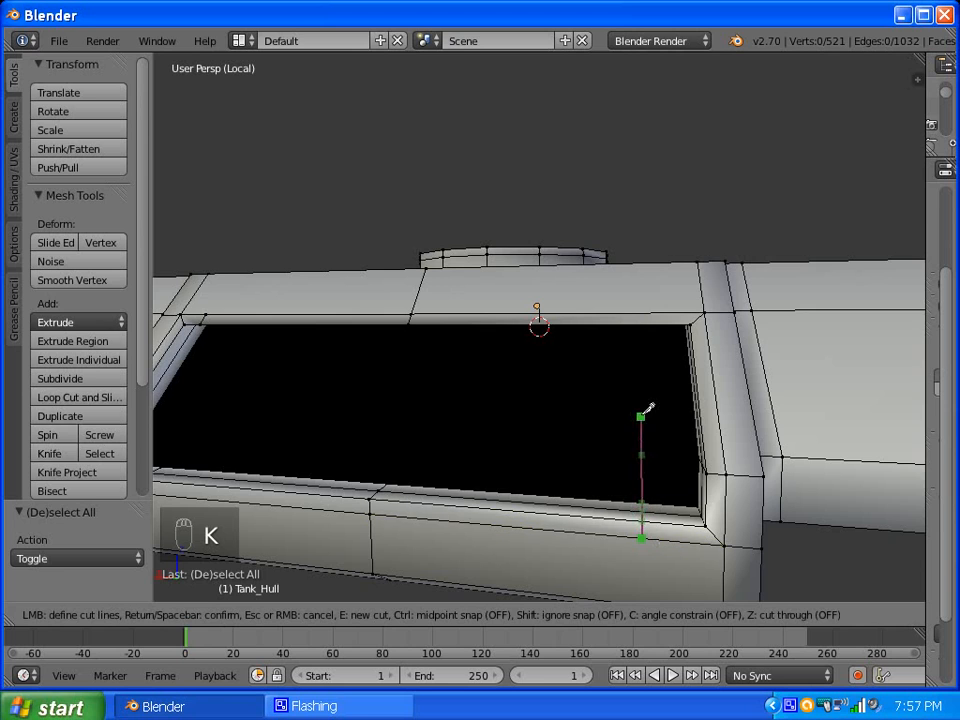
click(656, 302)
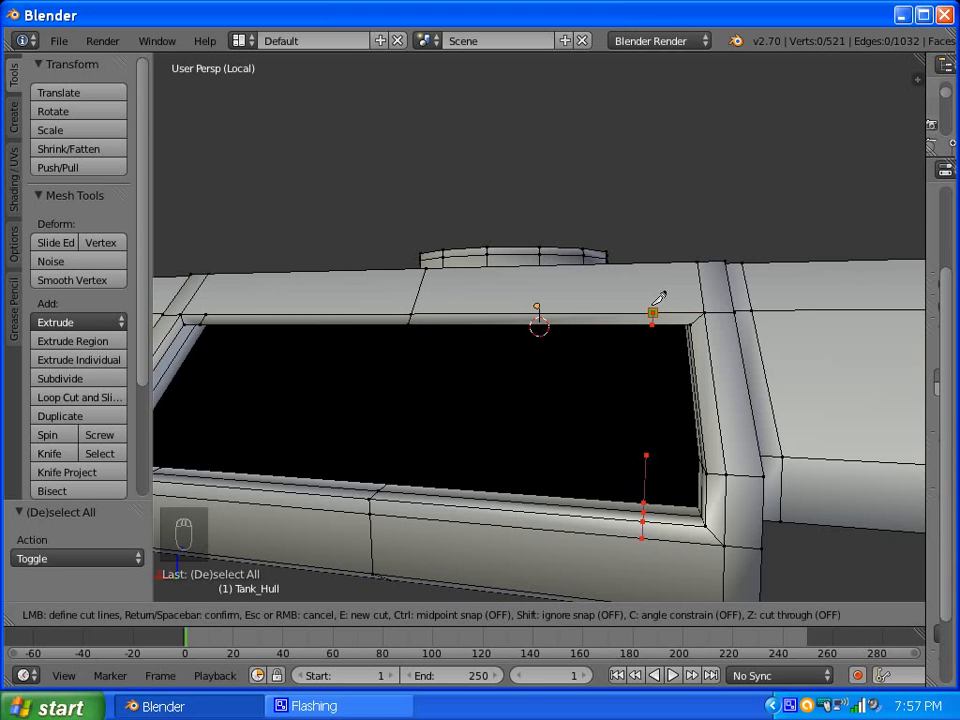
key(Return)
scroll(550, 385, down, 3)
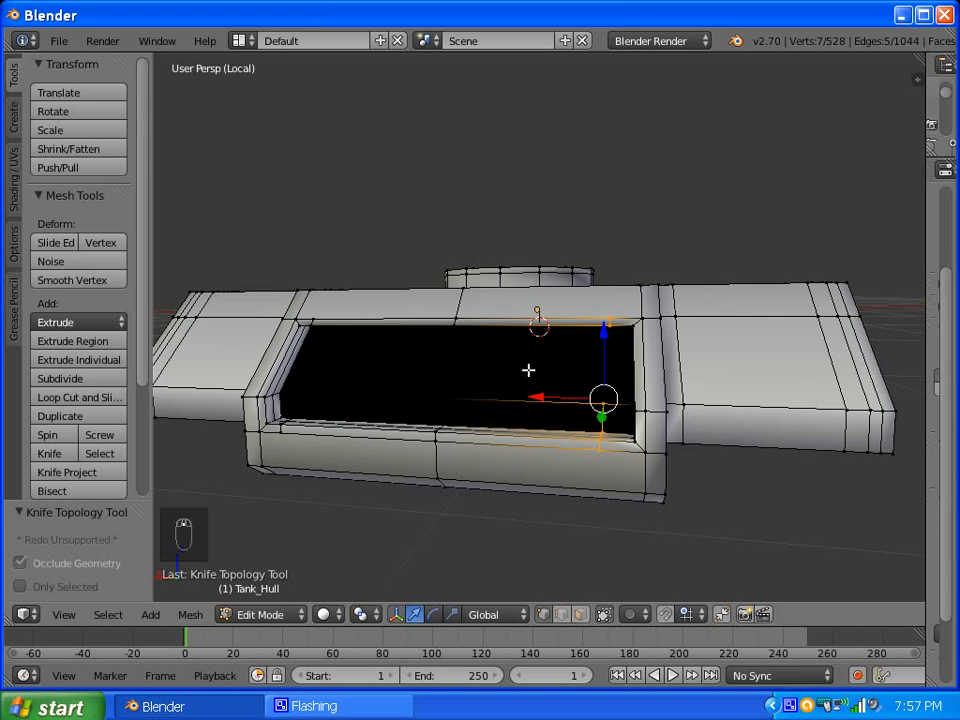
scroll(528, 370, up, 3)
key(a)
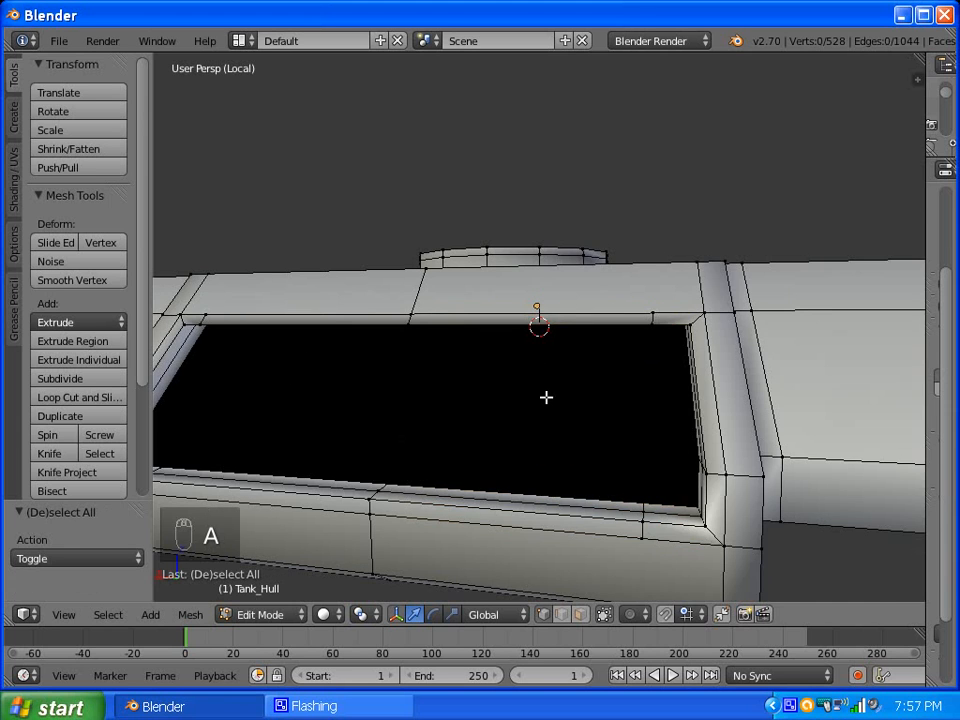
Return the hull to Object Mode and inspect the new cuts at the rear opening and the edge layout on top.
middle_drag(546, 396, 588, 401)
scroll(495, 474, down, 4)
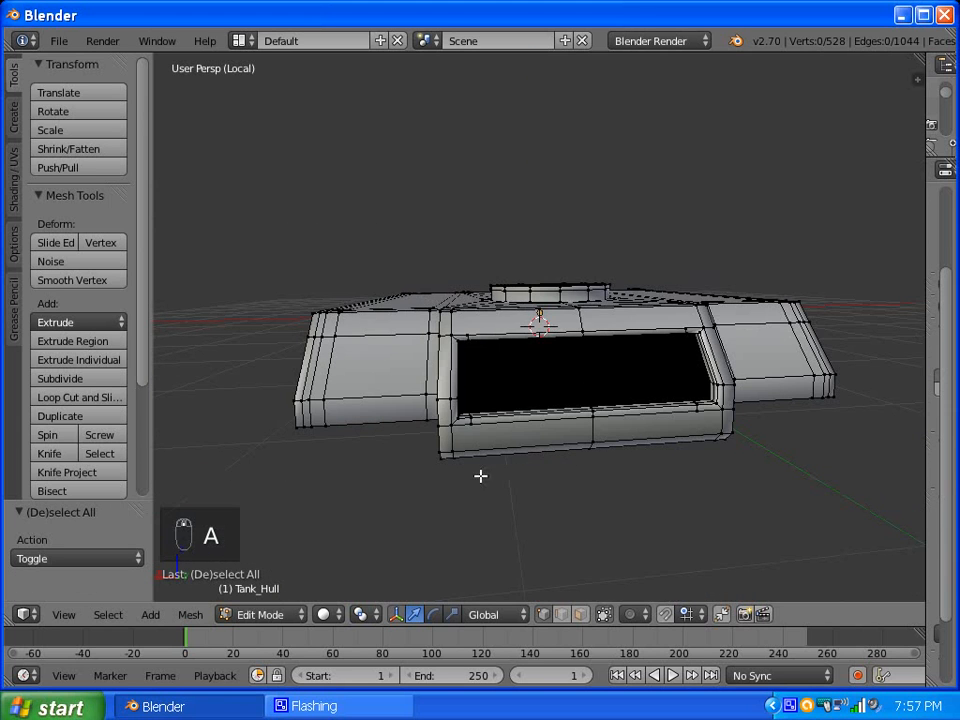
key(Tab)
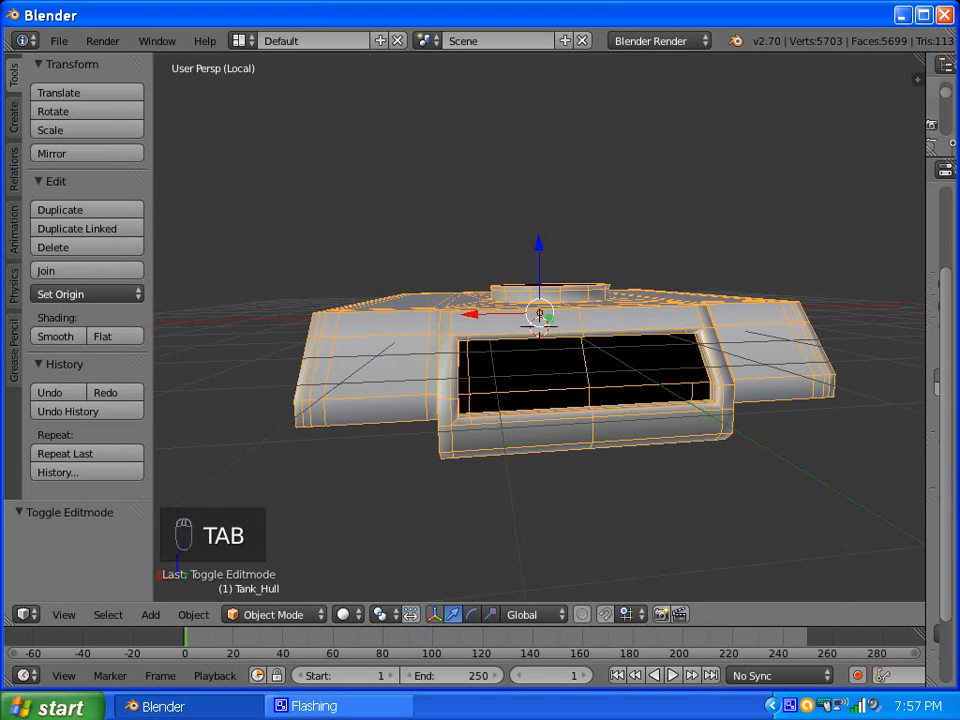
key(Tab)
key(Tab)
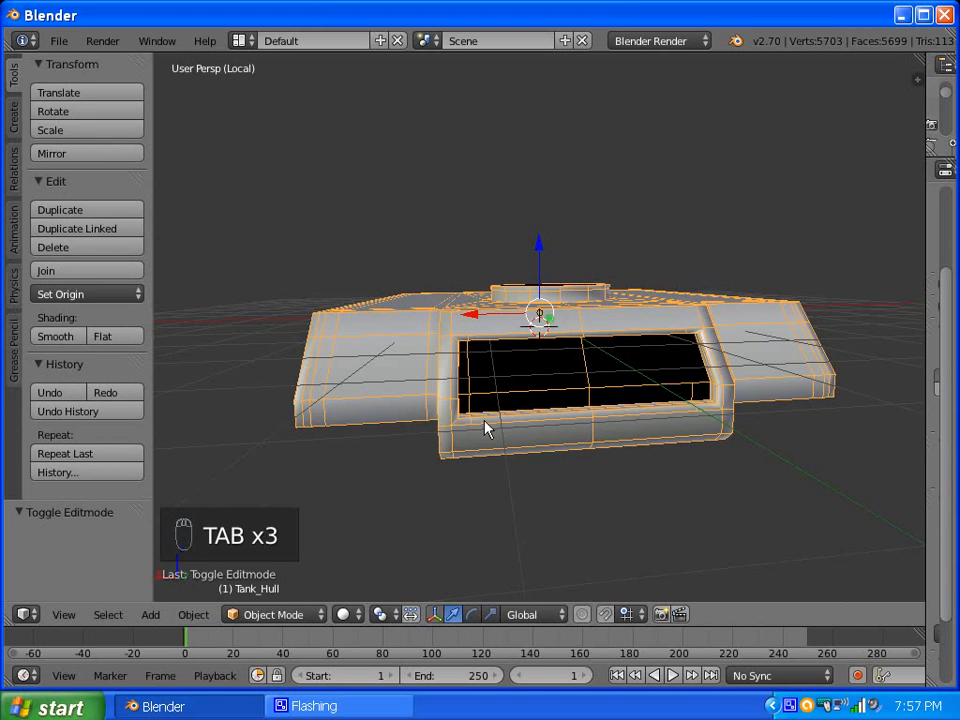
scroll(487, 402, up, 2)
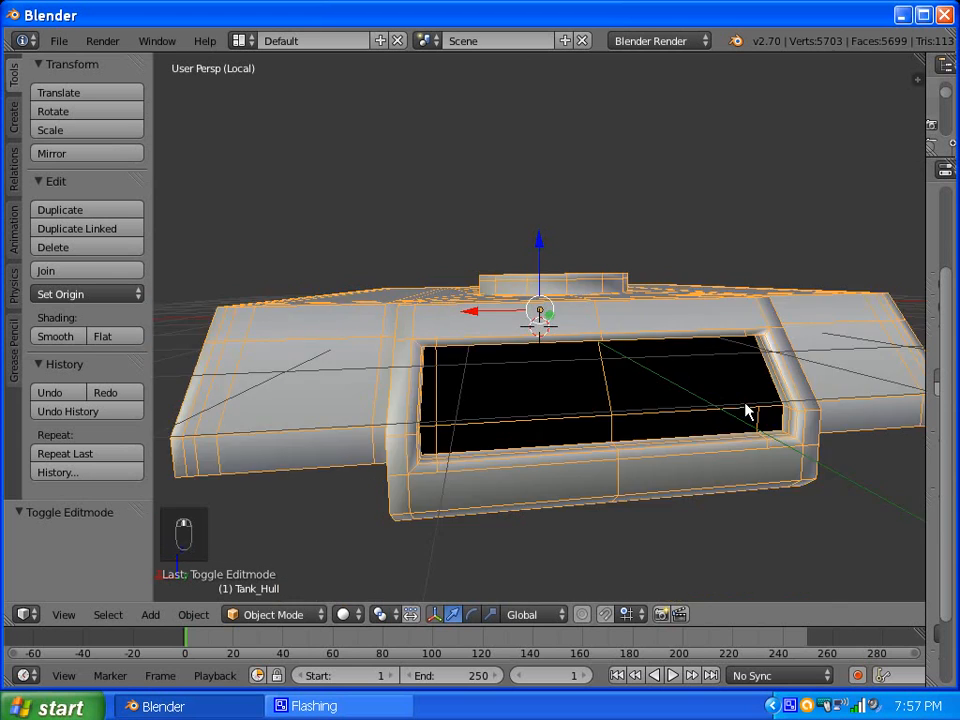
scroll(647, 403, up, 3)
middle_drag(601, 413, 624, 371)
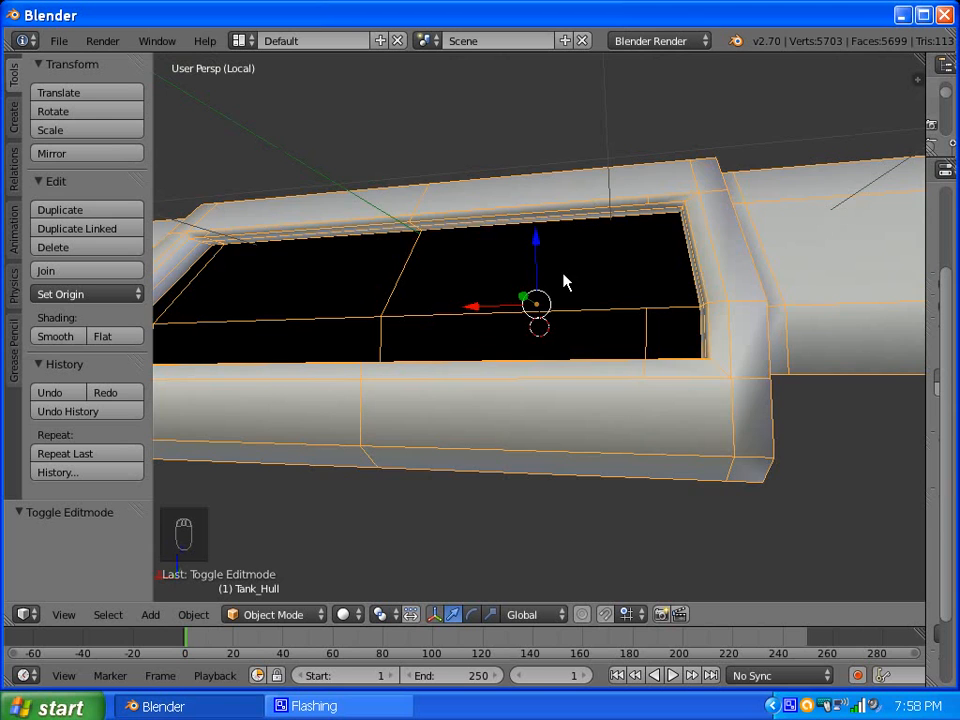
scroll(565, 280, down, 2)
middle_drag(565, 278, 540, 323)
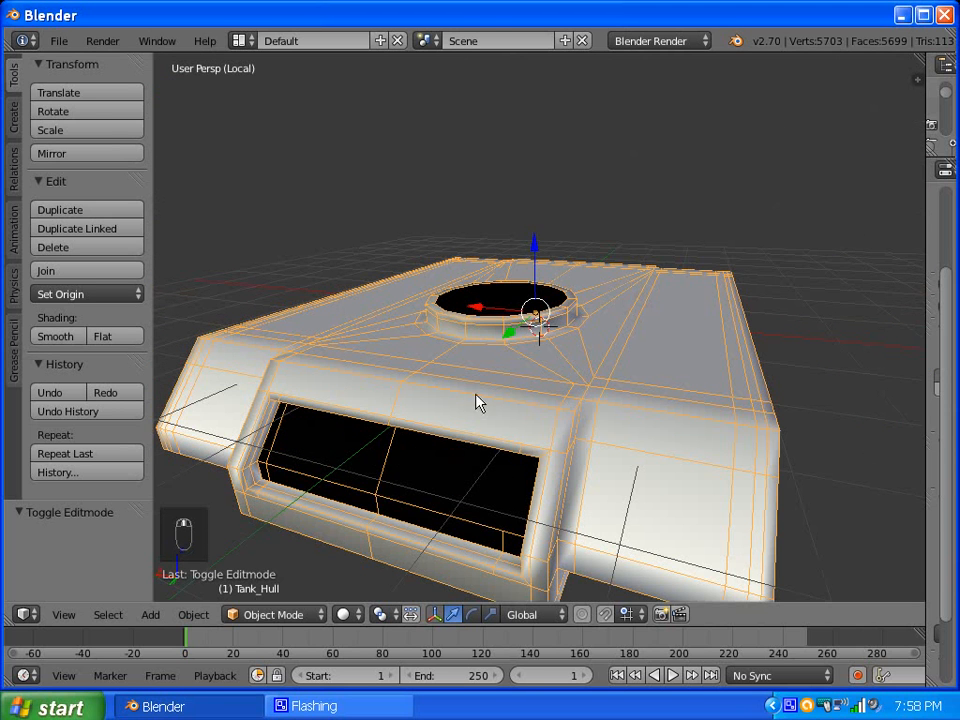
Examine the vertices at the corners of the hull's front opening in Edit Mode, in both solid and wireframe shading.
middle_drag(476, 422, 456, 402)
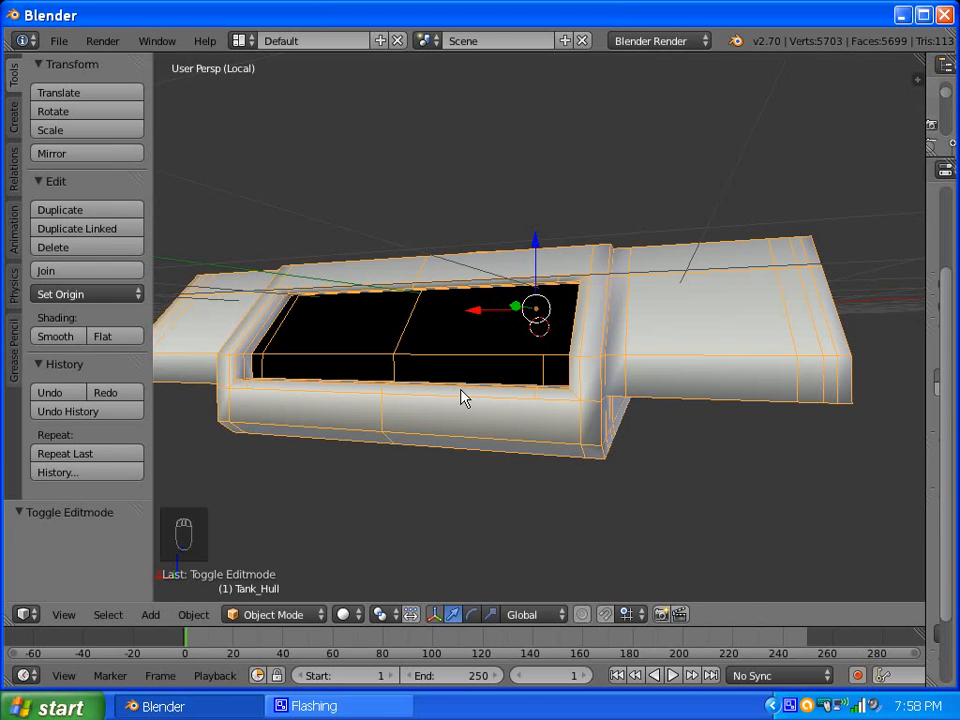
key(Tab)
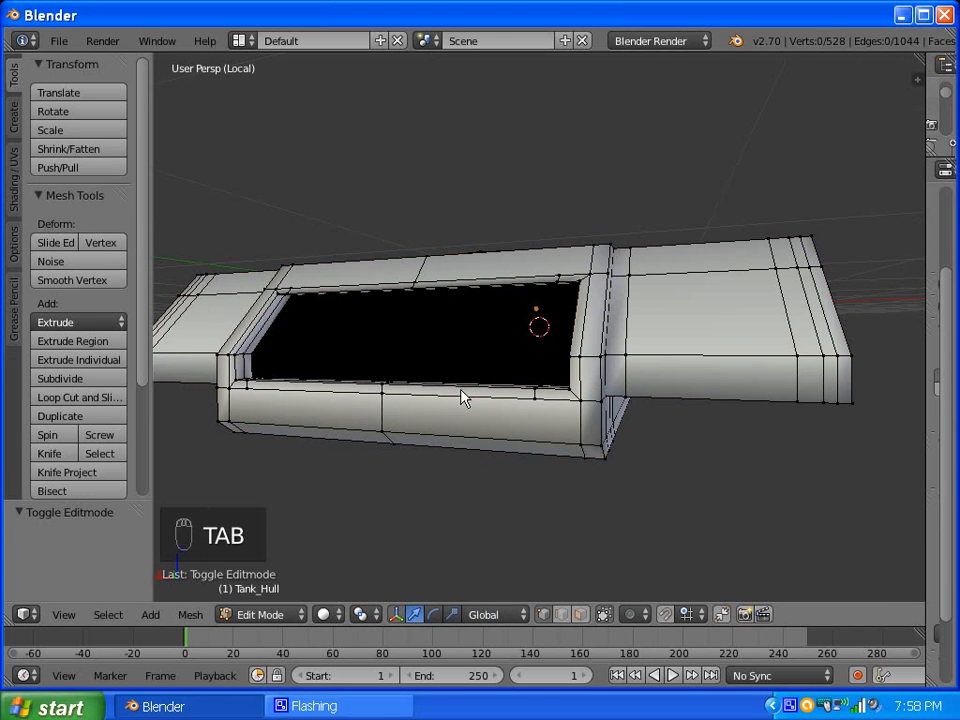
right_click(546, 359)
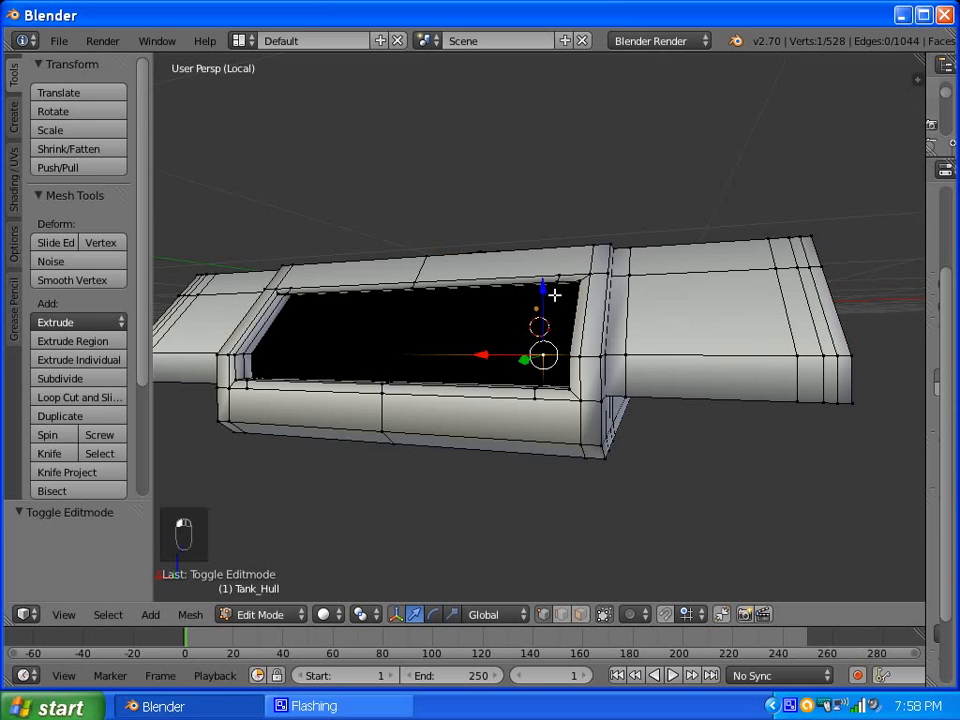
scroll(555, 300, up, 6)
right_click(590, 196)
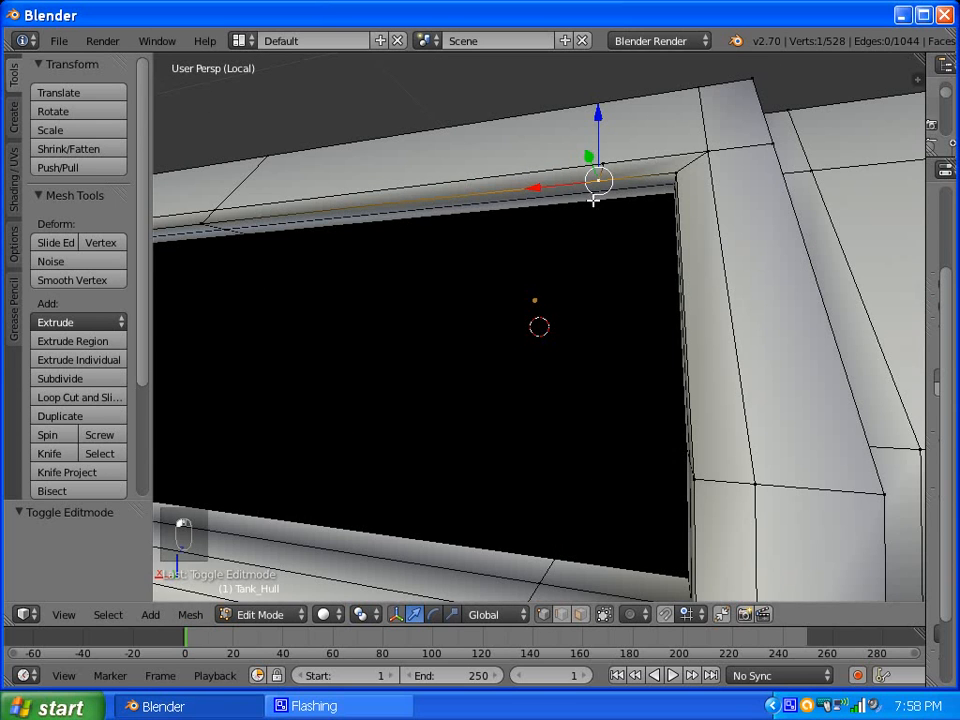
scroll(583, 232, down, 3)
middle_drag(583, 242, 625, 257)
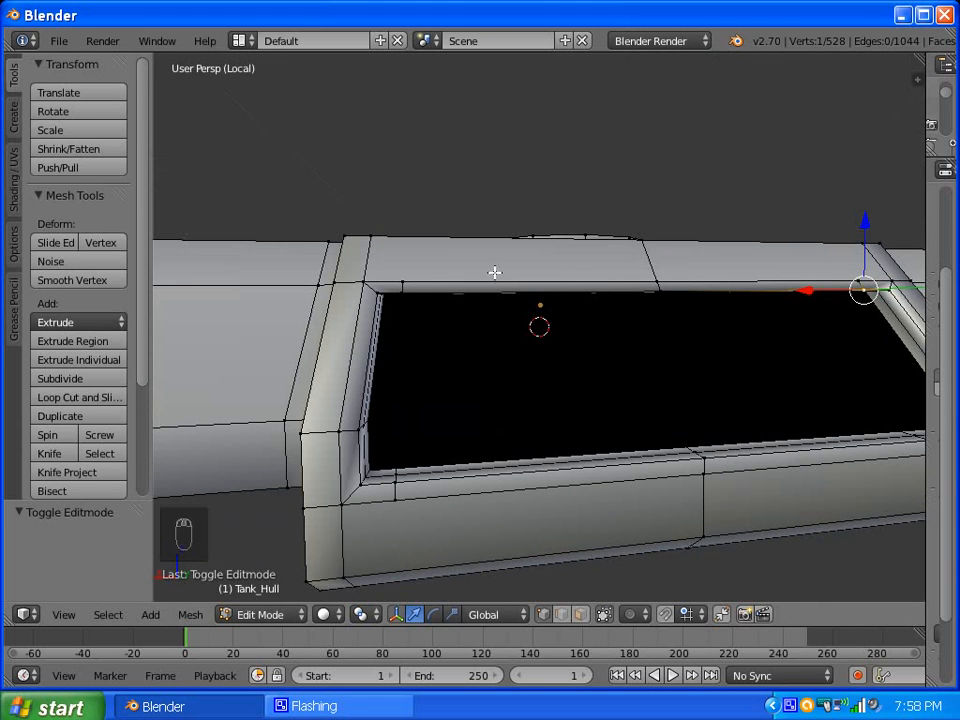
right_click(401, 298)
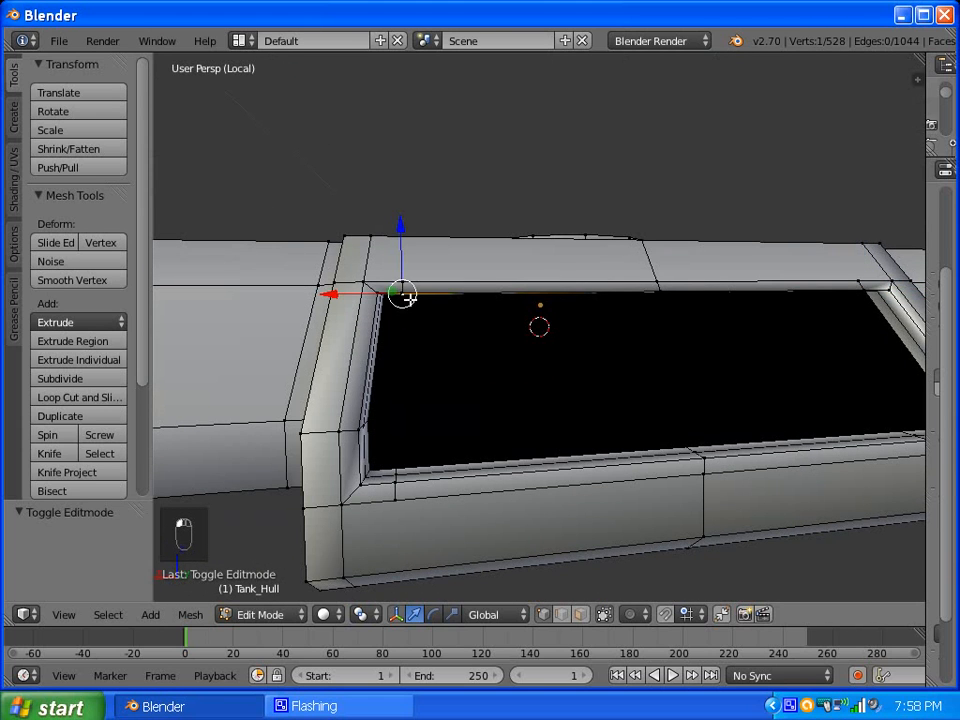
right_click(396, 469)
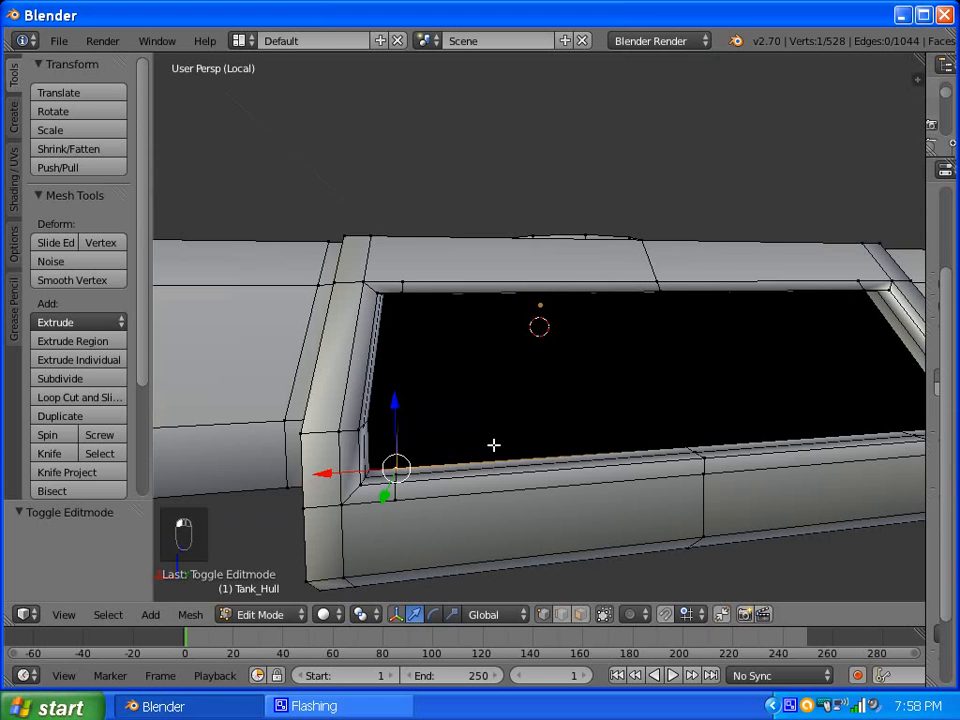
scroll(540, 424, down, 4)
middle_drag(540, 424, 508, 393)
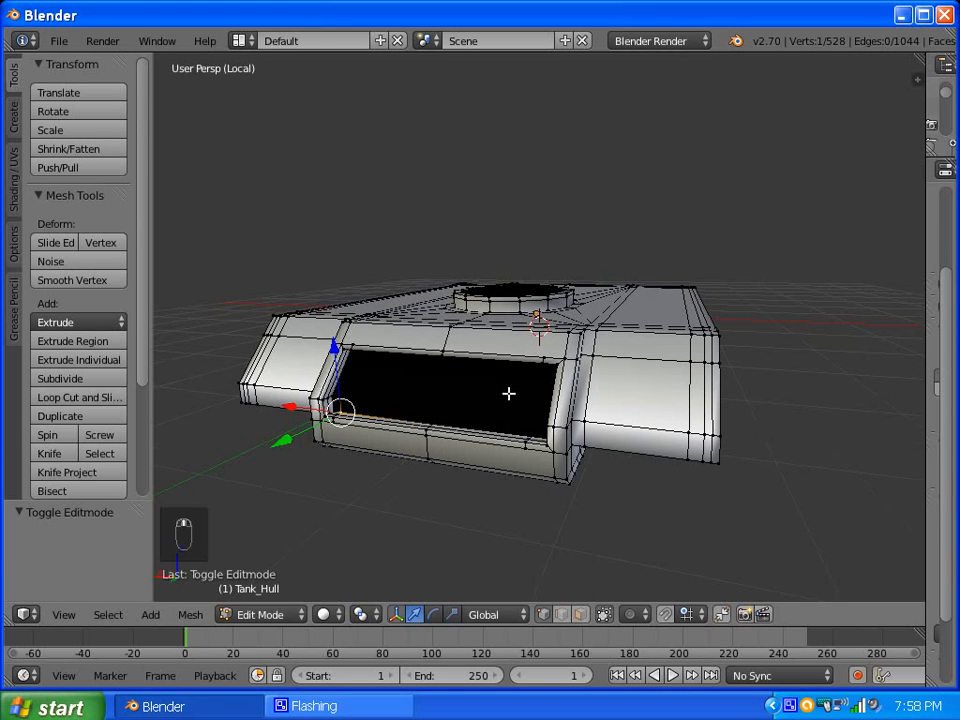
key(z)
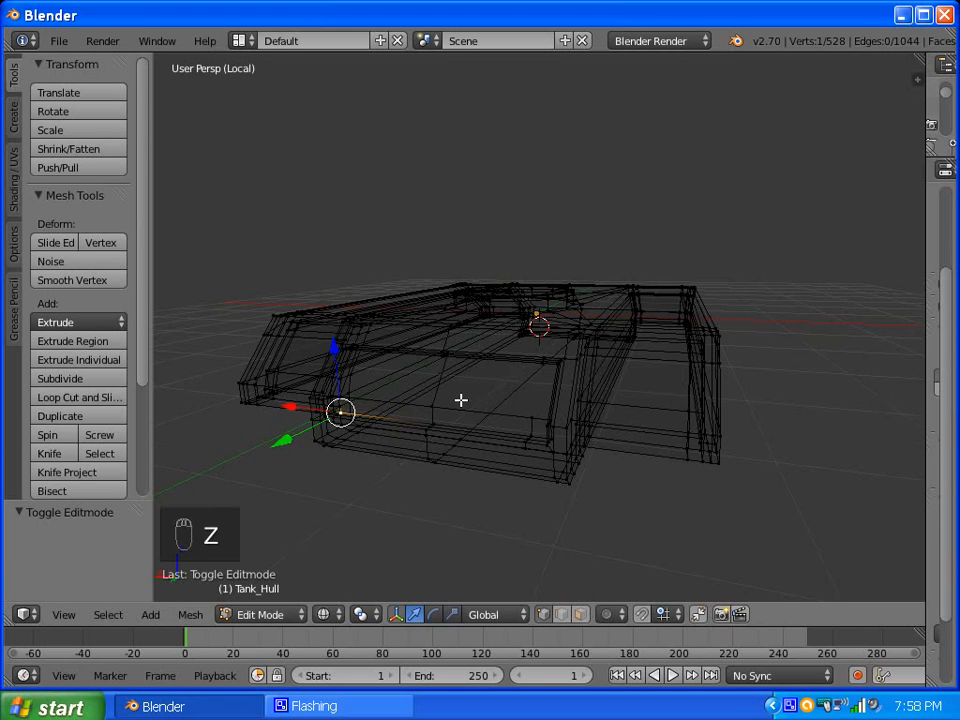
scroll(463, 400, up, 3)
mouse_move(463, 400)
middle_down()
mouse_move(525, 390)
mouse_move(490, 428)
mouse_move(465, 434)
mouse_move(478, 420)
mouse_move(516, 435)
mouse_move(511, 391)
middle_up()
key(z)
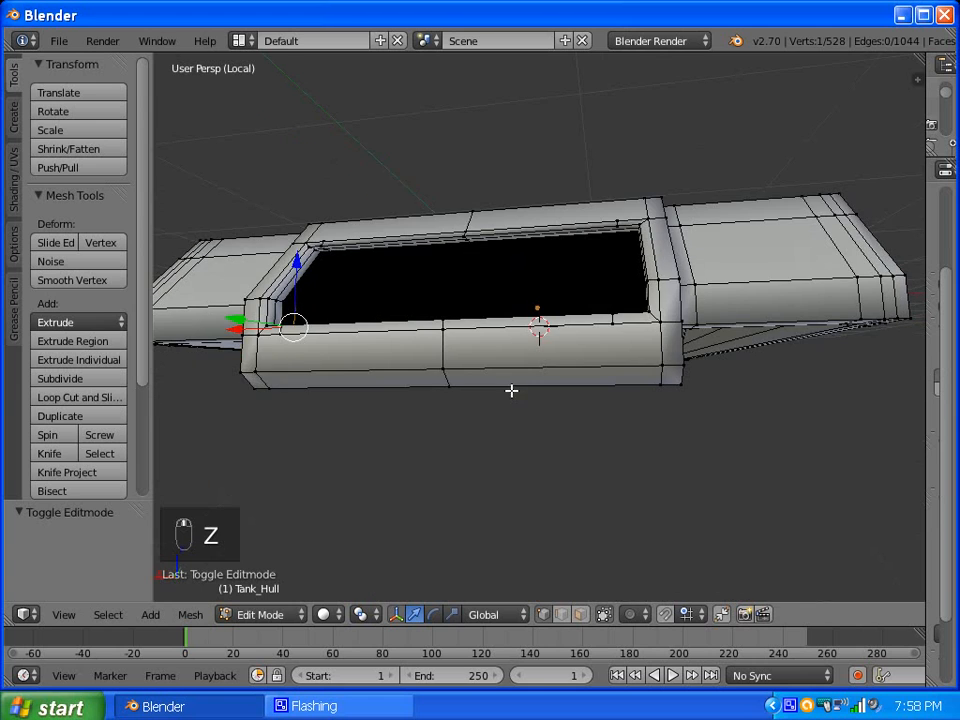
key(Tab)
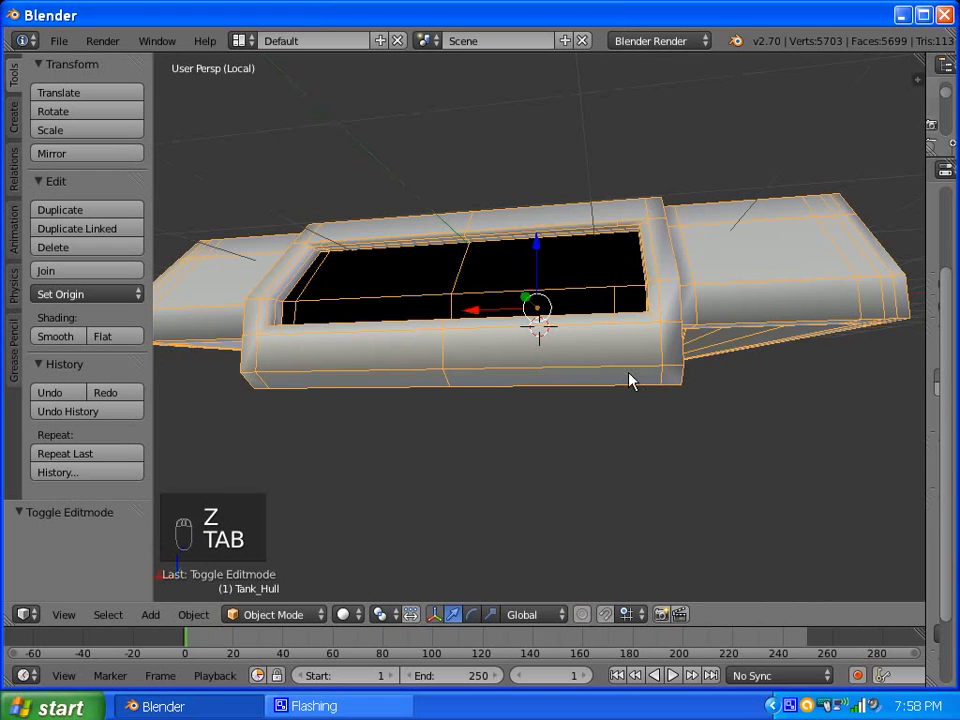
Deselect the tank hull in Object Mode and widen the properties editor beside the 3D view.
scroll(640, 375, down, 4)
key(a)
key(a)
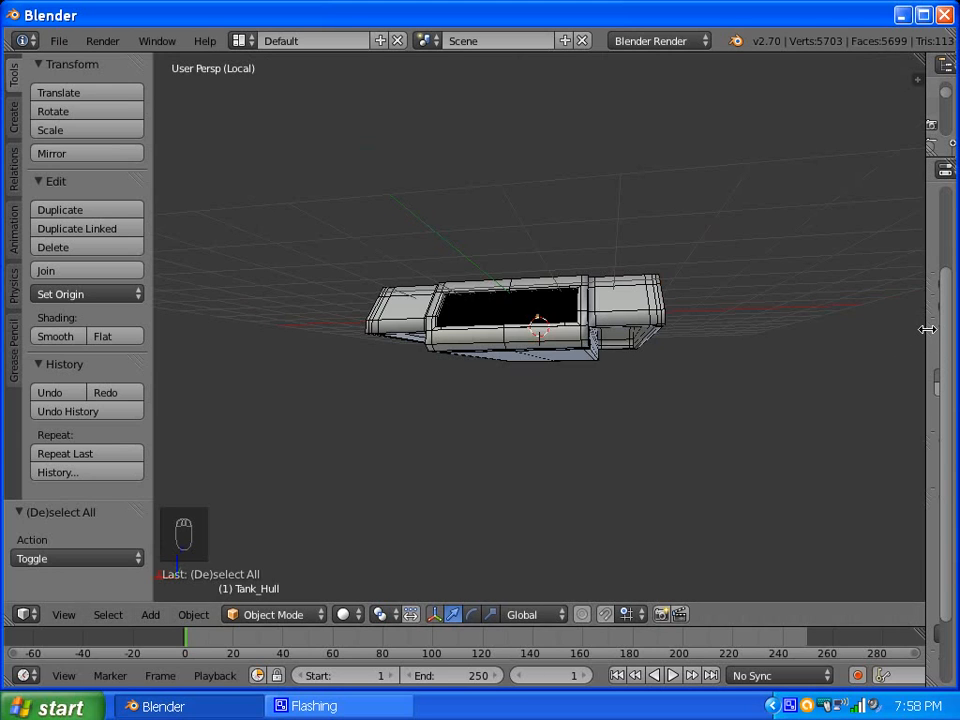
drag(926, 328, 707, 306)
scroll(454, 311, up, 4)
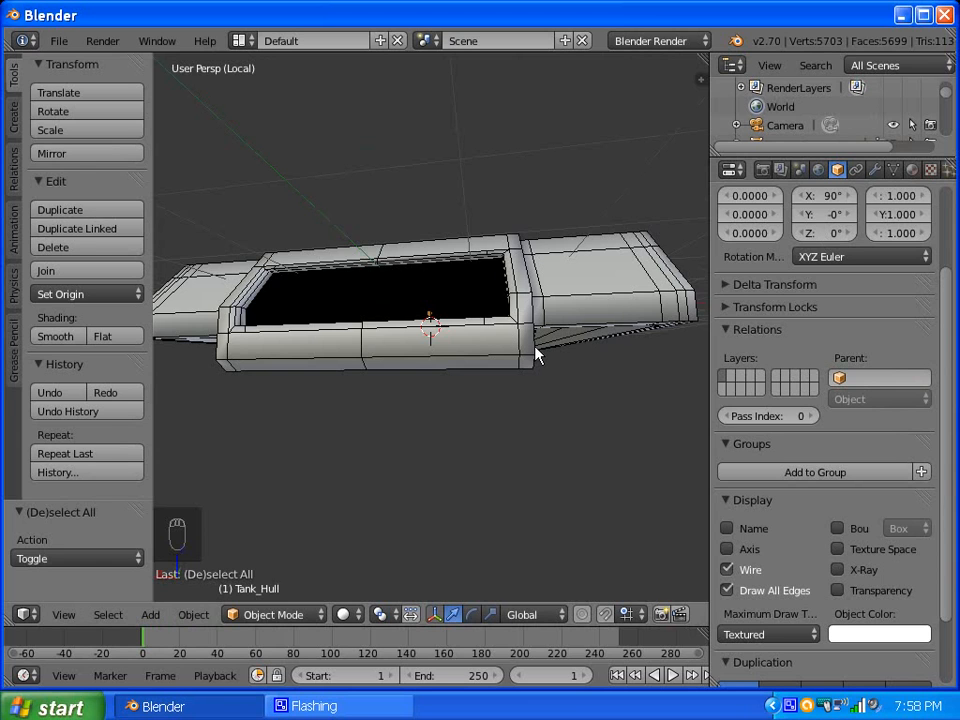
key(Tab)
key(Tab)
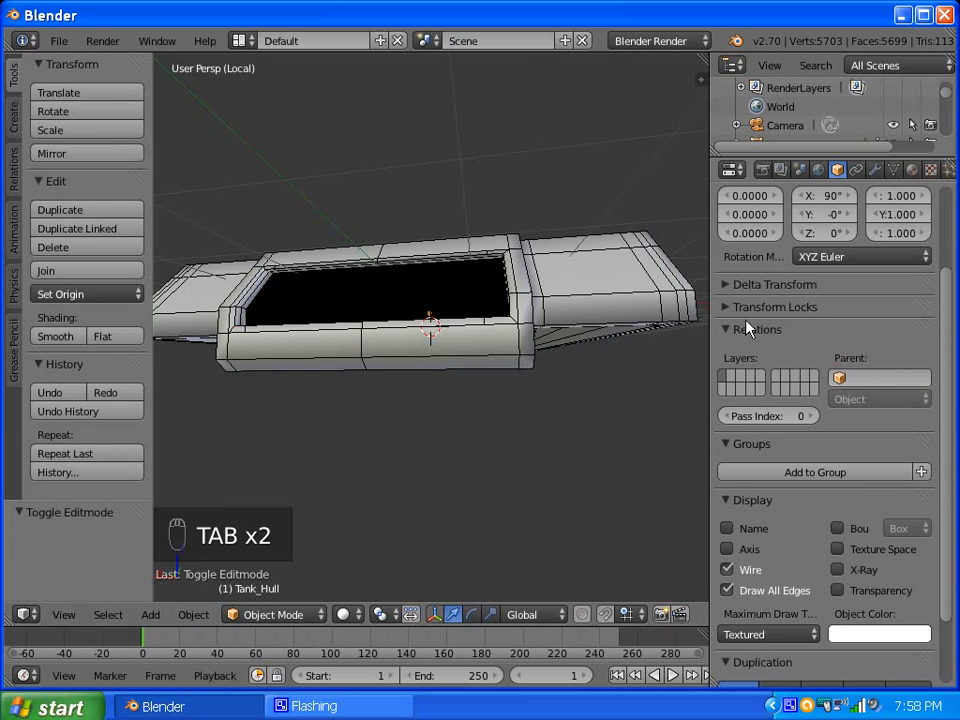
Add a Subdivision Surface modifier to the tank hull.
scroll(895, 304, up, 2)
scroll(895, 306, down, 1)
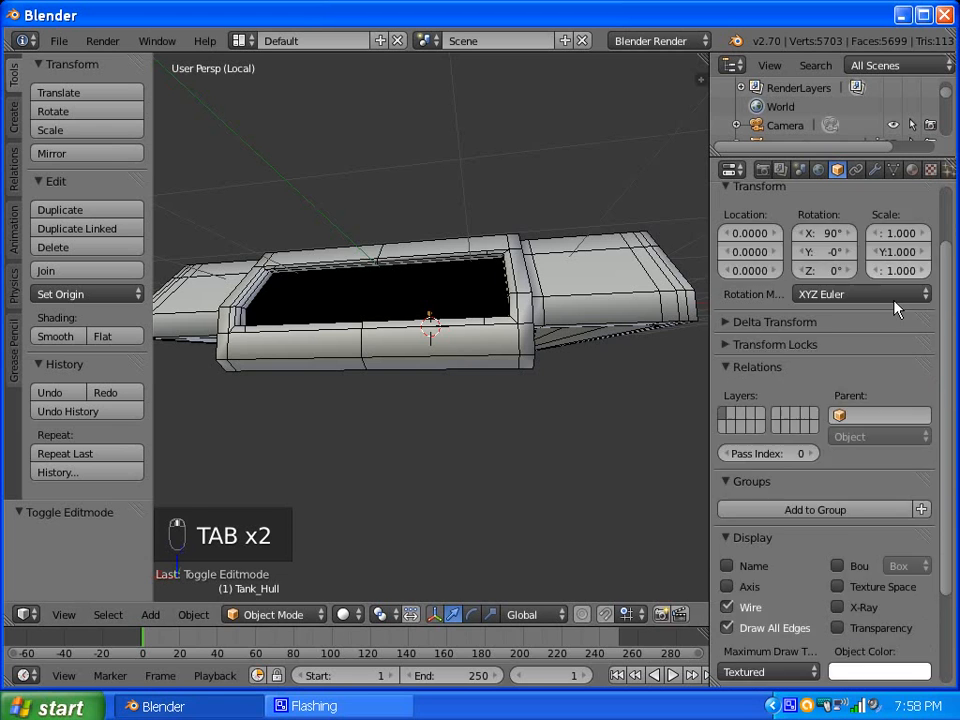
scroll(895, 306, down, 3)
scroll(897, 308, up, 4)
click(878, 171)
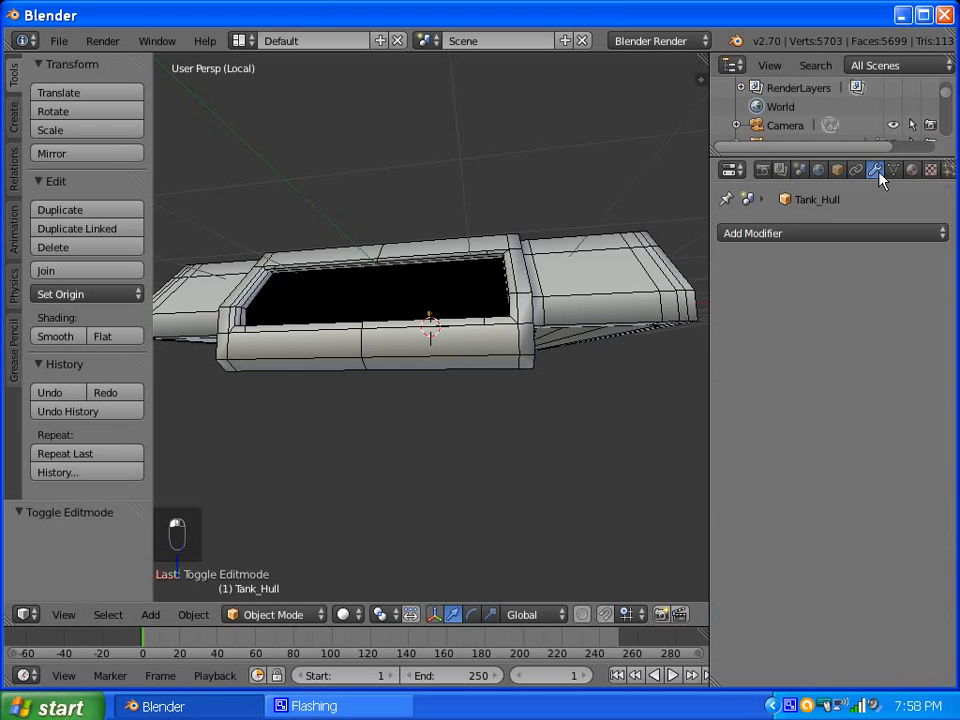
click(812, 240)
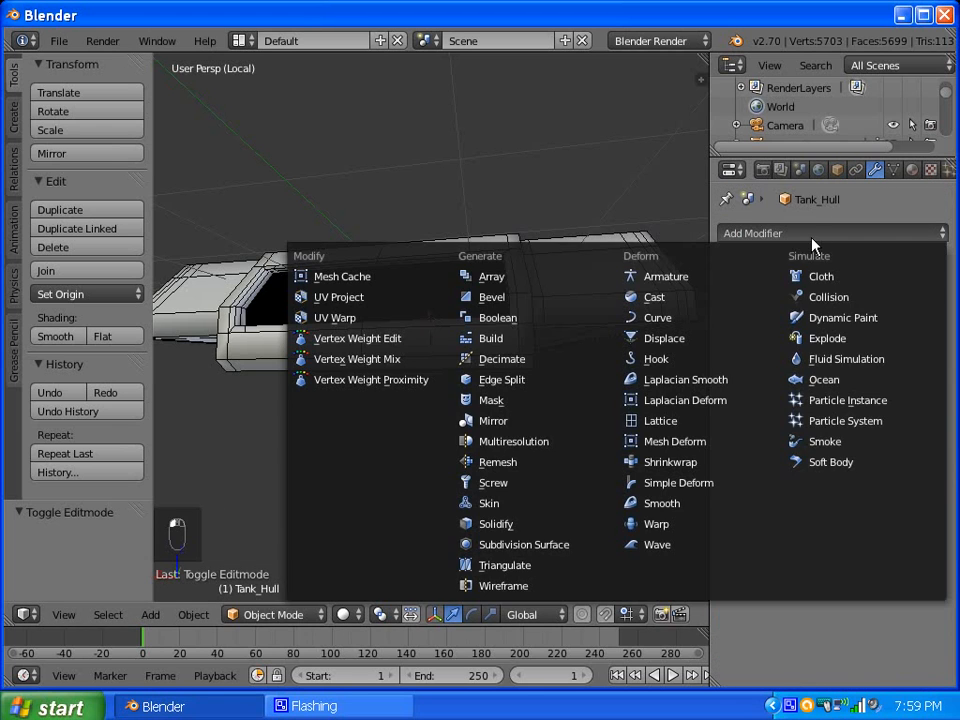
click(553, 545)
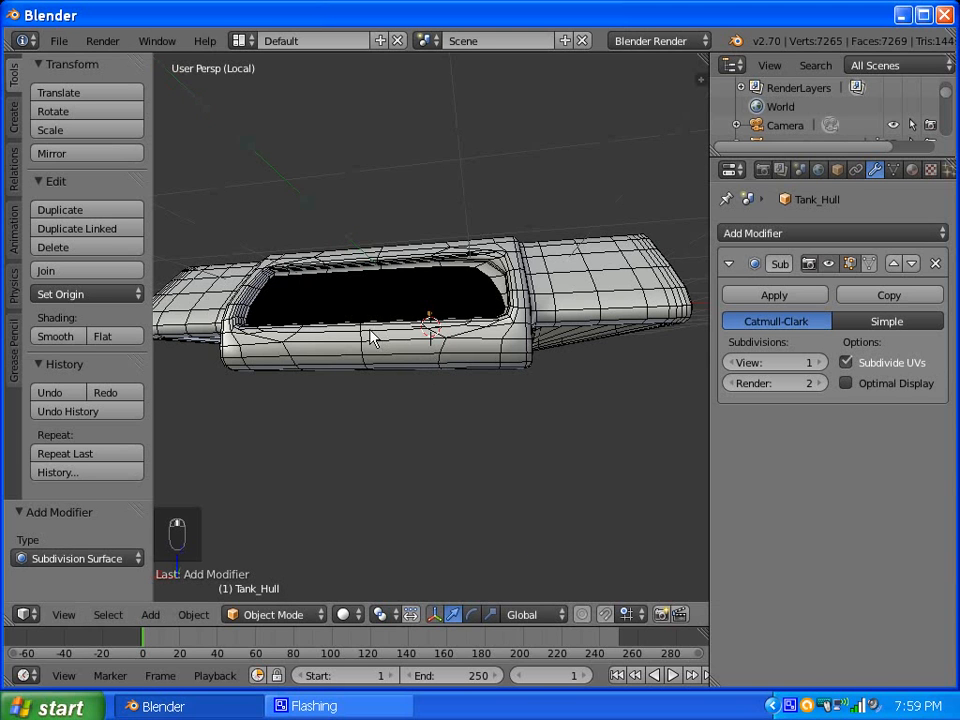
Inspect the subdivided hull from several angles, comparing the corners of the front opening and the turret ring.
middle_drag(369, 336, 408, 383)
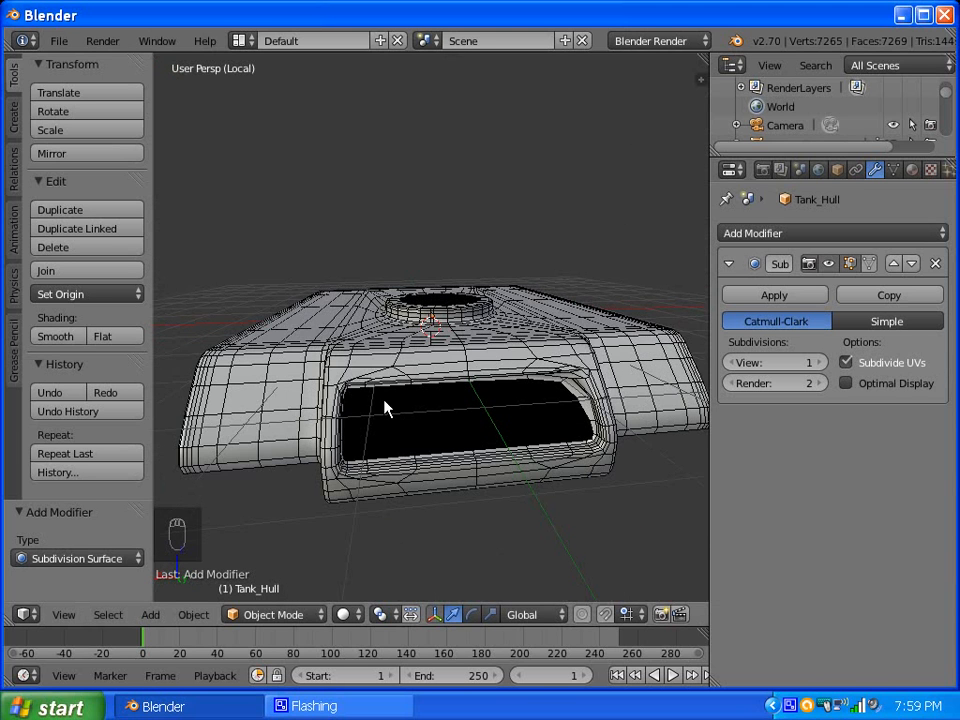
scroll(384, 400, up, 1)
middle_drag(373, 420, 376, 401)
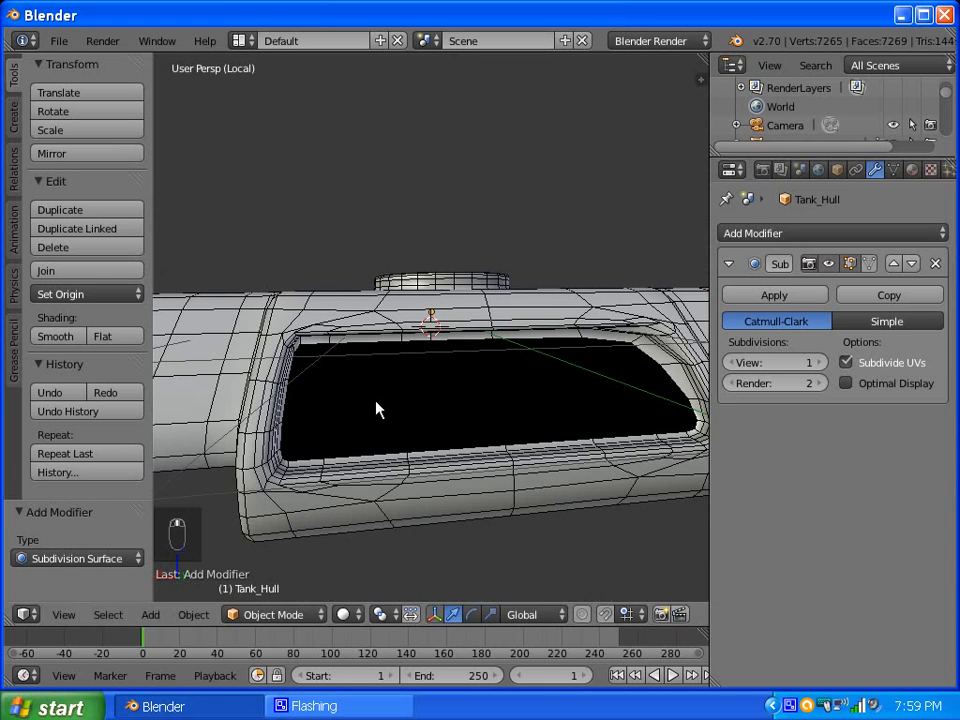
scroll(376, 409, down, 3)
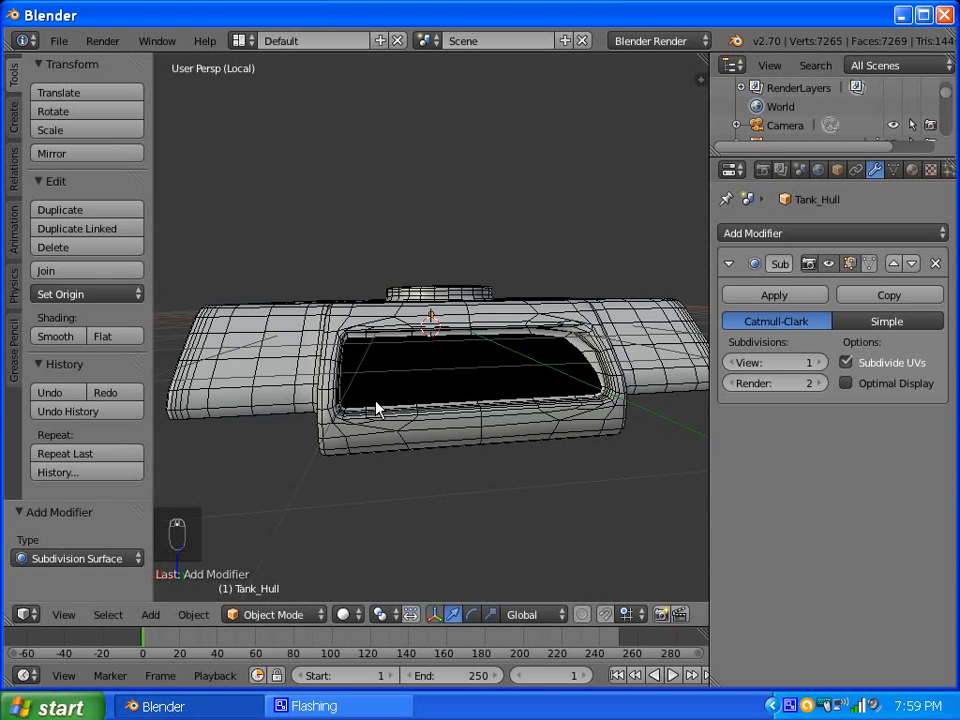
scroll(417, 397, up, 3)
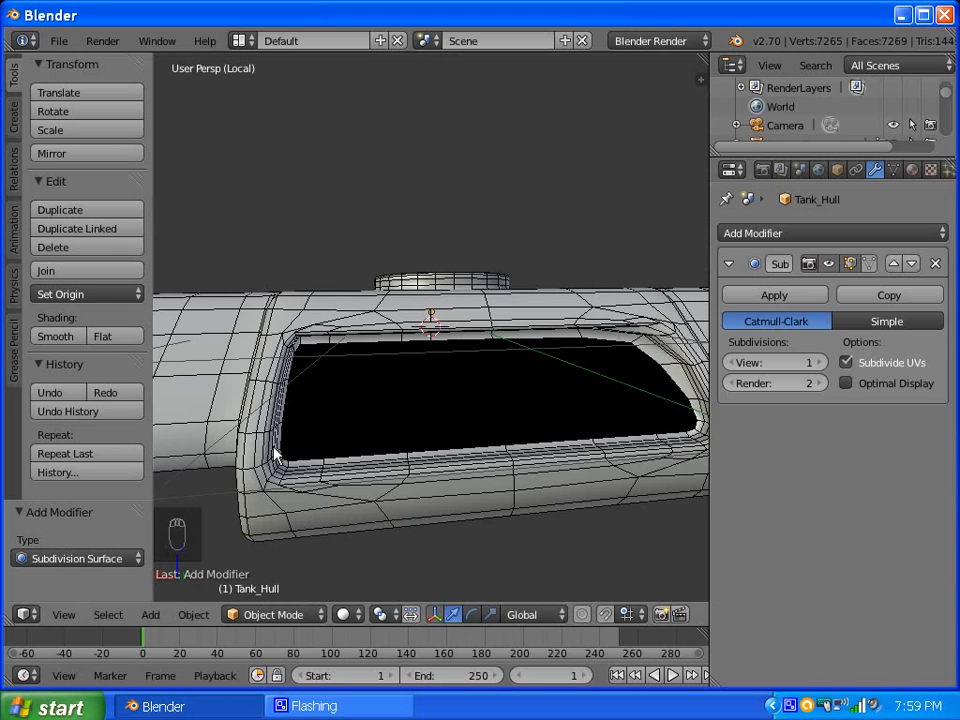
middle_drag(323, 430, 306, 428)
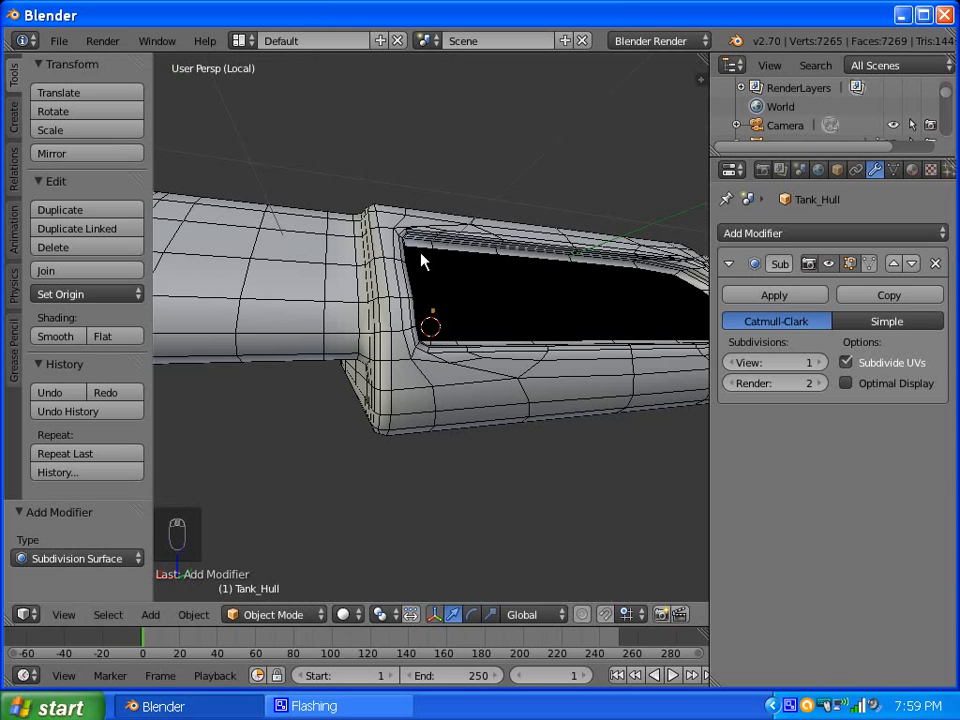
middle_drag(424, 259, 452, 493)
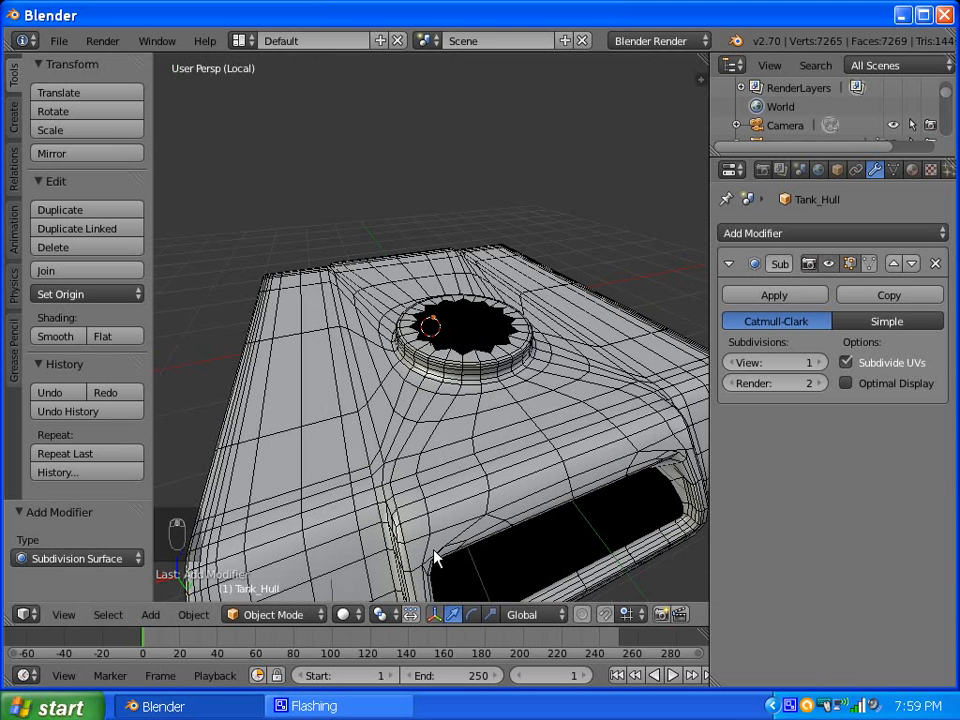
middle_drag(424, 566, 375, 493)
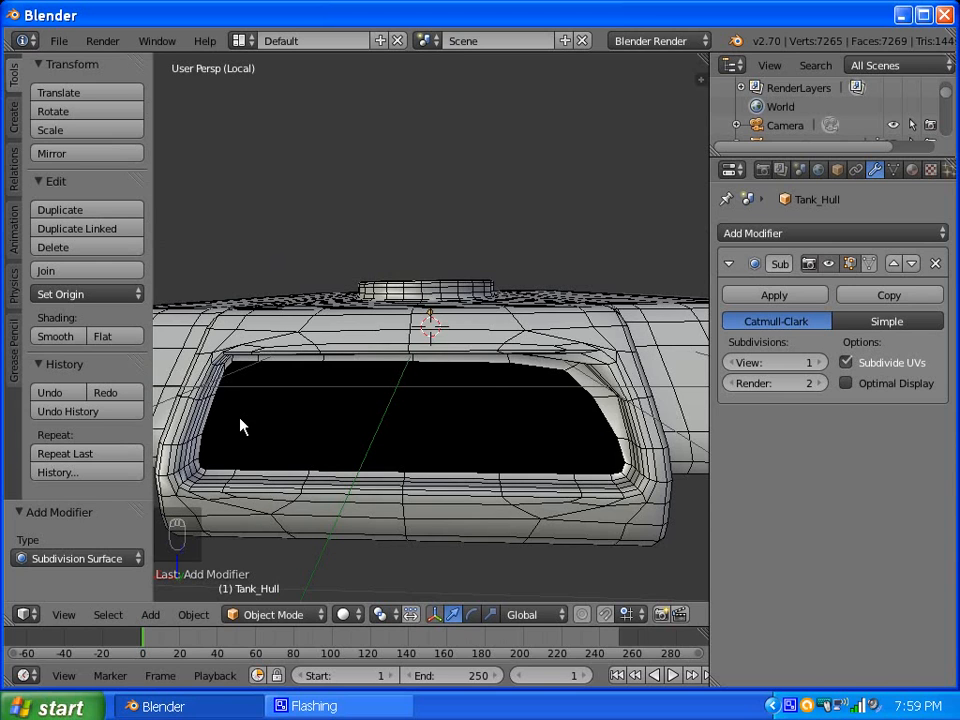
scroll(591, 407, up, 3)
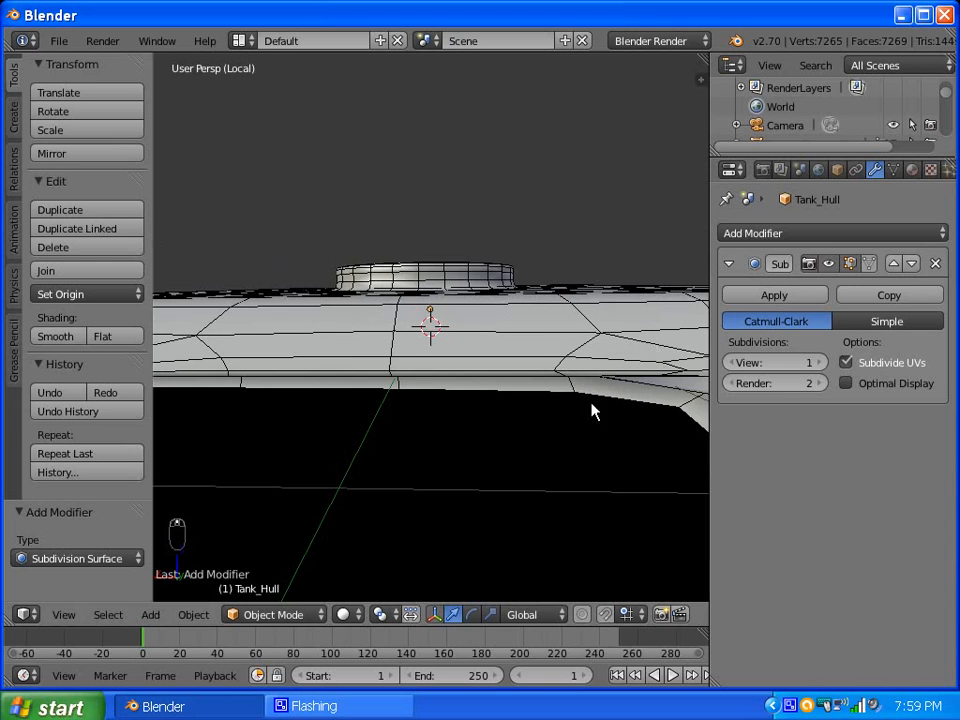
scroll(478, 397, down, 3)
middle_drag(328, 388, 348, 371)
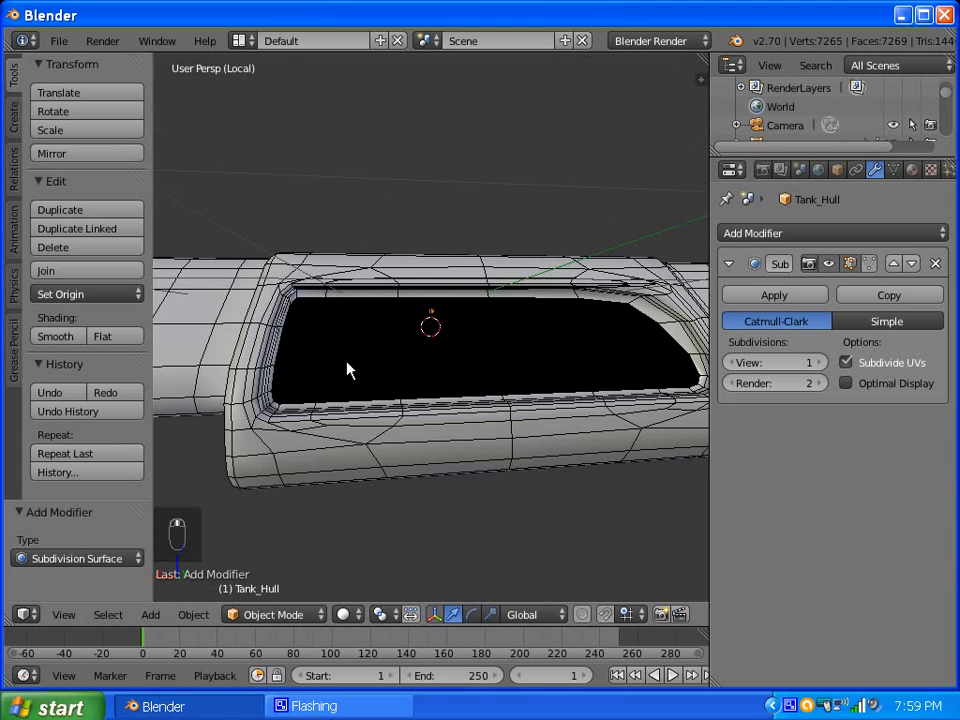
middle_drag(398, 338, 338, 283)
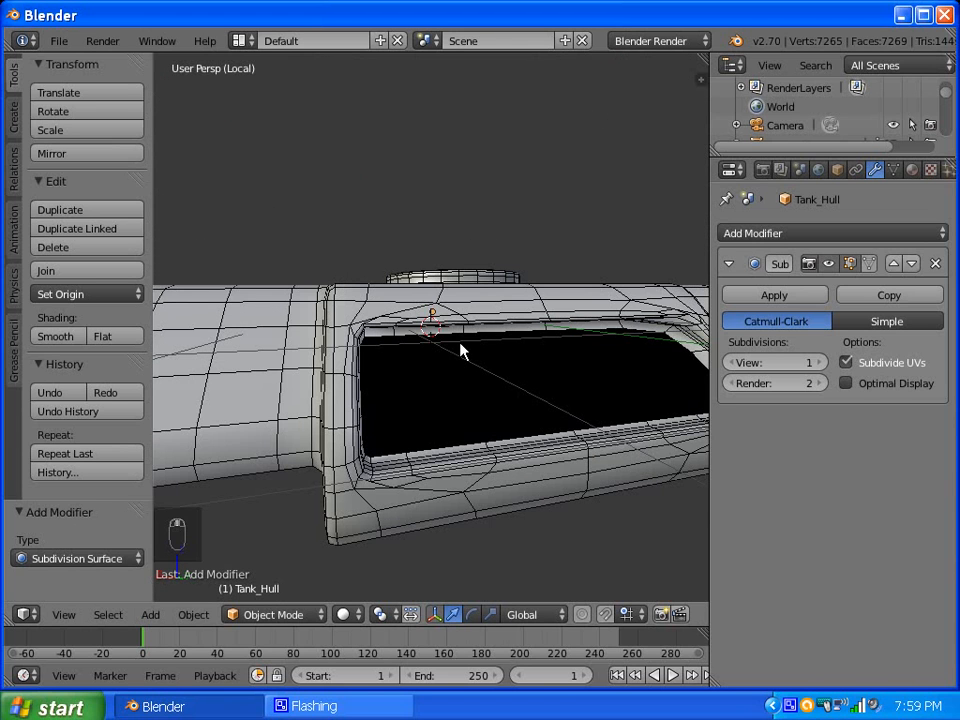
middle_drag(462, 350, 398, 357)
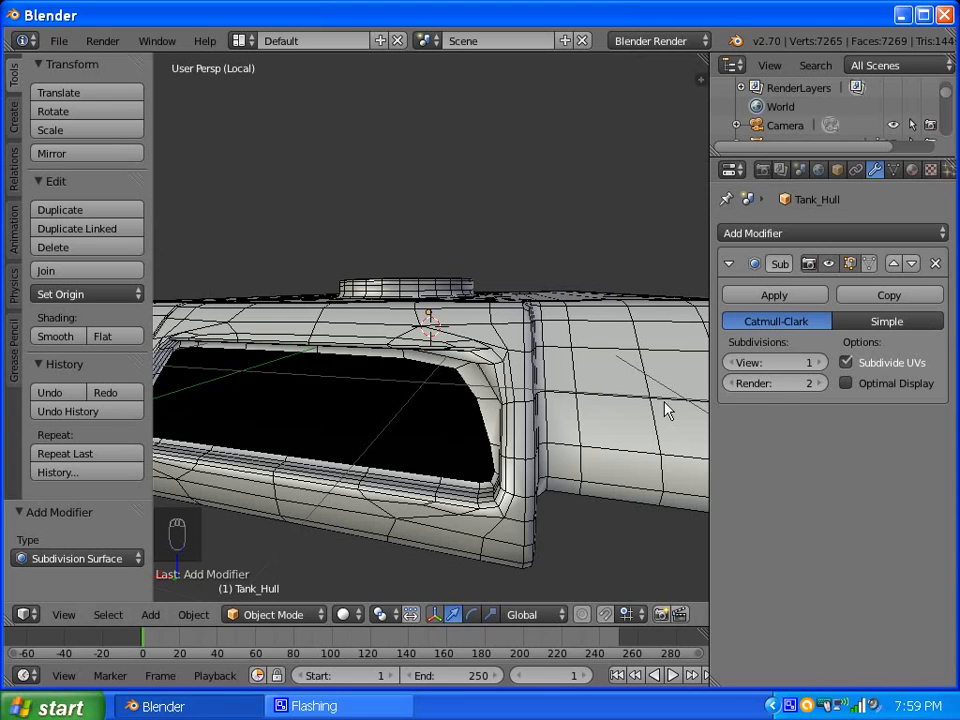
Turn off the Subdivision Surface modifier's viewport display and enter Edit Mode on the hull.
click(828, 264)
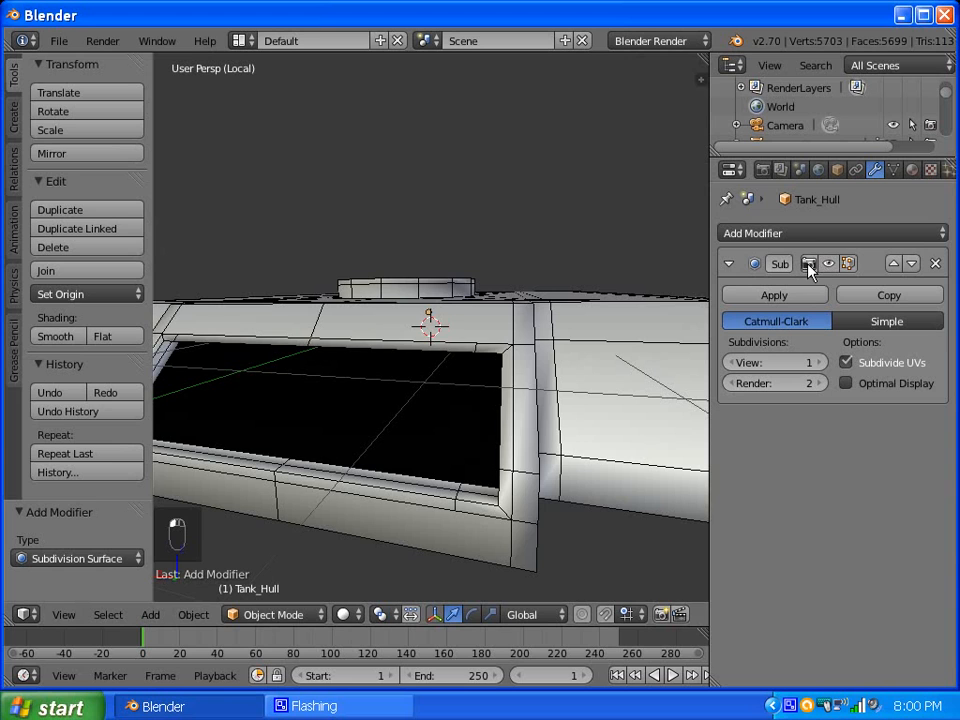
key(Tab)
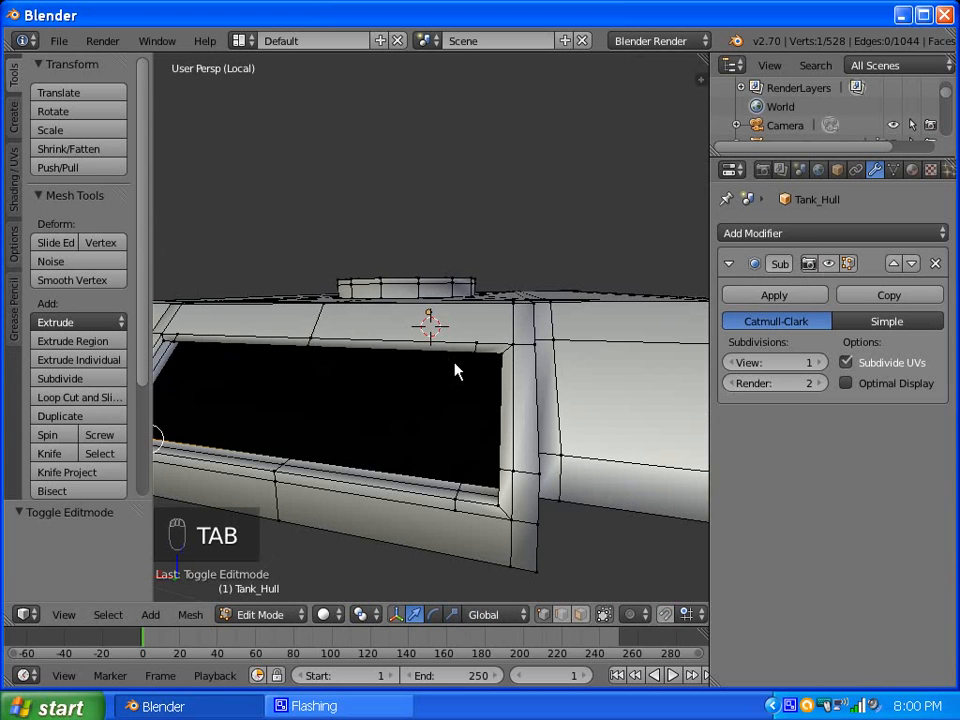
In wireframe, knife-cut a vertical edge at one side of the front opening, joining the lower support edge's vertex to the matching upper vertex.
key(z)
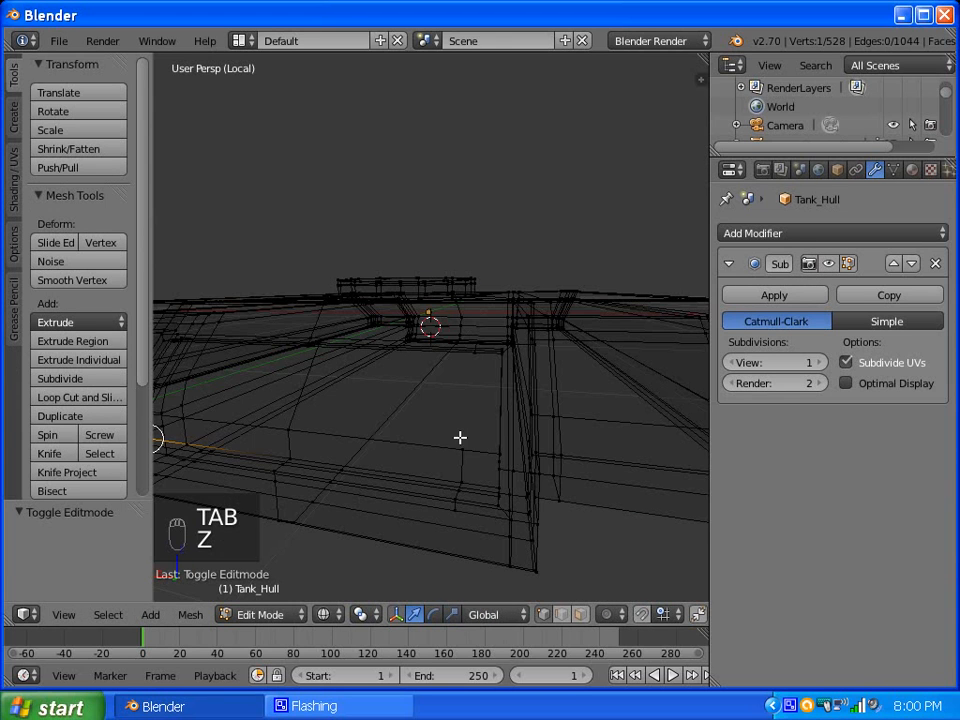
mouse_move(463, 433)
middle_down()
mouse_move(476, 407)
mouse_move(459, 430)
middle_up()
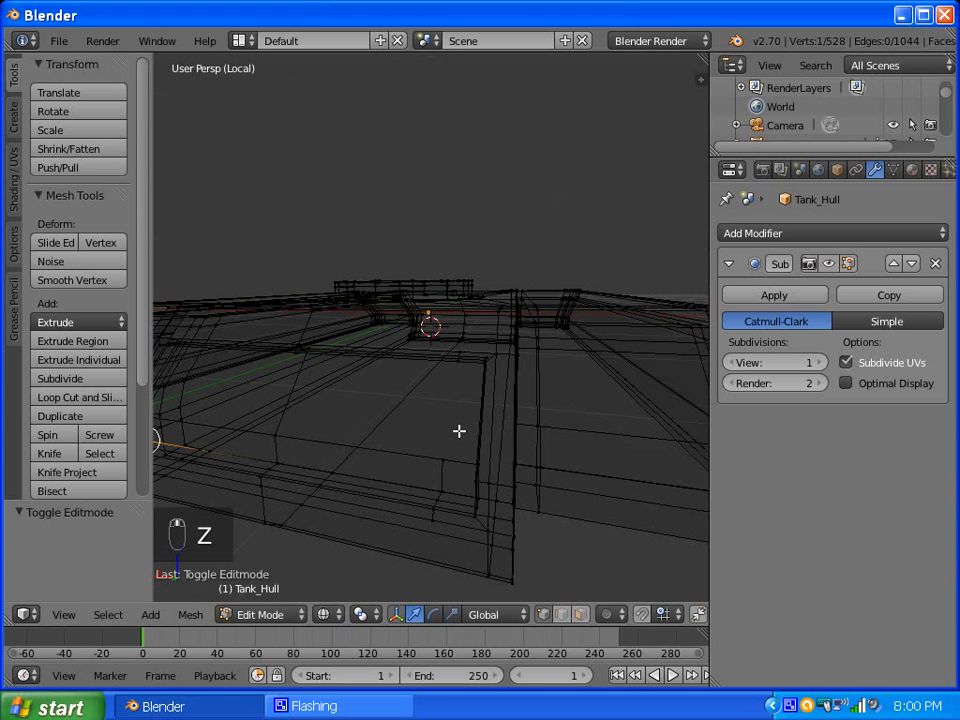
key(k)
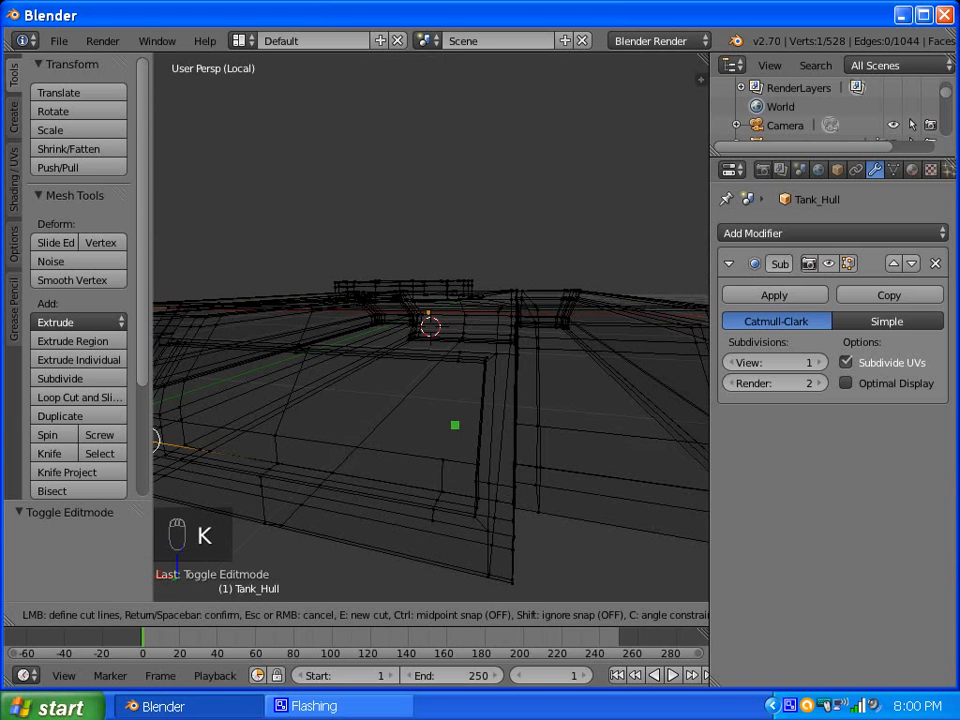
click(443, 459)
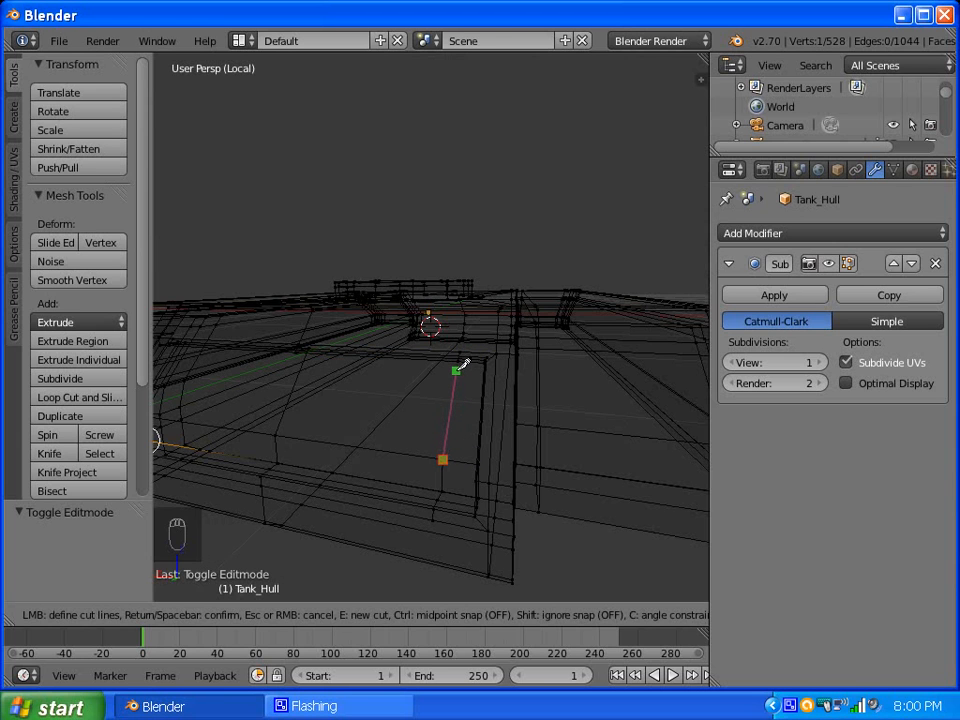
middle_drag(452, 366, 461, 392)
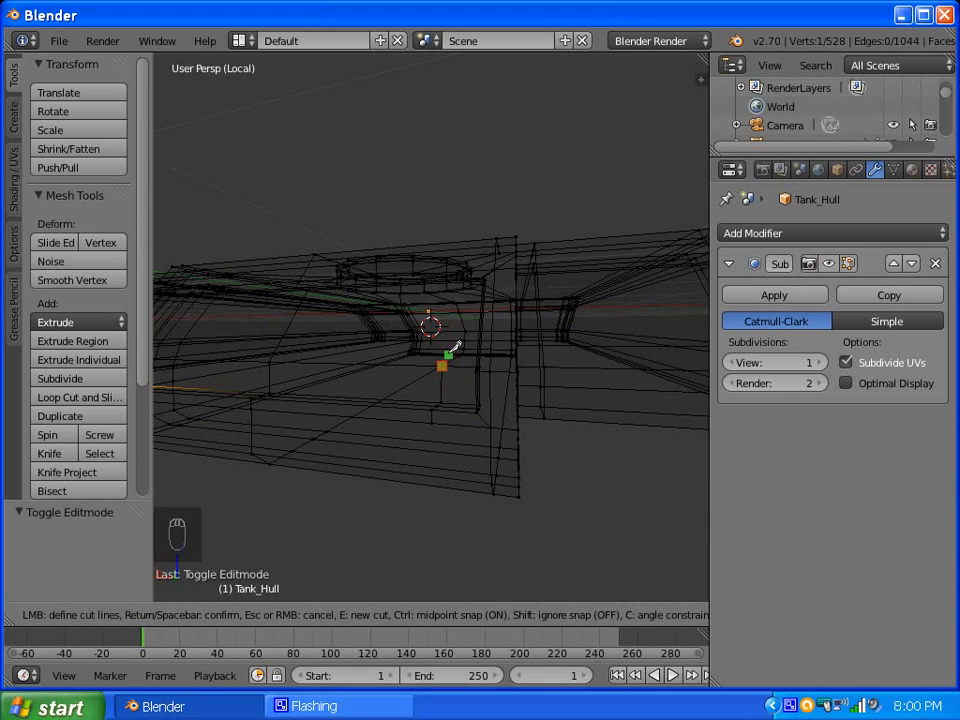
middle_drag(452, 343, 467, 306)
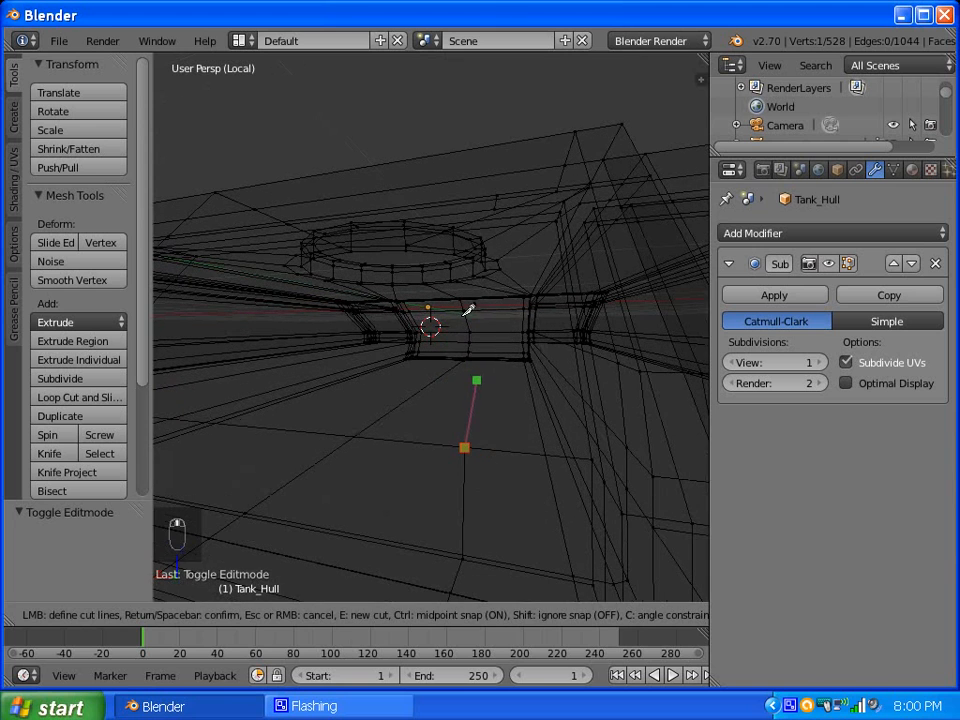
click(495, 209)
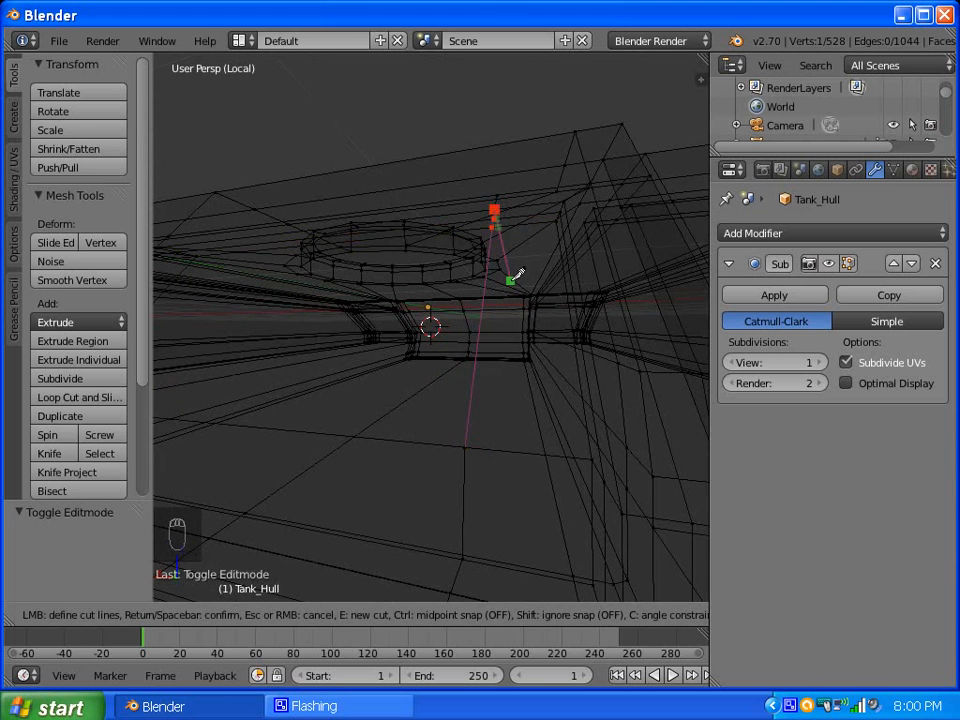
key(Return)
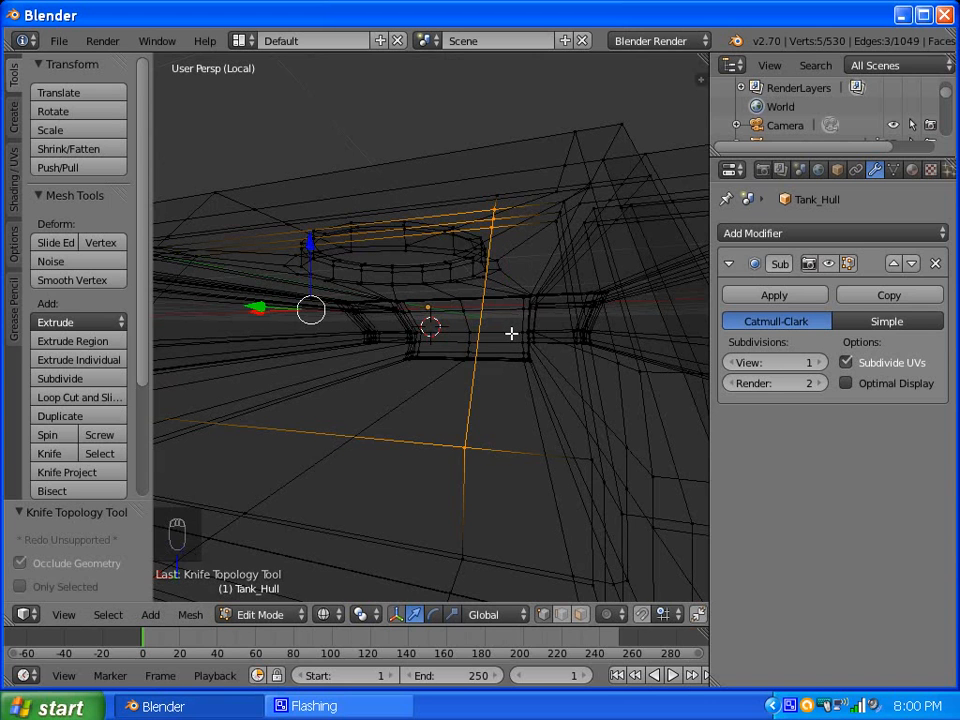
key(a)
mouse_move(484, 311)
middle_down()
mouse_move(499, 302)
mouse_move(481, 293)
middle_up()
scroll(478, 294, down, 3)
middle_drag(348, 328, 369, 349)
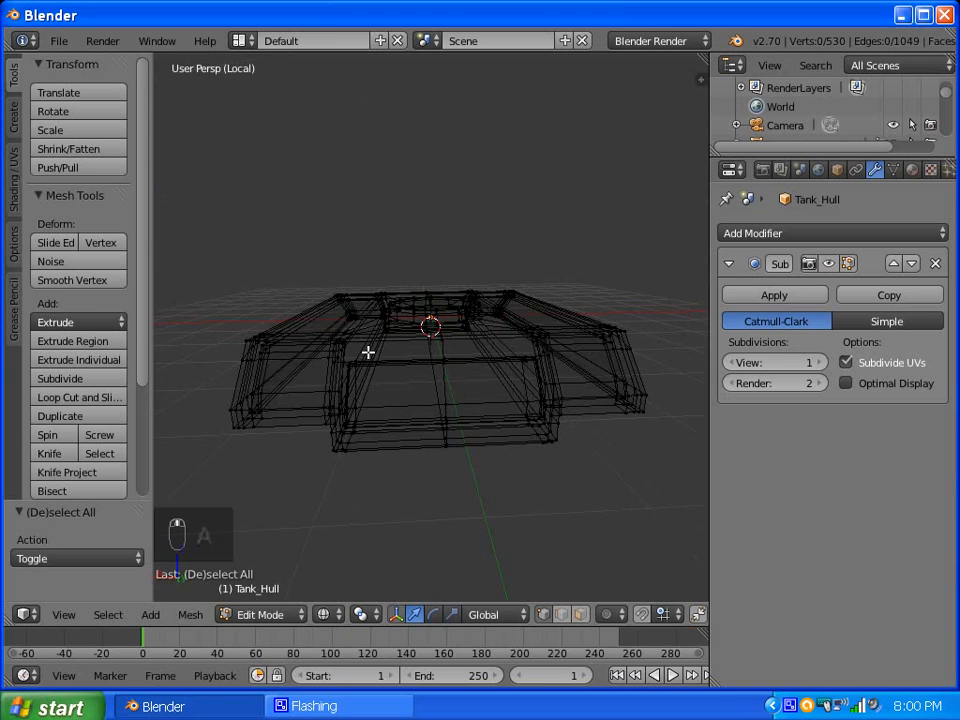
scroll(335, 384, up, 3)
scroll(335, 384, down, 2)
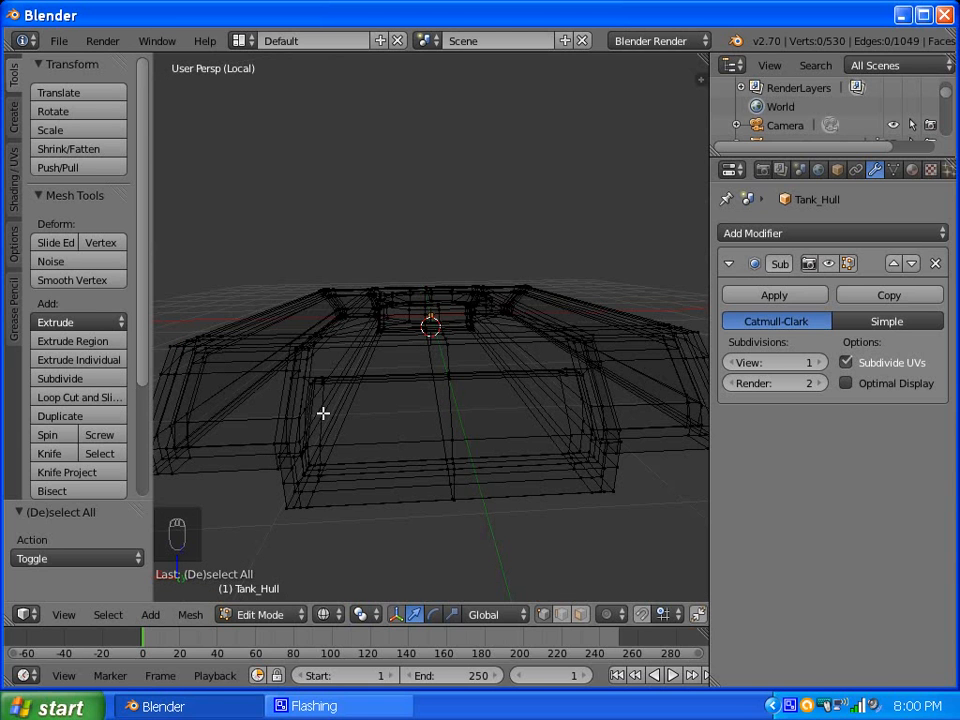
alt+right_click(321, 424)
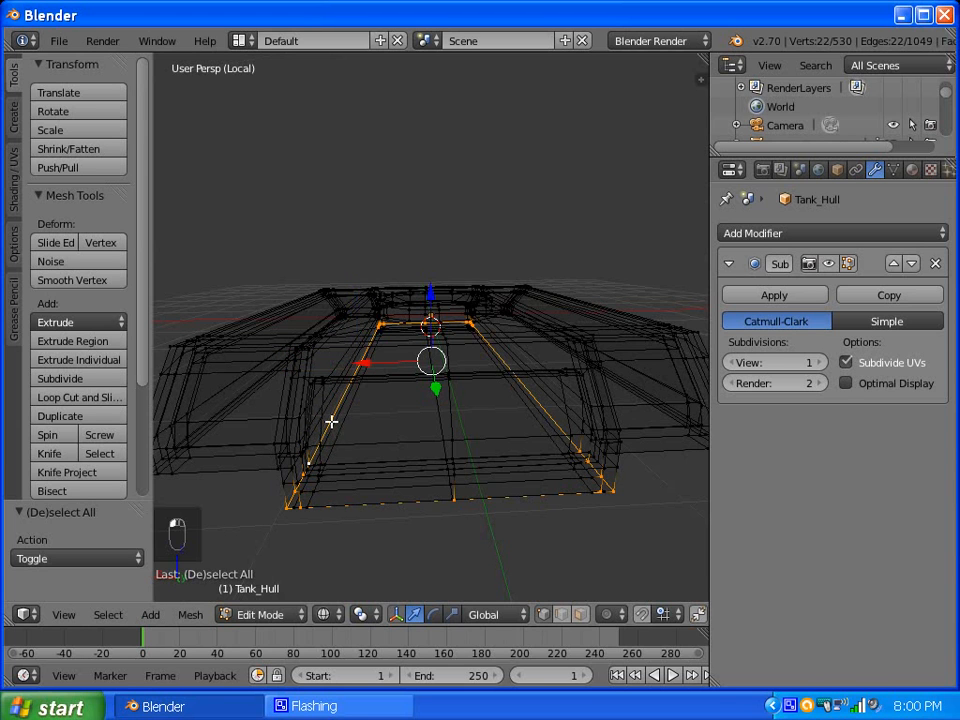
scroll(331, 422, up, 5)
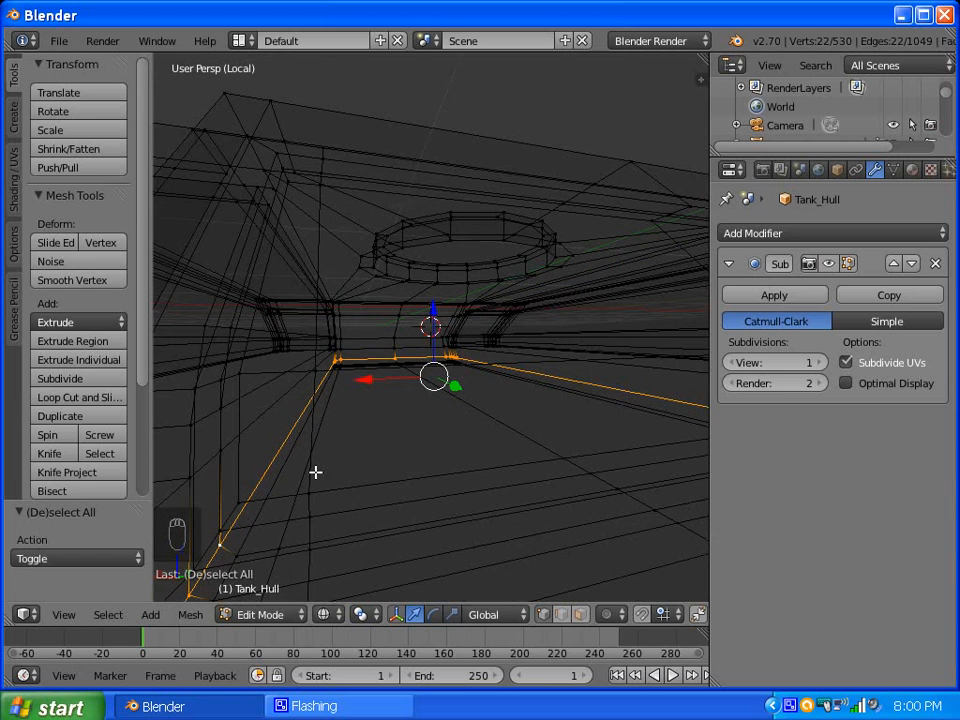
right_click(315, 472)
right_click(313, 370)
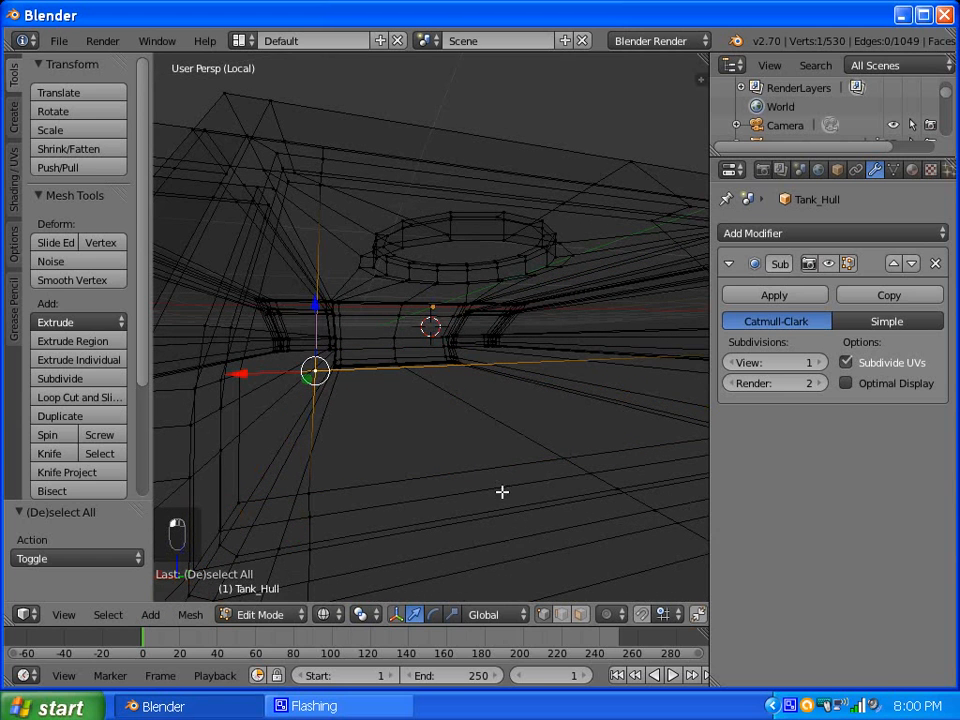
key(a)
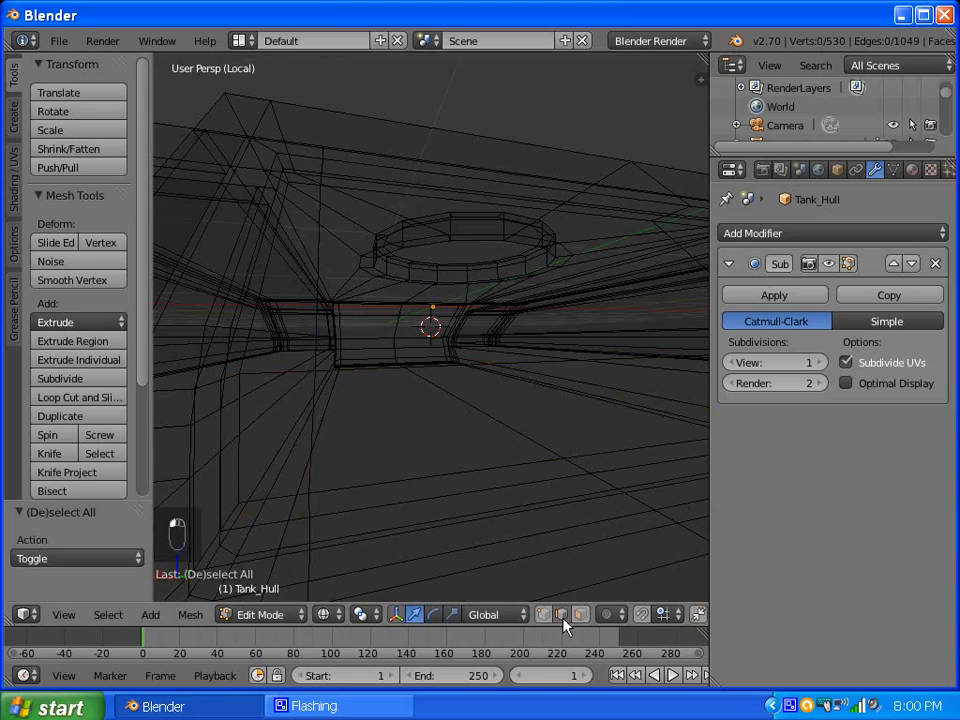
In edge select mode, select the vertical edge loop at the opposite side of the front opening and slide it close to the opening's corners.
right_click(316, 466)
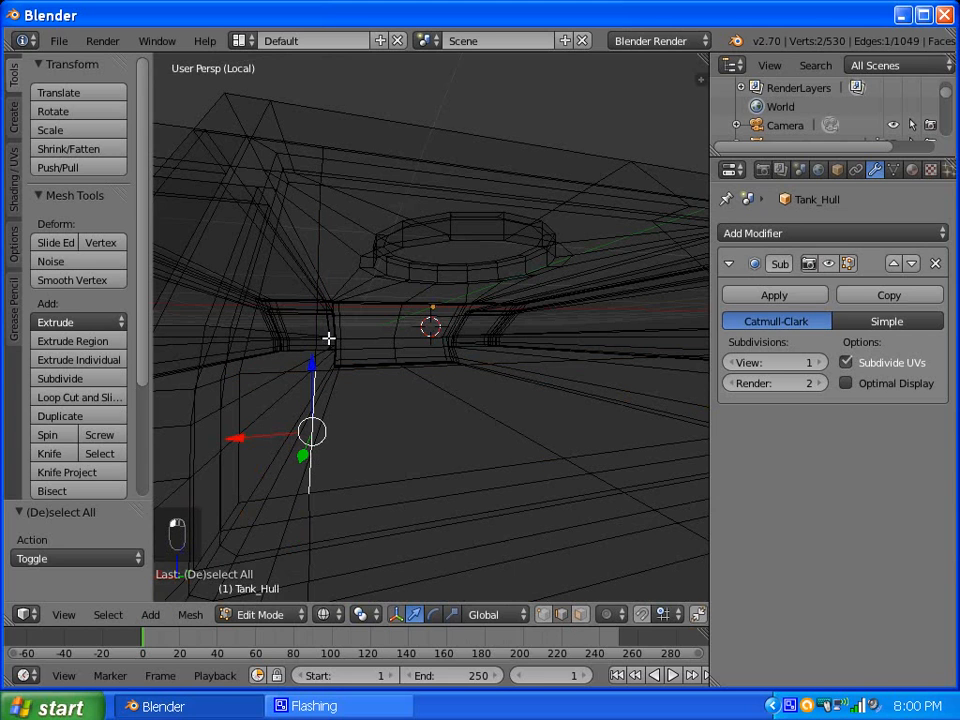
alt+right_click(316, 313)
alt+right_click(316, 327)
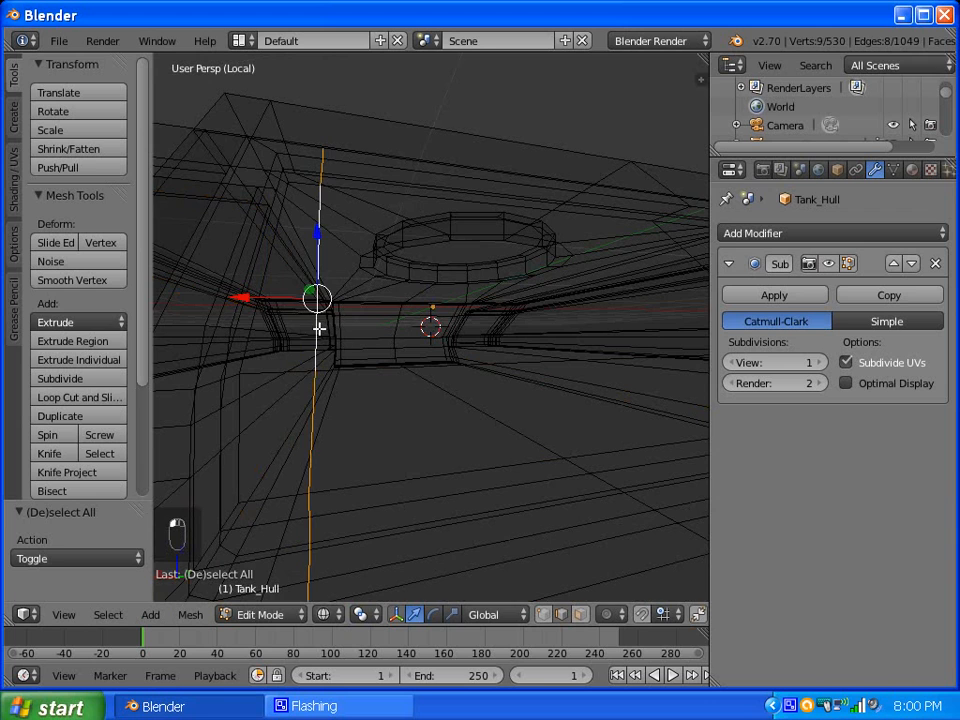
scroll(401, 349, down, 5)
scroll(384, 366, up, 5)
click(58, 243)
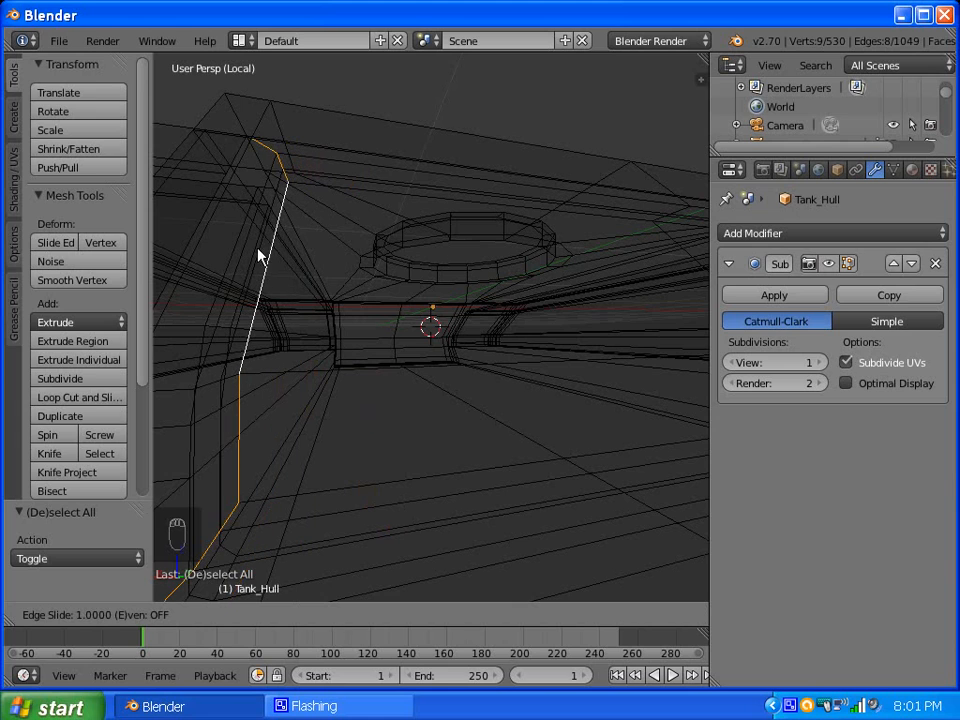
click(45, 240)
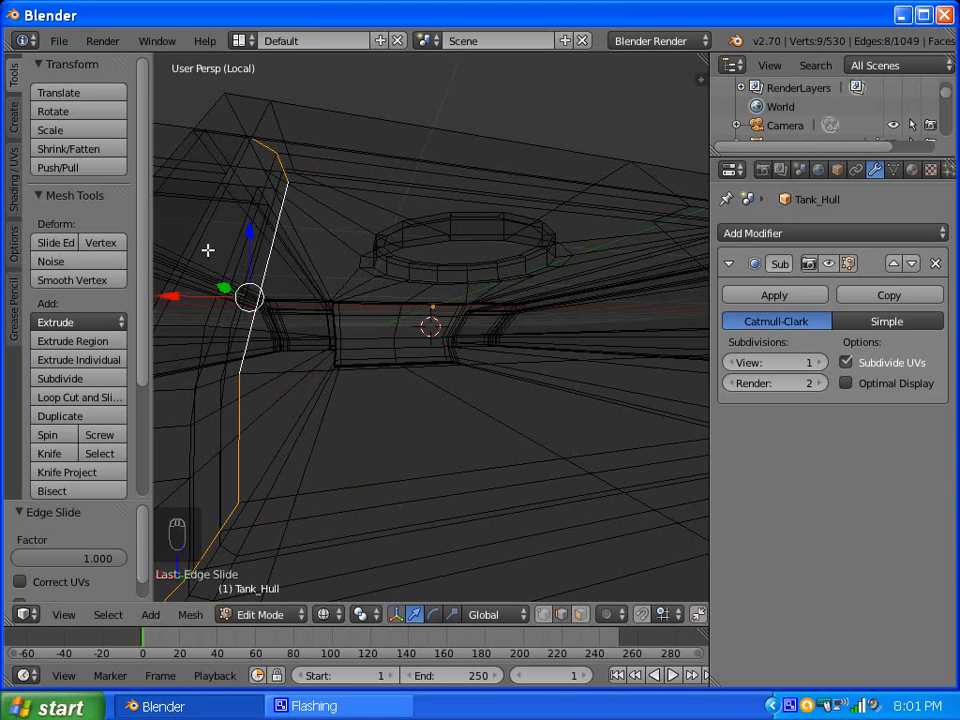
click(45, 243)
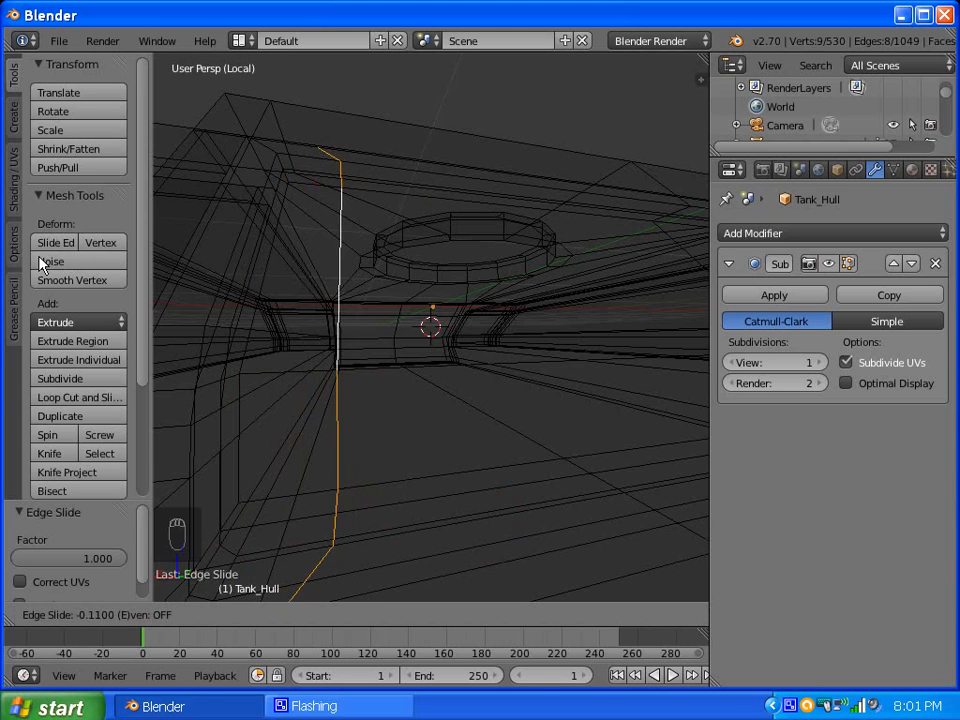
click(566, 250)
Edge-slide the newly cut vertical loop by -1.000 towards its side of the front opening, and back inward by 0.050.
middle_drag(566, 240, 420, 316)
key(a)
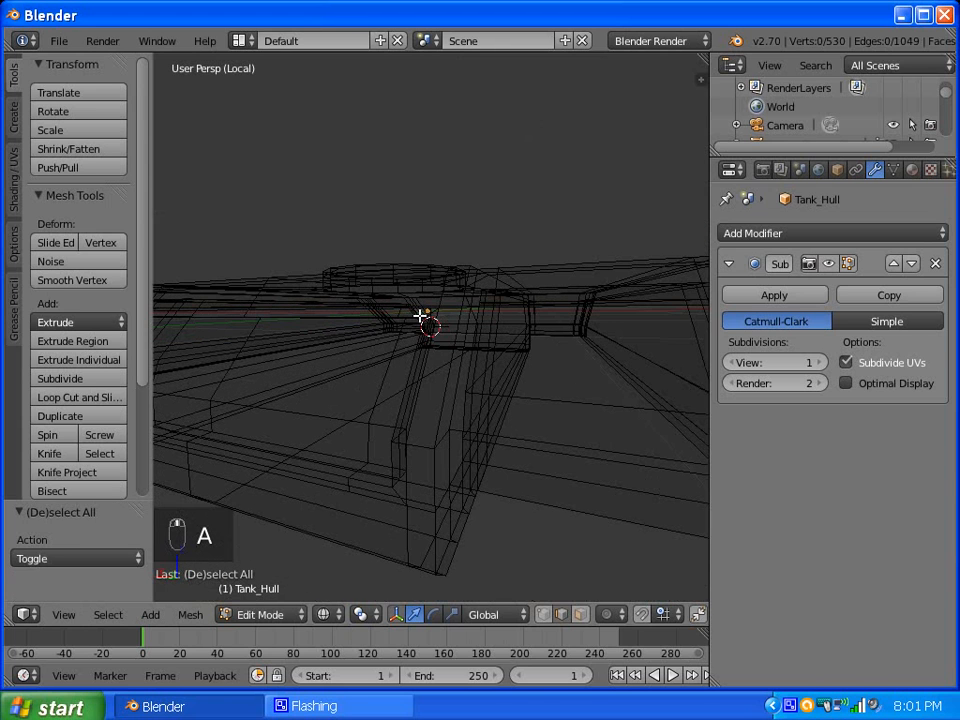
alt+right_click(368, 440)
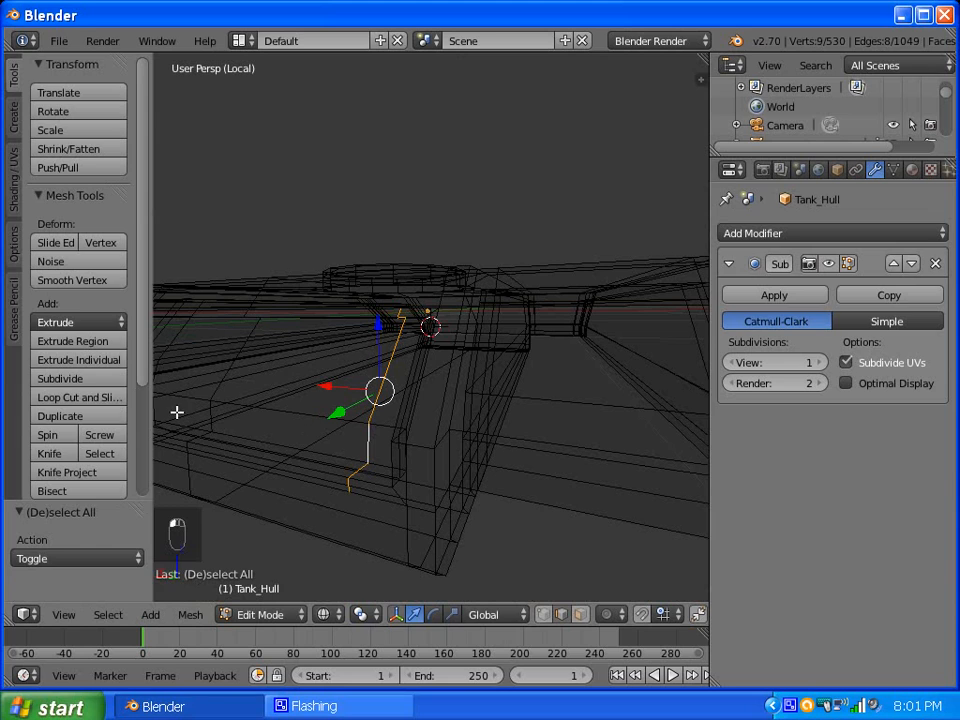
click(48, 243)
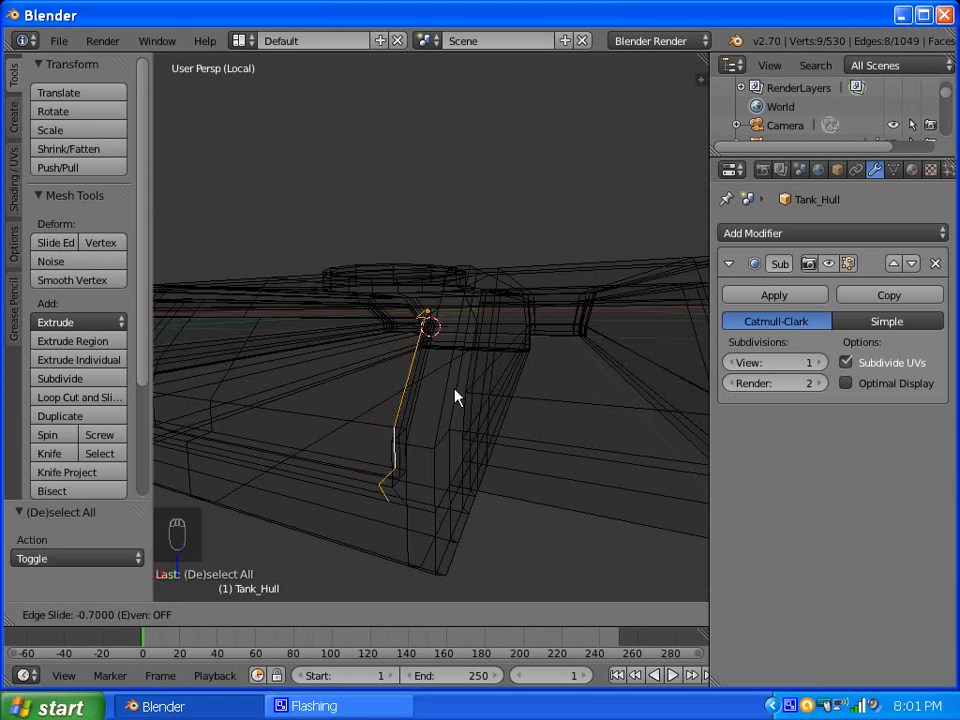
click(560, 478)
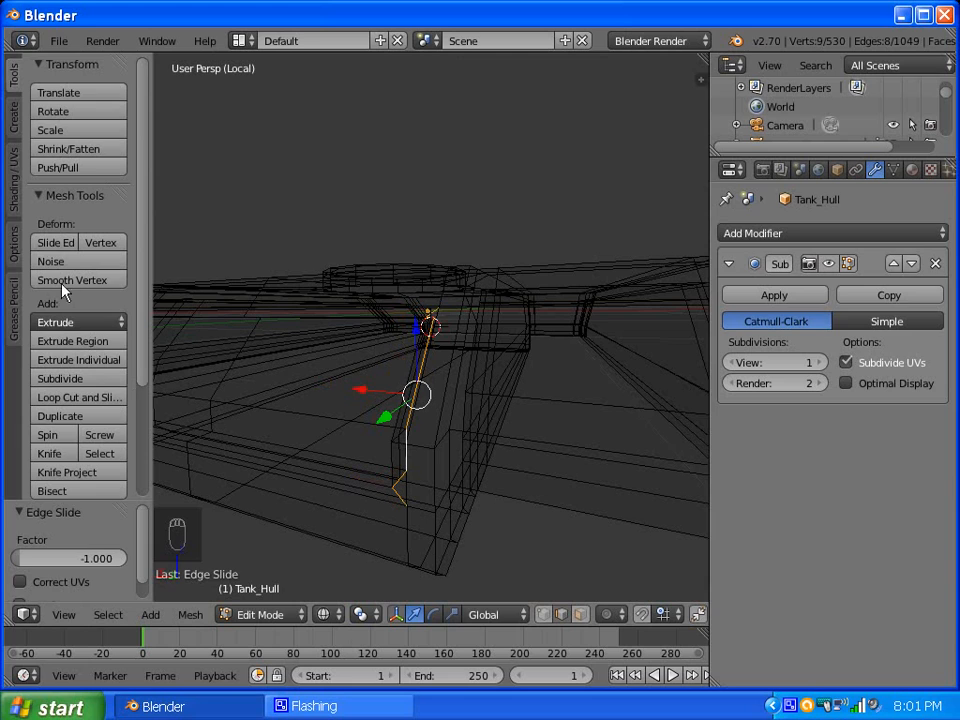
click(58, 243)
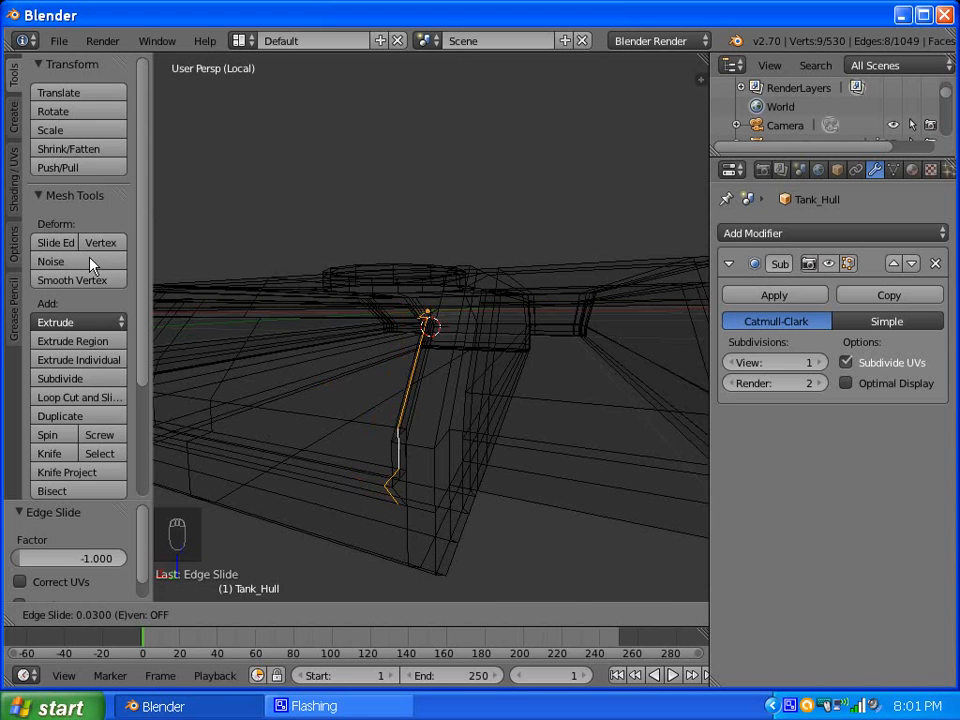
click(79, 261)
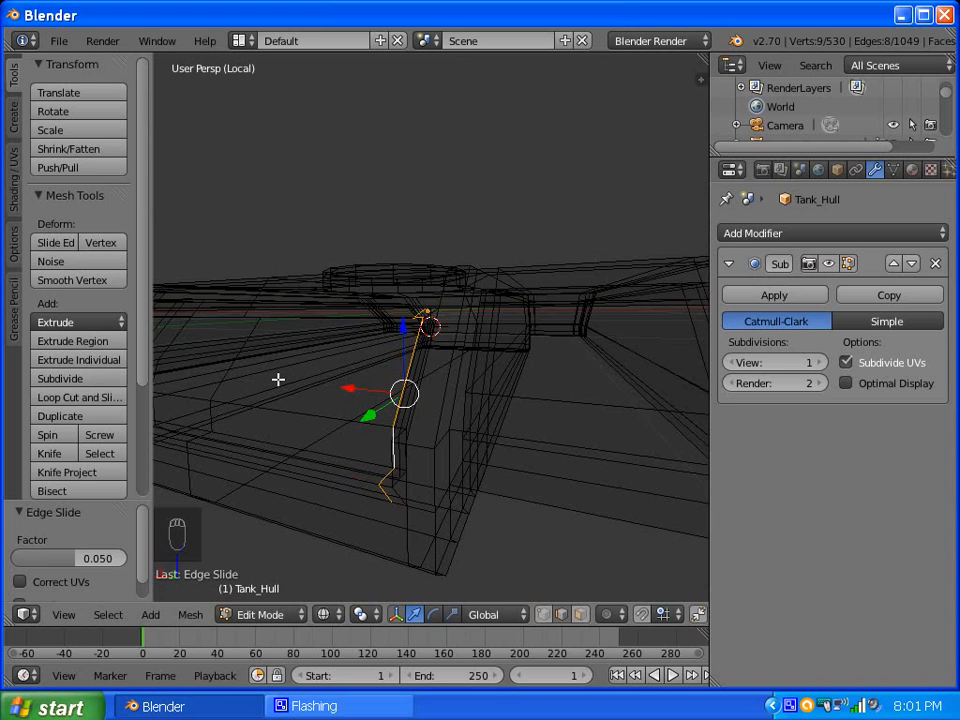
Return the deselected hull to solid shading and turn the Subdivision Surface modifier's viewport display back on in Edit Mode.
mouse_move(278, 380)
middle_down()
mouse_move(298, 354)
mouse_move(335, 360)
mouse_move(291, 366)
middle_up()
scroll(405, 374, down, 4)
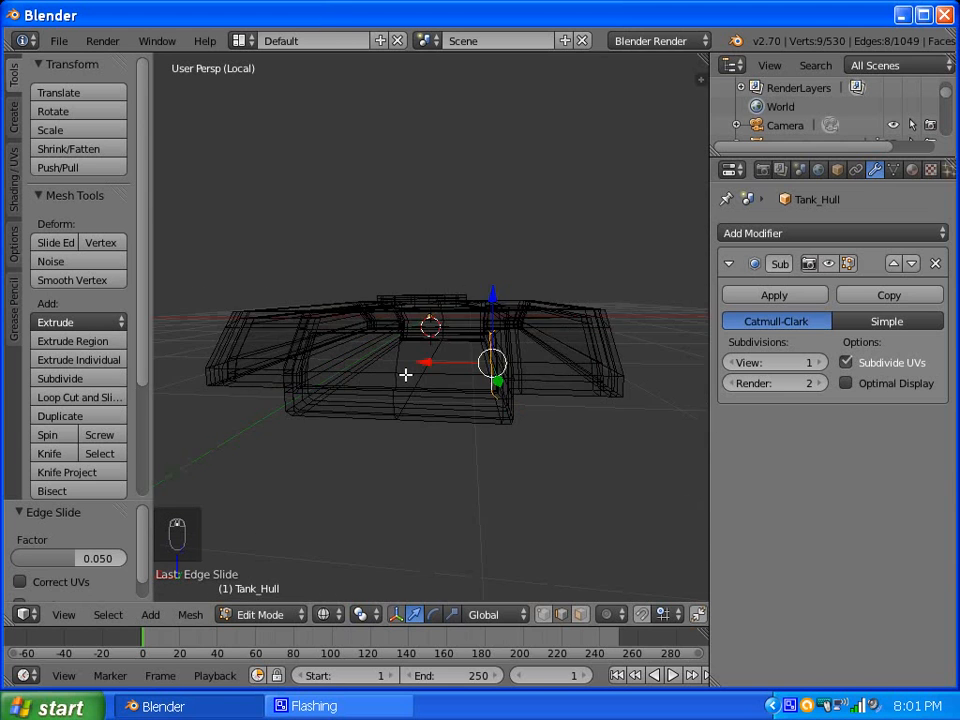
scroll(405, 374, up, 2)
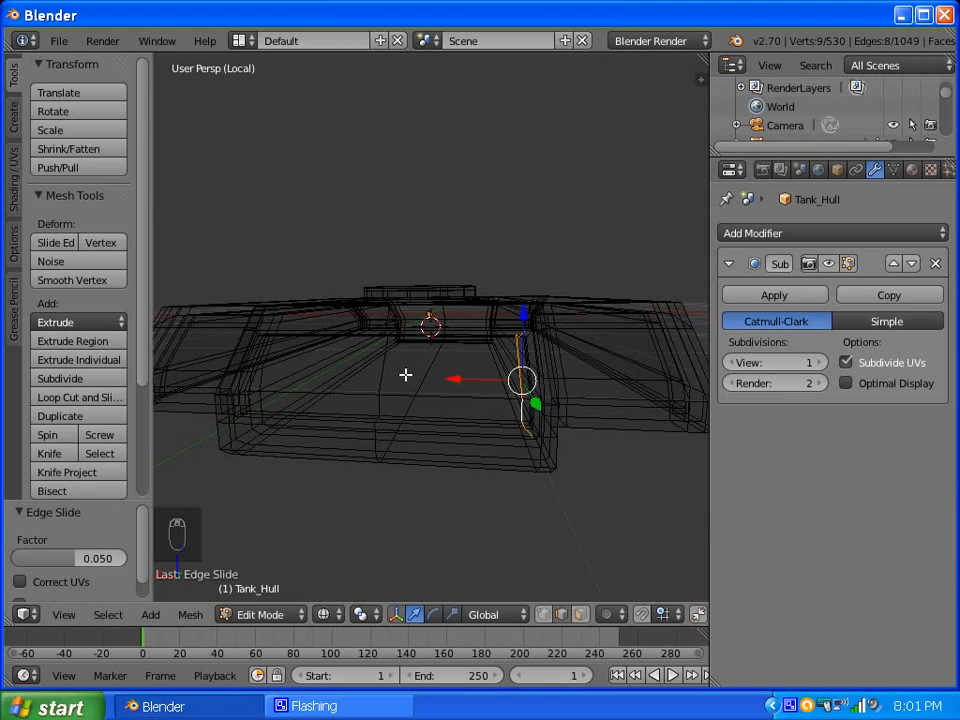
key(a)
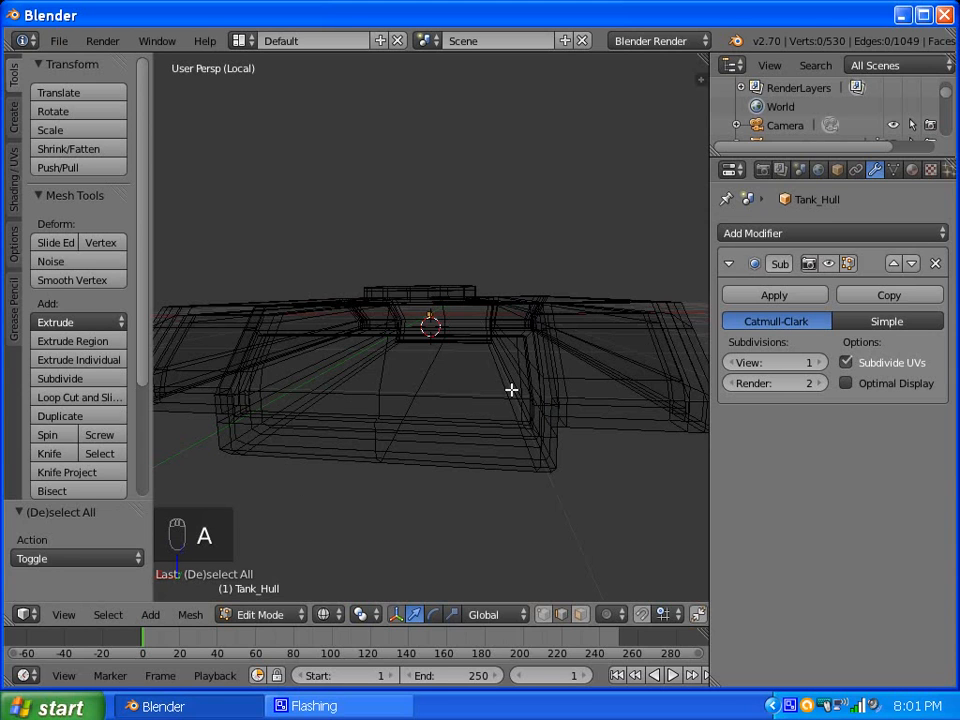
key(z)
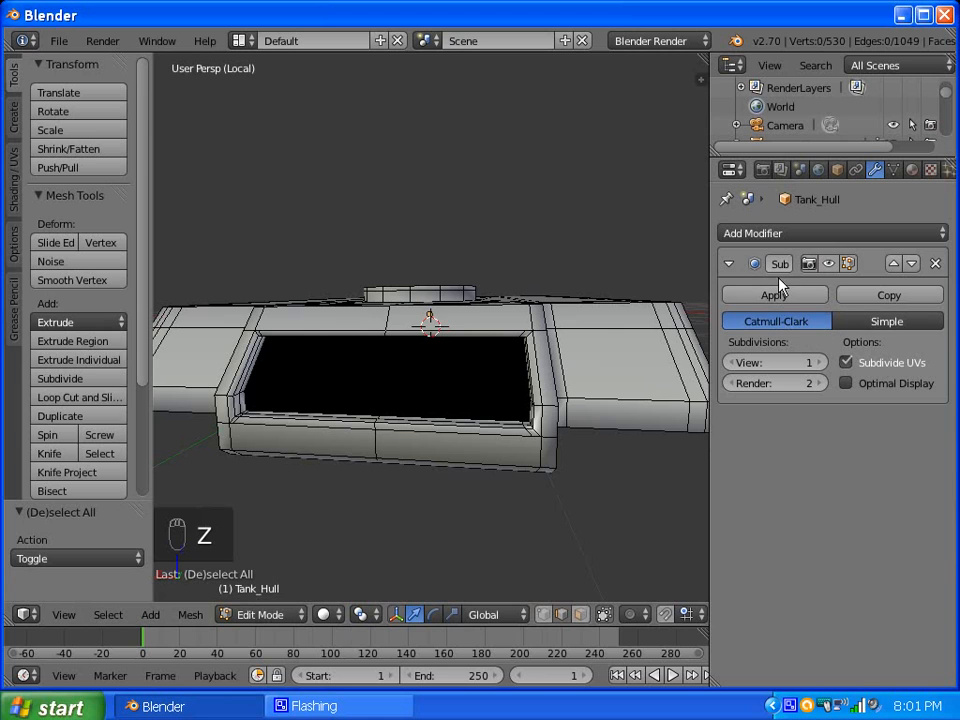
click(849, 262)
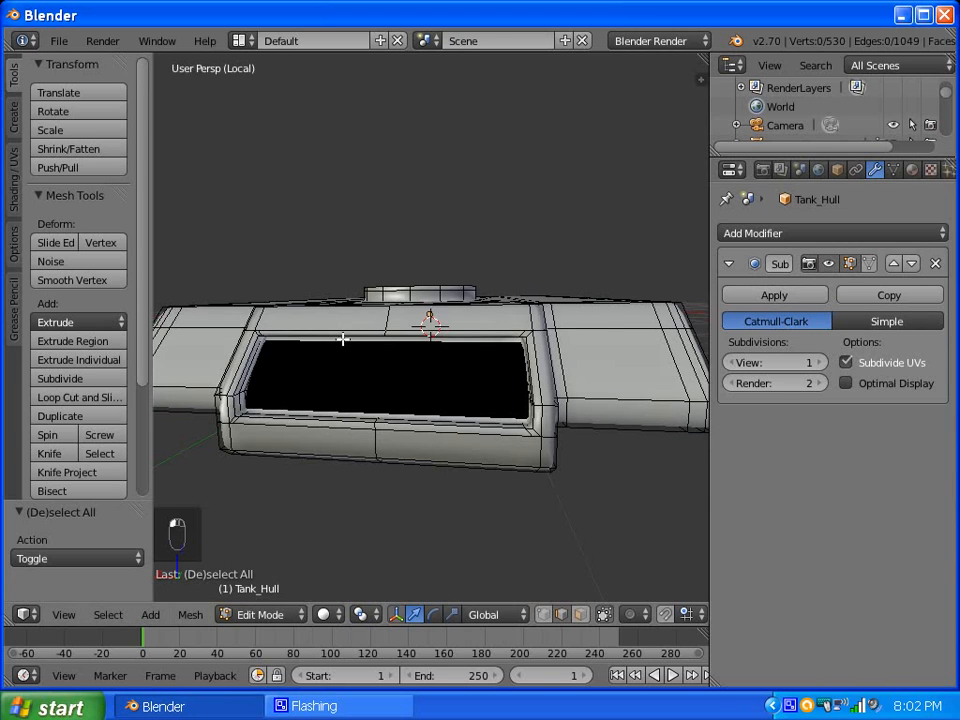
Inspect the subdivided hull from several angles, checking the front opening's corners, the turret ring and the side edges.
scroll(343, 340, up, 4)
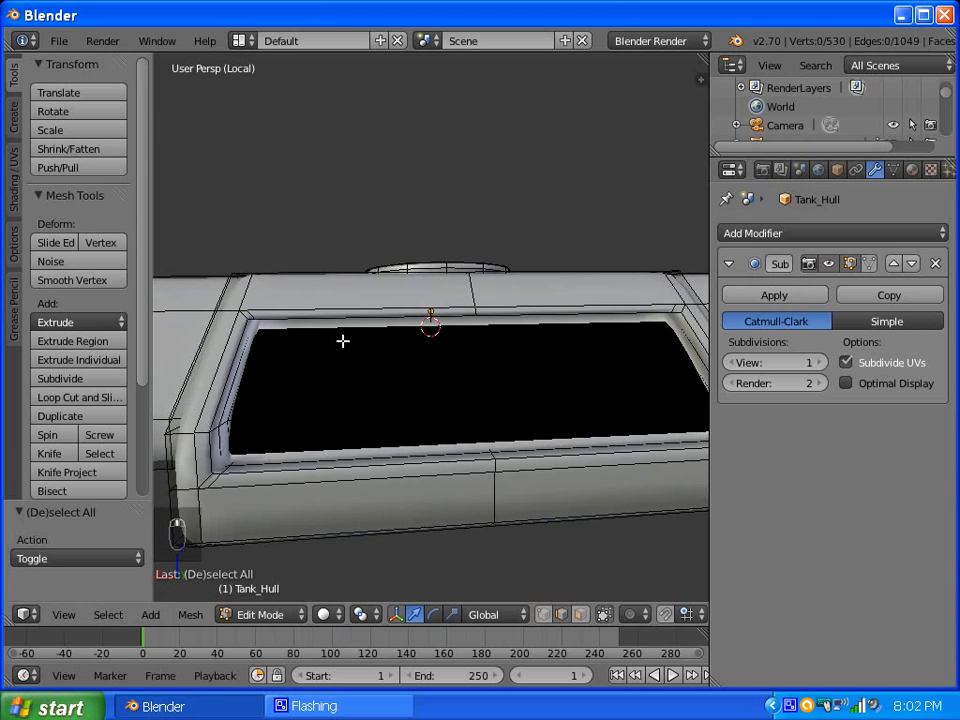
scroll(343, 341, down, 2)
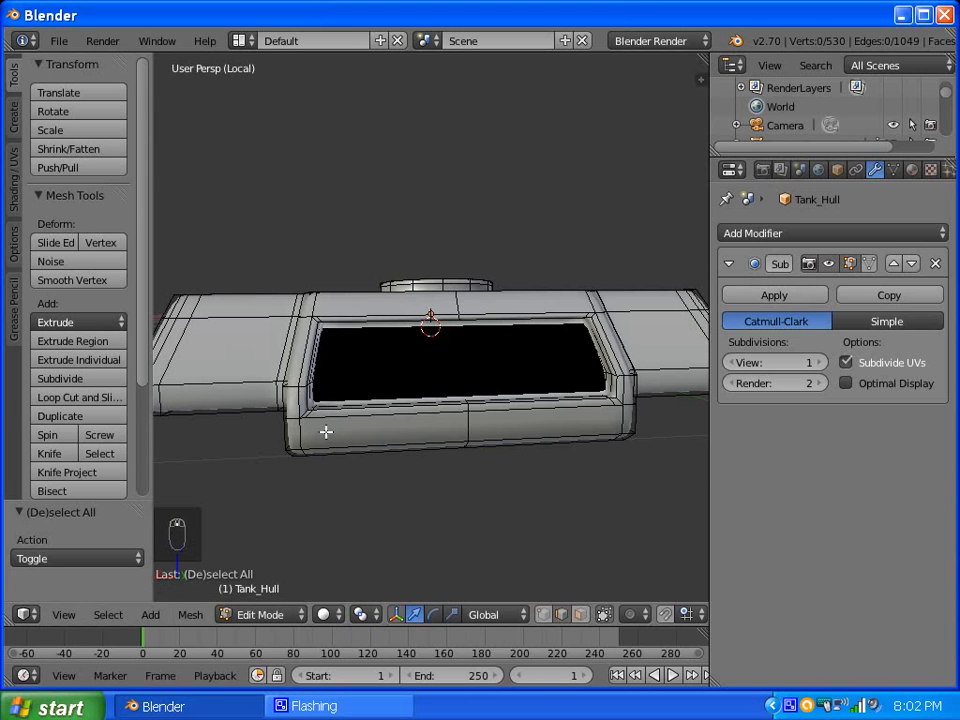
middle_drag(366, 362, 385, 456)
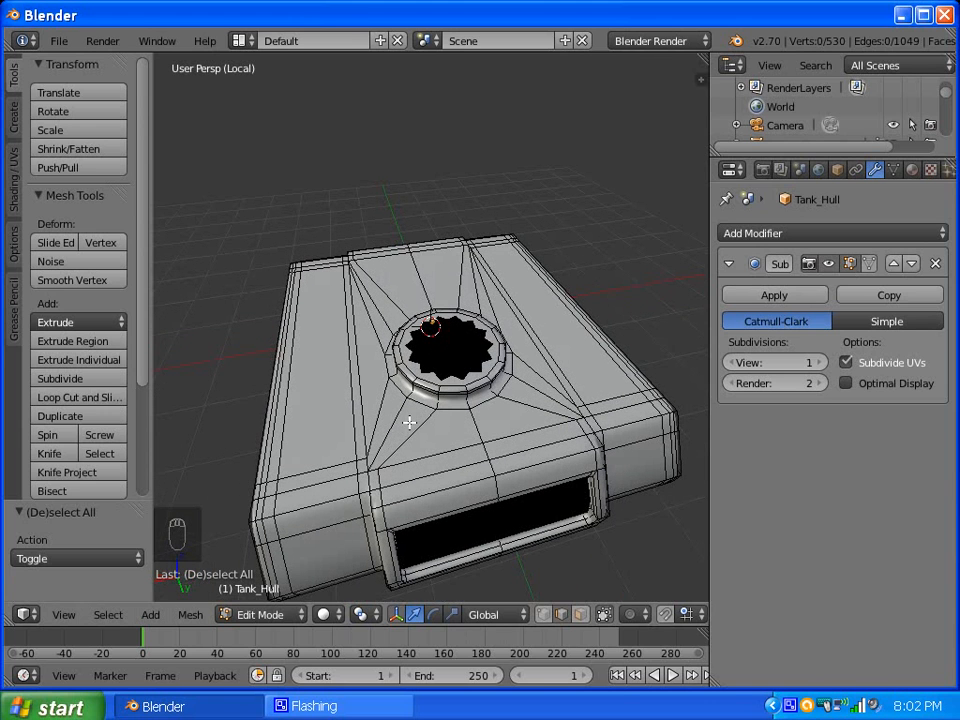
scroll(407, 420, up, 3)
scroll(408, 422, down, 5)
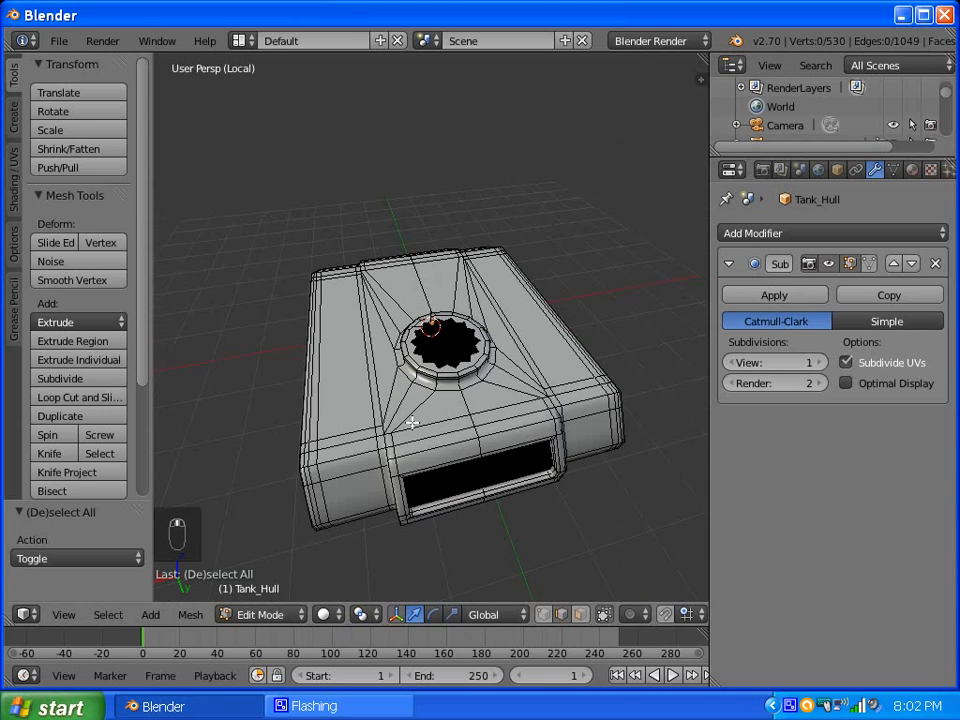
middle_drag(412, 422, 298, 349)
scroll(388, 388, up, 4)
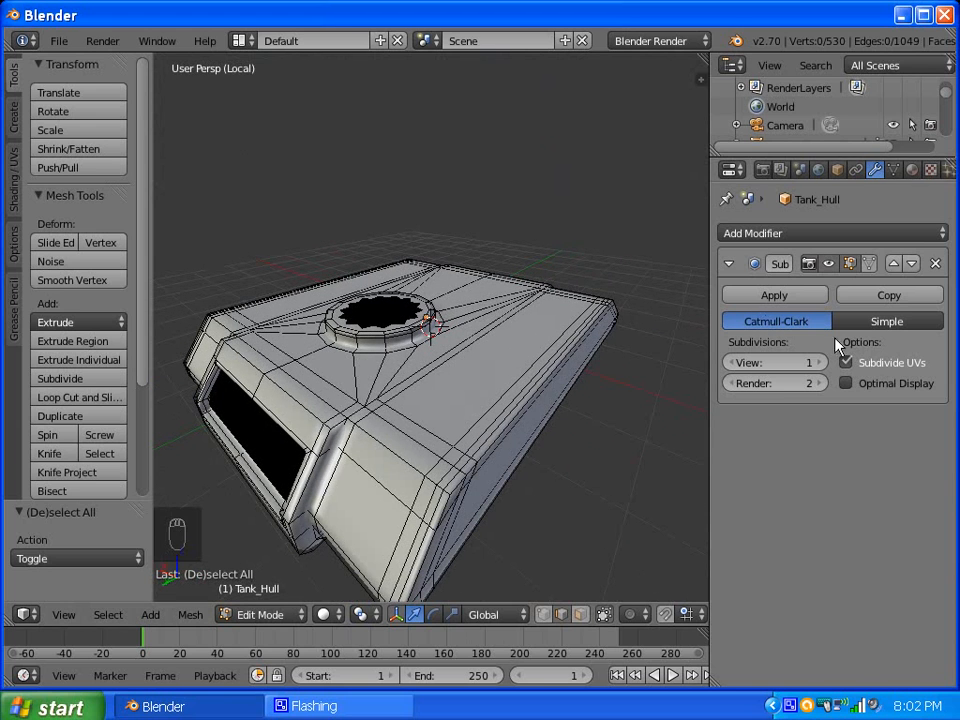
Exit local view to show the whole tank, and switch the hull back to Object Mode with everything deselected.
key(KP_Divide)
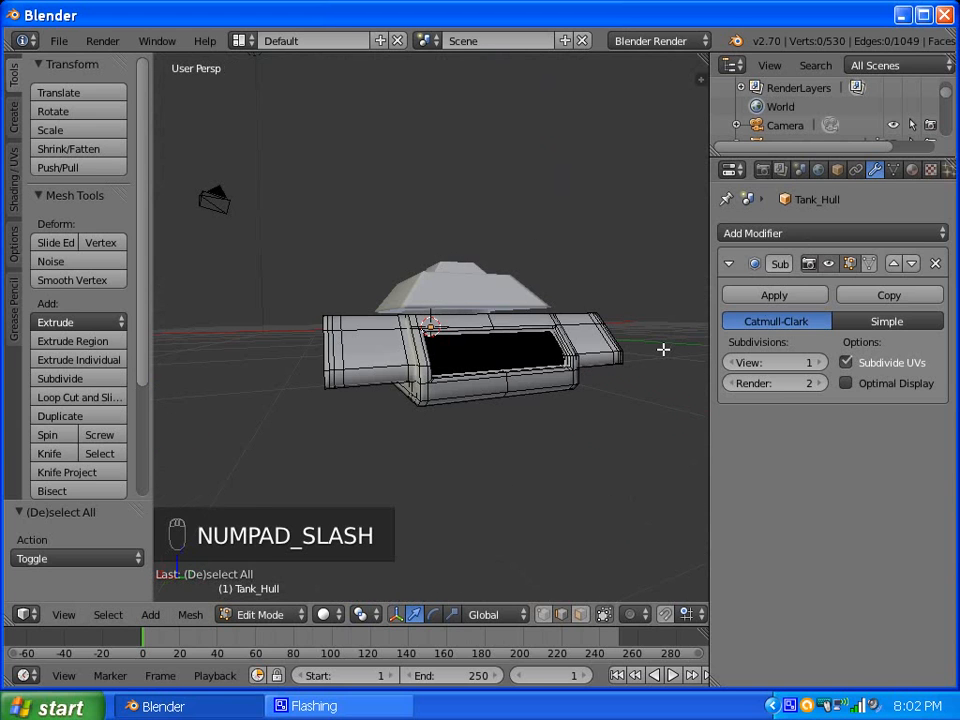
middle_drag(668, 379, 471, 369)
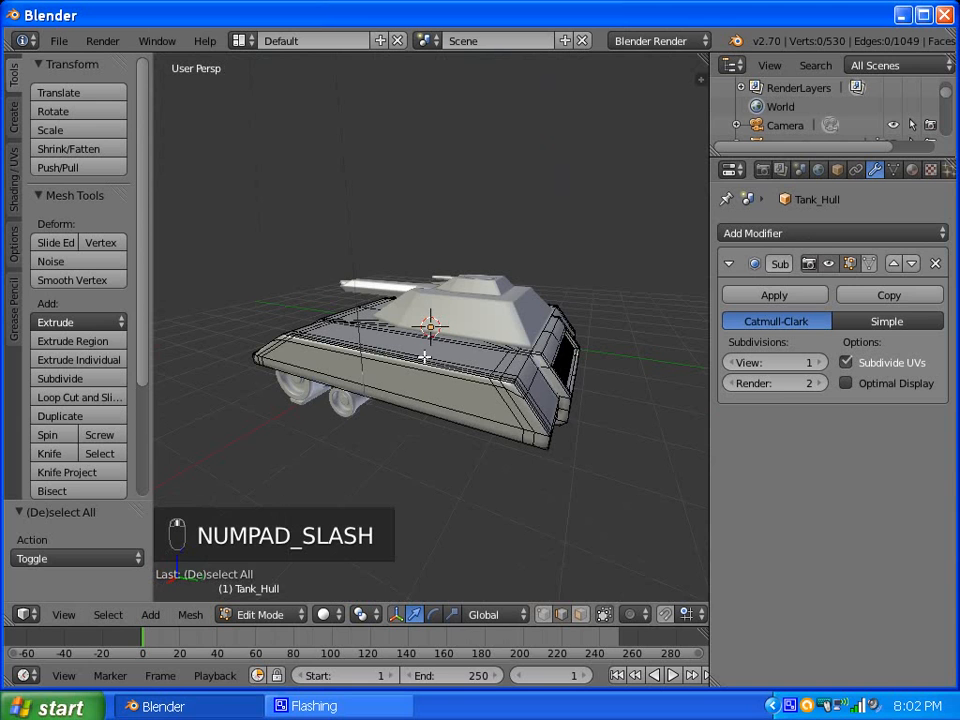
scroll(424, 357, up, 3)
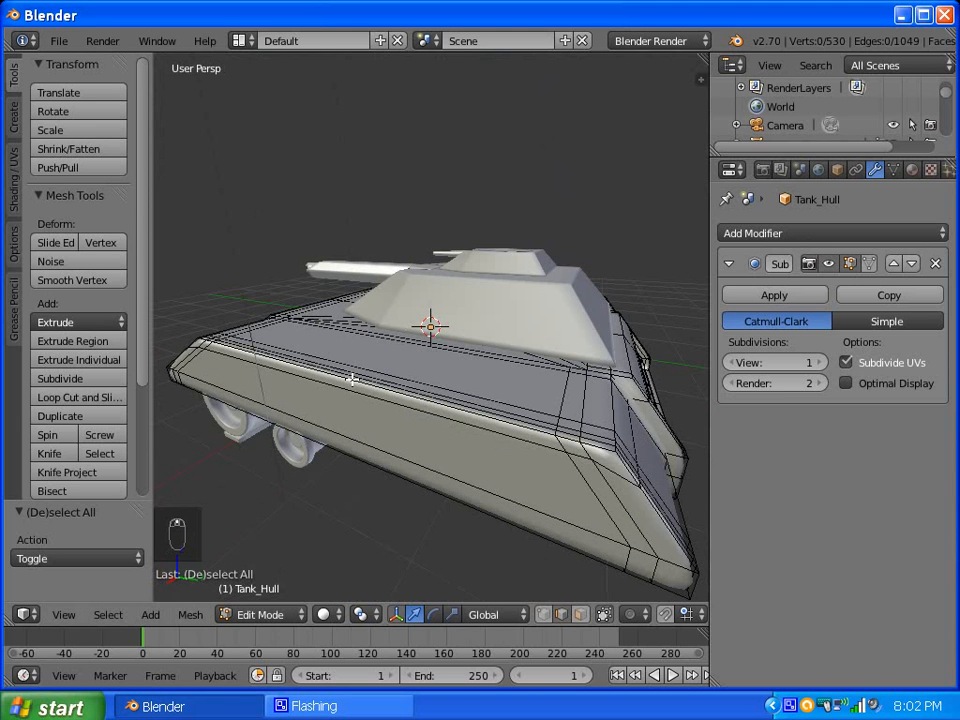
middle_drag(352, 379, 518, 398)
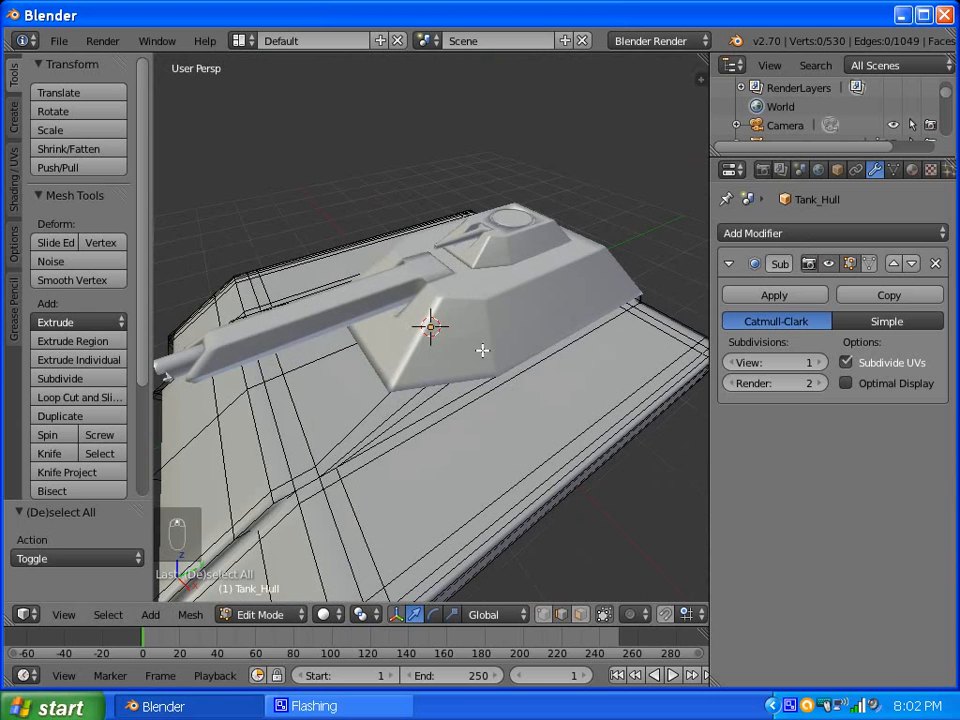
right_click(517, 309)
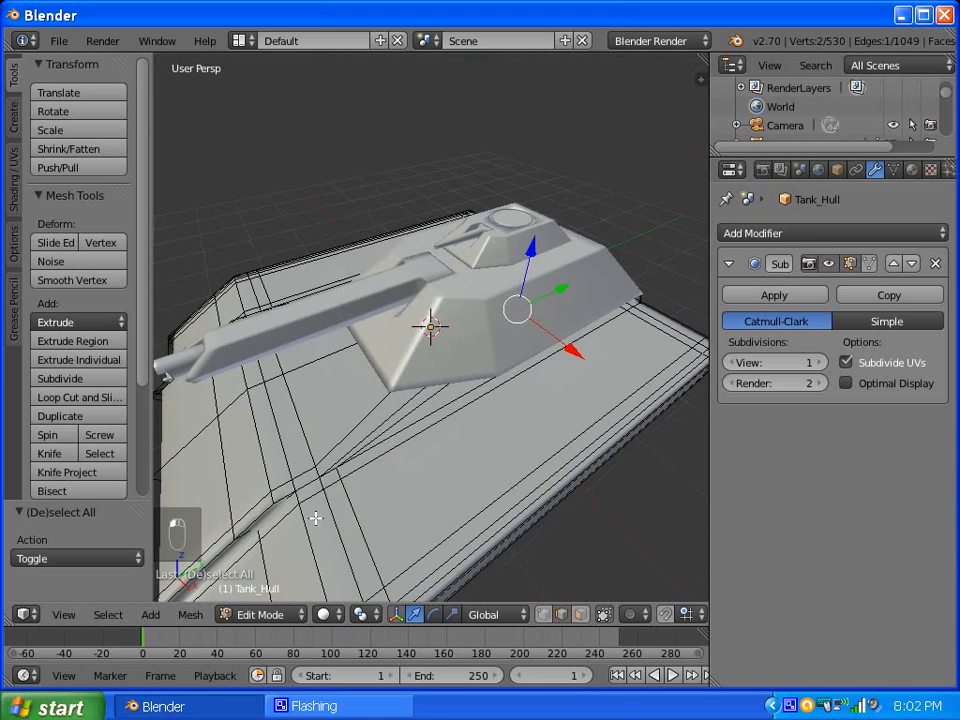
key(Tab)
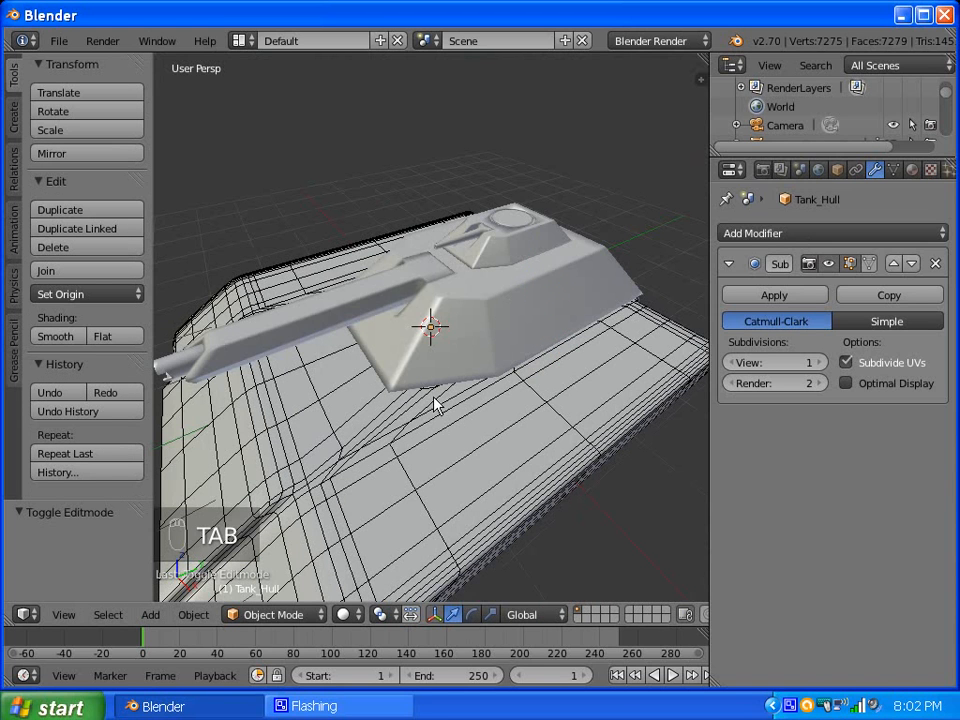
key(a)
key(a)
key(a)
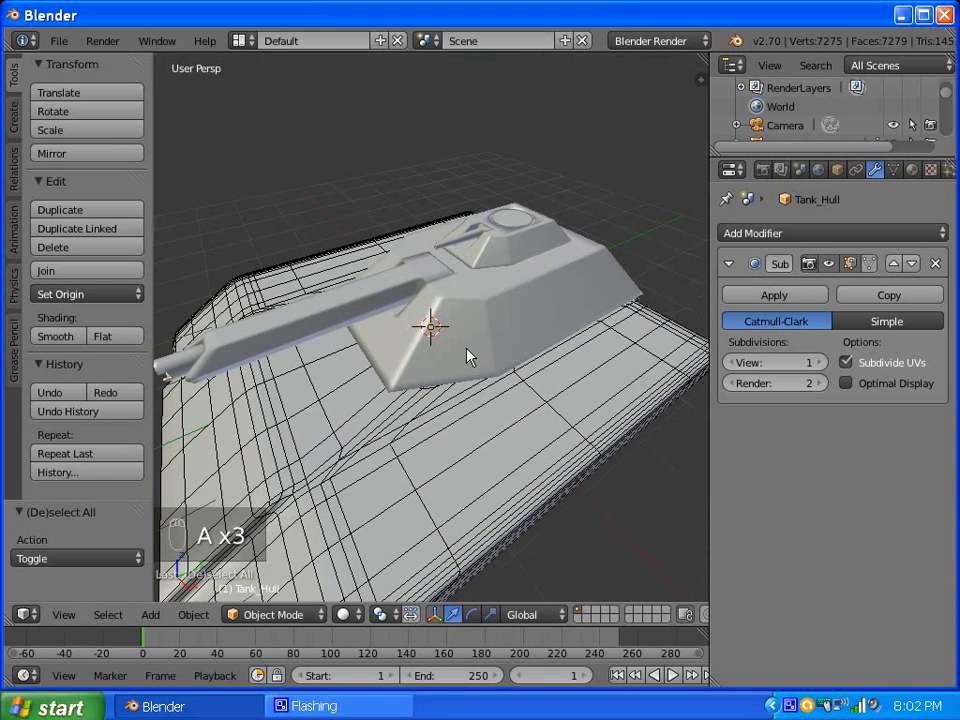
Add a Subdivision Surface modifier to the main turret and another to the main gun's housing.
right_click(479, 334)
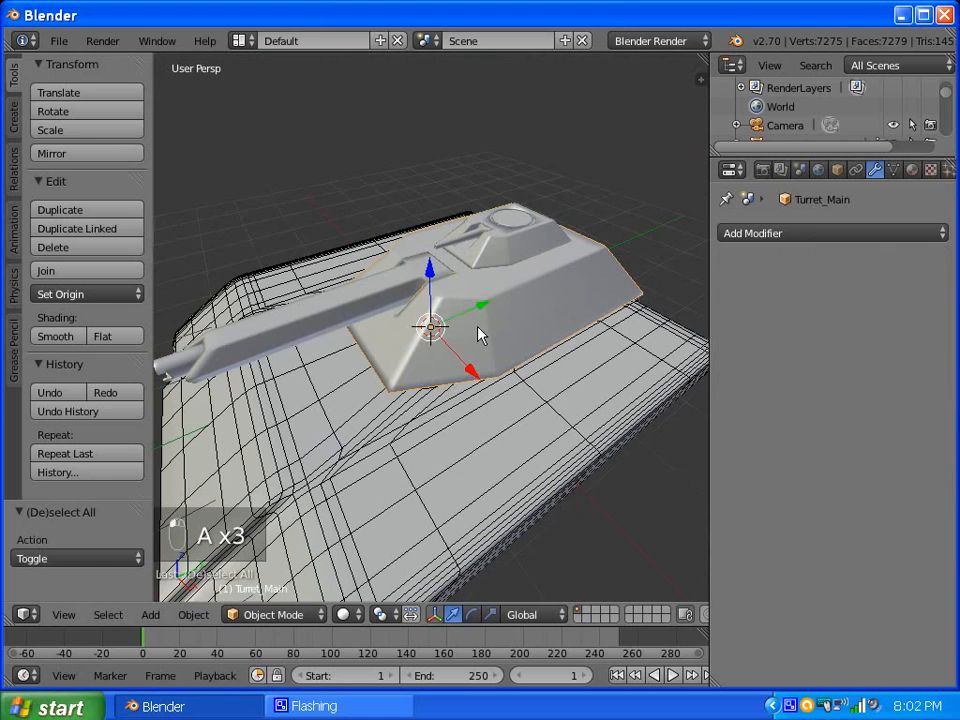
click(821, 234)
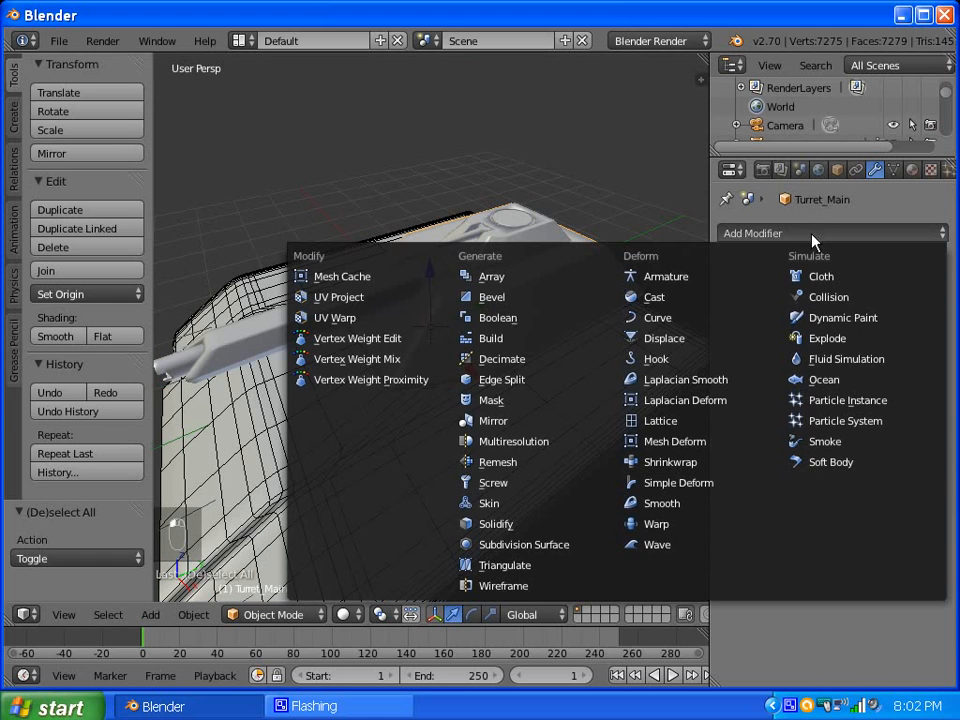
click(546, 548)
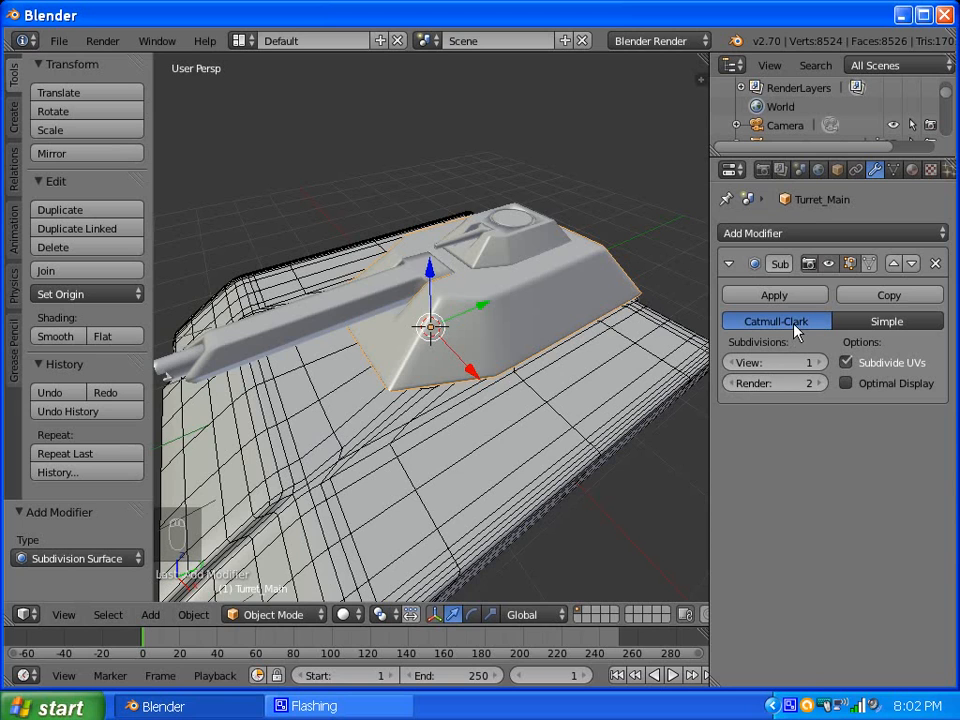
right_click(326, 325)
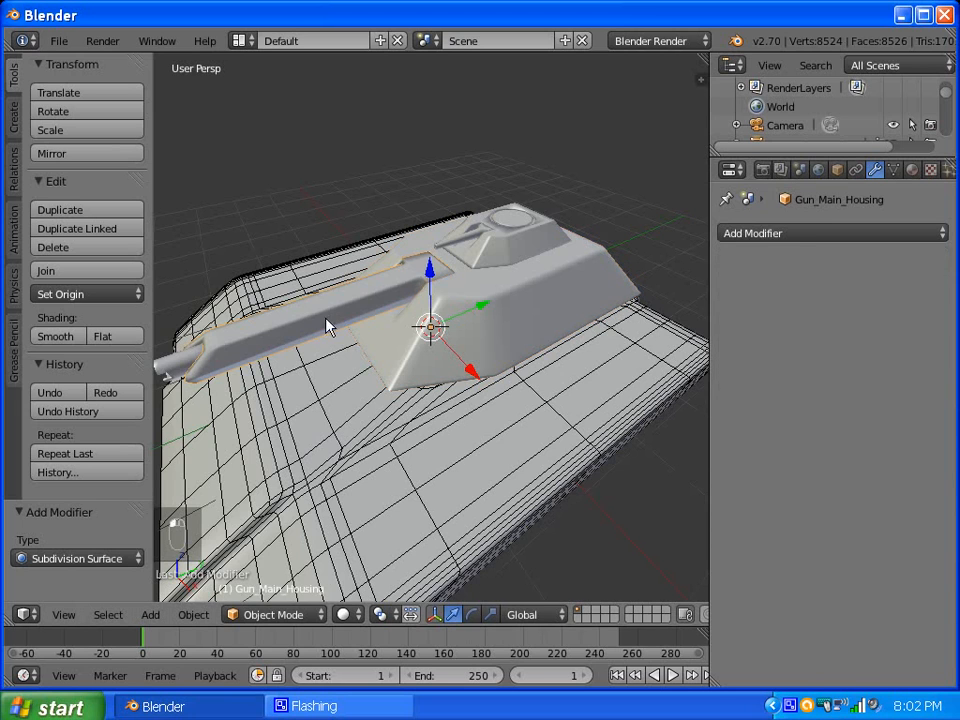
click(782, 238)
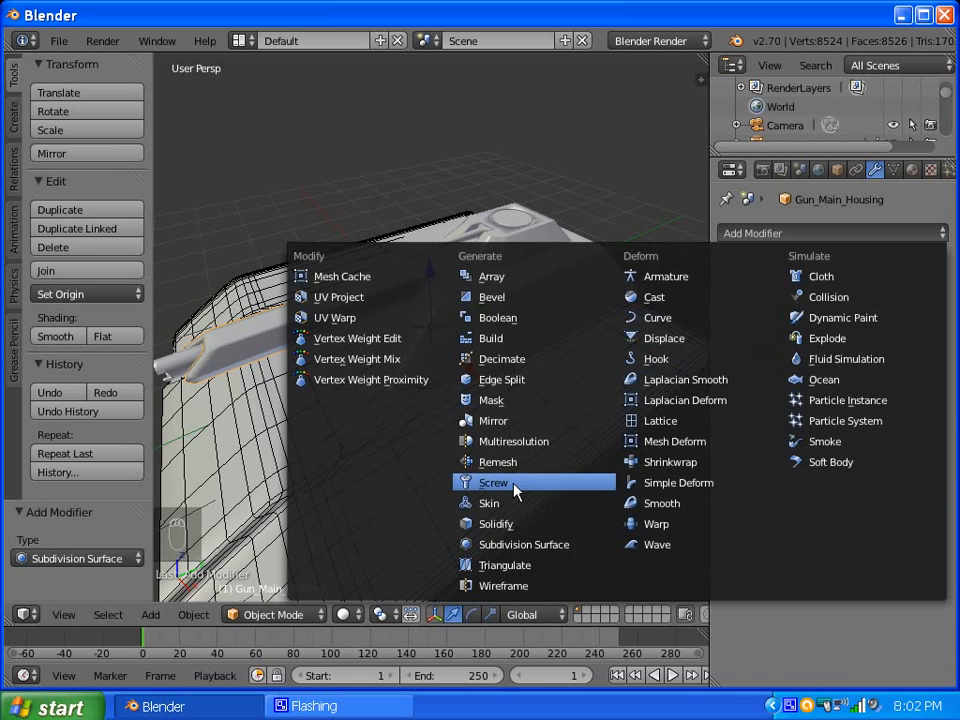
click(506, 546)
Add a Subdivision Surface modifier to the secondary turret and another to the main gun barrel.
right_click(508, 255)
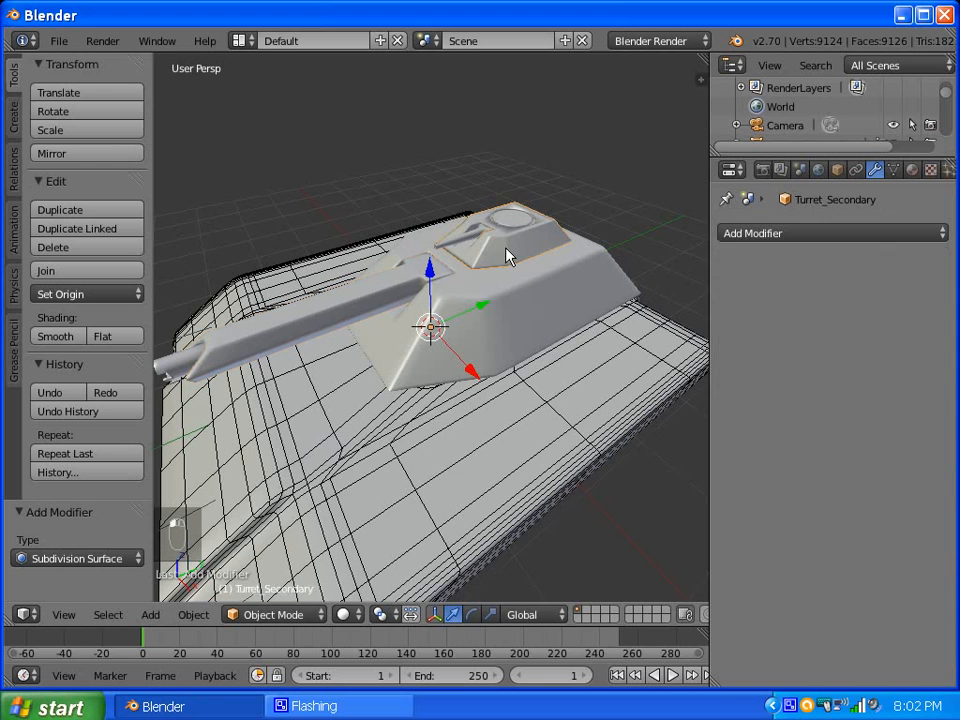
click(775, 233)
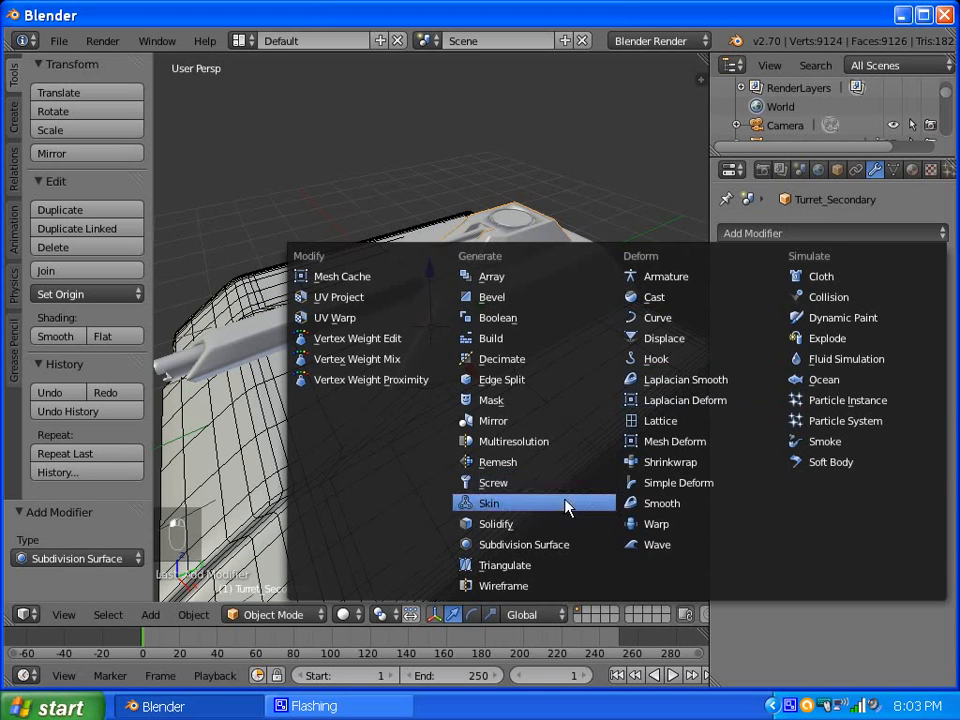
click(540, 544)
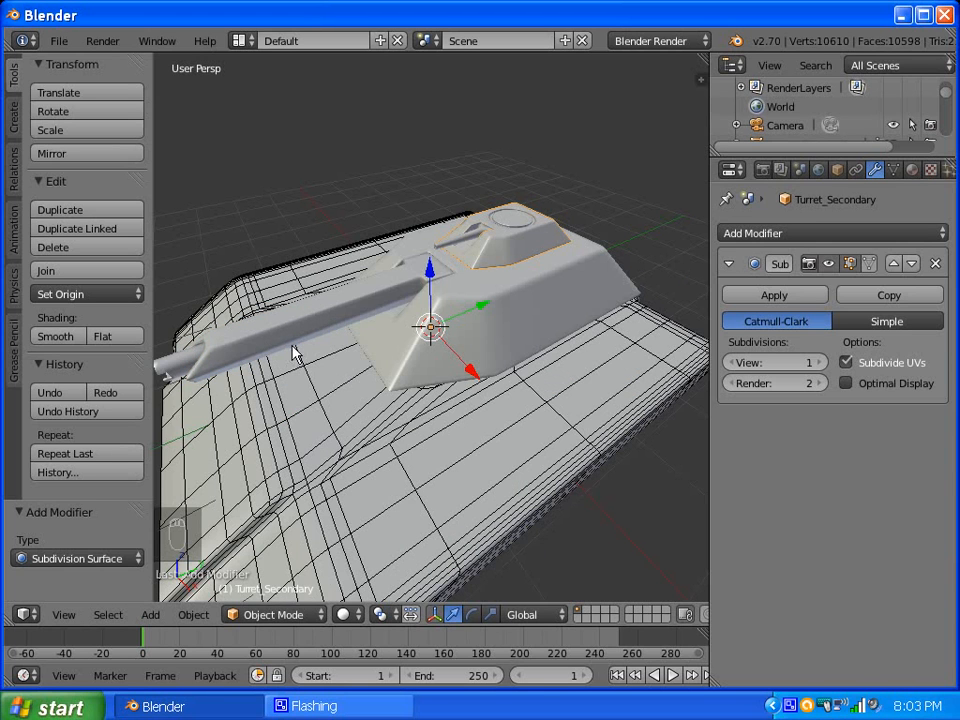
middle_drag(295, 355, 253, 459)
right_click(242, 450)
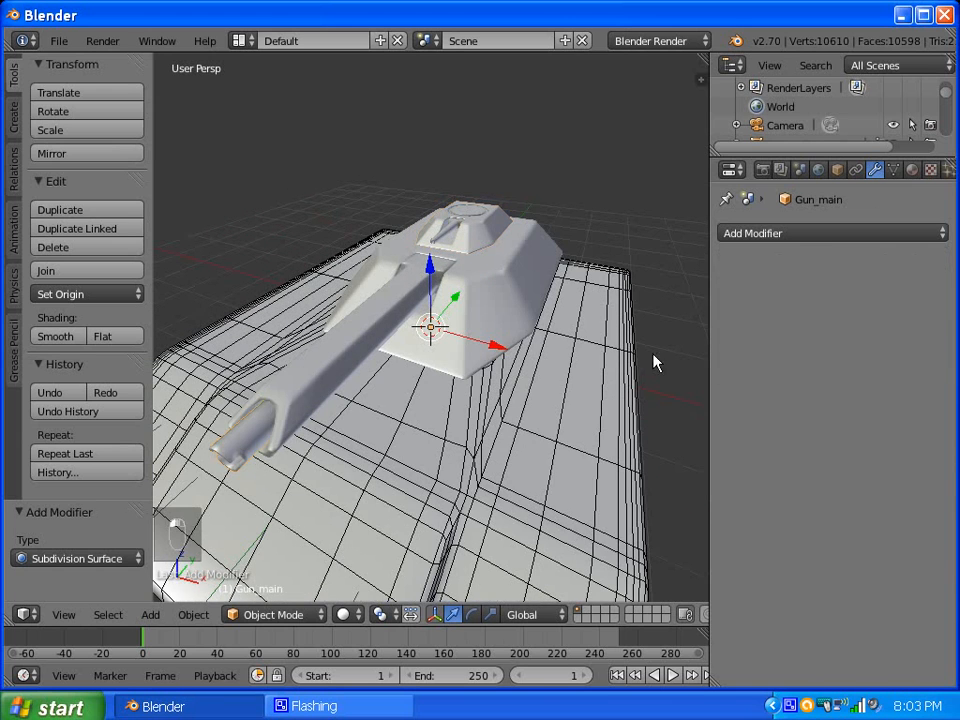
click(790, 235)
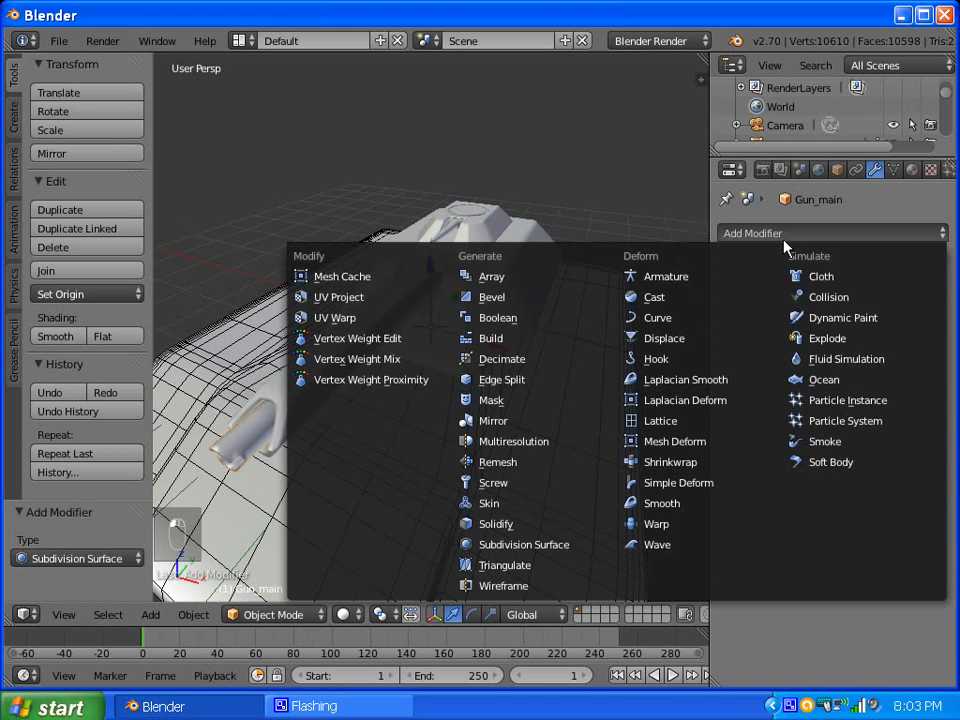
click(542, 546)
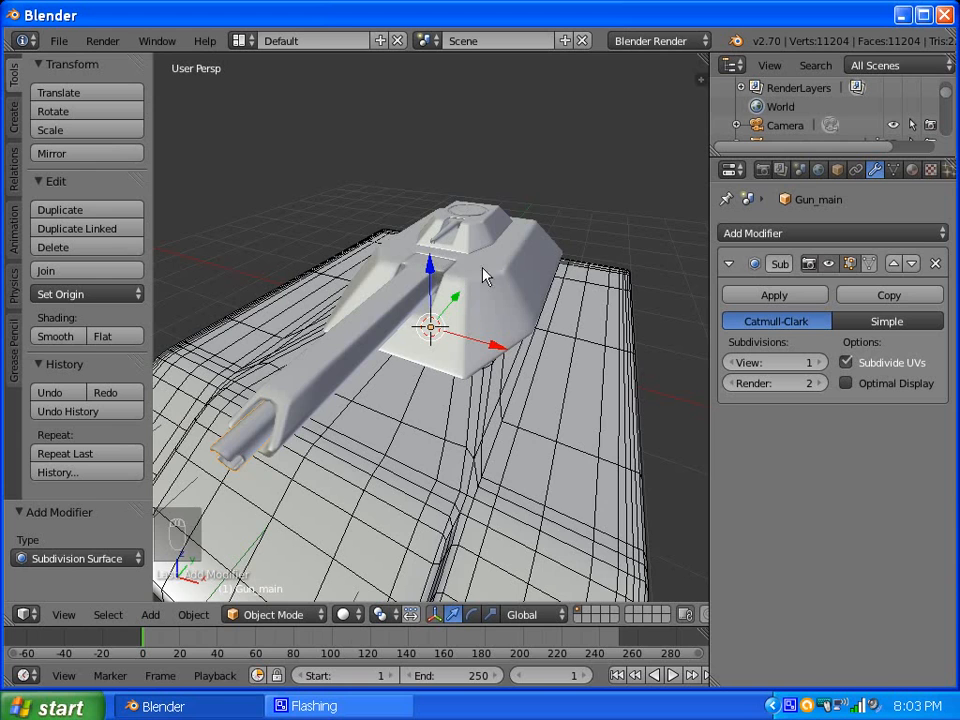
Add a Subdivision Surface modifier to the small secondary gun on the upper turret.
middle_drag(483, 276, 446, 274)
scroll(446, 274, up, 3)
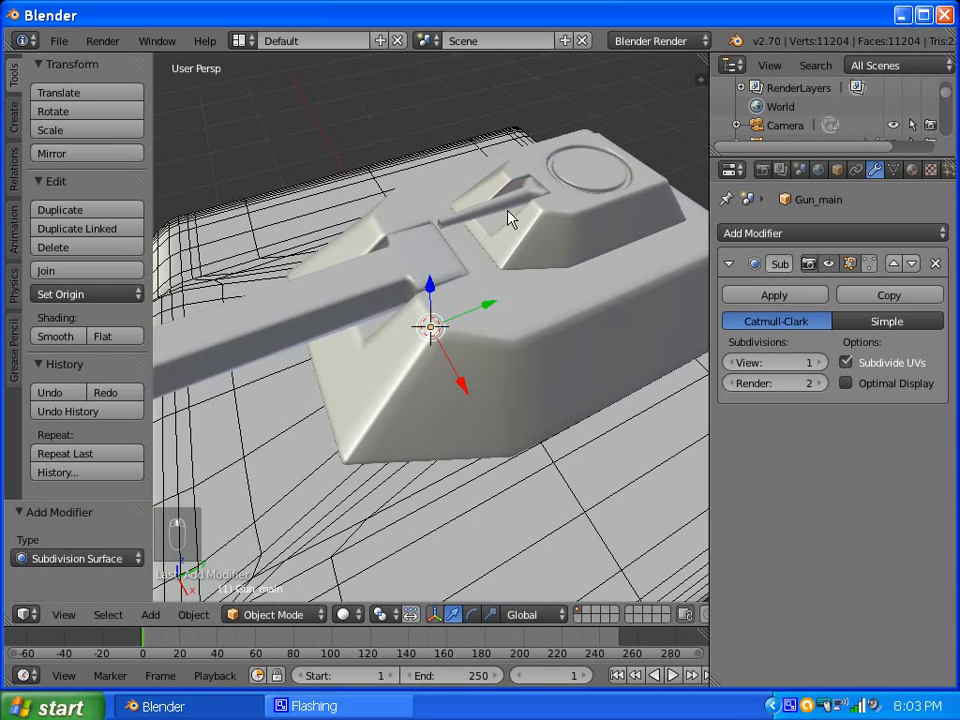
right_click(502, 210)
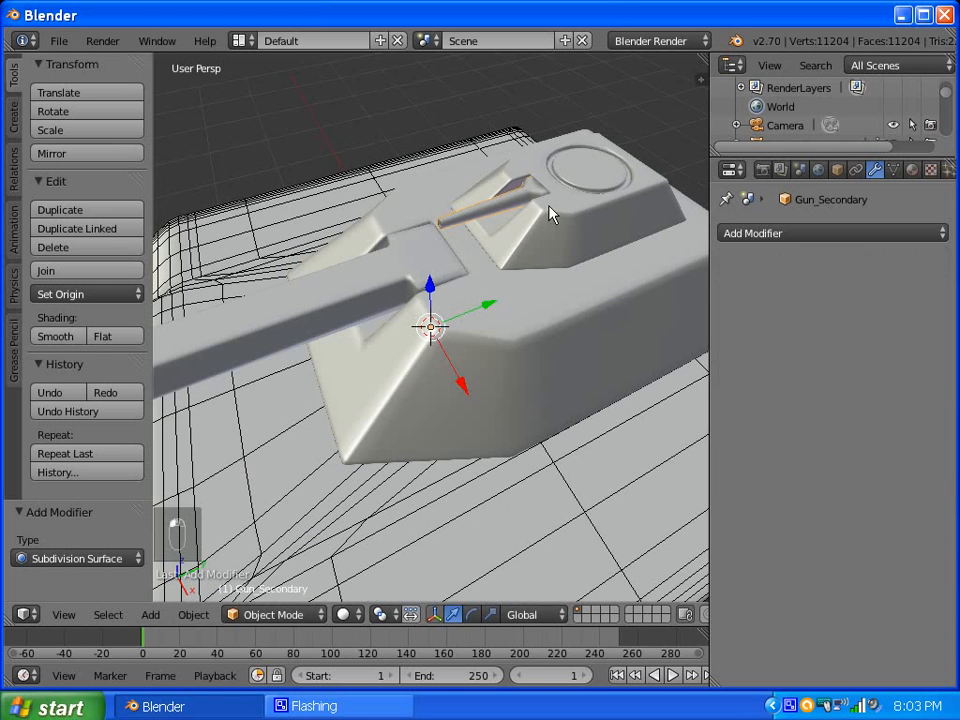
click(786, 238)
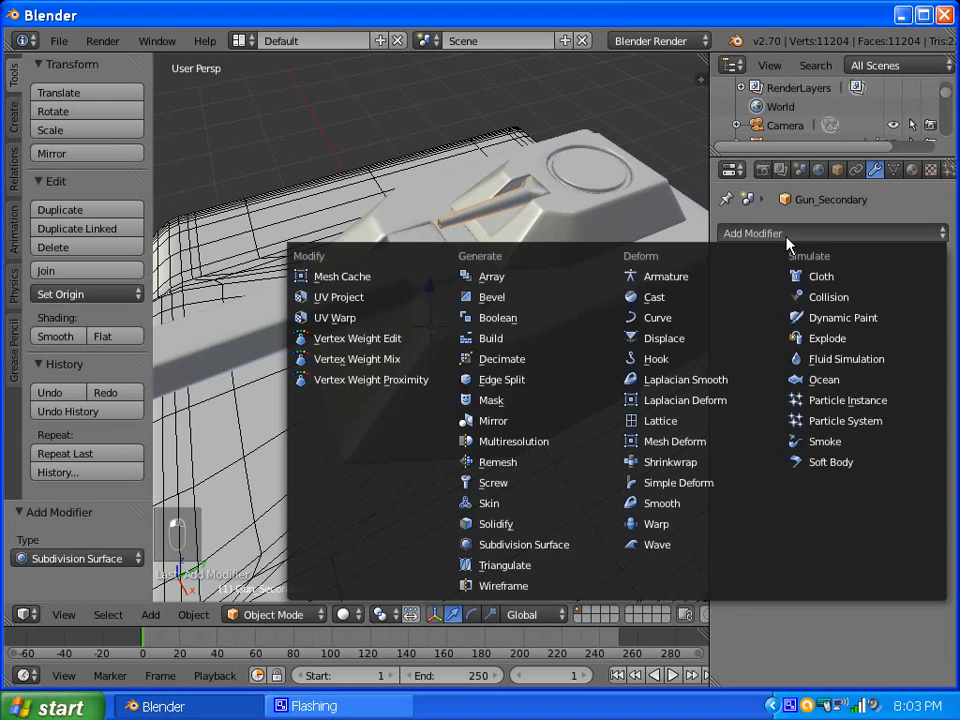
click(557, 548)
Turn off the Draw All Edges and Wire display options for the tank hull.
scroll(513, 433, down, 5)
middle_drag(523, 418, 540, 328)
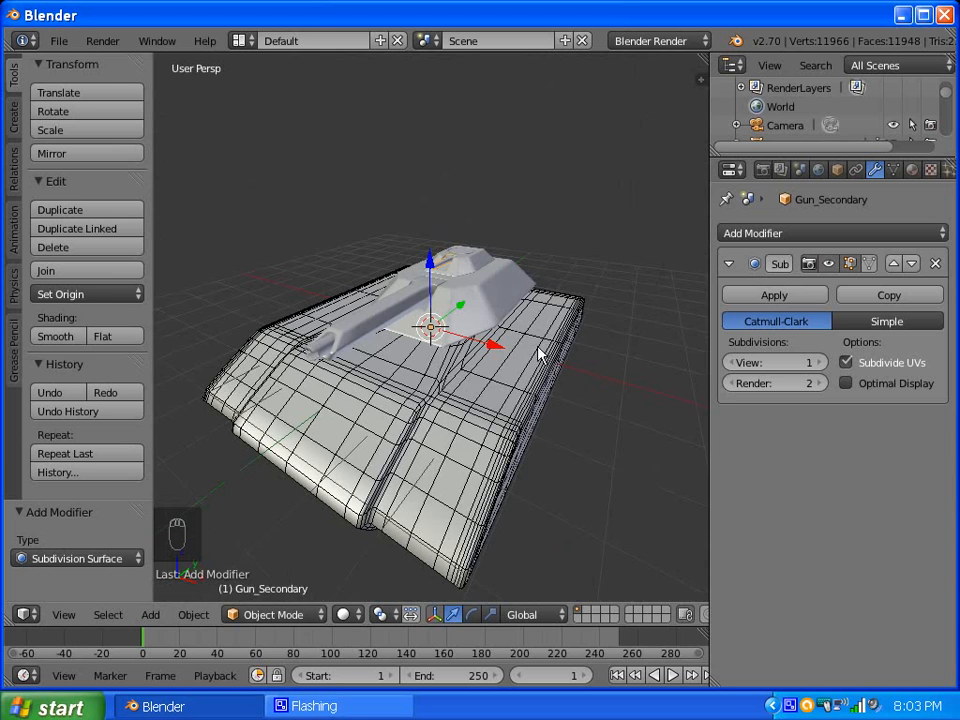
right_click(480, 397)
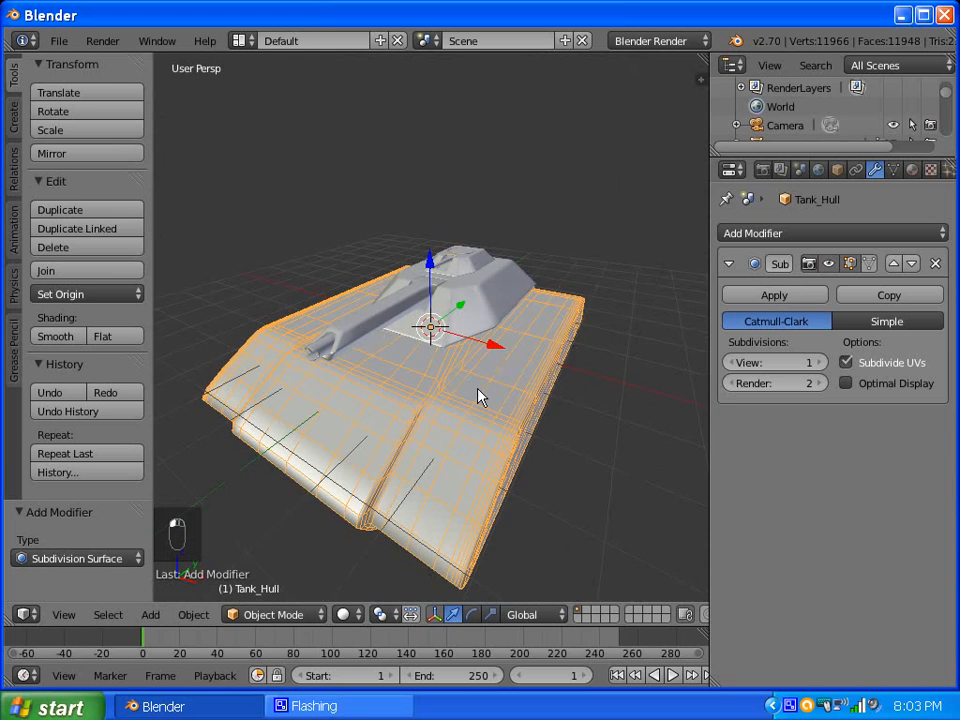
click(837, 169)
scroll(808, 543, down, 2)
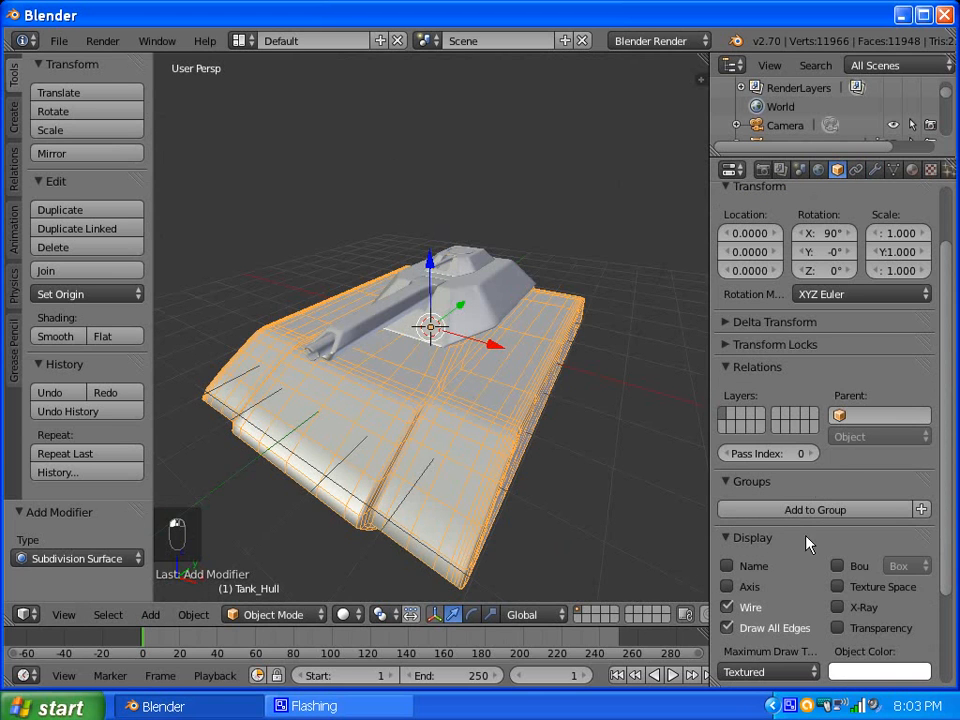
click(727, 627)
click(727, 607)
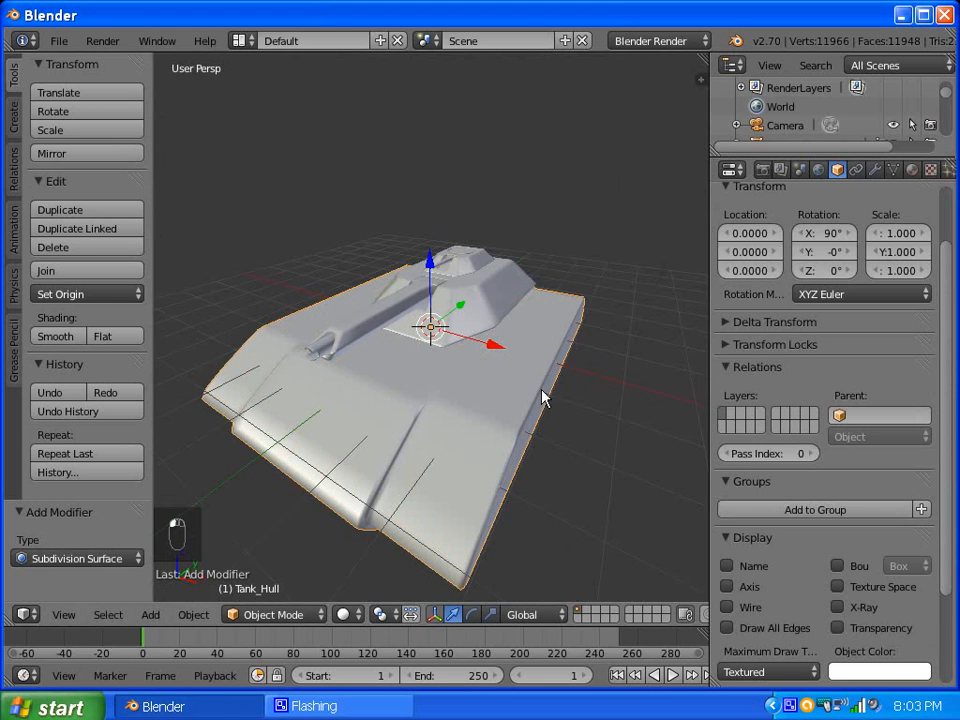
Set the origin of the large main wheel under the hull to its geometry.
middle_drag(541, 397, 443, 265)
scroll(403, 401, up, 1)
scroll(407, 476, up, 1)
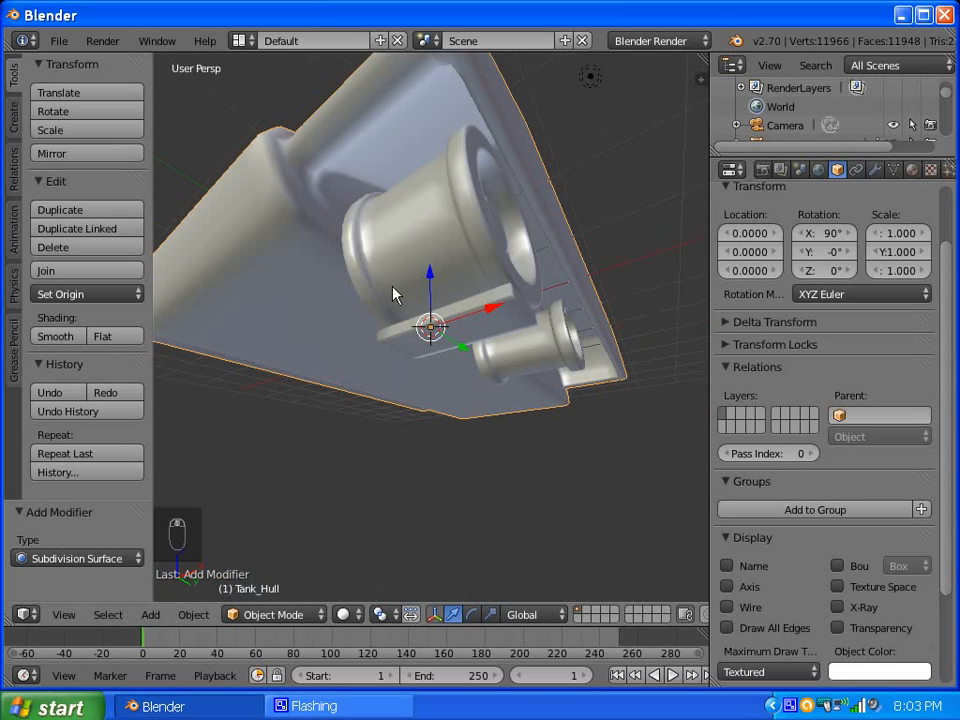
middle_drag(392, 292, 382, 328)
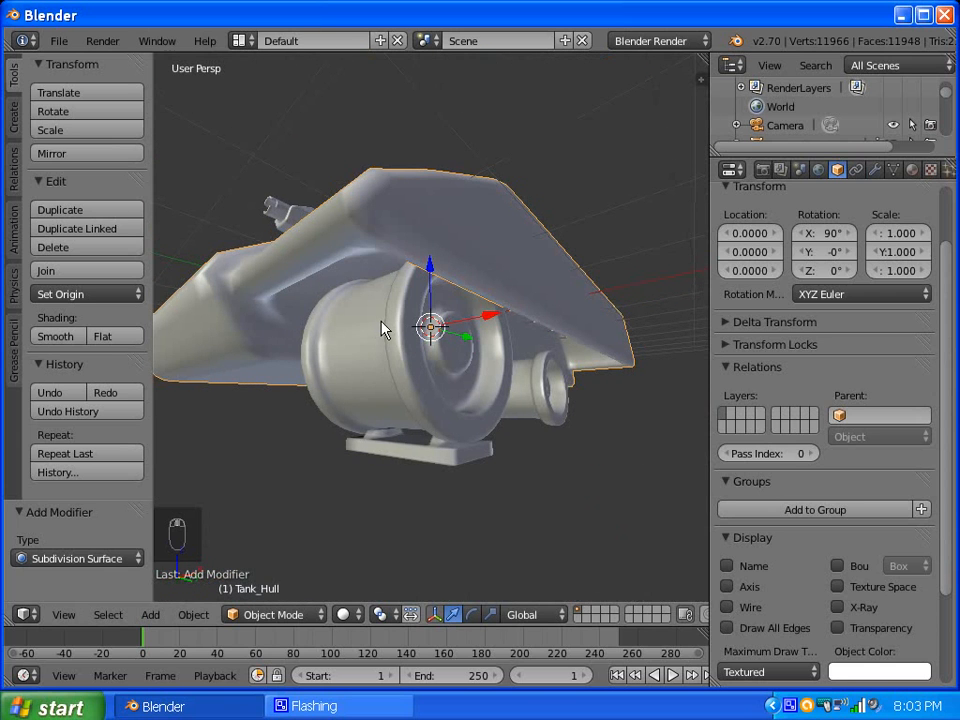
right_click(435, 403)
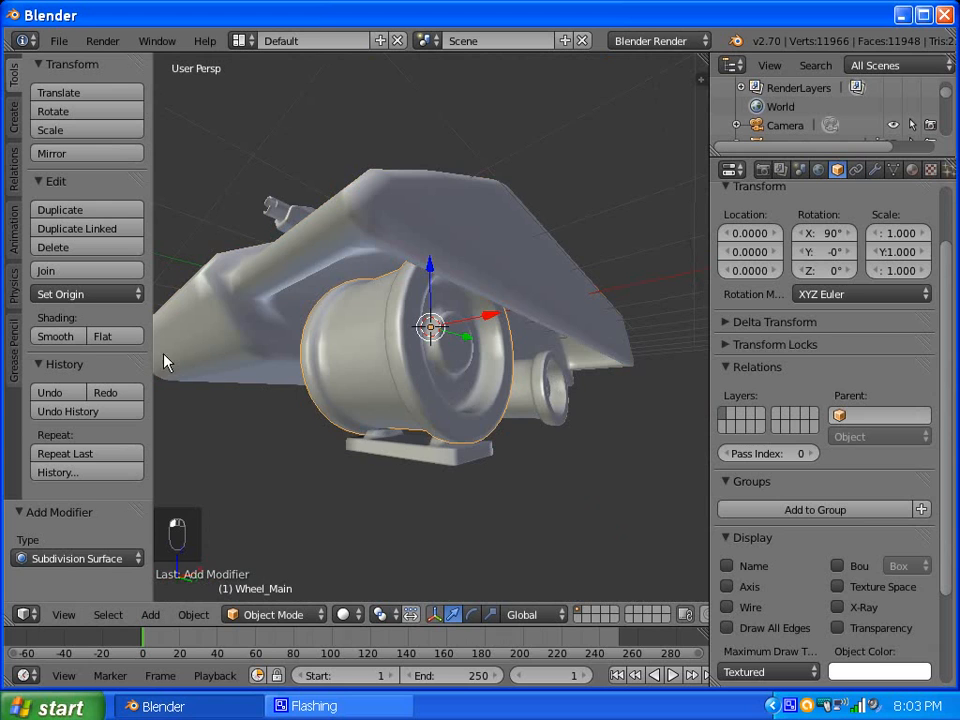
click(79, 296)
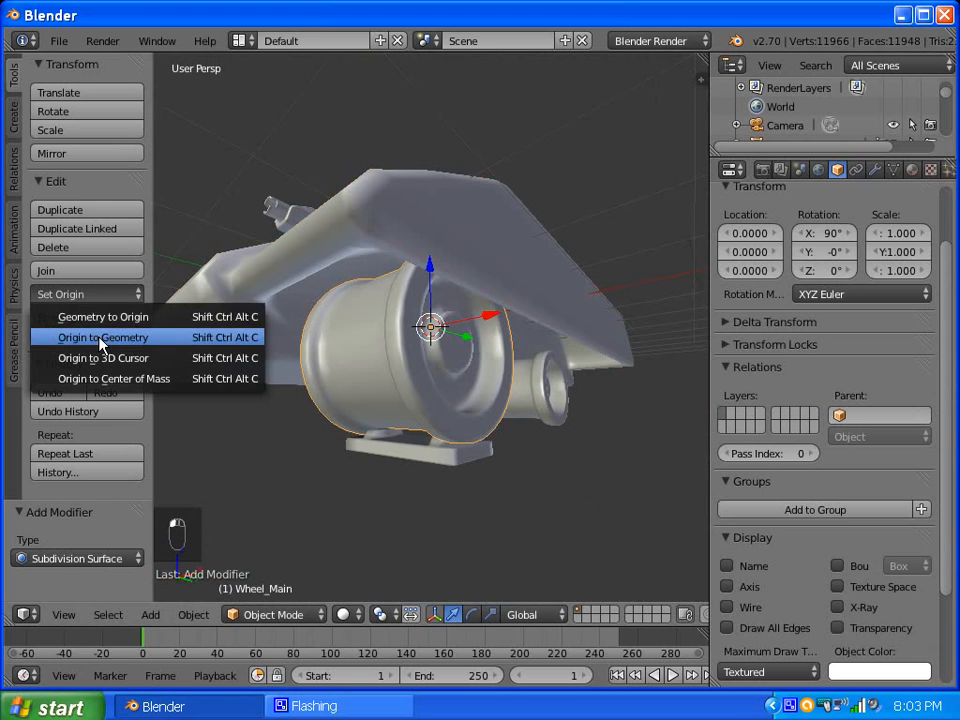
click(102, 338)
Set the origin of the small secondary wheel under the hull to its geometry.
middle_drag(414, 437, 326, 439)
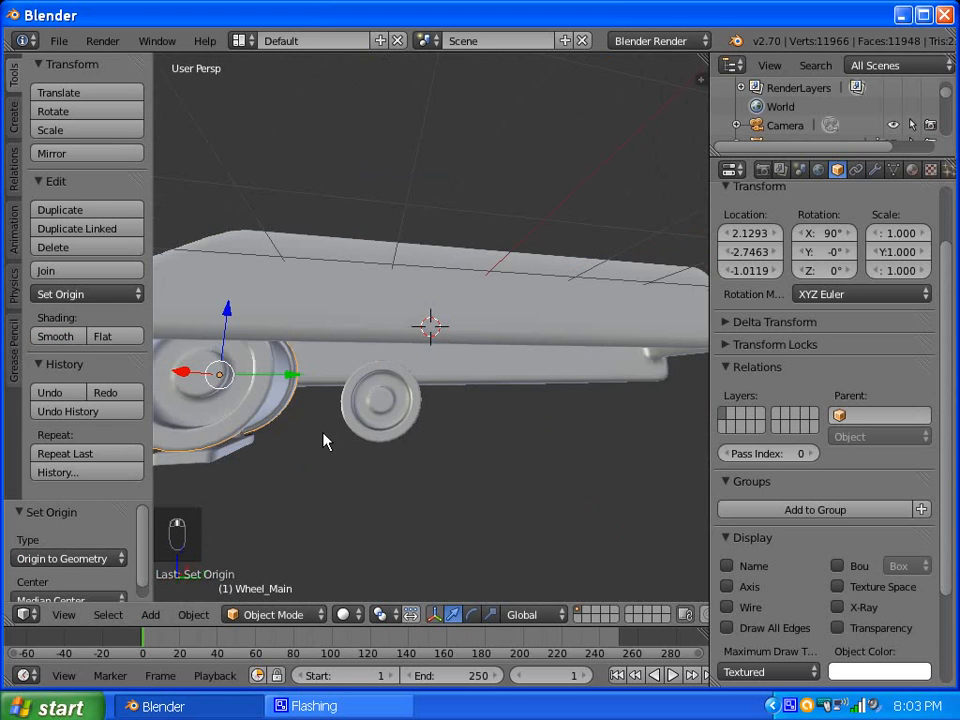
right_click(365, 420)
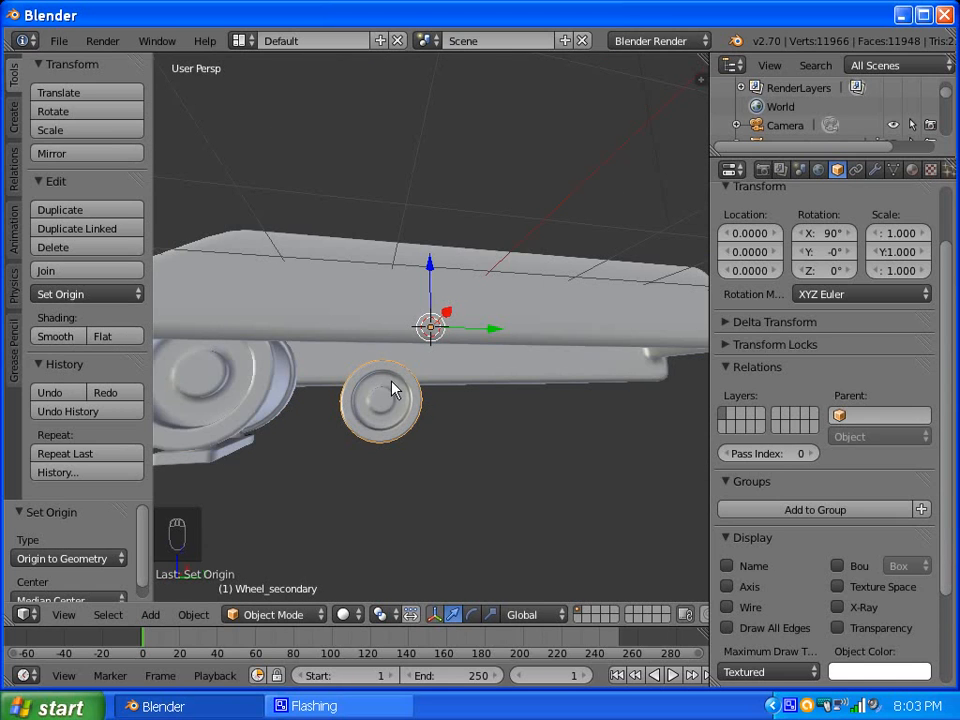
middle_drag(430, 424, 456, 402)
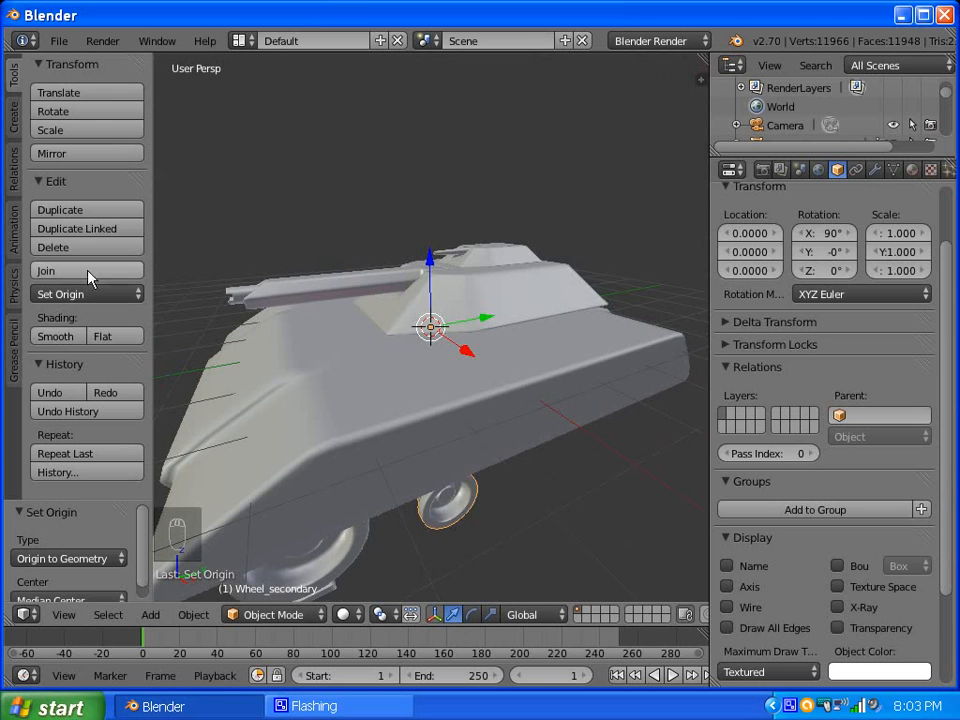
middle_drag(317, 403, 348, 368)
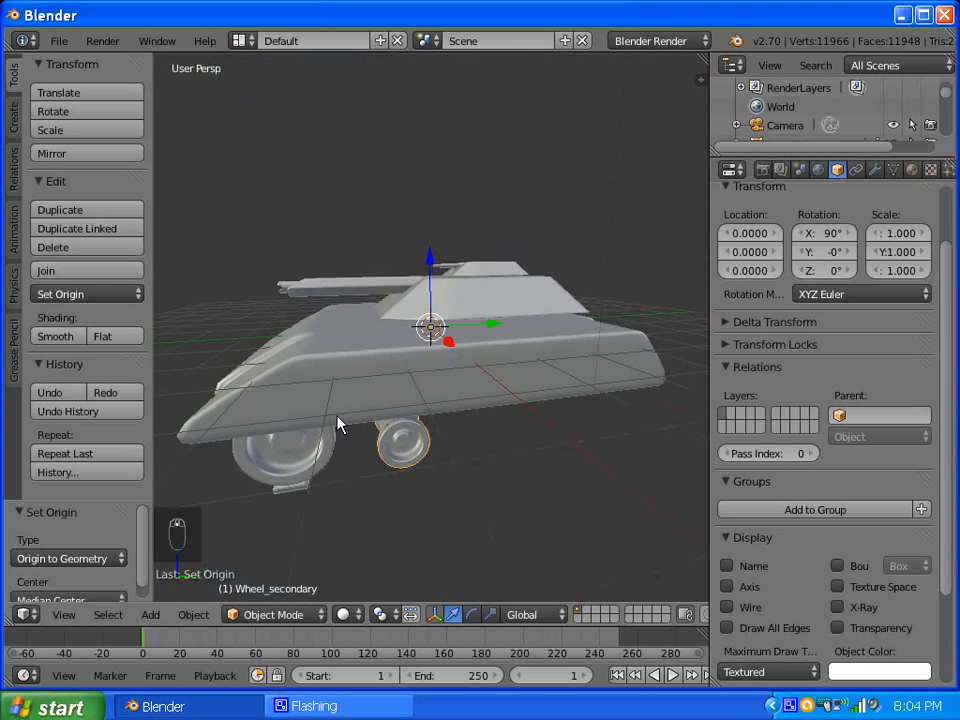
middle_drag(339, 424, 432, 385)
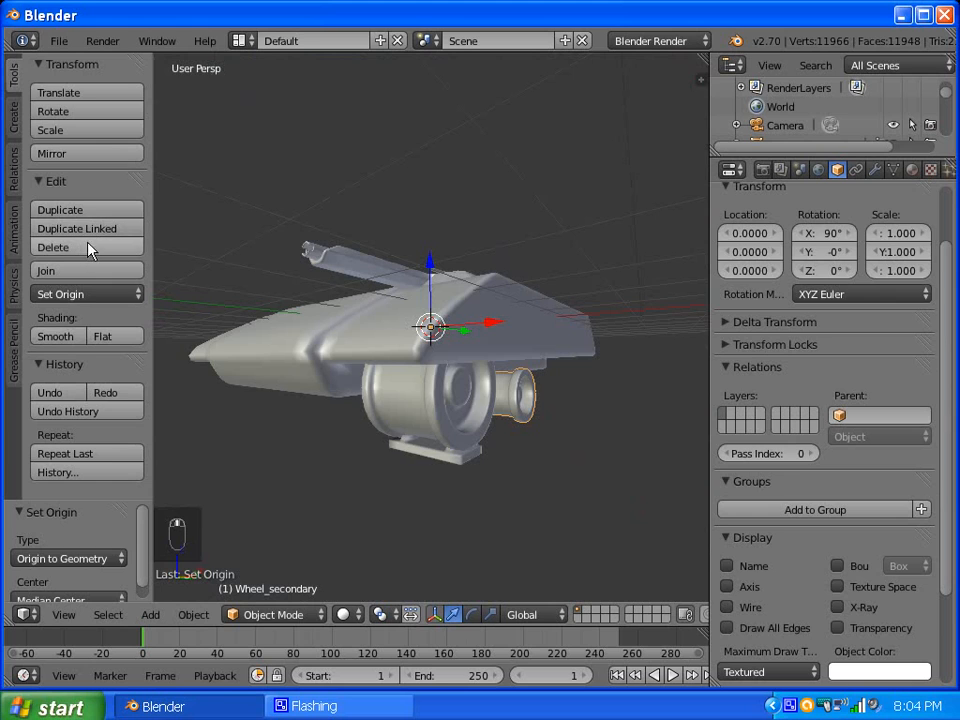
click(88, 294)
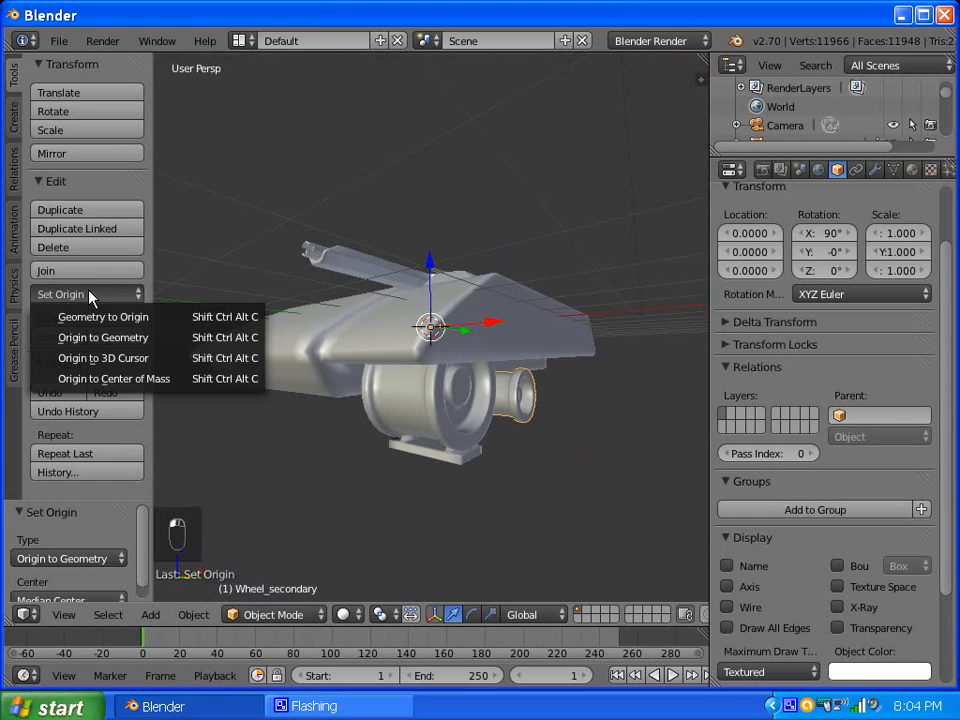
click(100, 345)
Set the origin of the tread segment beneath the main wheel to its geometry.
middle_drag(403, 358, 465, 304)
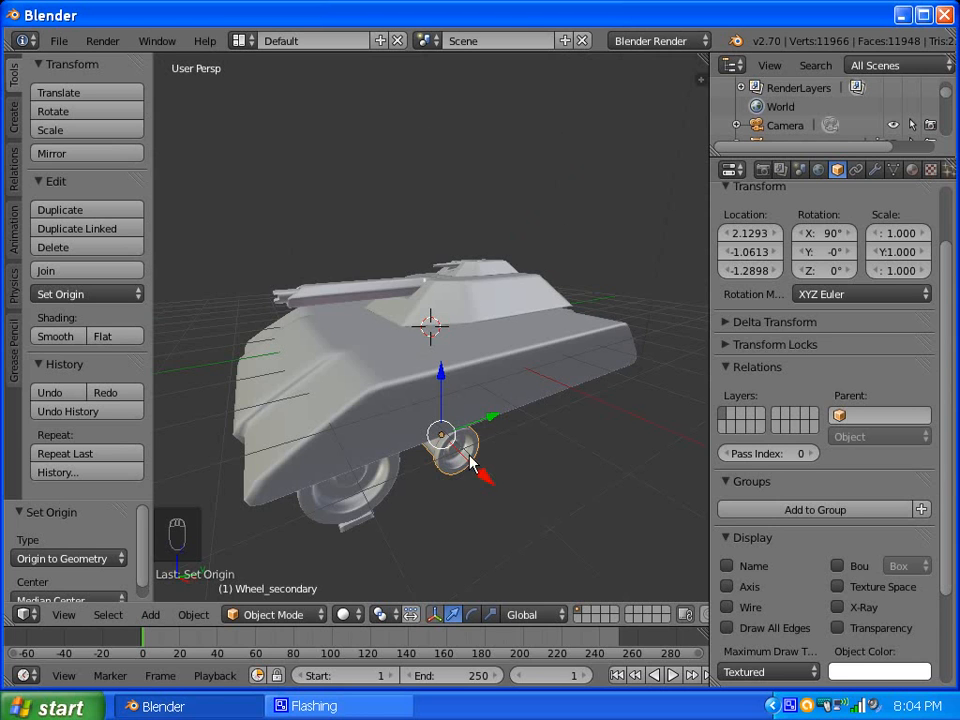
scroll(469, 459, up, 3)
middle_drag(448, 446, 473, 318)
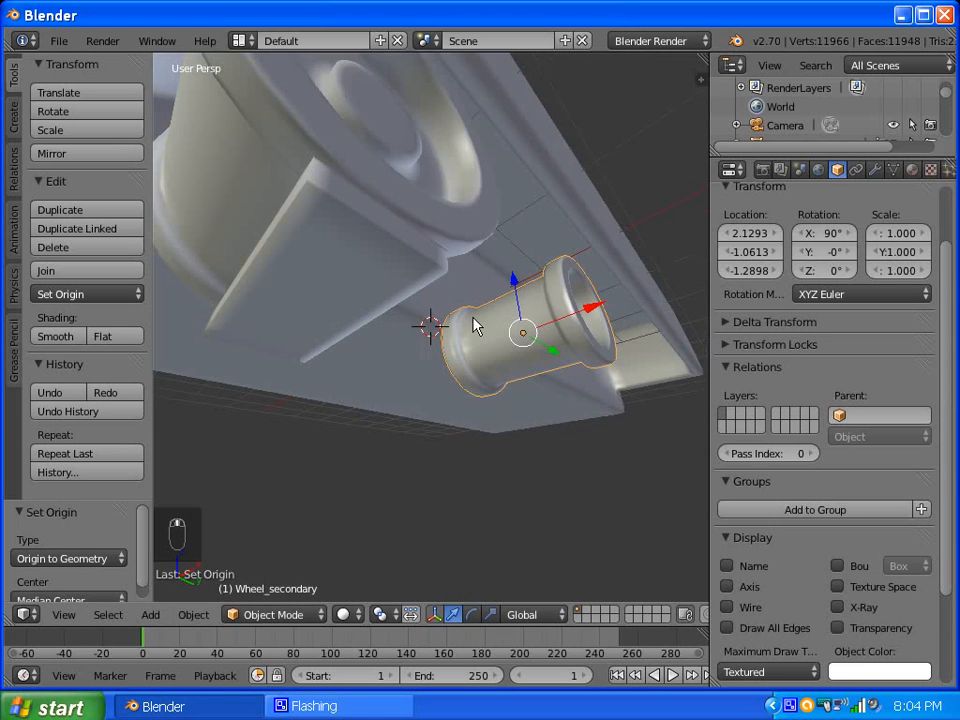
right_click(375, 296)
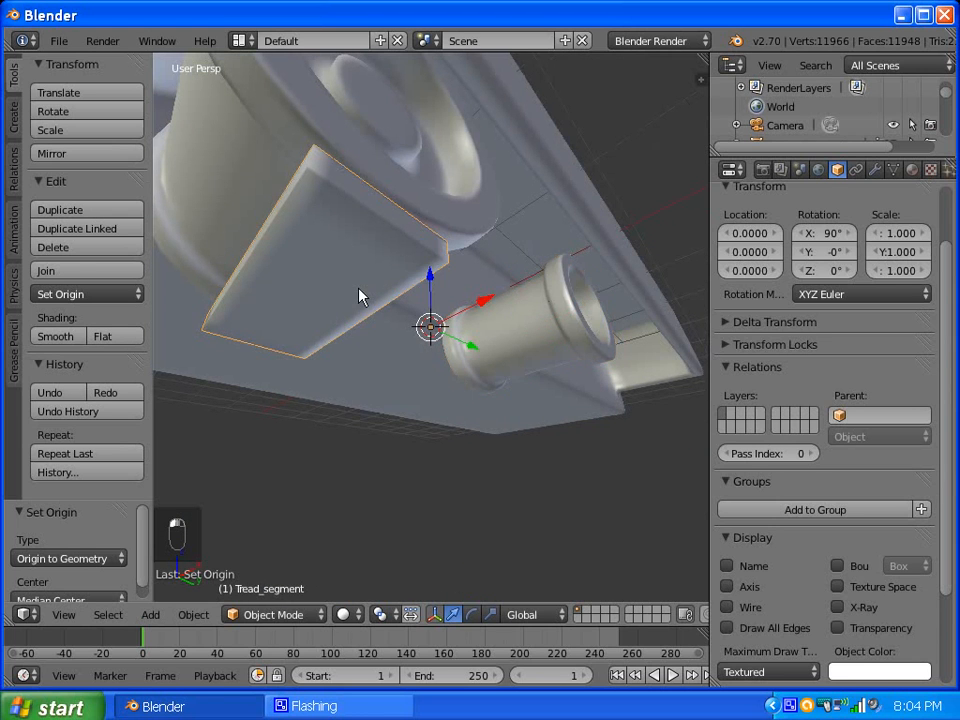
click(86, 294)
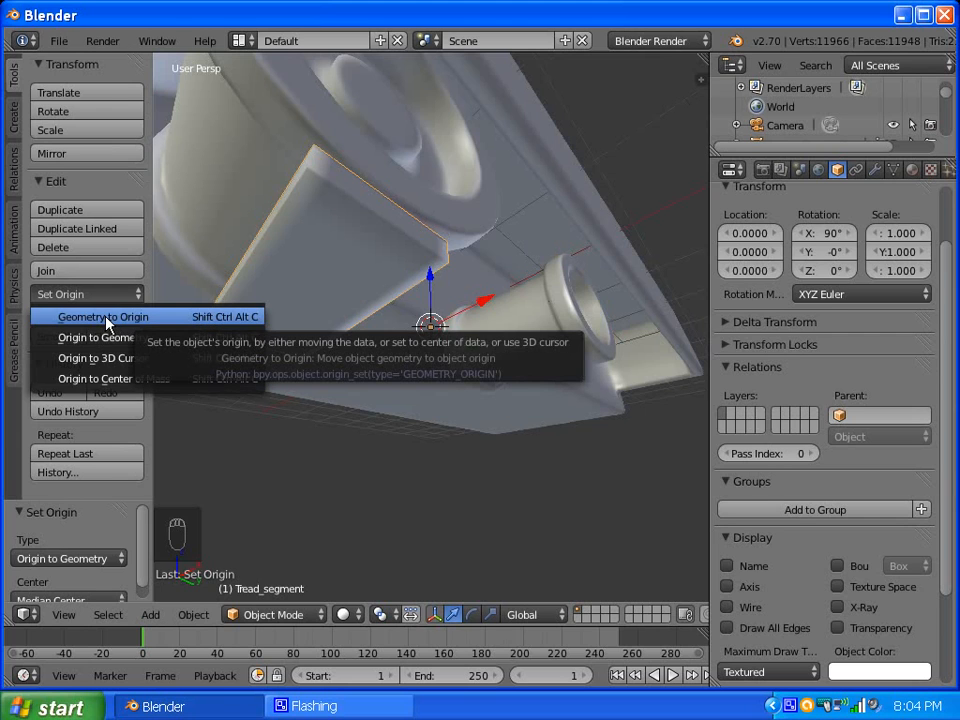
click(103, 338)
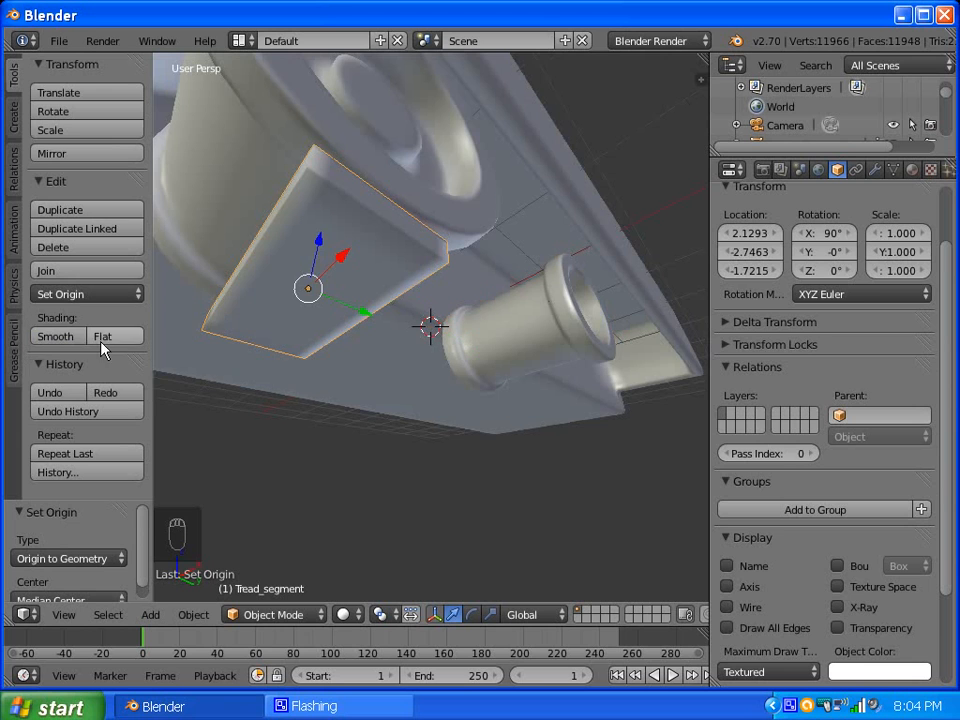
Turn off the viewport display of the Subdivision Surface modifiers on the main turret and the secondary turret.
middle_drag(414, 257, 362, 328)
middle_drag(570, 245, 420, 280)
scroll(618, 363, up, 2)
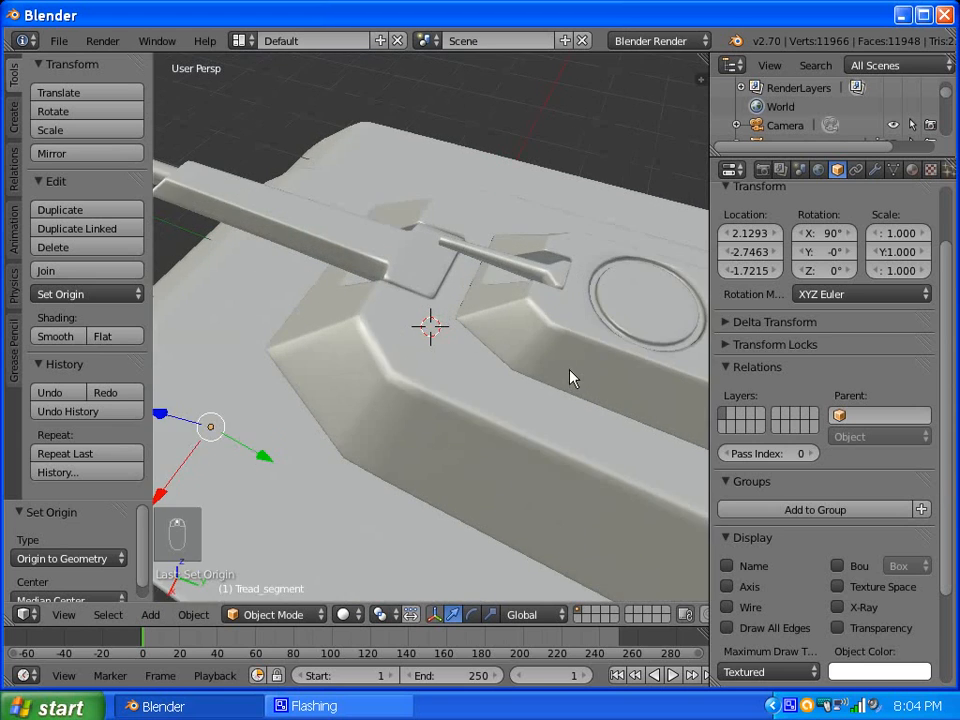
middle_drag(570, 377, 497, 268)
scroll(497, 268, down, 3)
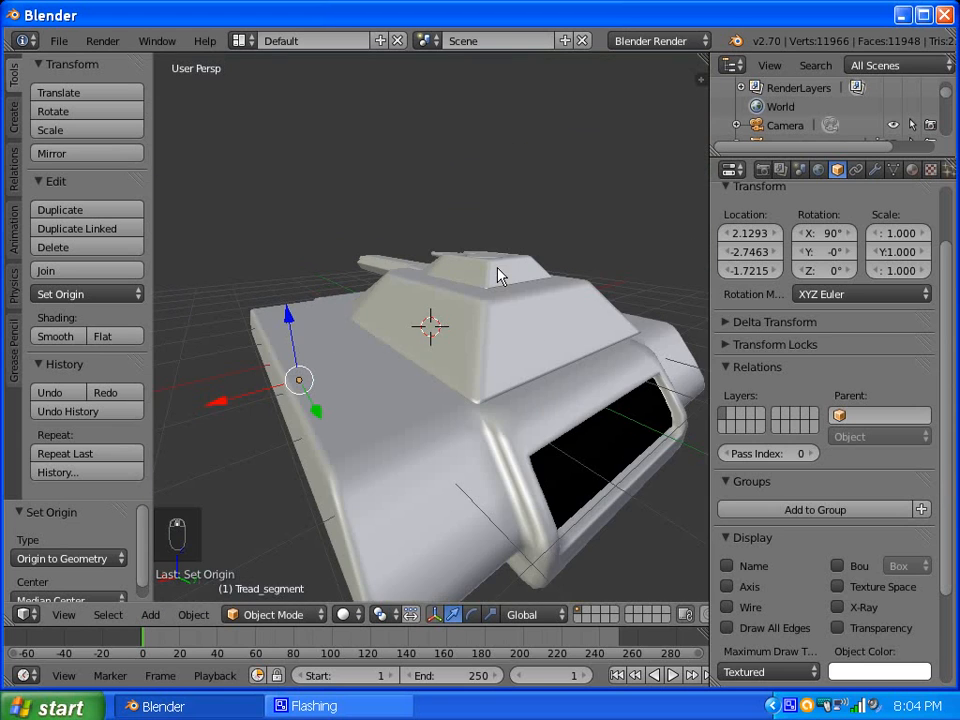
scroll(505, 307, up, 1)
right_click(528, 335)
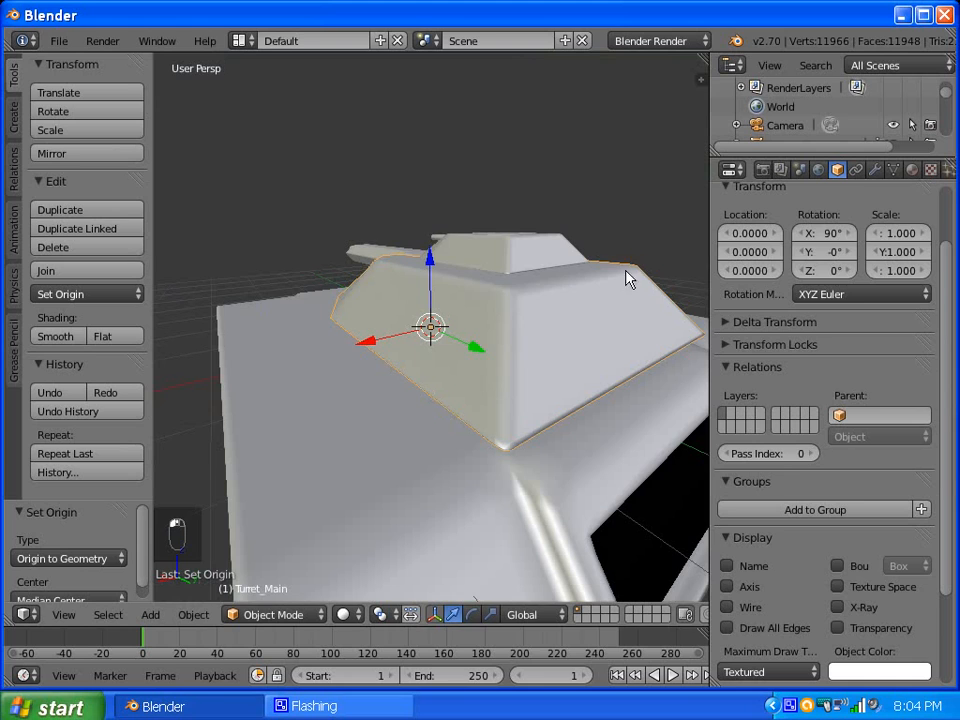
click(878, 170)
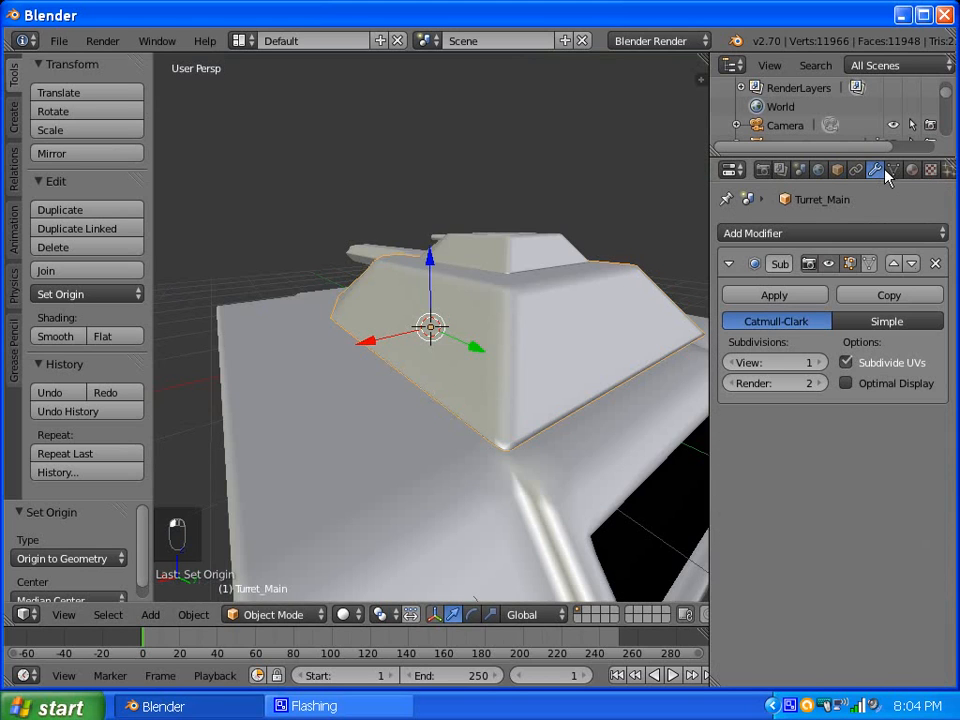
right_click(525, 260)
click(830, 266)
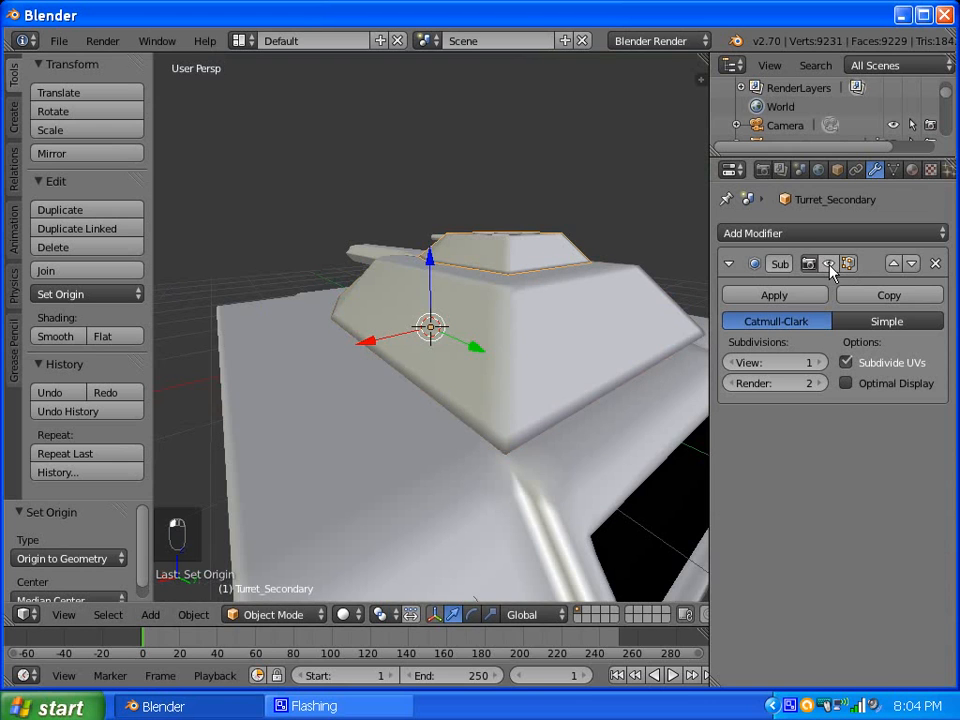
Turn off the viewport display of the Subdivision Surface modifiers on the main gun housing and the secondary gun.
middle_drag(405, 293, 523, 351)
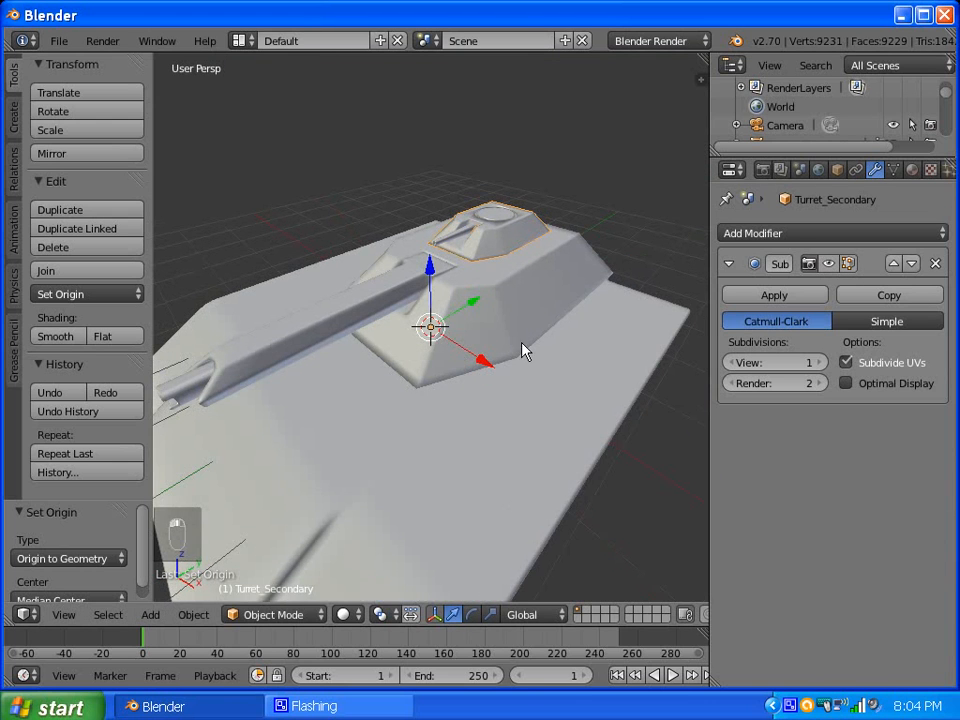
right_click(330, 333)
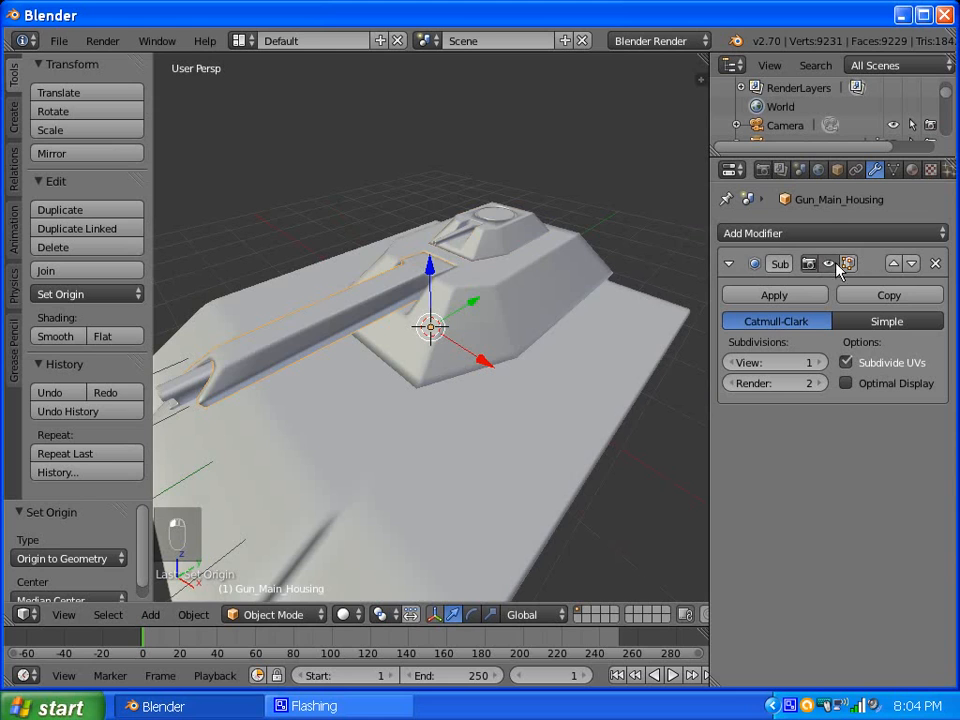
click(829, 264)
right_click(503, 242)
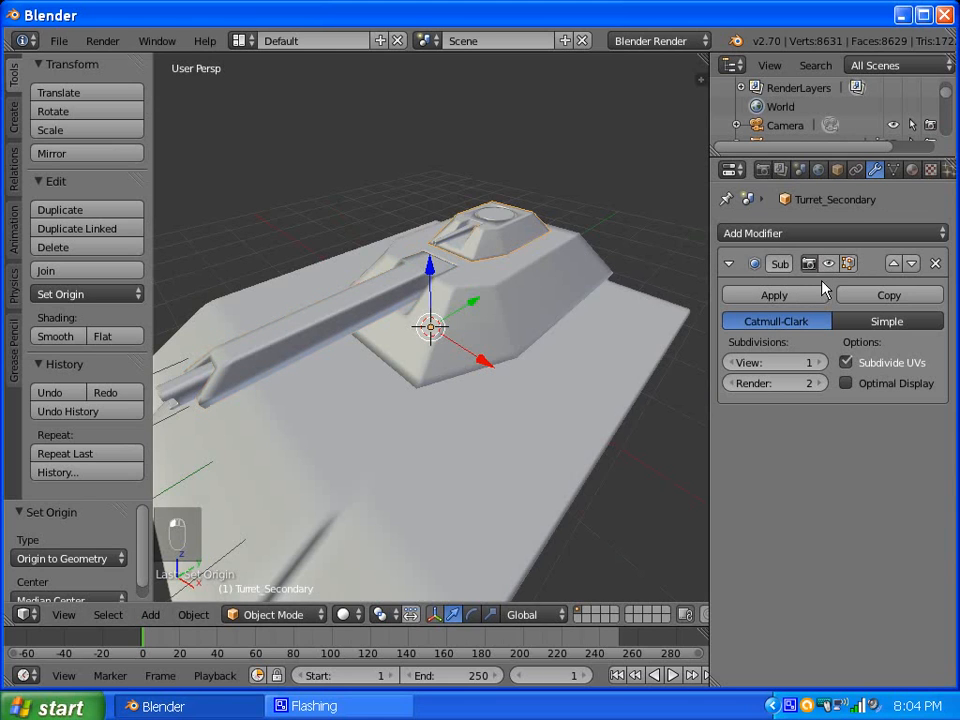
right_click(455, 237)
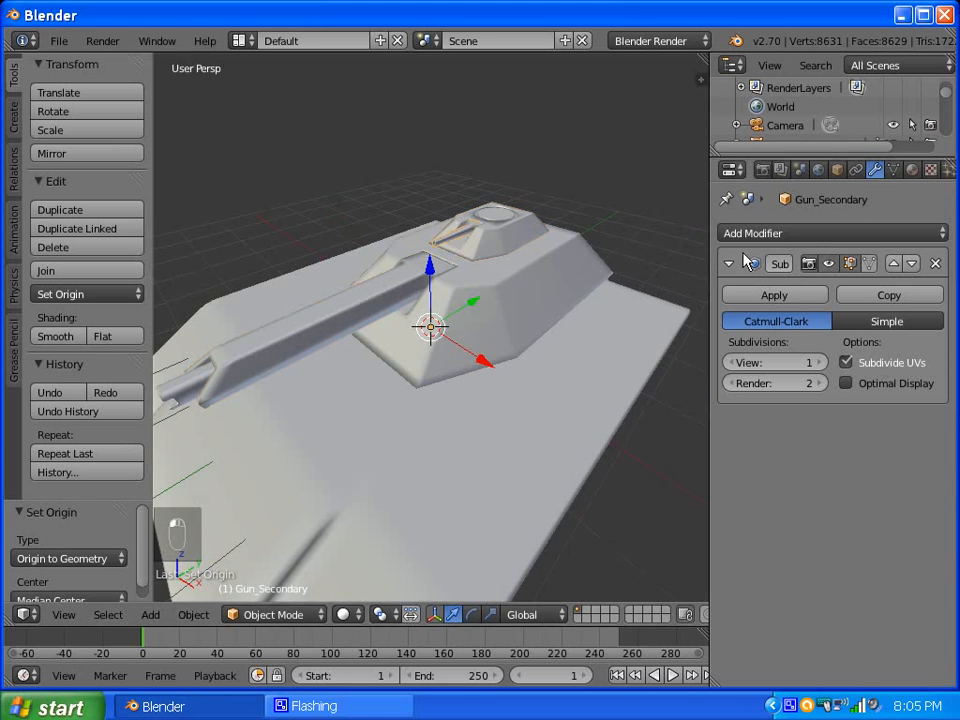
click(829, 264)
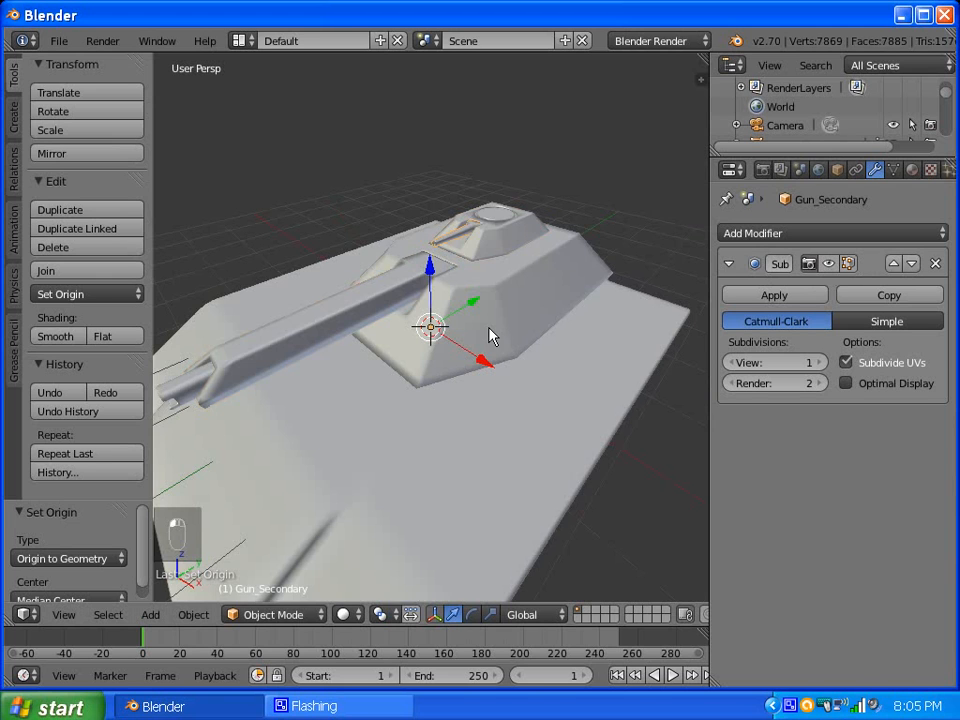
Set the origin of the main gun barrel to its geometry.
middle_drag(490, 336, 536, 274)
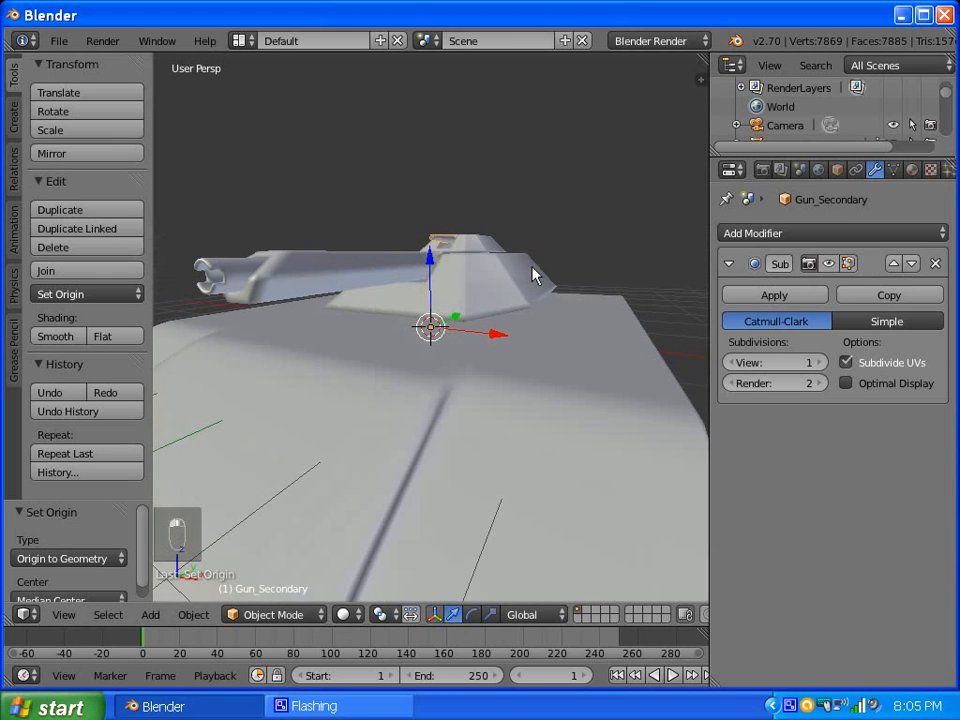
right_click(226, 280)
click(88, 293)
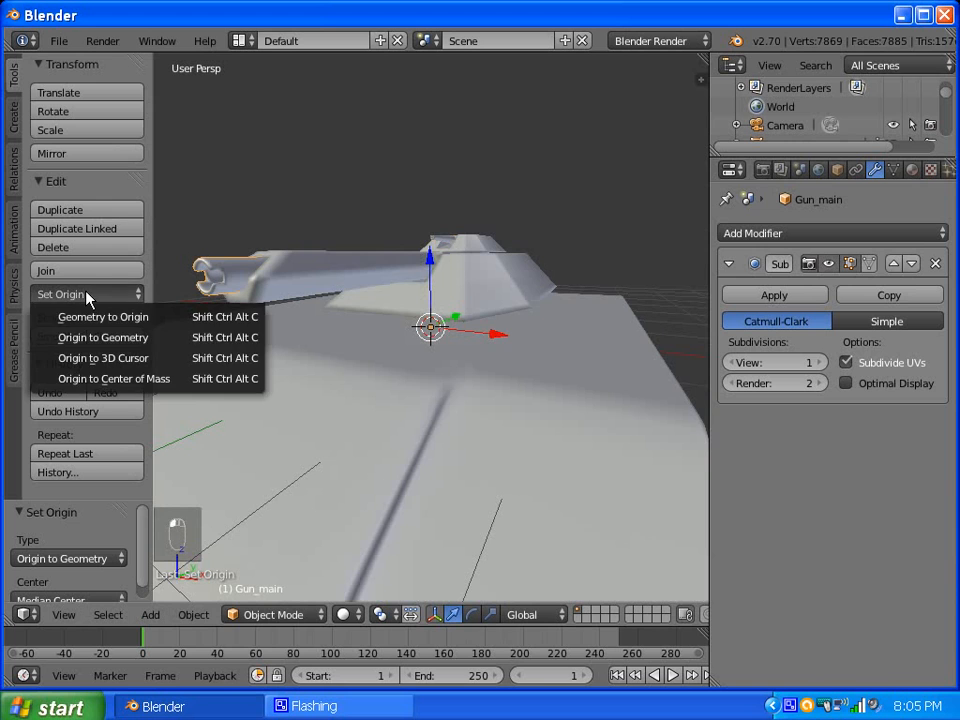
click(55, 337)
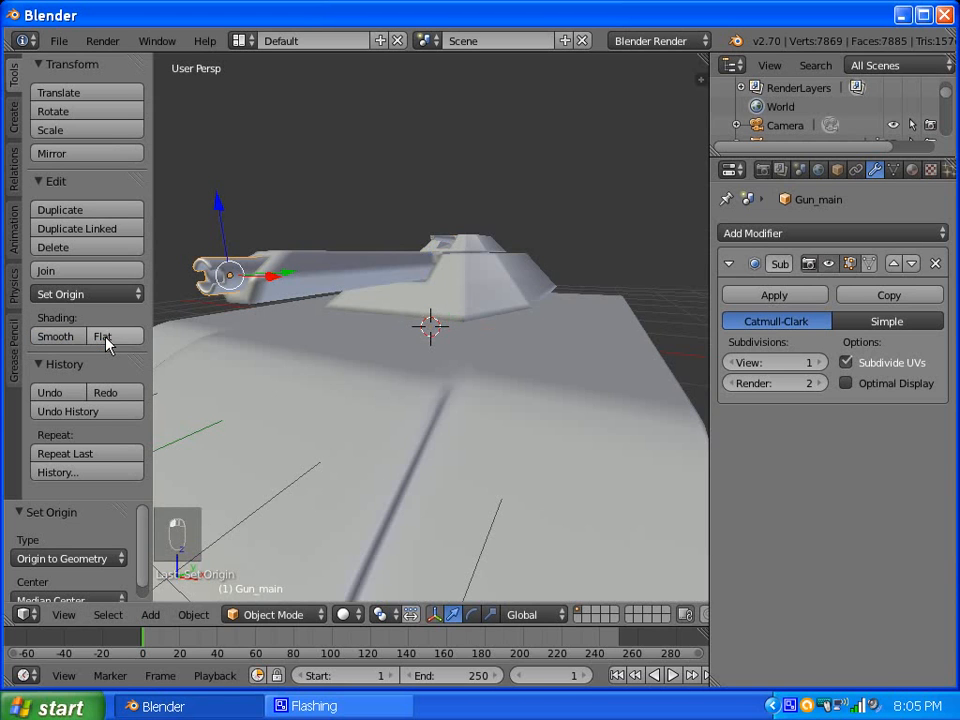
Isolate the main turret in local view and bring its underside with the circular ring into sight.
right_click(395, 272)
middle_drag(563, 310, 369, 388)
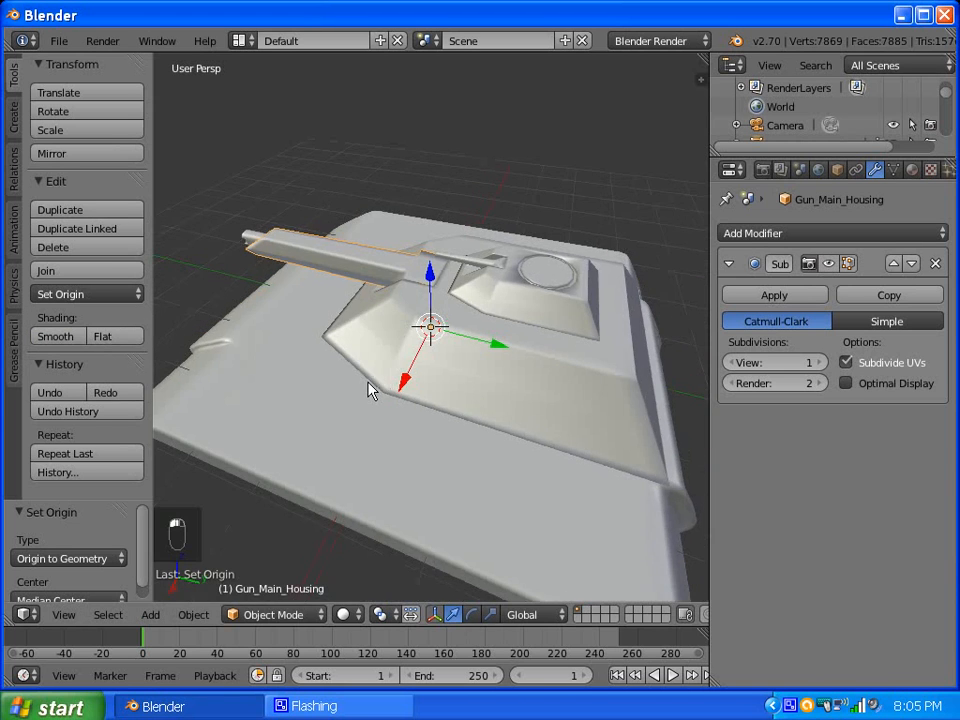
middle_drag(523, 358, 410, 418)
right_click(553, 334)
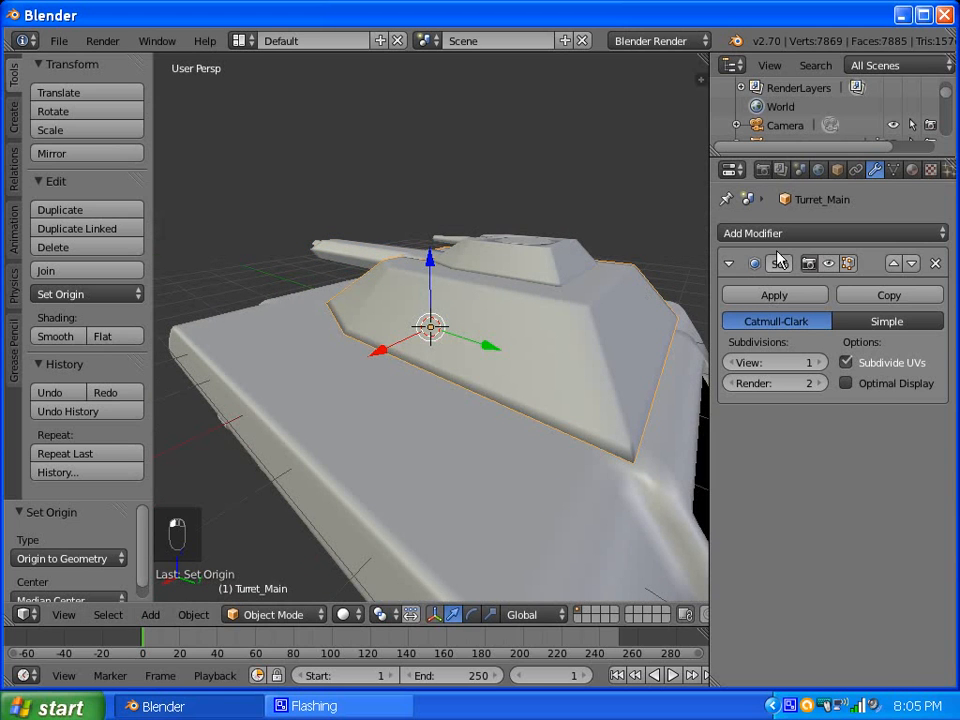
key(KP_Divide)
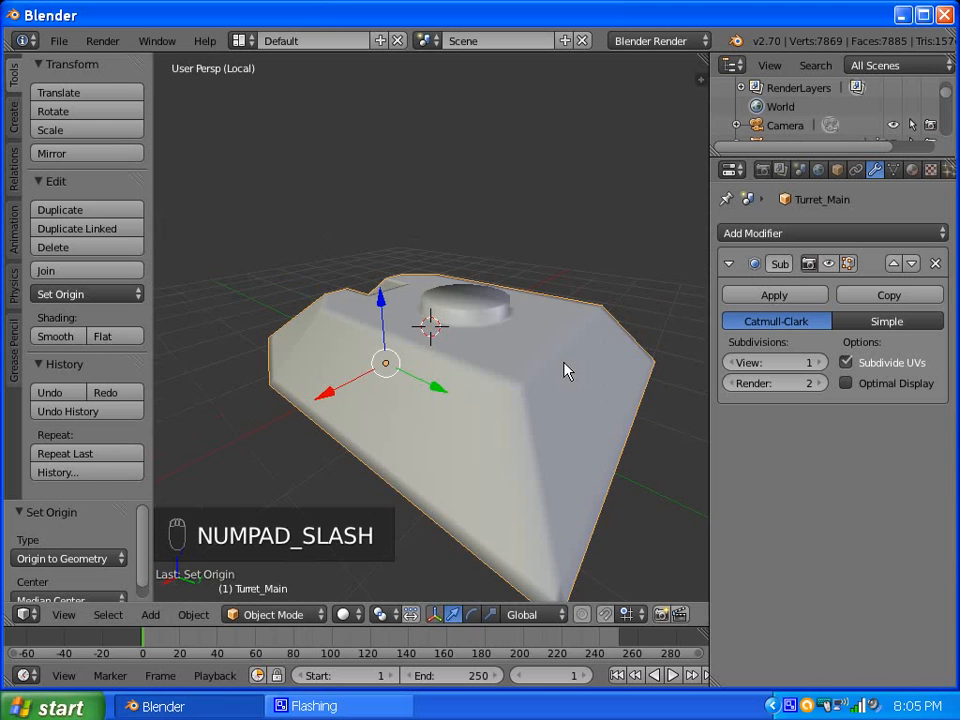
middle_drag(446, 381, 476, 216)
scroll(497, 313, up, 2)
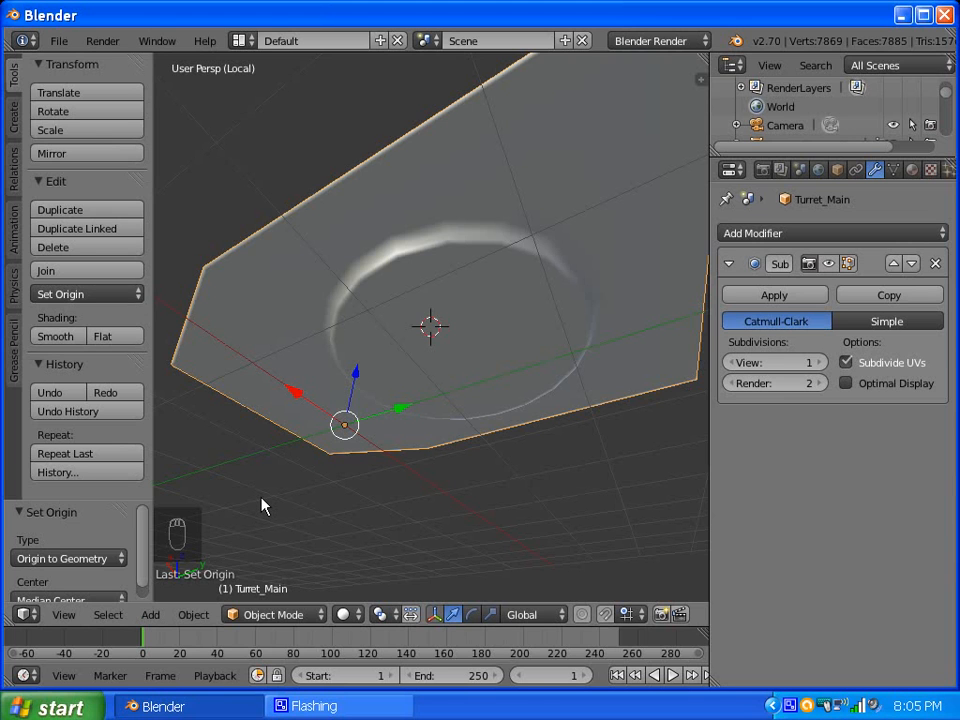
In Edit Mode with vertex selection, select only the center vertex of the circular base on the turret's underside.
key(Tab)
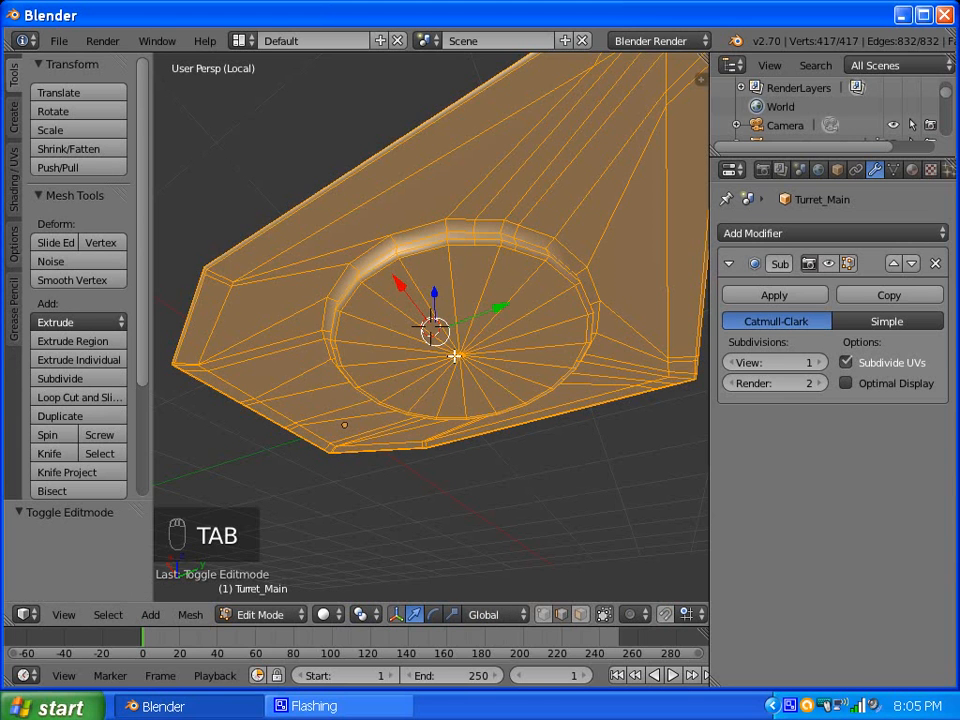
right_click(458, 352)
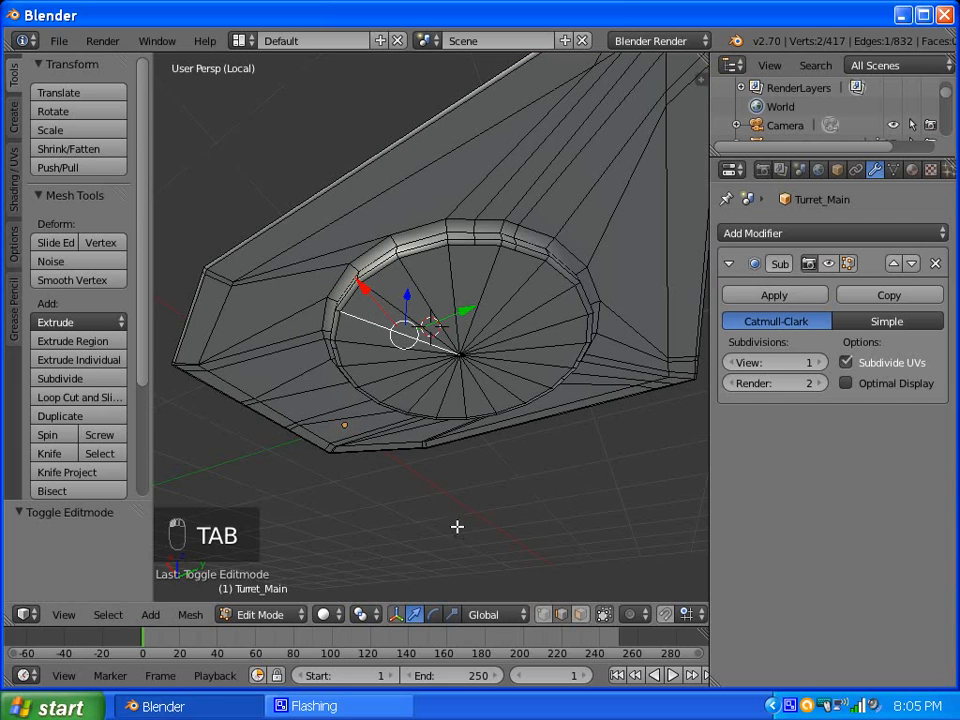
click(540, 614)
key(a)
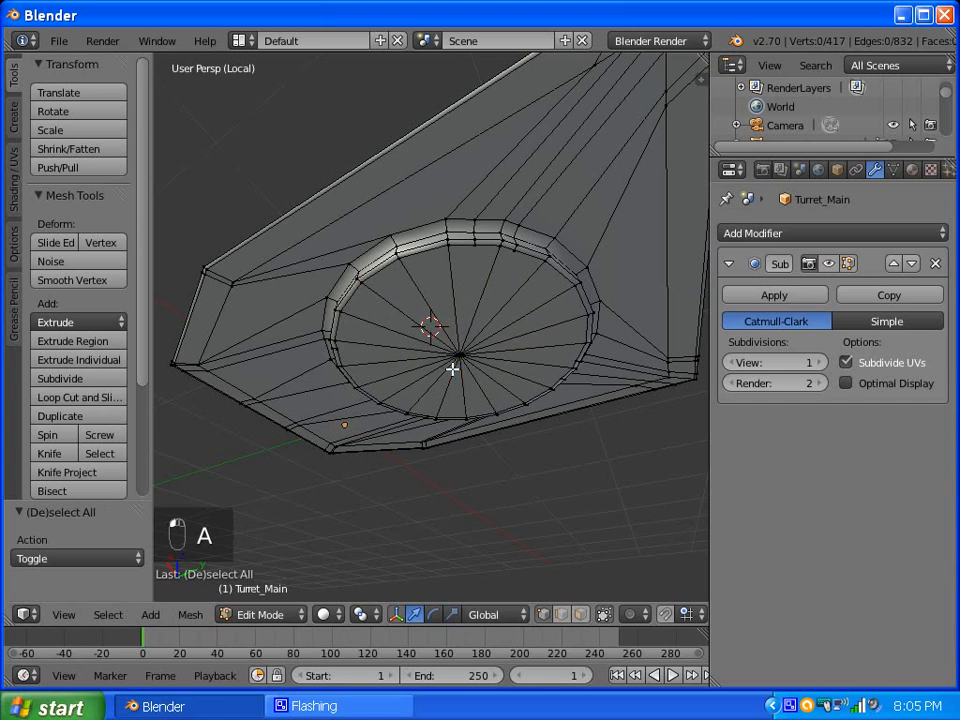
right_click(457, 356)
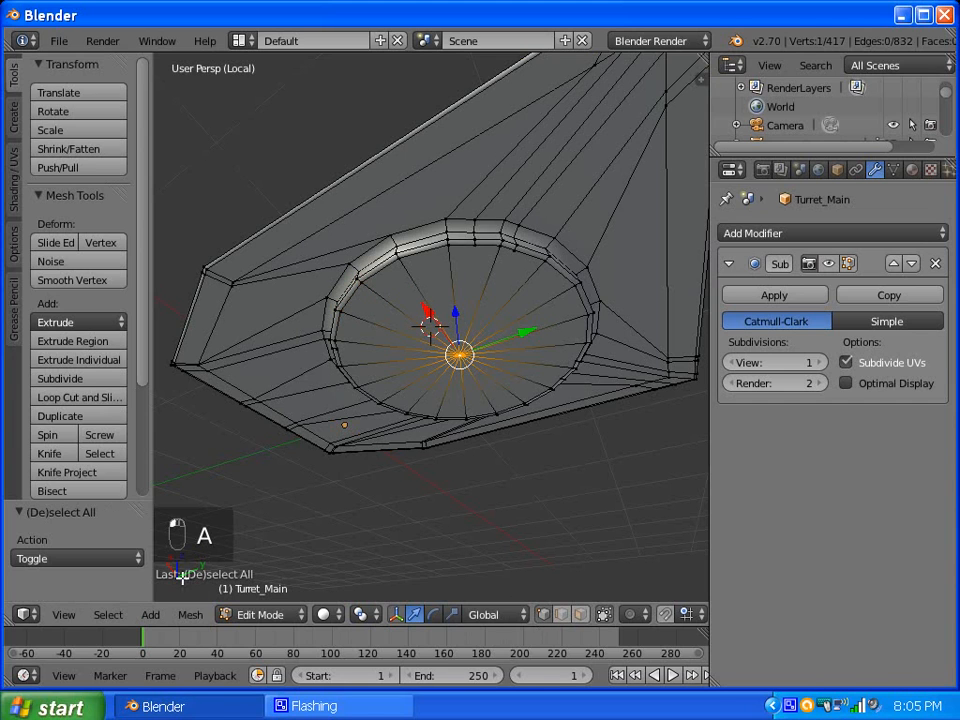
Snap the 3D cursor to the selected center vertex of the main turret's circular base.
click(110, 615)
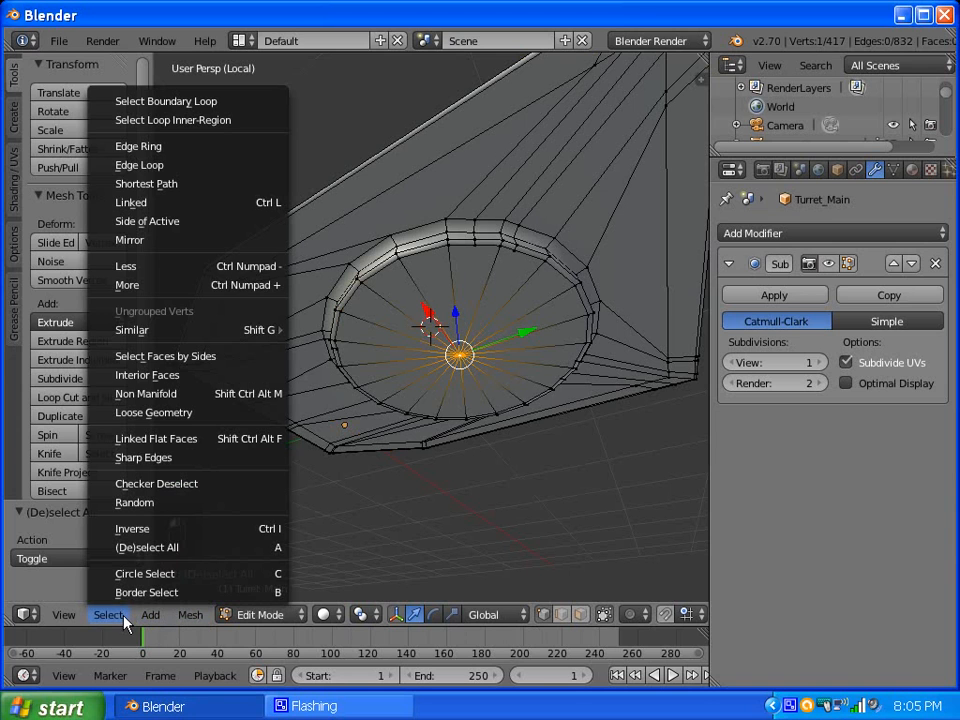
click(190, 615)
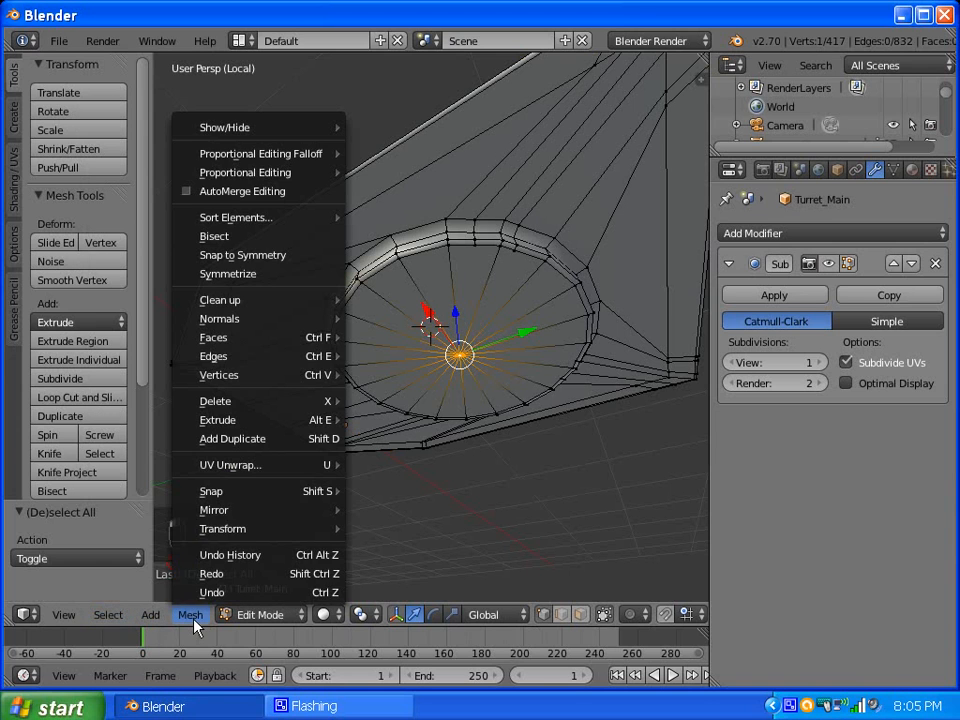
mouse_move(300, 491)
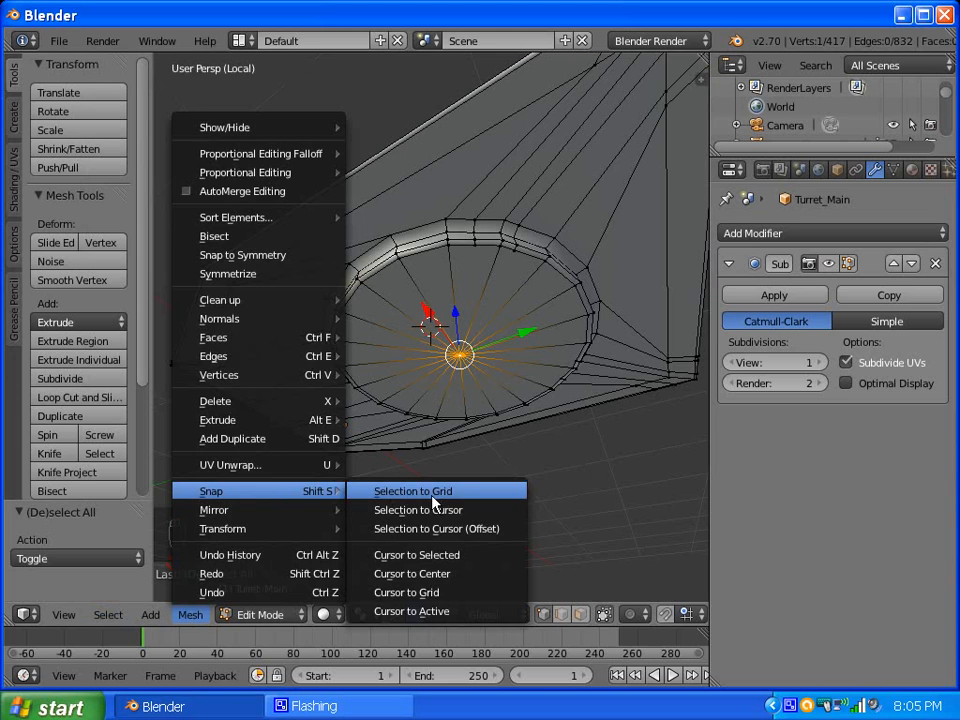
click(427, 561)
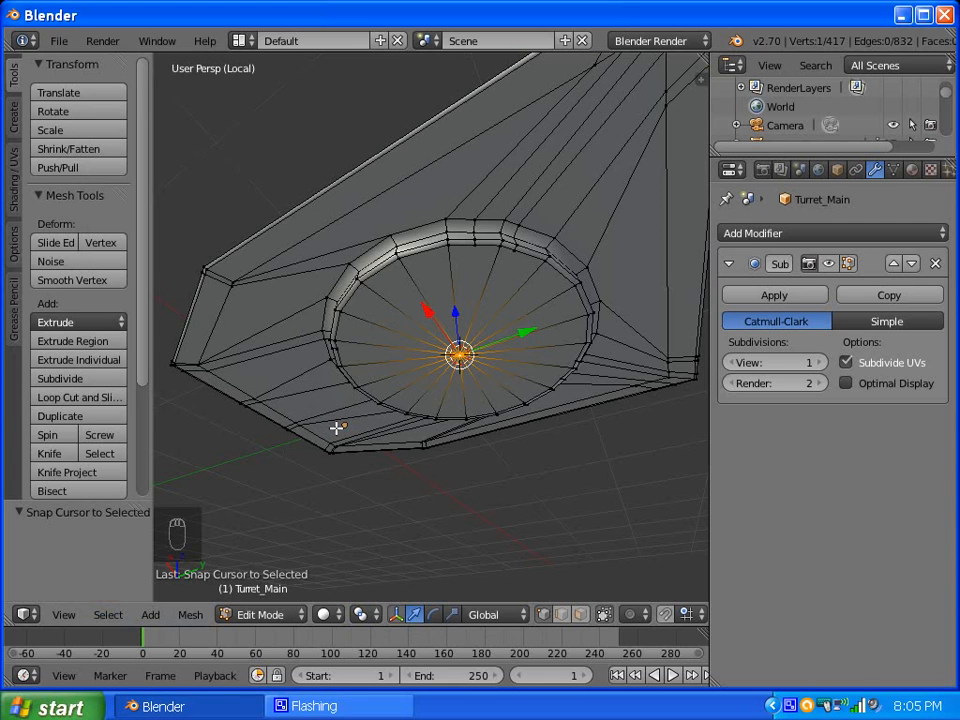
click(190, 615)
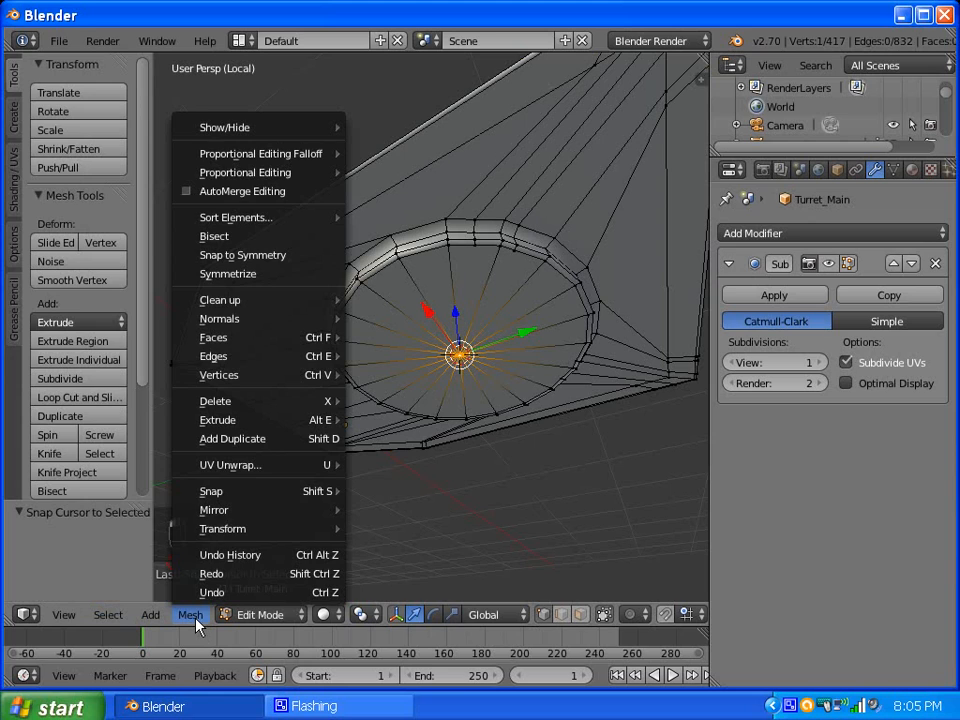
mouse_move(291, 539)
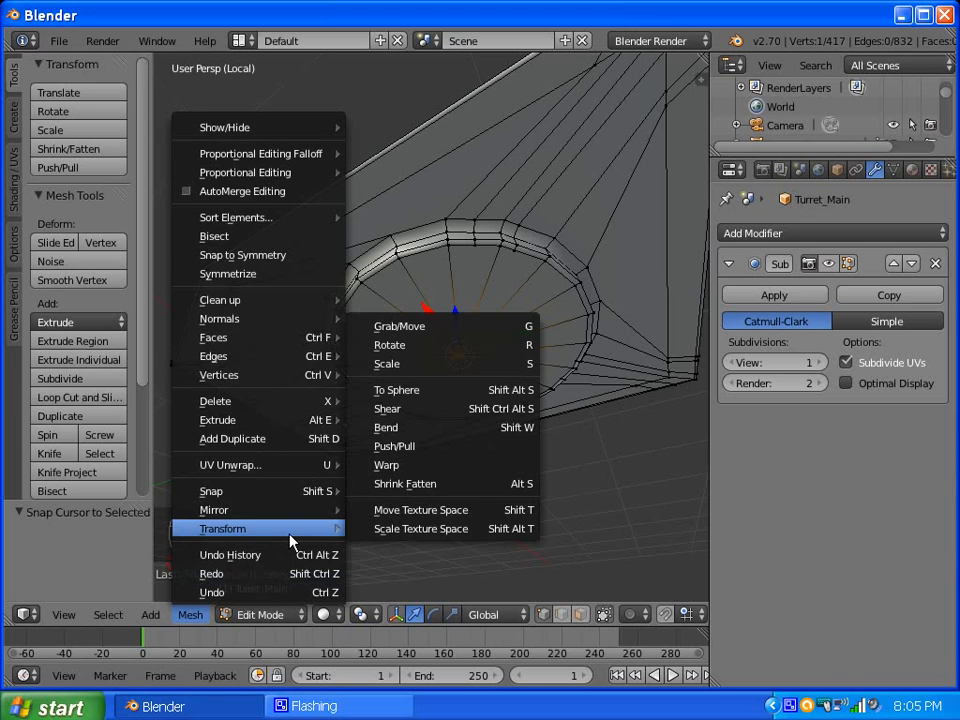
key(Escape)
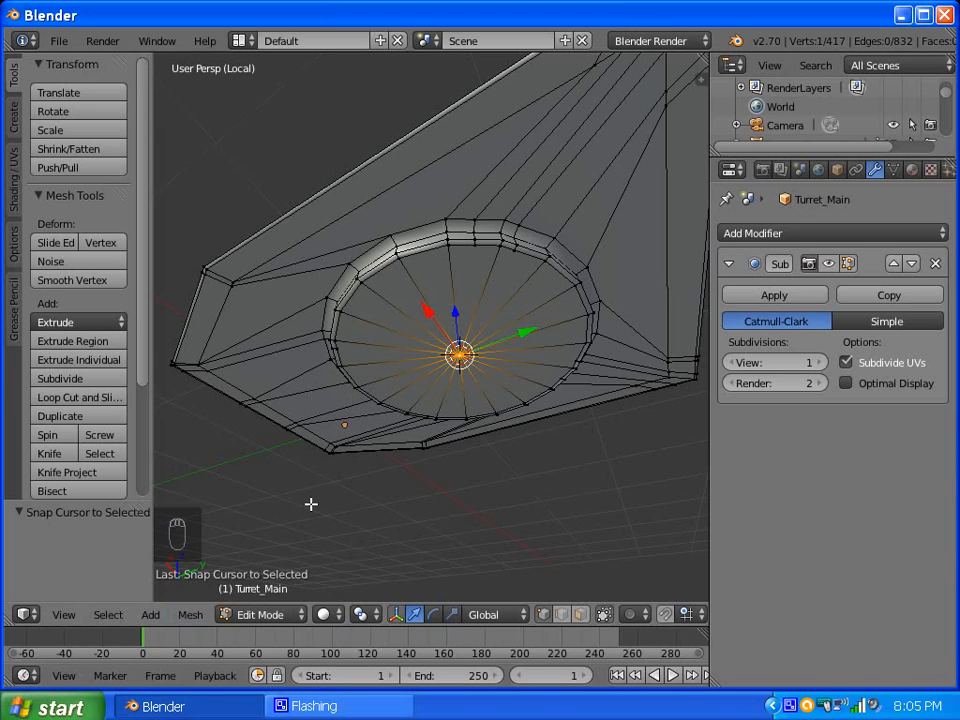
Back in Object Mode, set the main turret's origin to the 3D cursor and leave local view.
key(Tab)
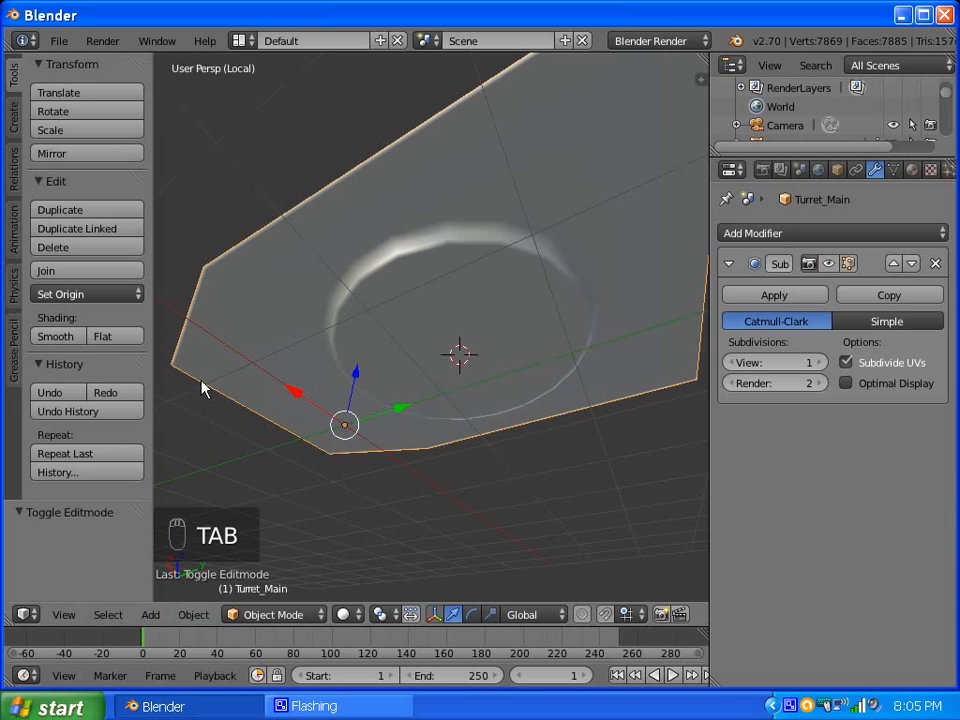
click(99, 296)
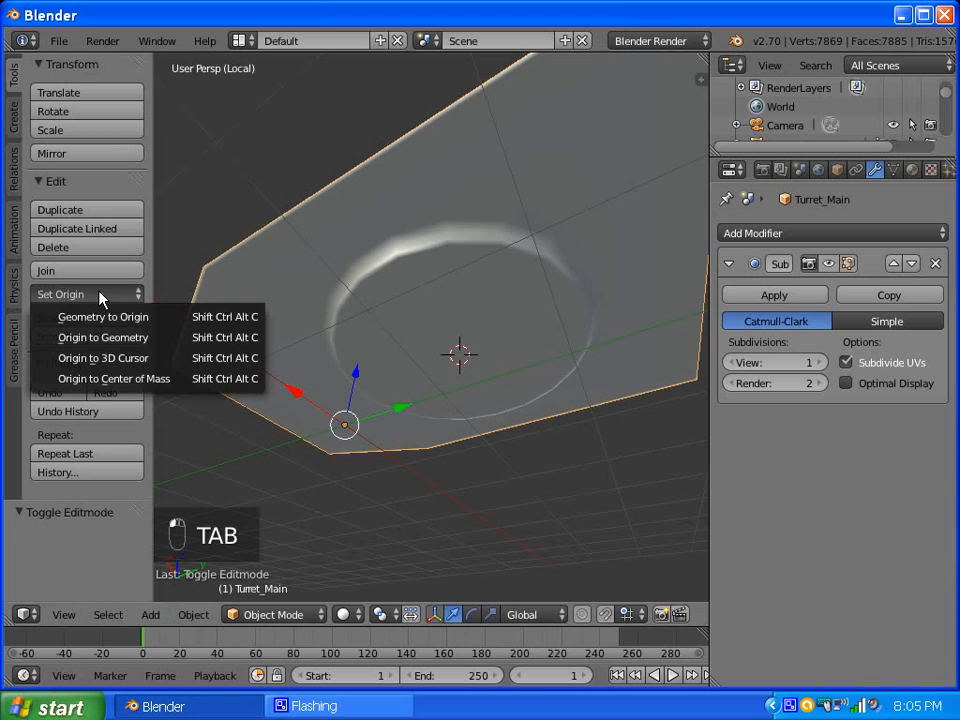
click(107, 358)
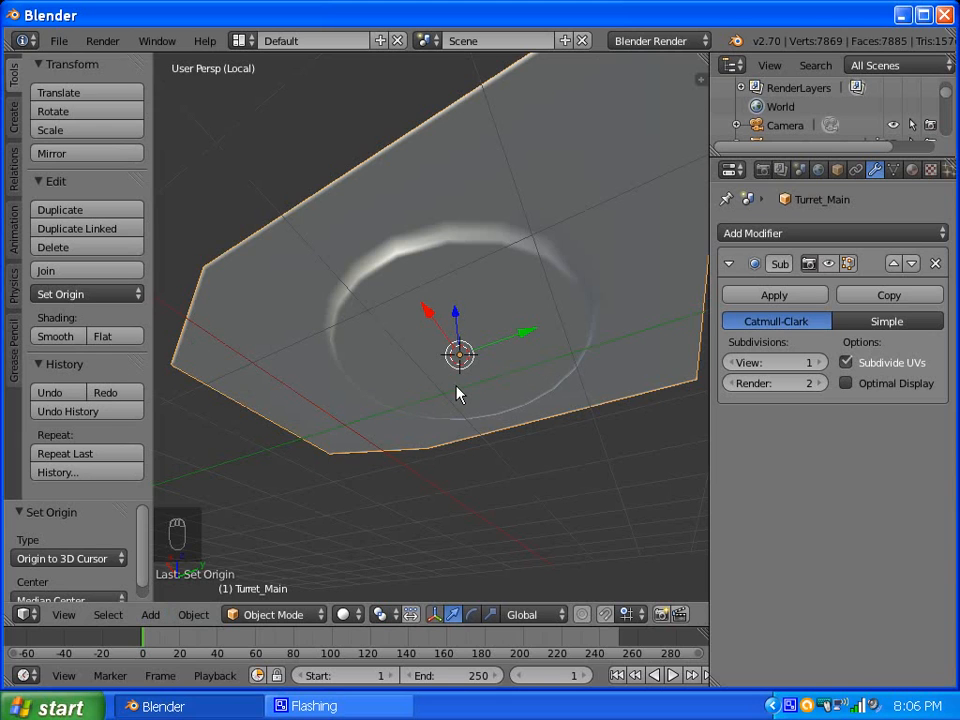
scroll(475, 372, down, 3)
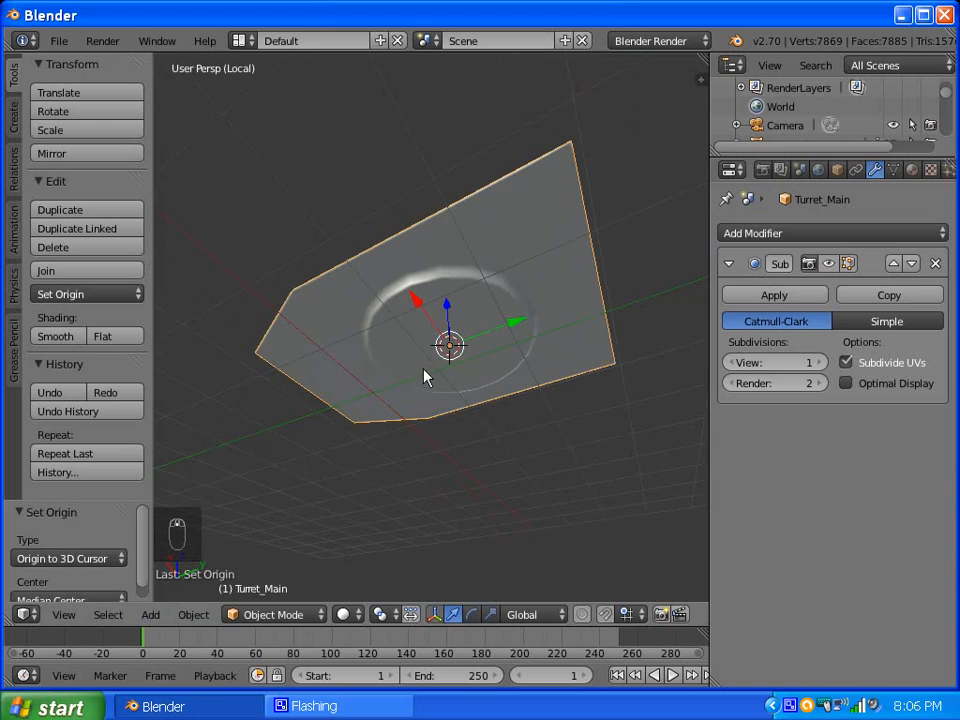
middle_drag(440, 322, 471, 428)
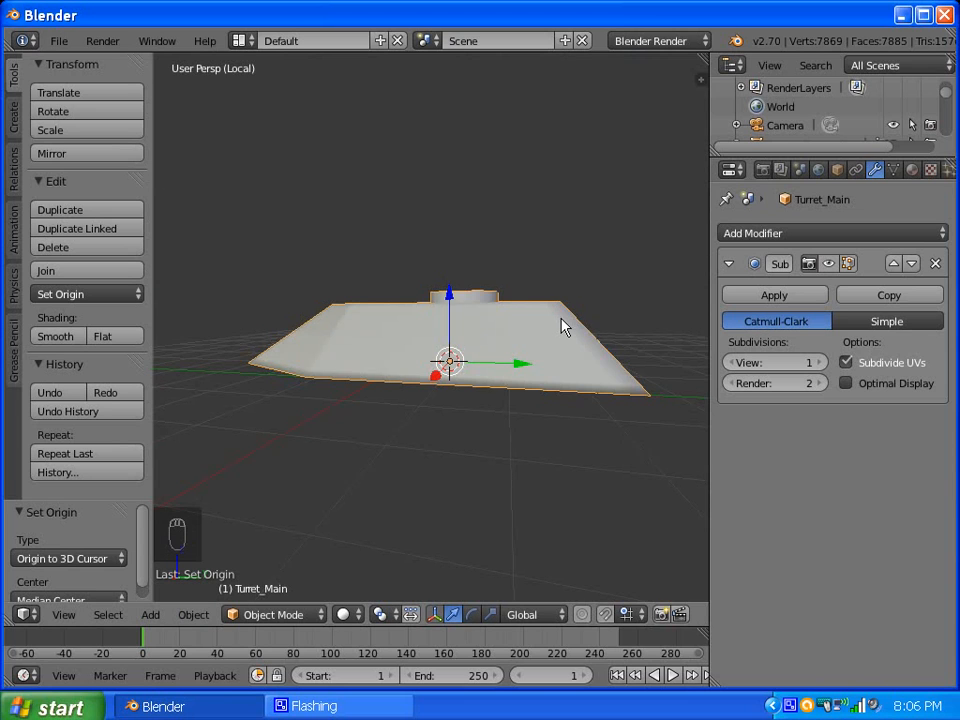
key(KP_Divide)
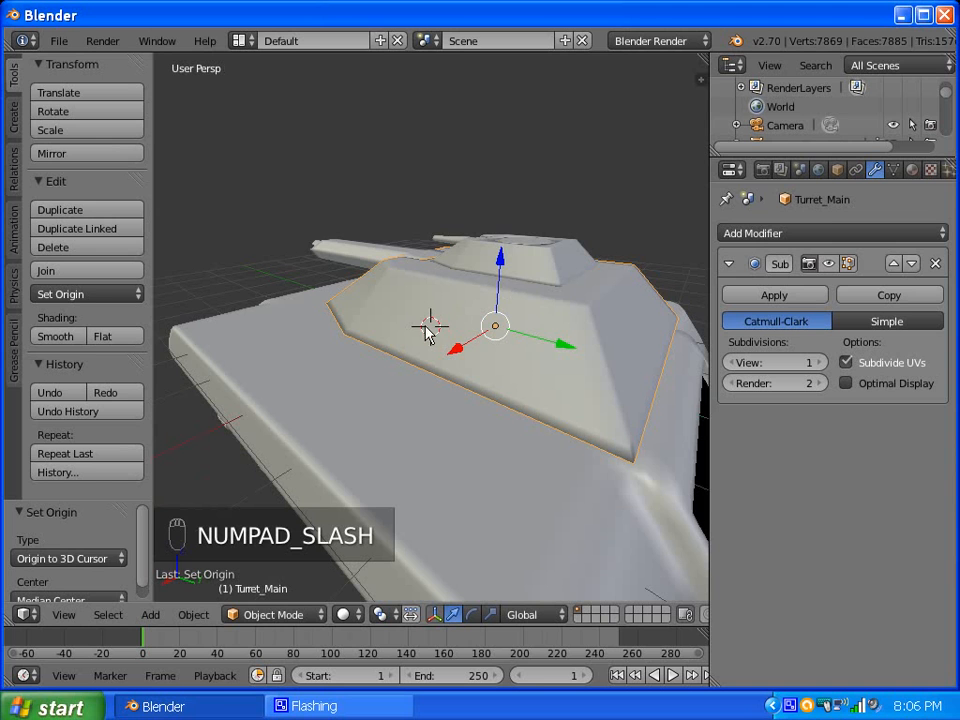
mouse_move(519, 326)
middle_down()
mouse_move(426, 336)
mouse_move(395, 392)
mouse_move(521, 369)
mouse_move(559, 272)
mouse_move(521, 333)
middle_up()
scroll(403, 399, down, 4)
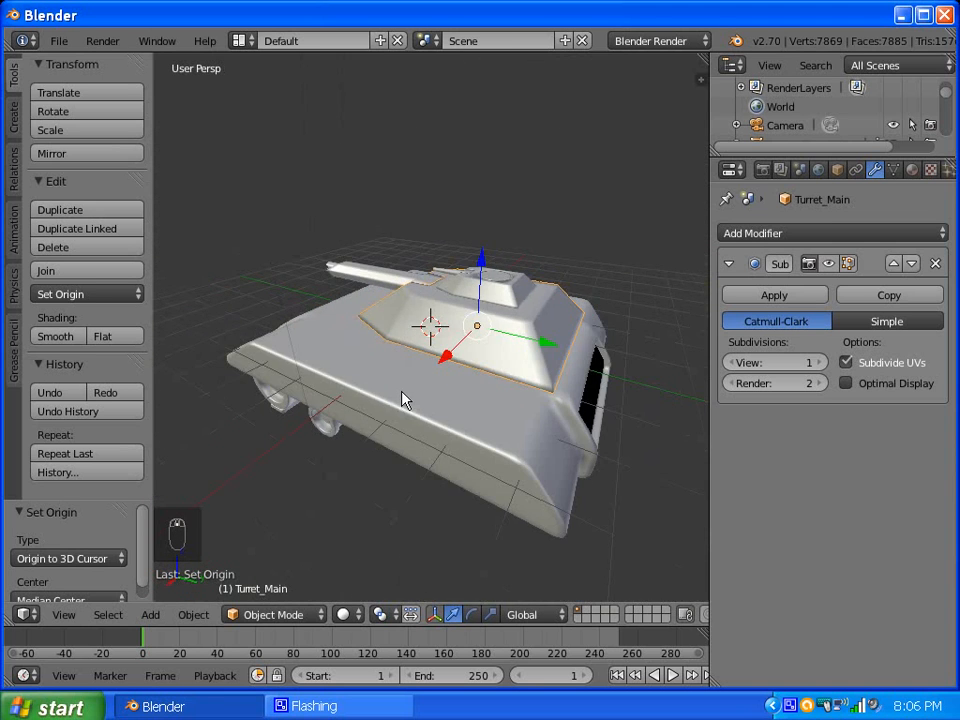
Isolate the secondary turret in local view and bring its underside with the circular ring into sight.
right_click(394, 414)
mouse_move(411, 405)
middle_down()
mouse_move(400, 362)
mouse_move(448, 311)
mouse_move(480, 300)
mouse_move(354, 388)
mouse_move(360, 383)
mouse_move(349, 381)
mouse_move(474, 311)
mouse_move(480, 294)
mouse_move(452, 266)
mouse_move(429, 409)
middle_up()
right_click(544, 328)
scroll(594, 311, up, 2)
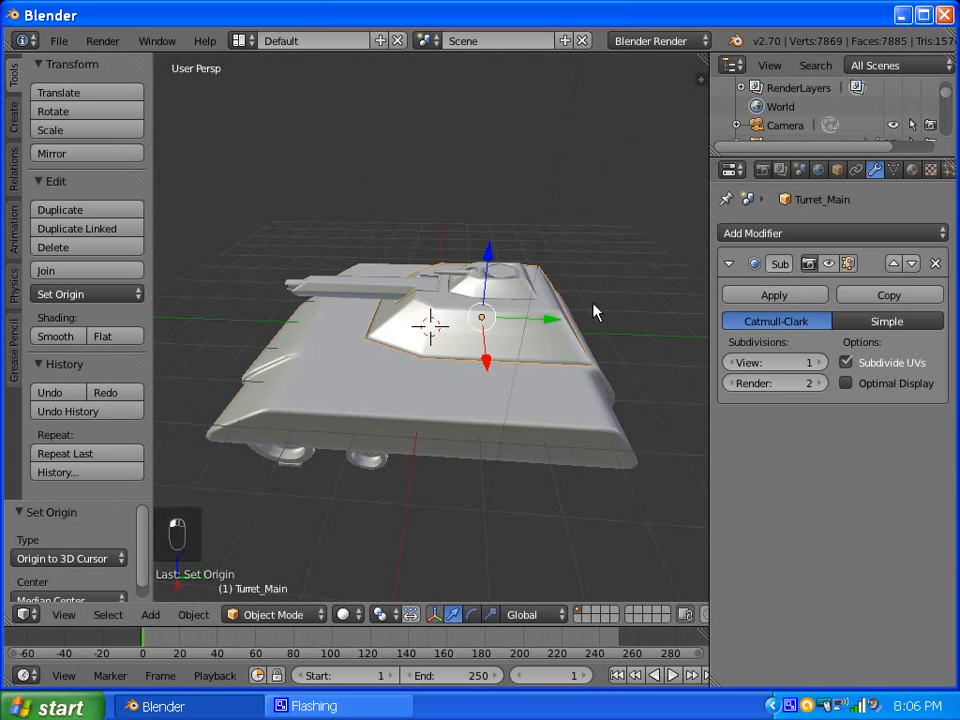
right_click(563, 266)
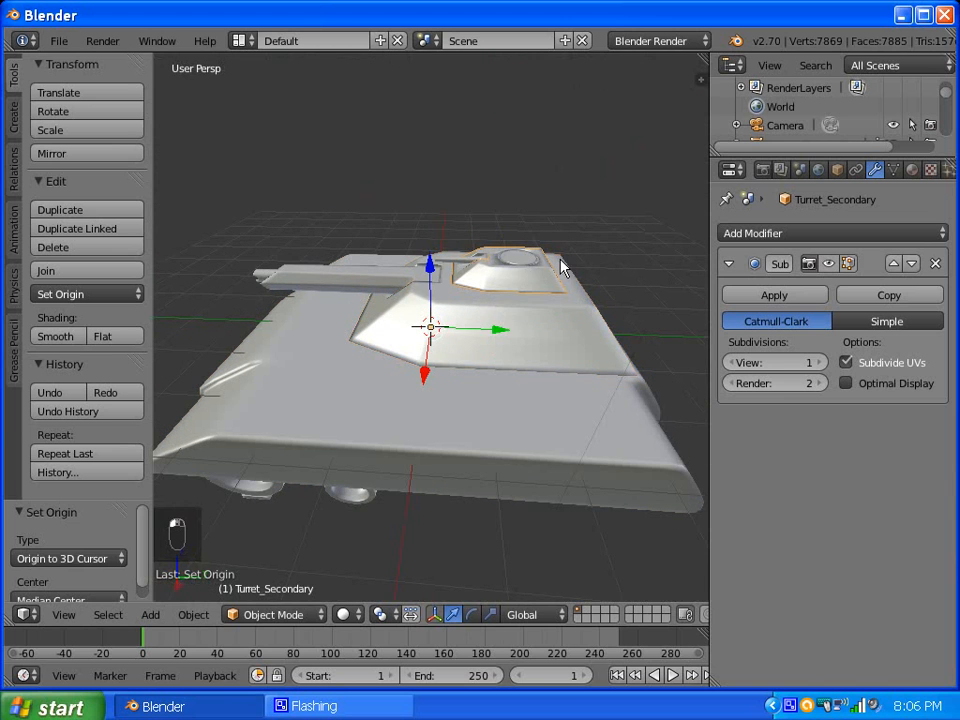
key(KP_Divide)
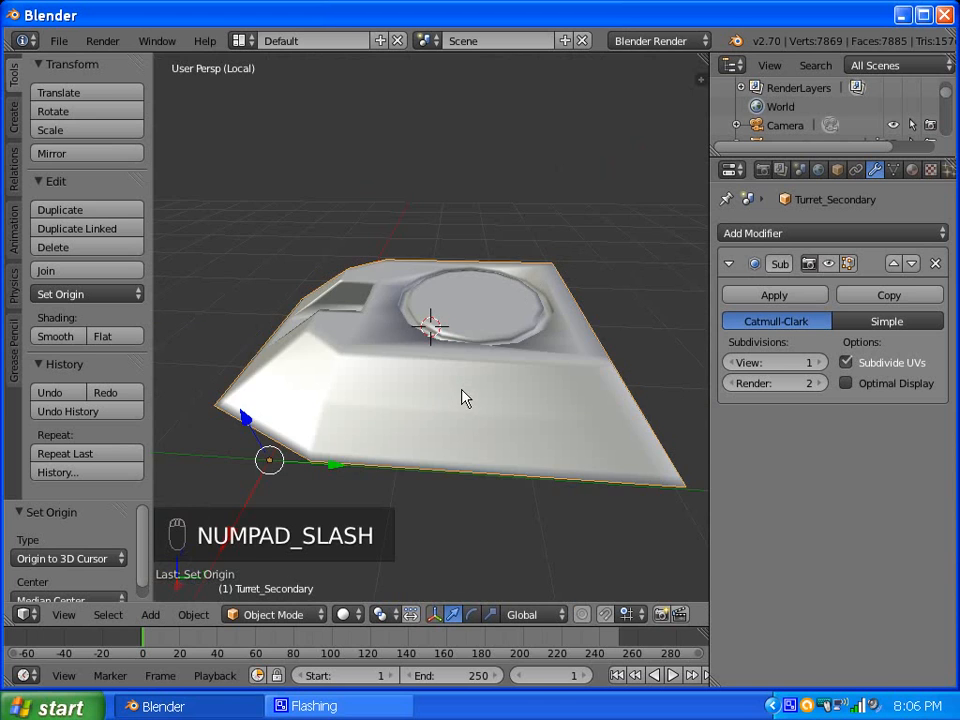
middle_drag(462, 398, 489, 189)
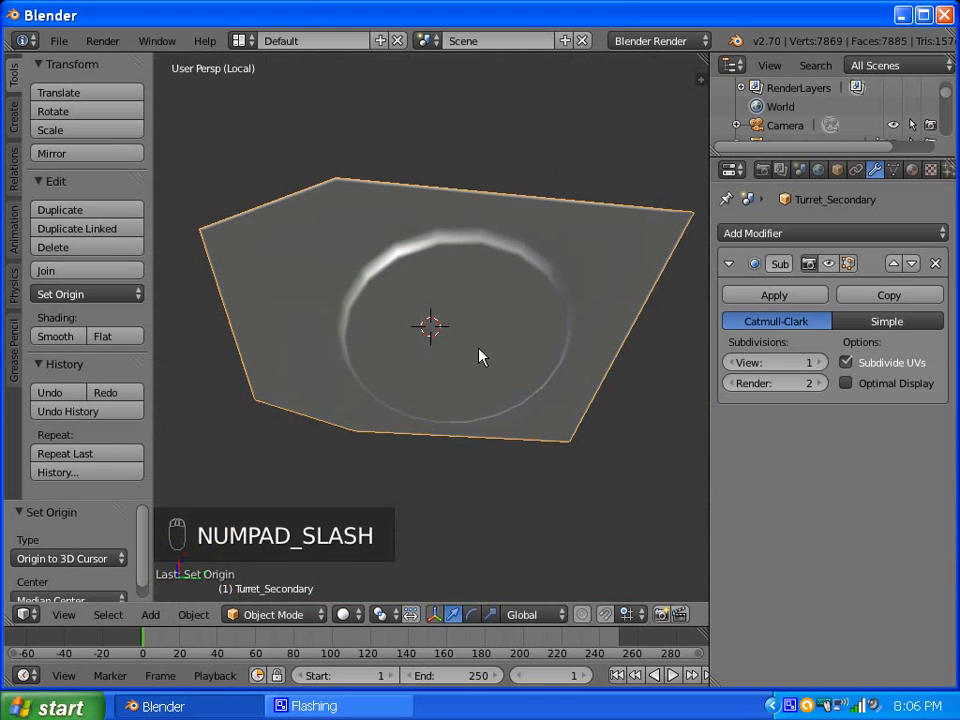
In Edit Mode, select only the center vertex of the secondary turret's circular base and snap the 3D cursor to it.
key(Tab)
key(a)
key(a)
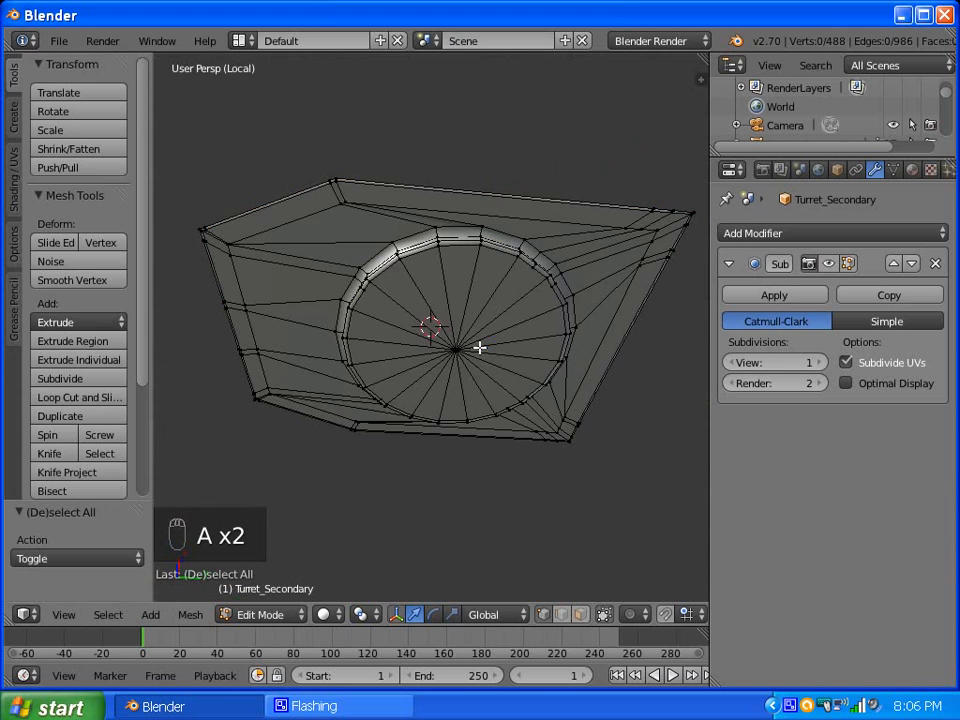
right_click(461, 345)
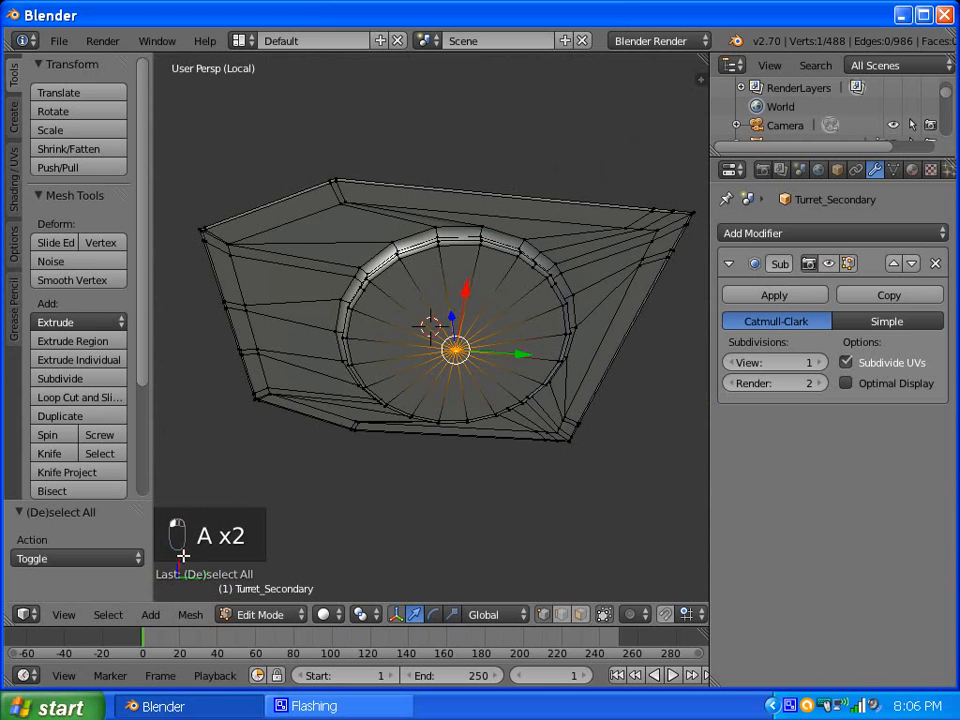
click(190, 614)
mouse_move(245, 509)
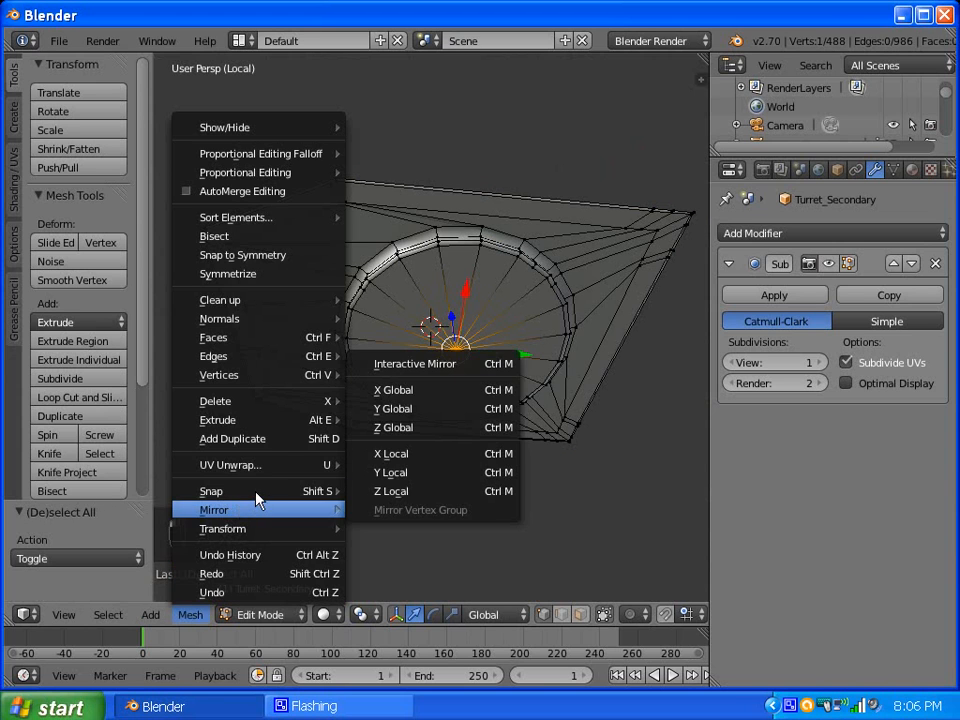
mouse_move(304, 490)
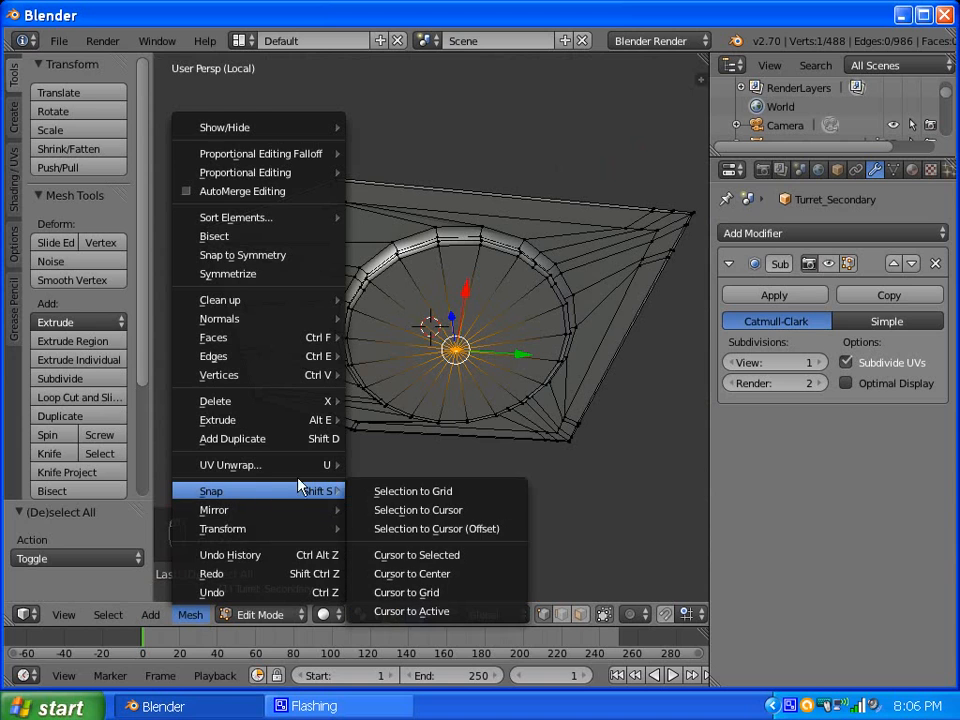
click(435, 556)
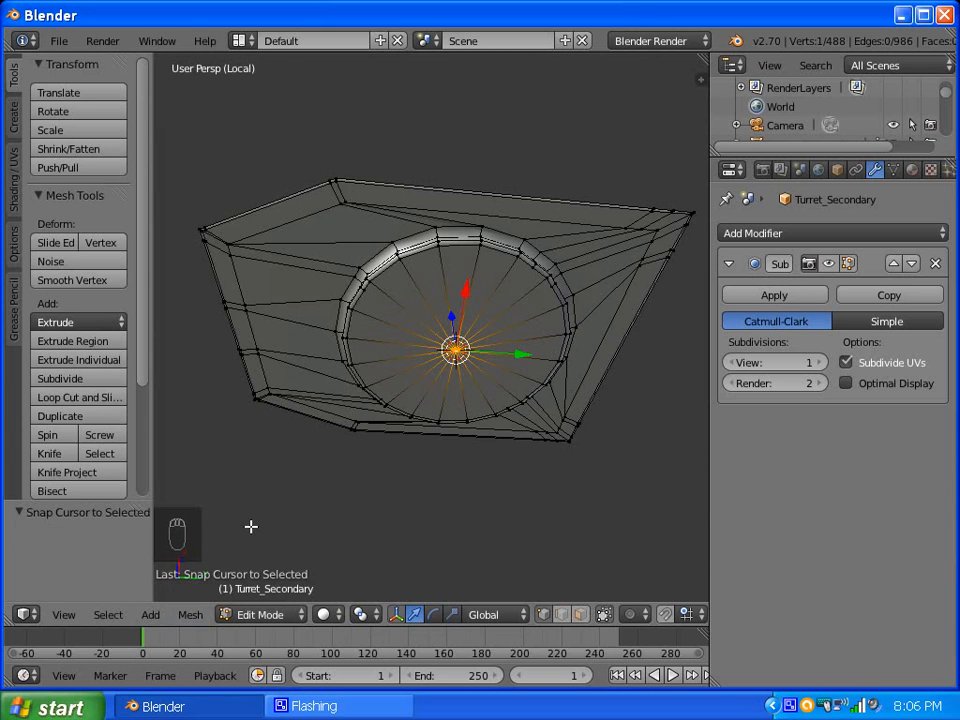
Back in Object Mode, set the secondary turret's origin to the 3D cursor and leave local view.
key(Tab)
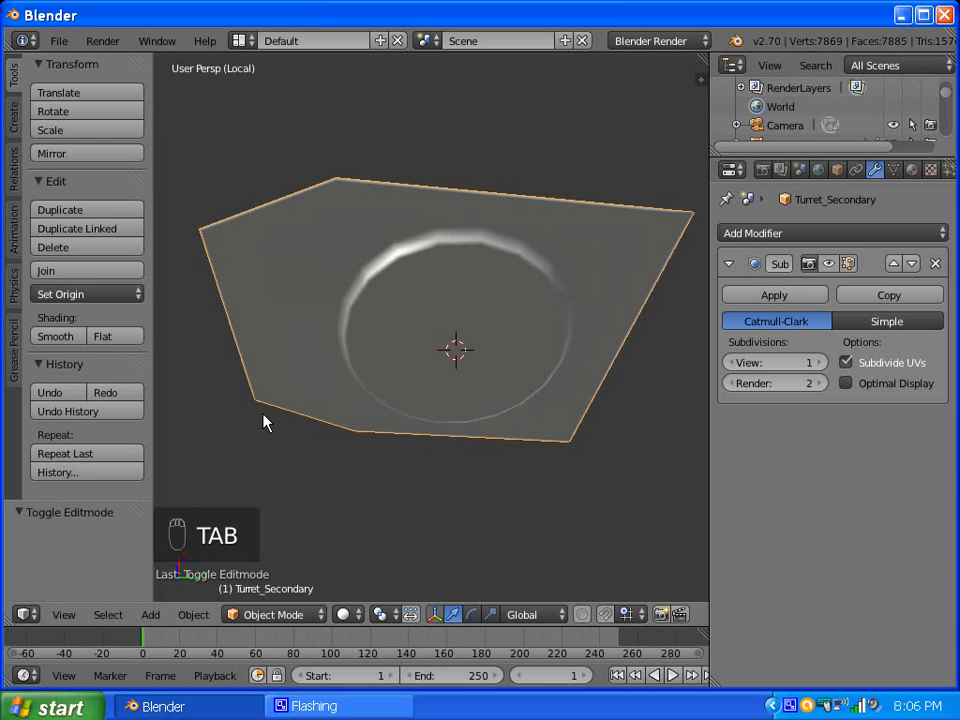
click(100, 296)
click(117, 357)
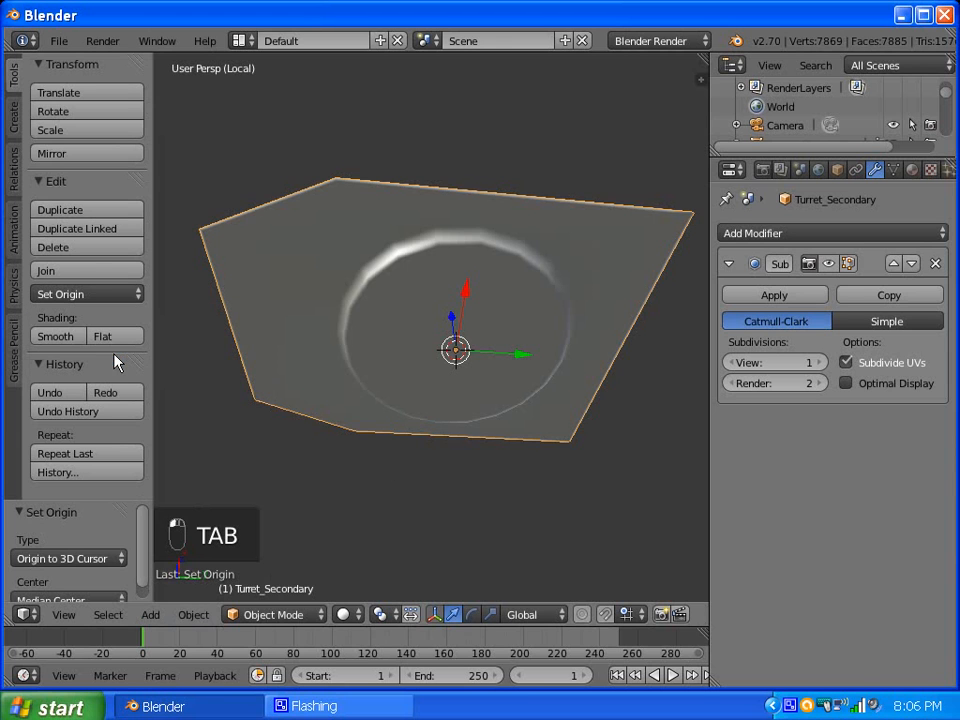
middle_drag(381, 343, 338, 485)
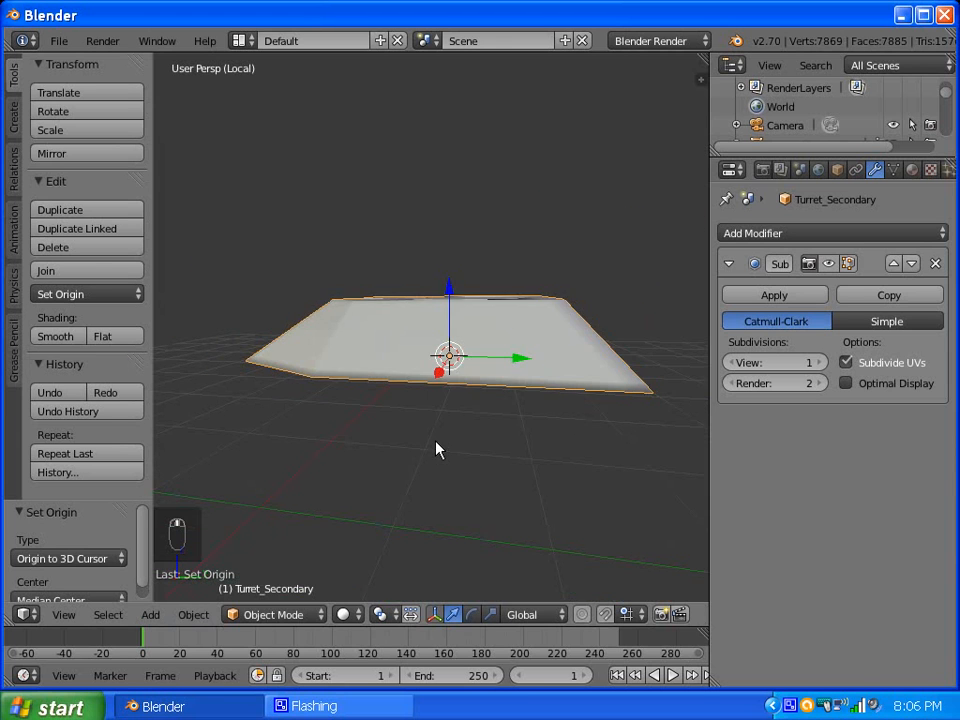
key(KP_Divide)
scroll(477, 378, down, 3)
scroll(480, 302, up, 5)
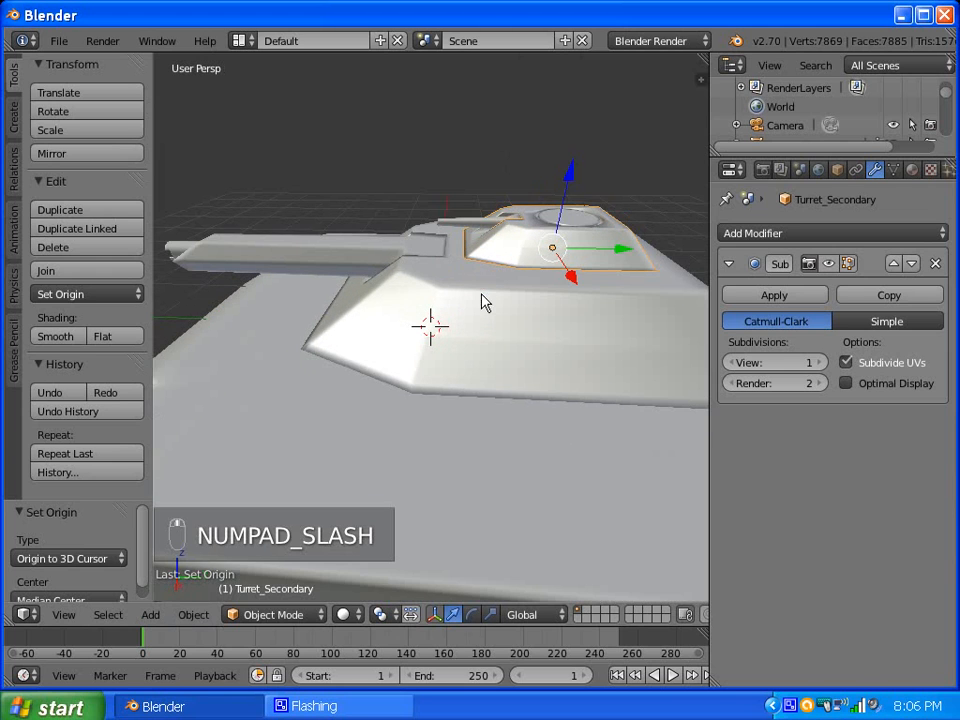
Isolate the main gun housing in local view with its rear block in sight.
right_click(378, 250)
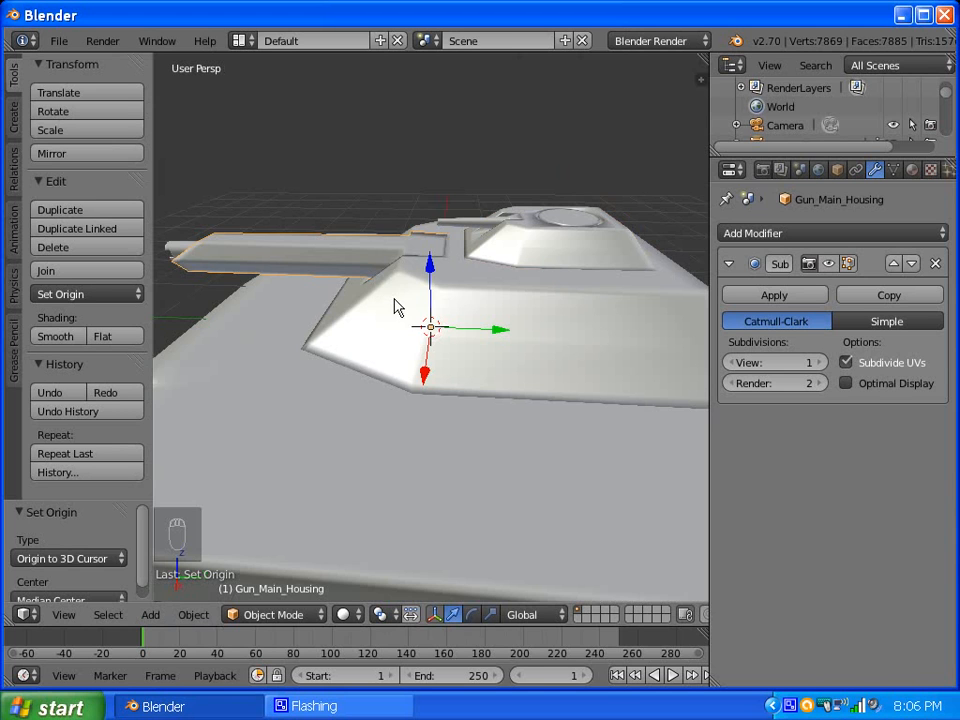
key(KP_Divide)
middle_drag(439, 289, 487, 261)
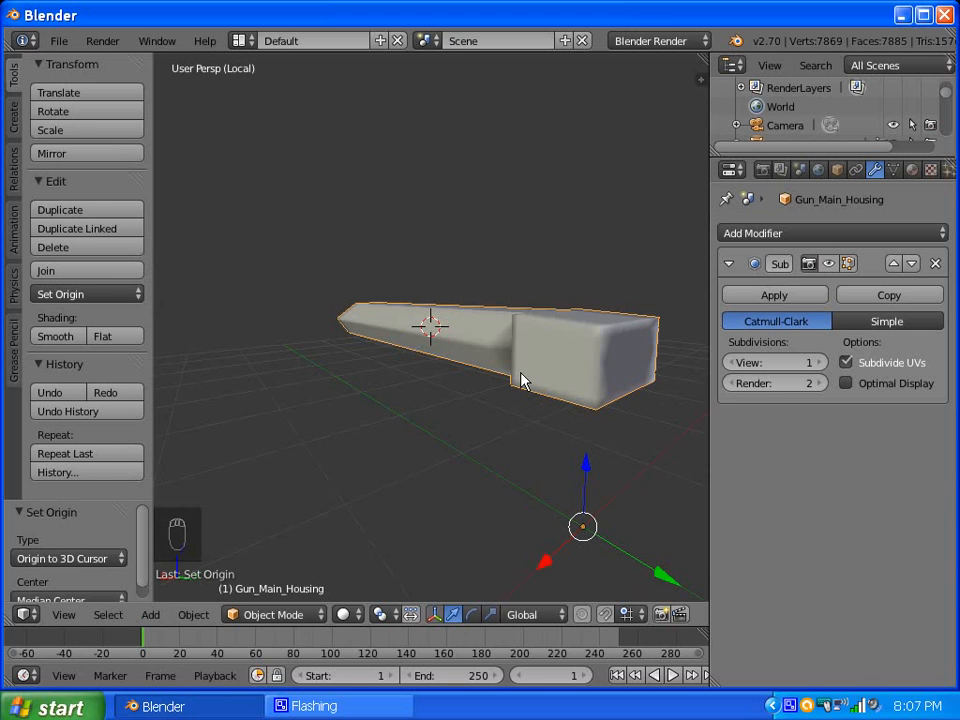
In Edit Mode with edge selection, select only the central horizontal edge on the rear face of the main gun housing.
key(Tab)
middle_drag(626, 375, 546, 377)
middle_drag(439, 388, 493, 392)
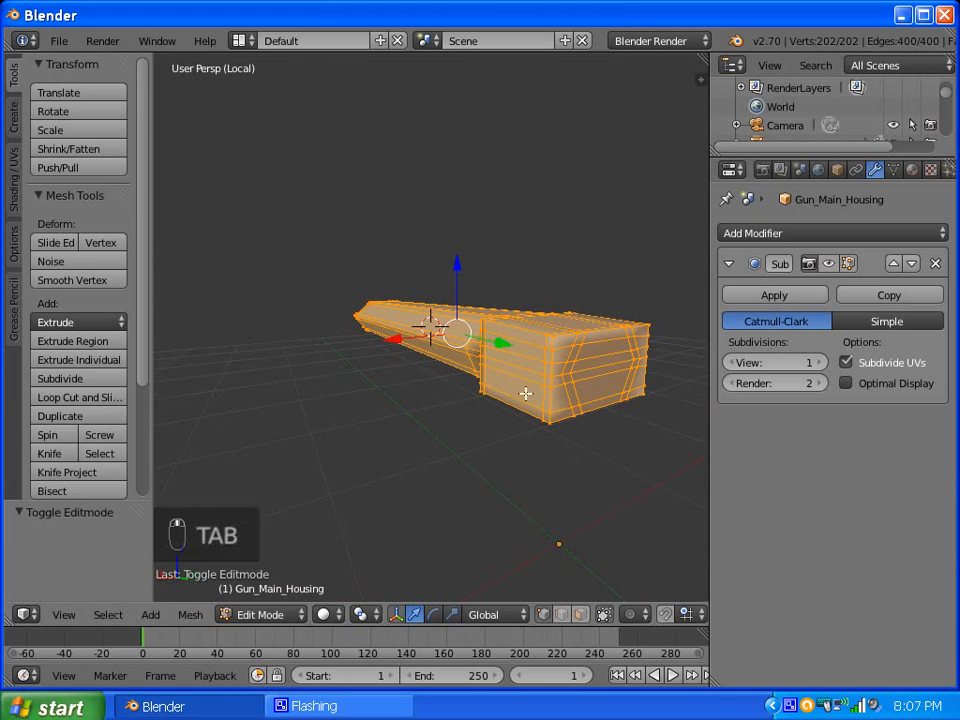
scroll(576, 399, up, 3)
middle_drag(631, 408, 583, 401)
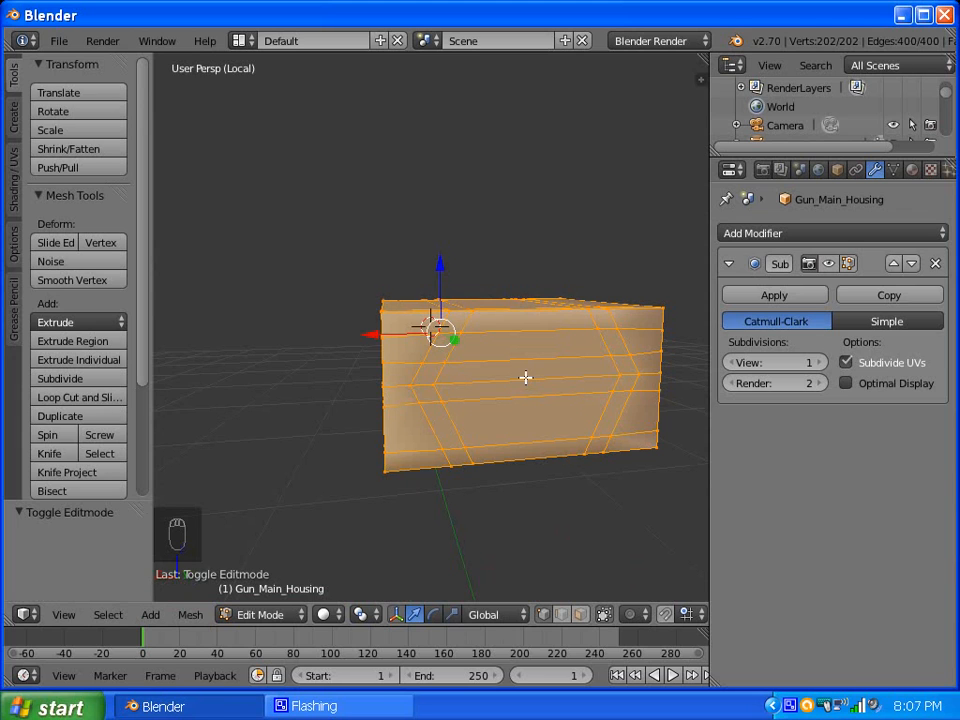
key(a)
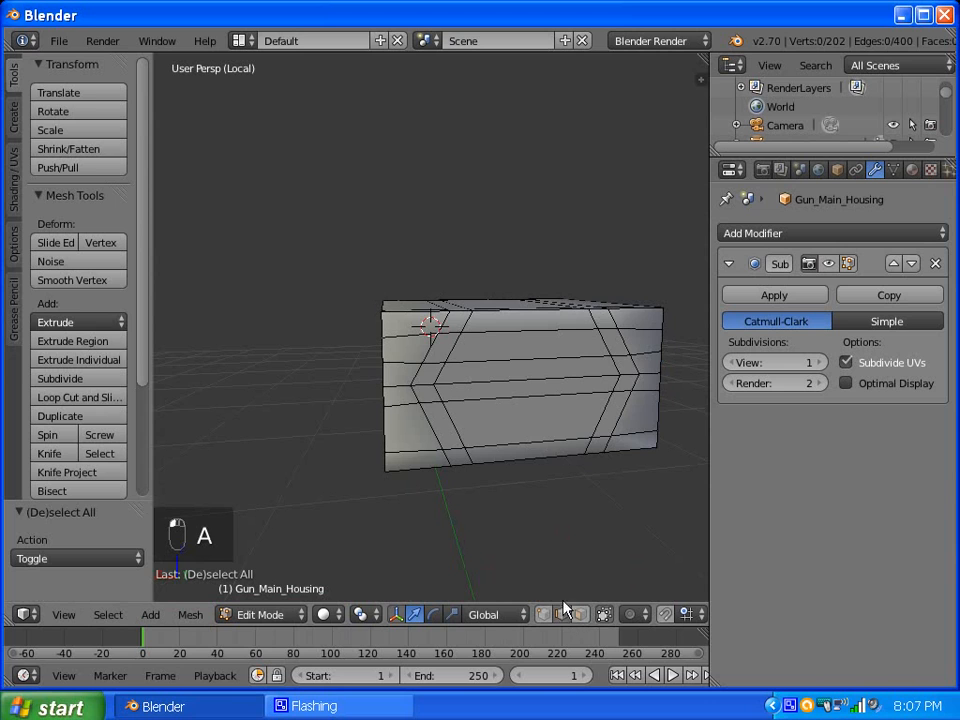
right_click(516, 377)
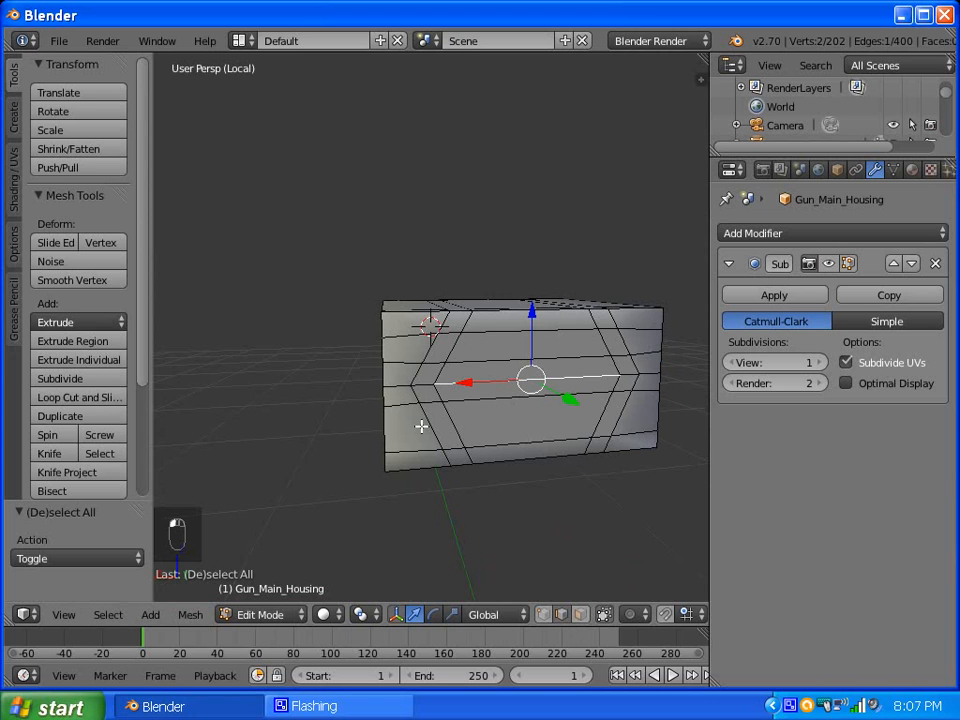
Select the middle horizontal edges on the two opposite side faces of the main gun housing's rear block.
middle_drag(343, 405, 379, 410)
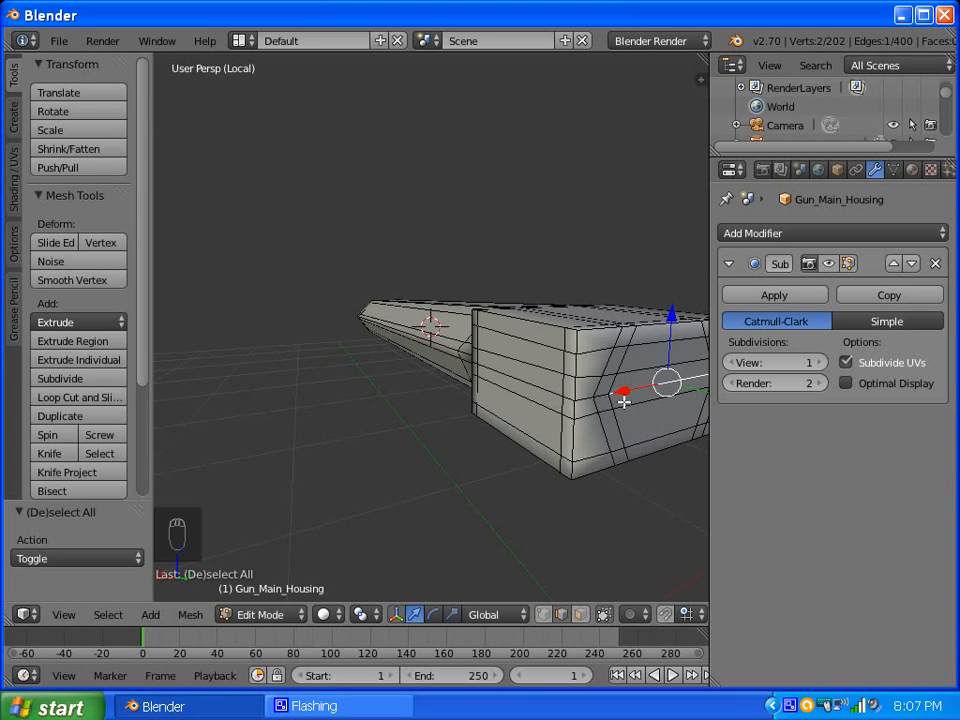
right_click(568, 399)
middle_drag(639, 405, 486, 416)
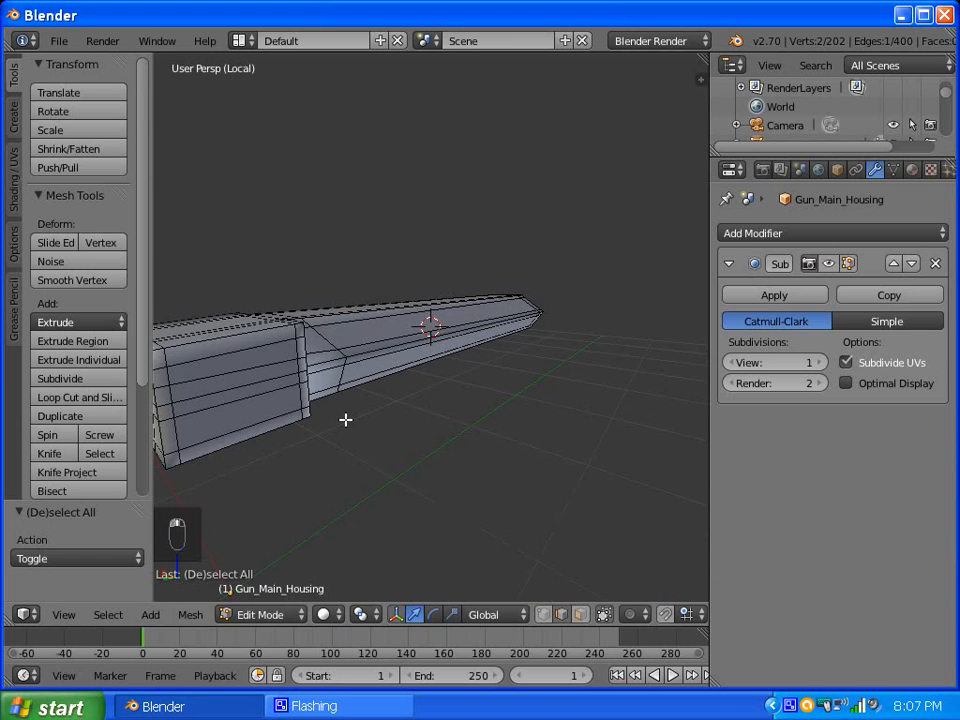
scroll(345, 420, down, 1)
scroll(280, 399, up, 1)
scroll(280, 399, down, 2)
shift+right_click(272, 386)
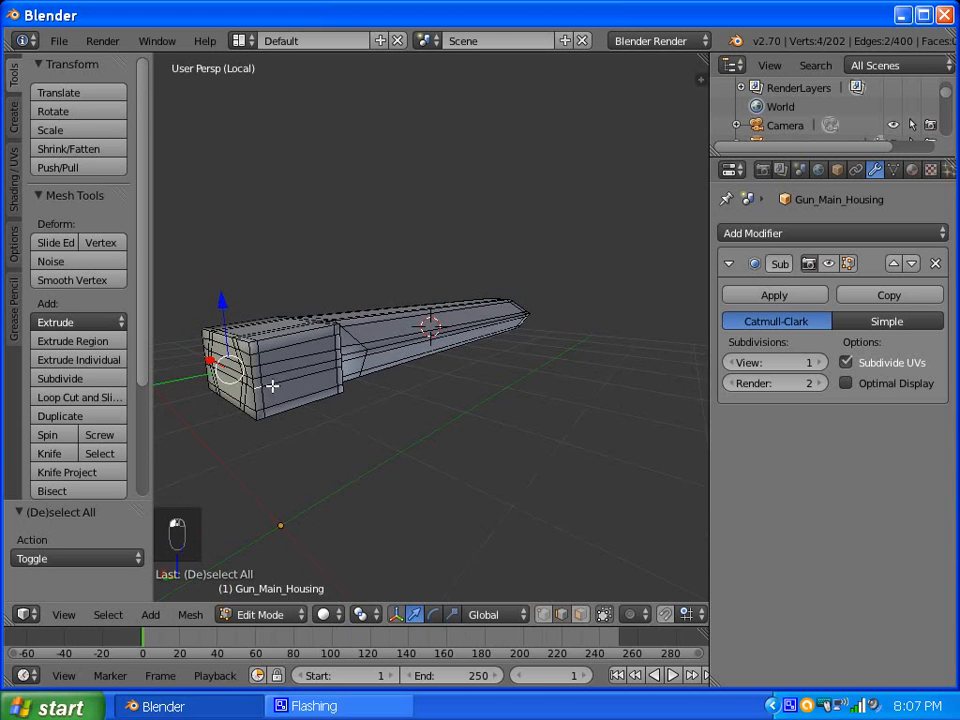
middle_drag(257, 411, 439, 409)
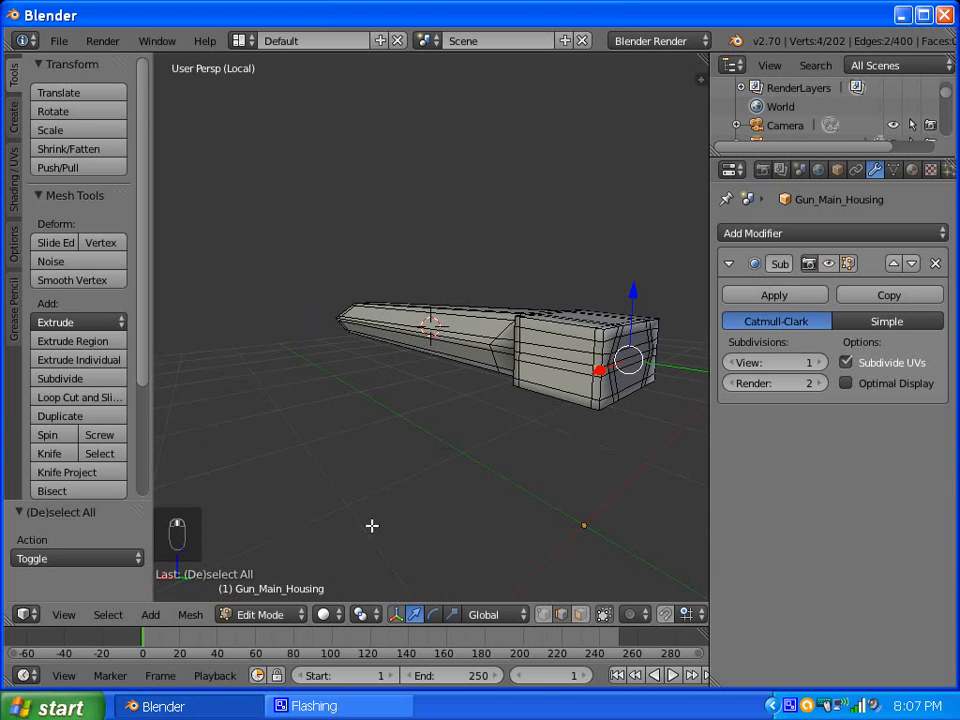
Snap the 3D cursor to the selected pair of side edges on the main gun housing.
click(190, 614)
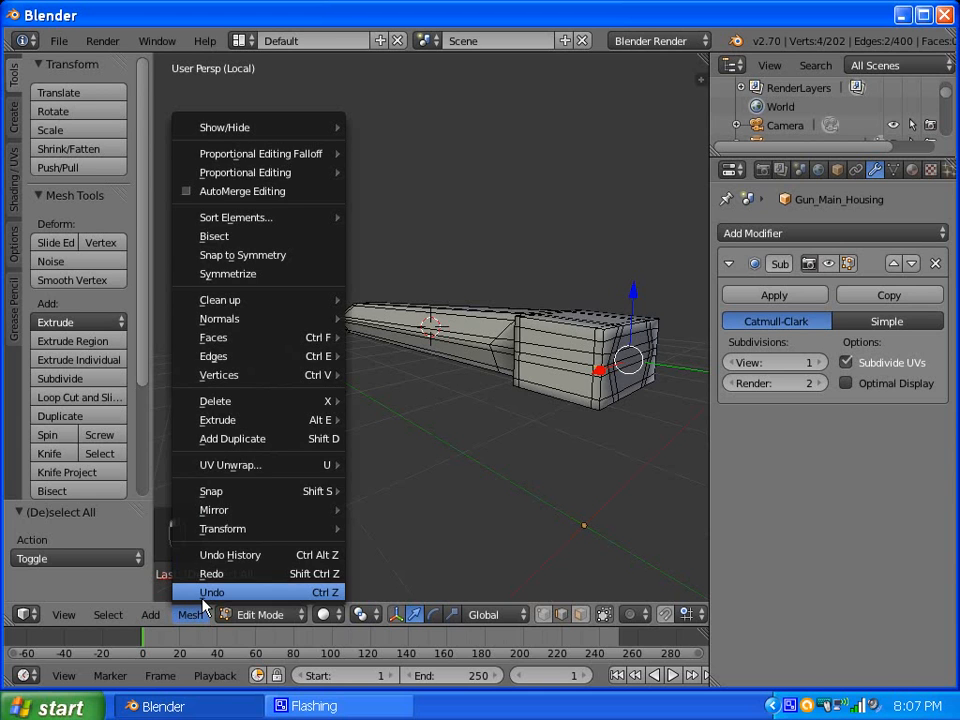
click(112, 615)
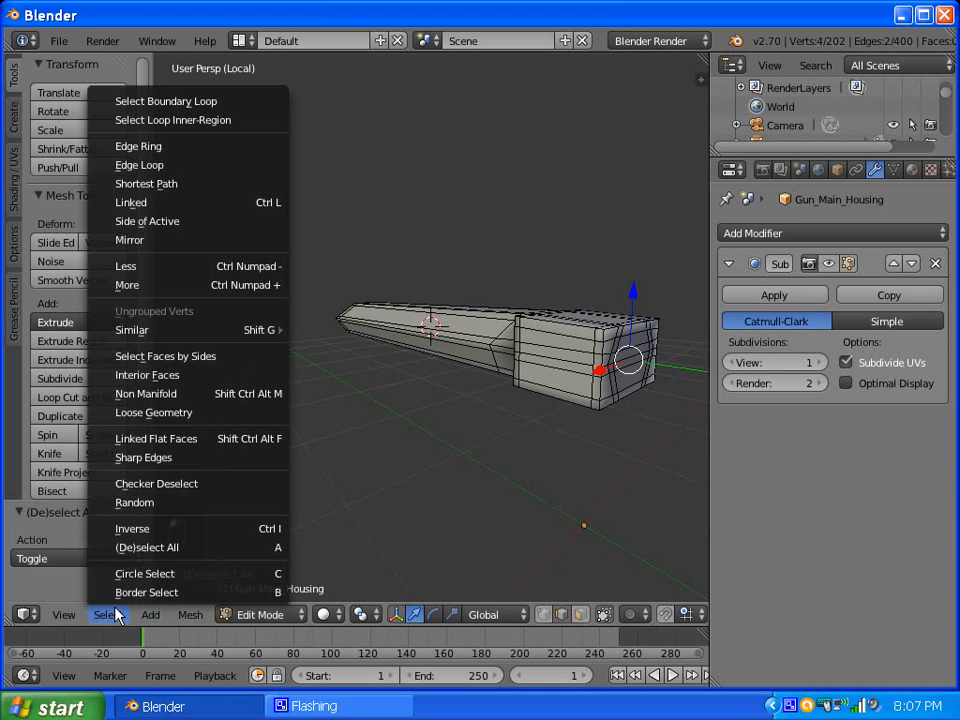
click(190, 614)
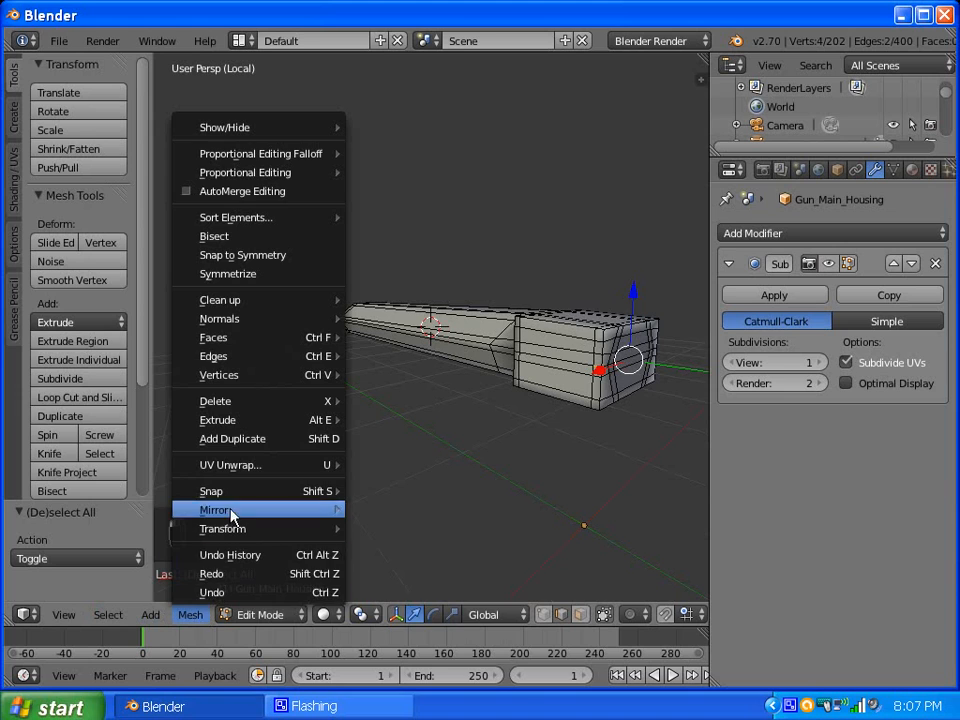
mouse_move(257, 497)
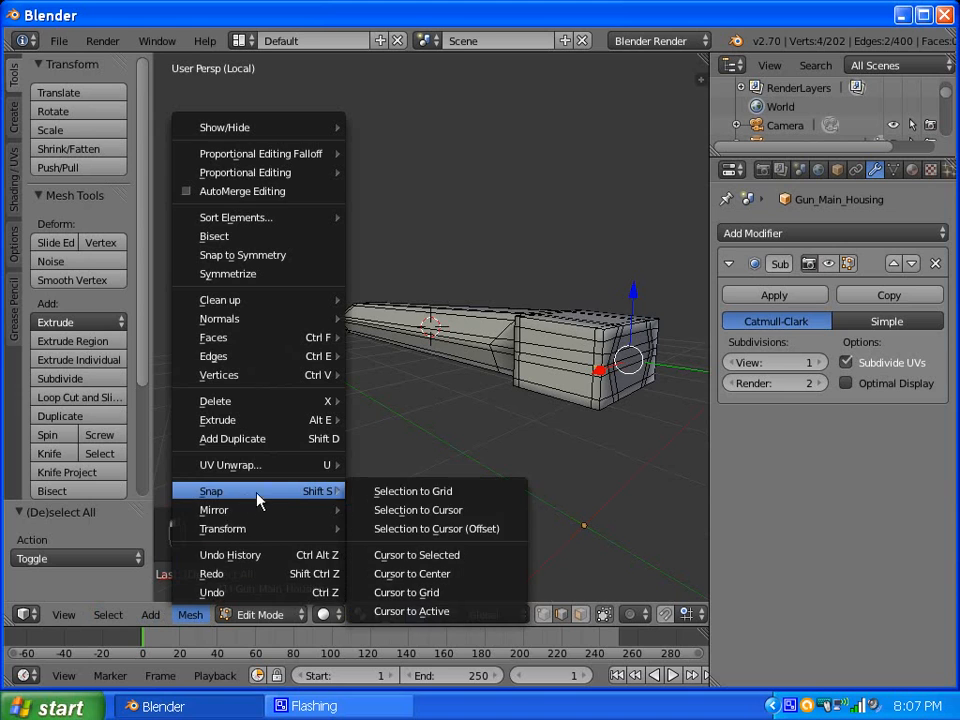
click(419, 556)
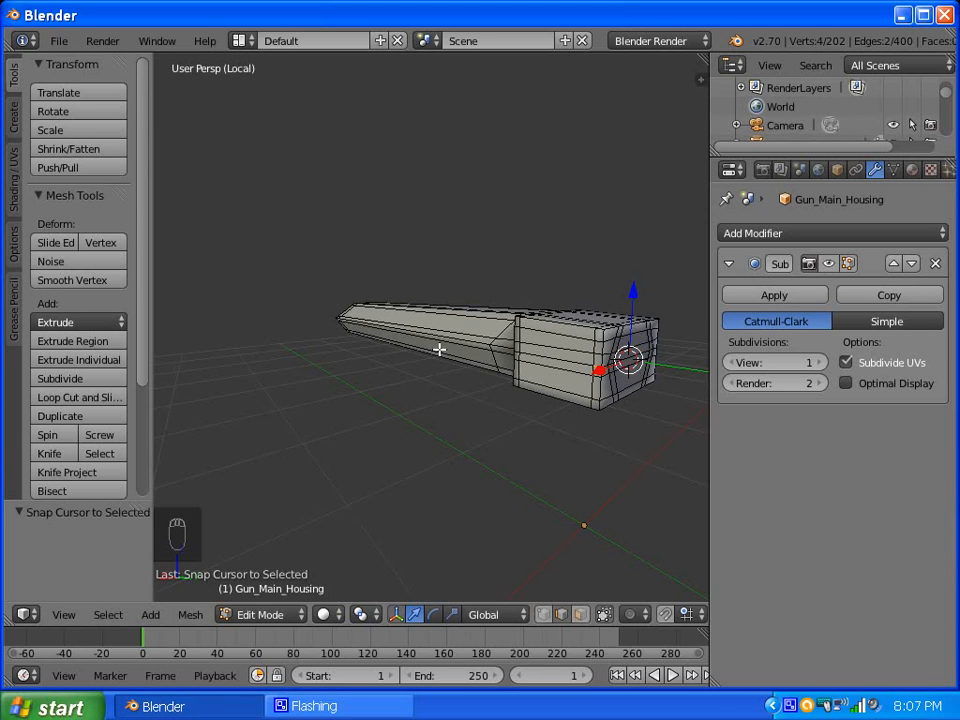
Back in Object Mode, set the main gun housing's origin to the 3D cursor and leave local view.
key(Tab)
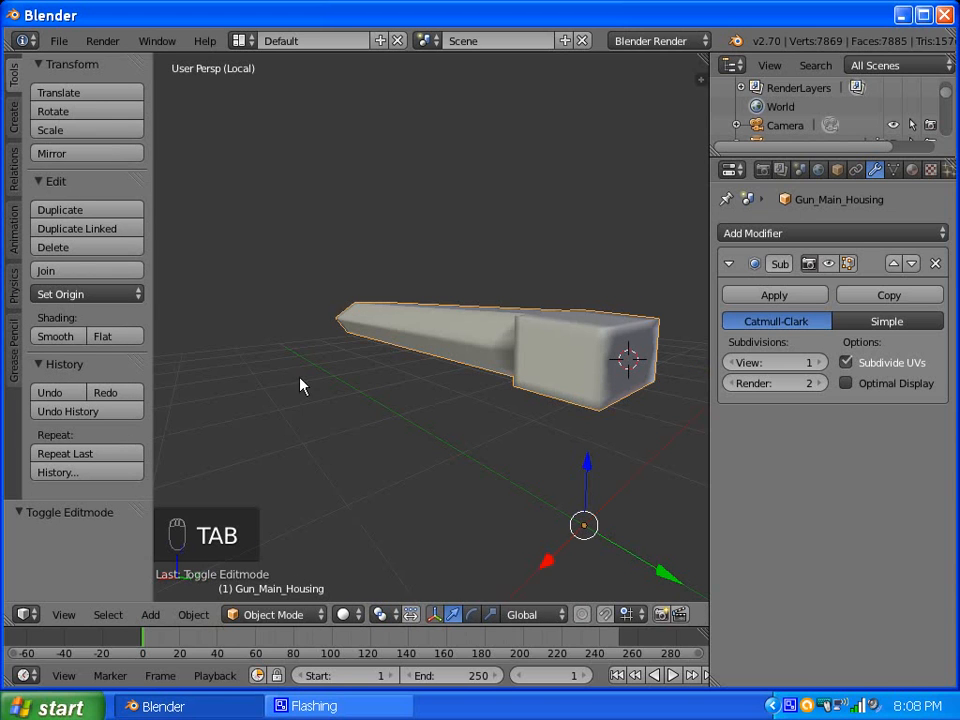
click(105, 296)
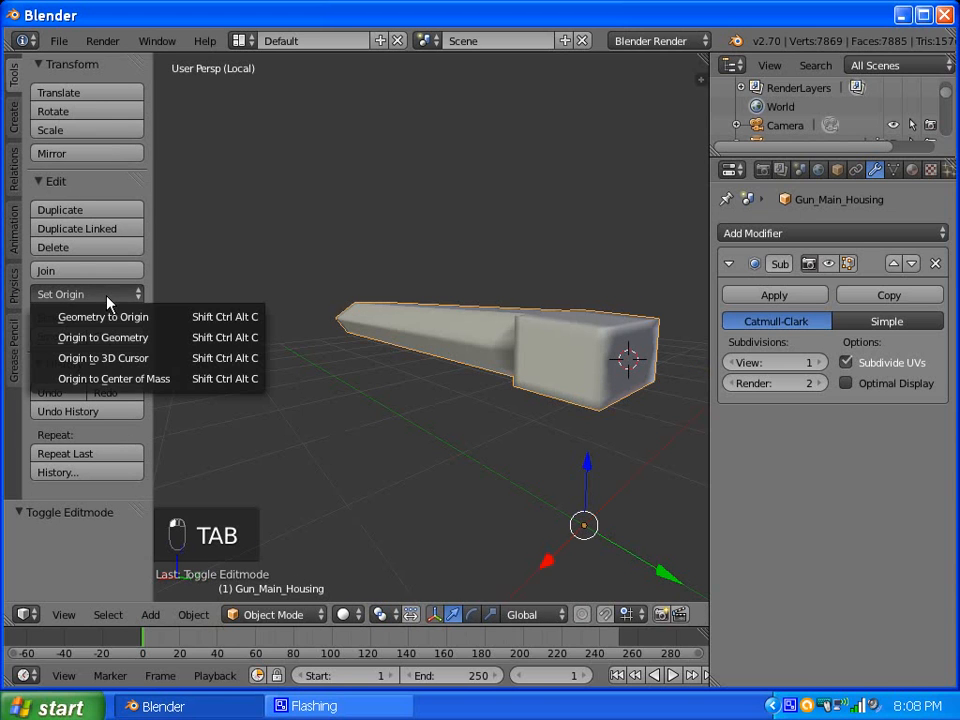
click(104, 358)
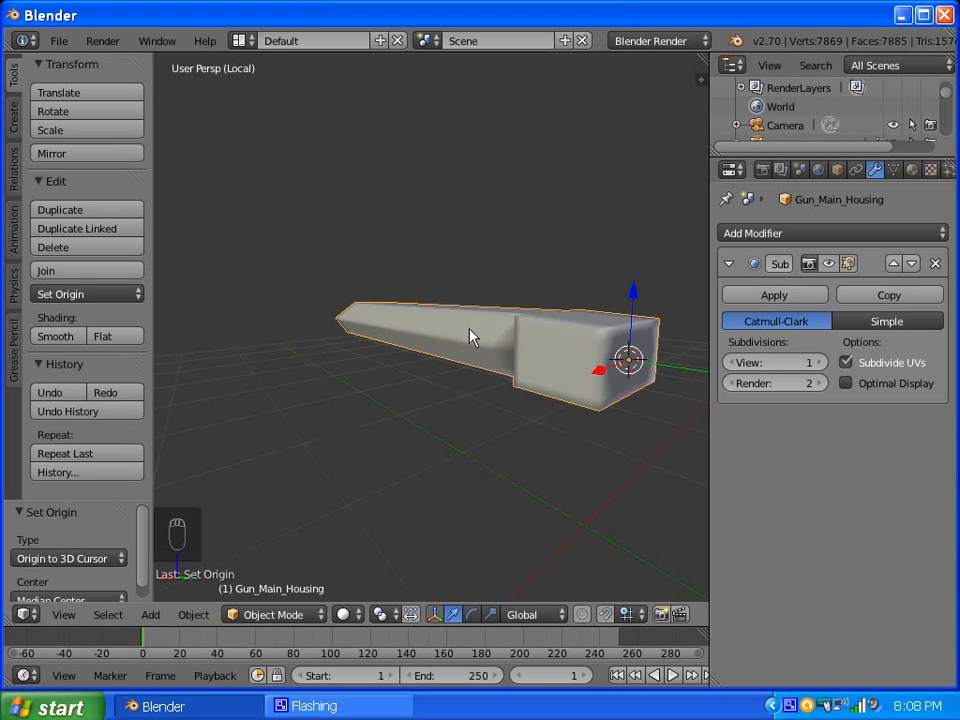
middle_drag(407, 366, 446, 364)
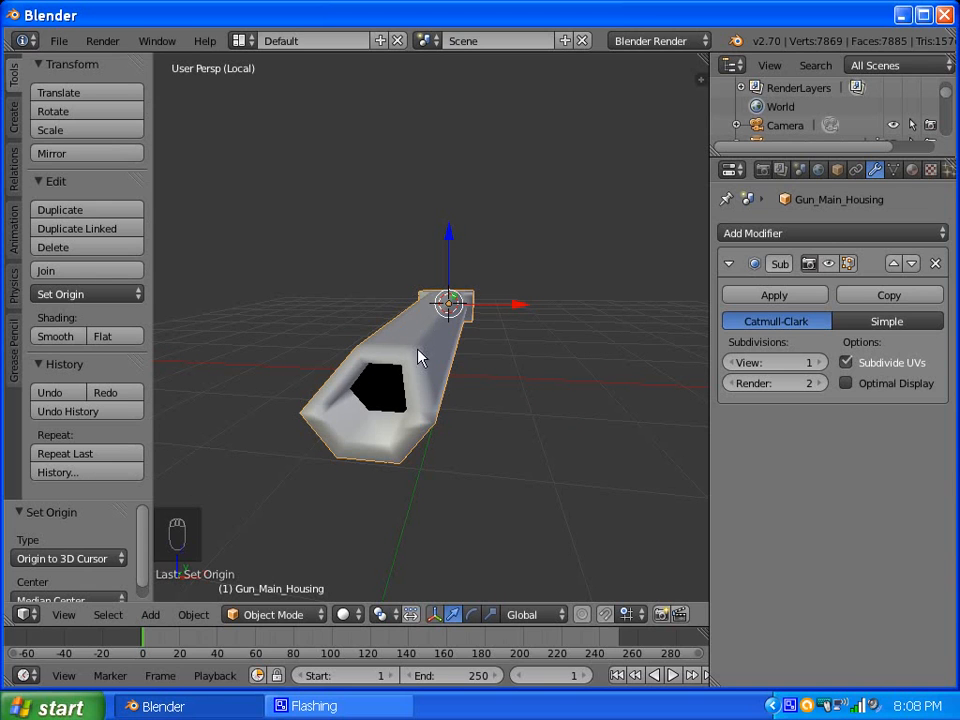
middle_drag(491, 317, 306, 315)
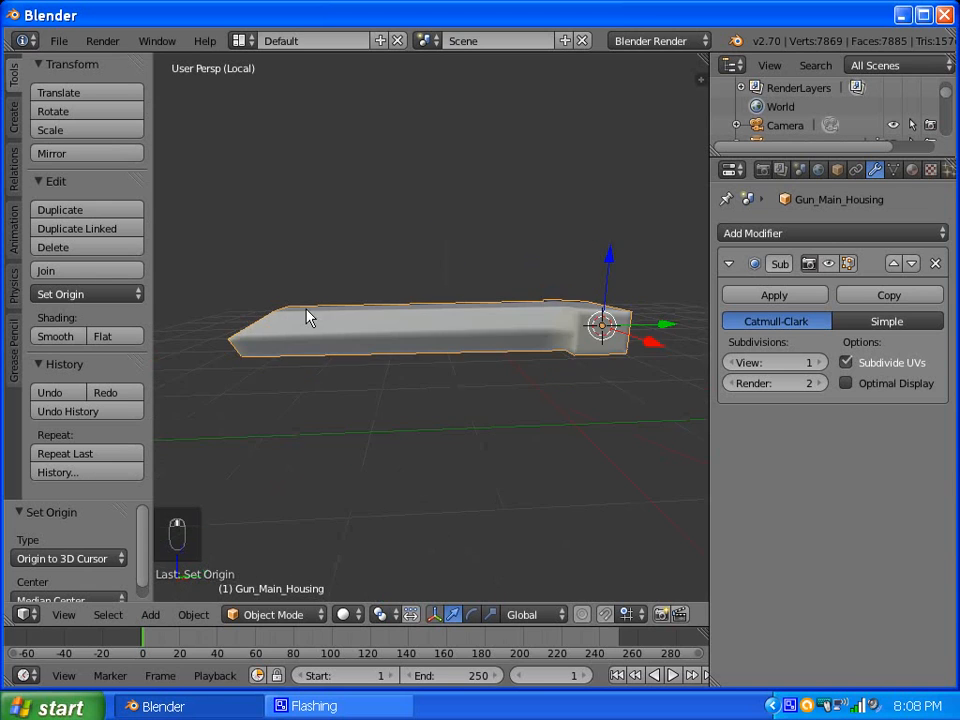
middle_drag(535, 327, 636, 345)
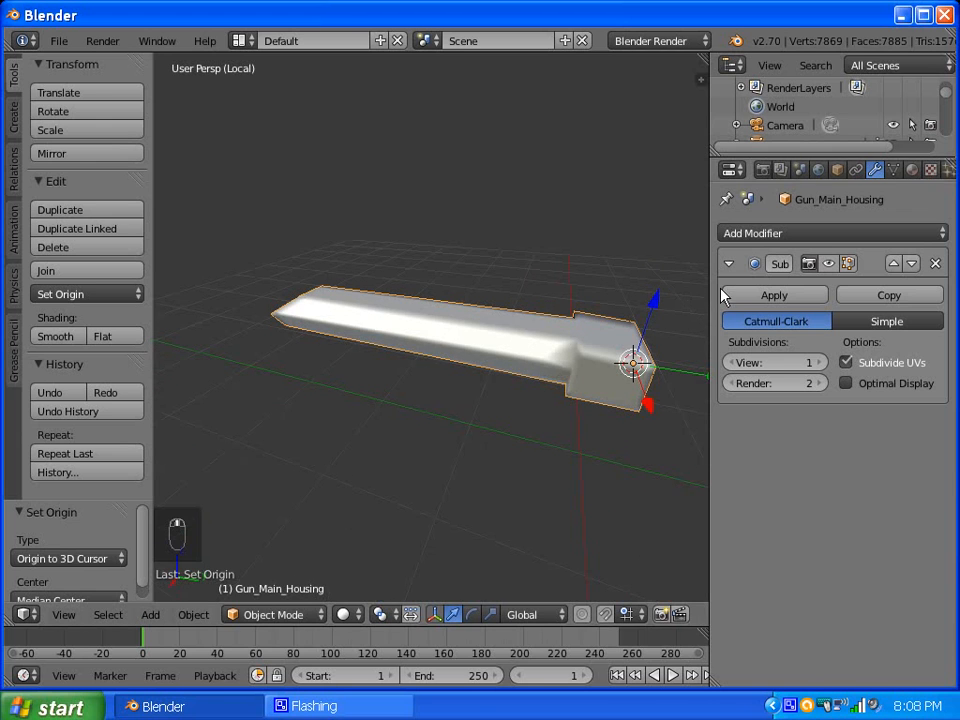
key(KP_Divide)
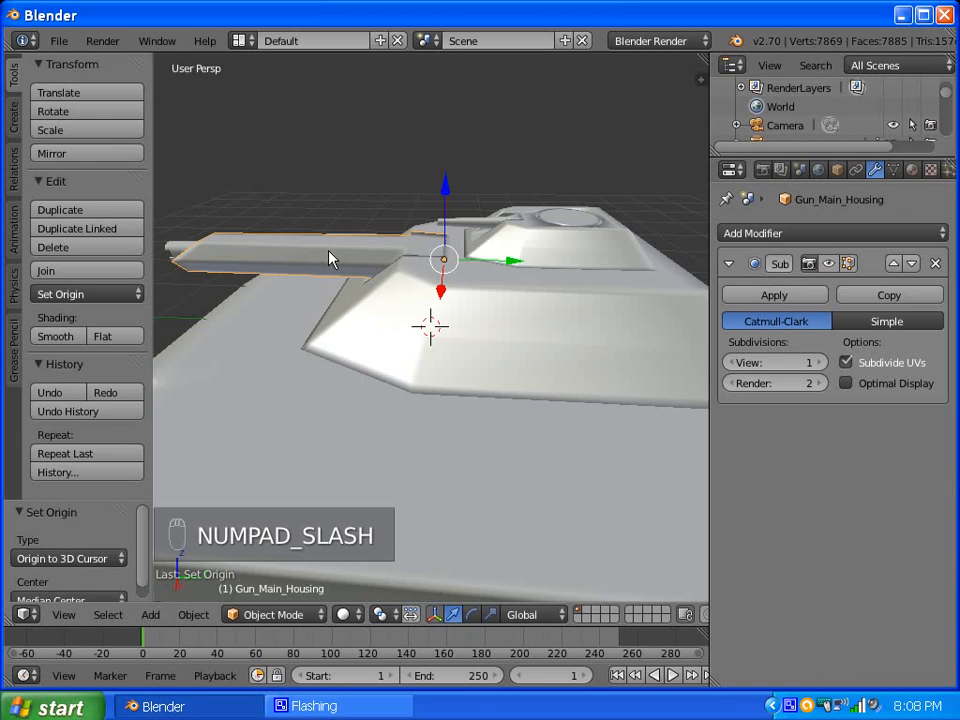
Select the secondary gun on the small turret and isolate it in local view with its rear end in sight.
middle_drag(330, 257, 327, 335)
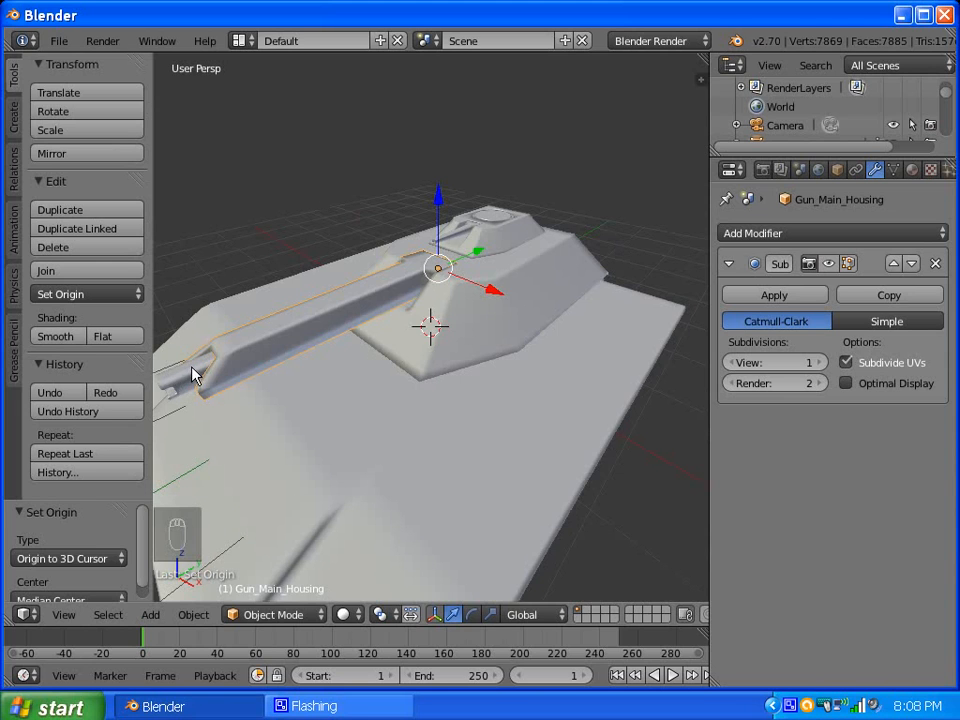
middle_drag(322, 332, 258, 418)
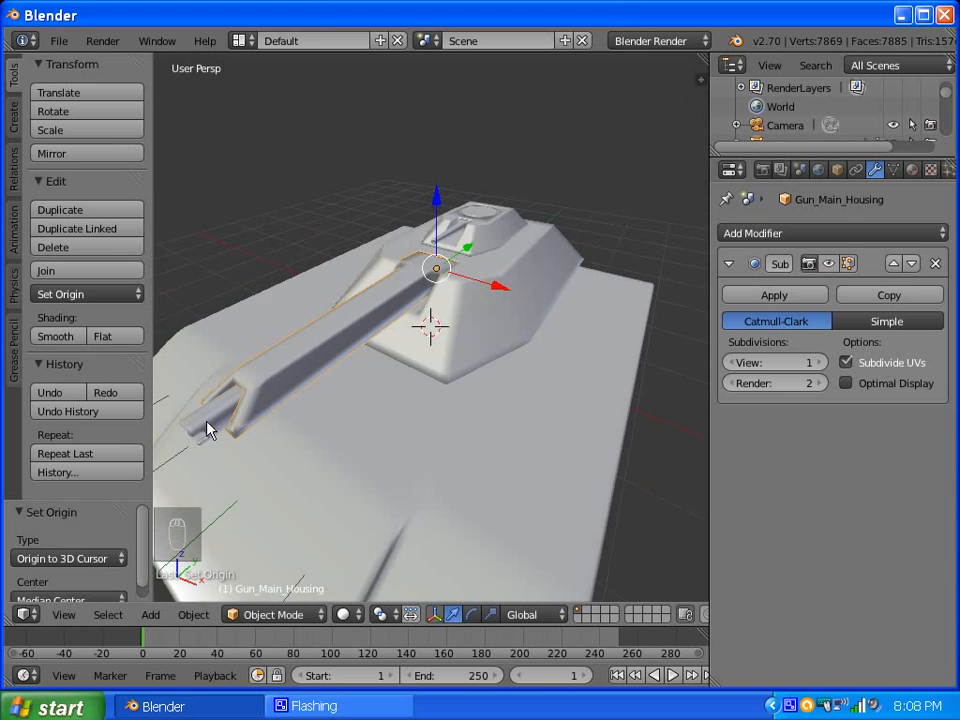
middle_drag(328, 348, 542, 259)
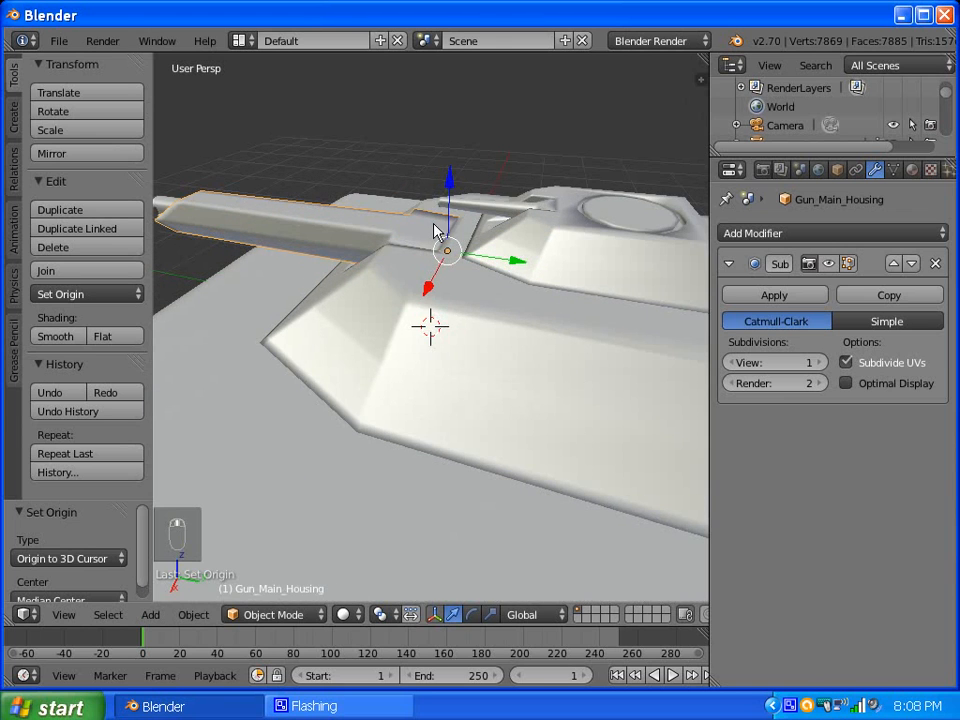
right_click(502, 216)
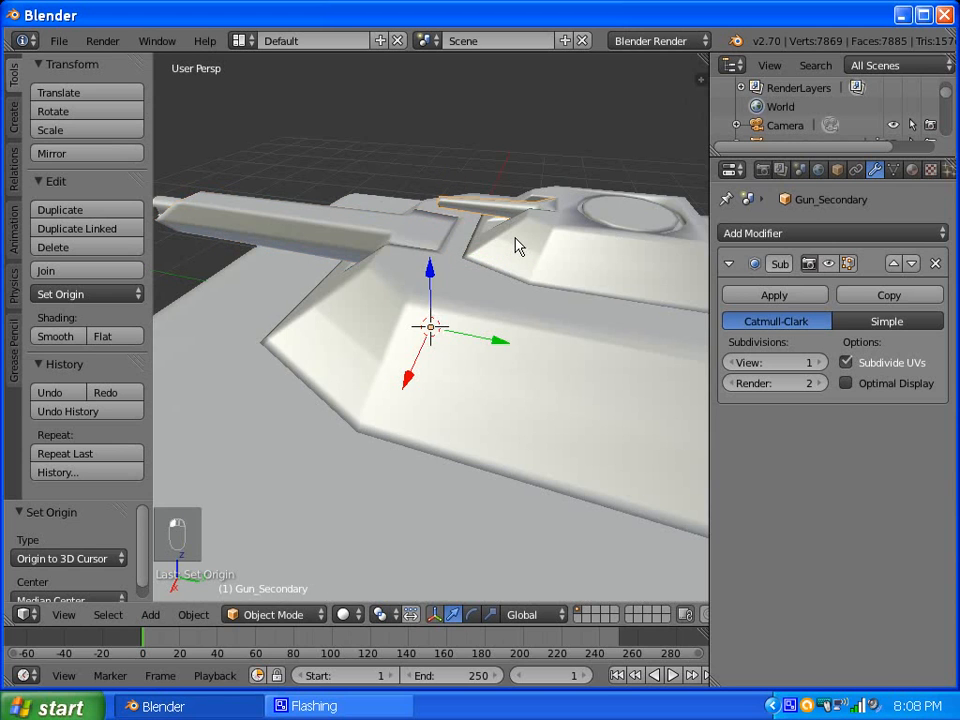
scroll(517, 247, down, 2)
key(KP_Divide)
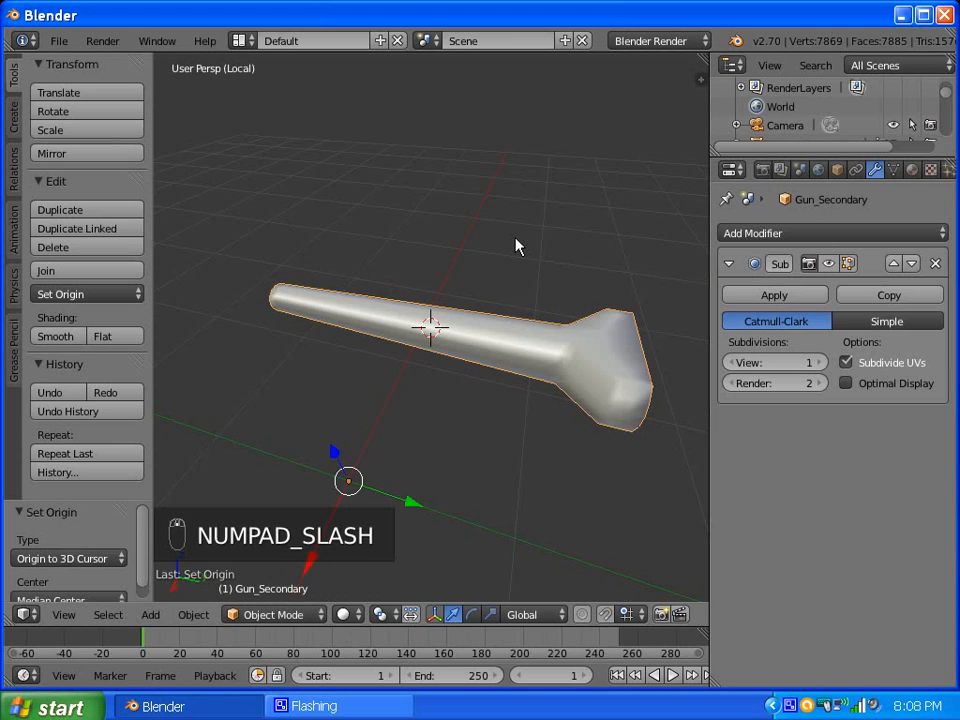
scroll(565, 321, down, 2)
middle_drag(520, 325, 466, 237)
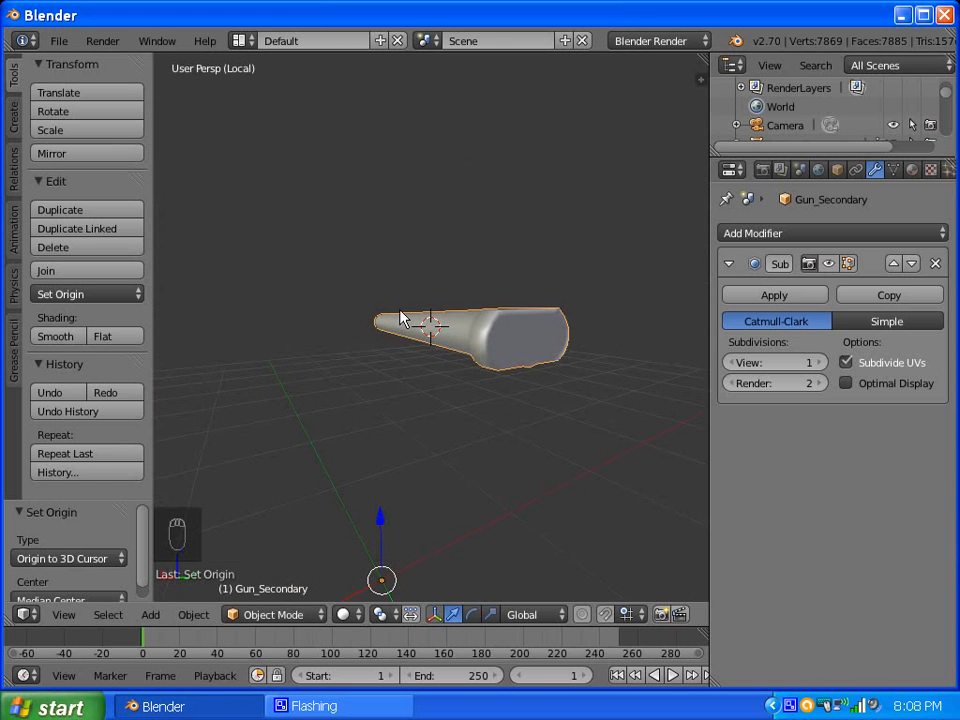
In Edit Mode, select one mid-height vertex on each of the two opposite sides of the secondary gun's thick rear section.
key(Tab)
scroll(401, 318, up, 5)
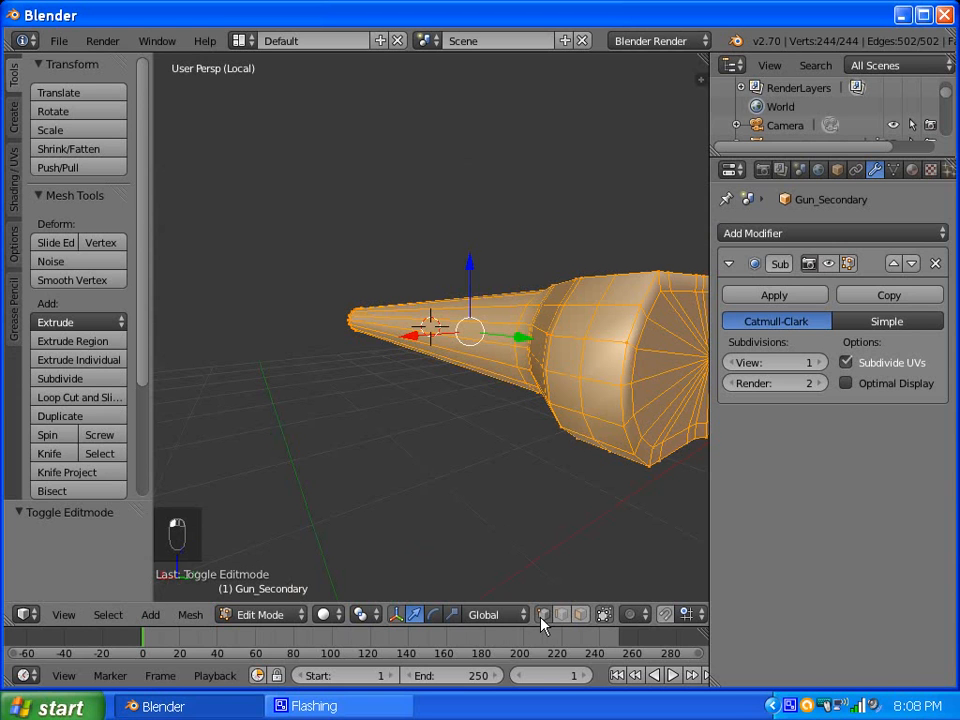
right_click(577, 378)
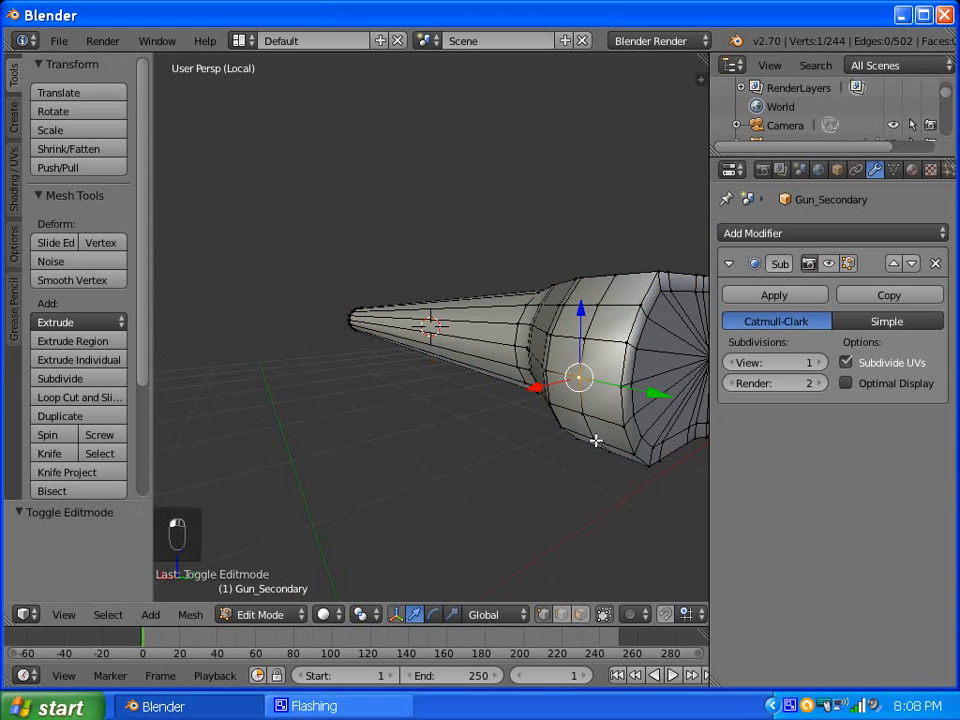
middle_drag(596, 440, 441, 433)
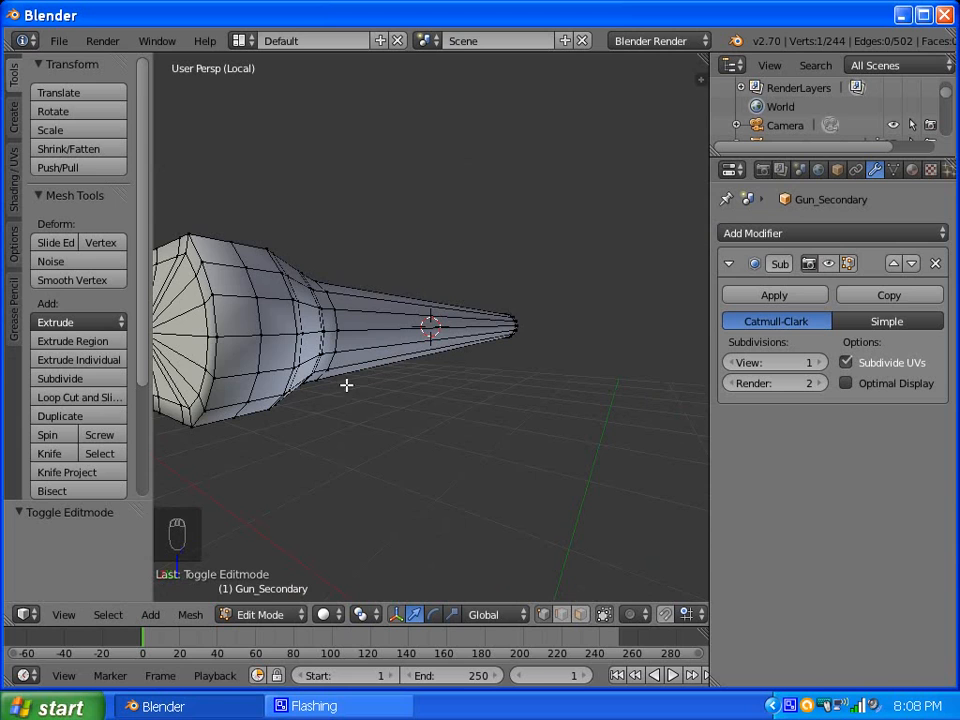
shift+right_click(266, 331)
Snap the 3D cursor to the two selected side vertices of the secondary gun, and deselect the mesh.
click(189, 615)
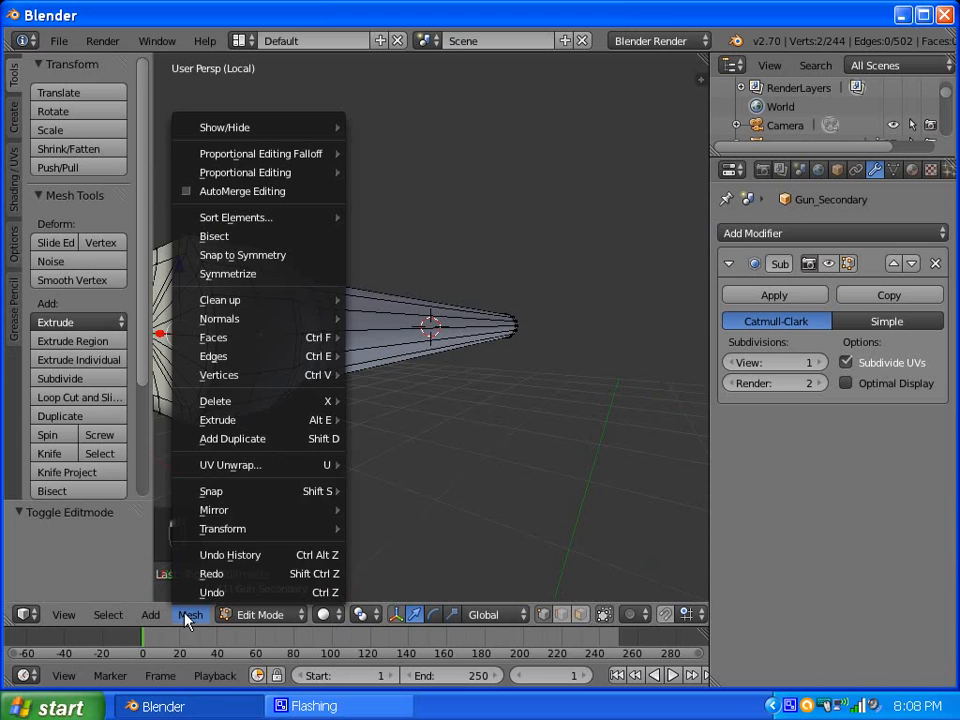
mouse_move(272, 491)
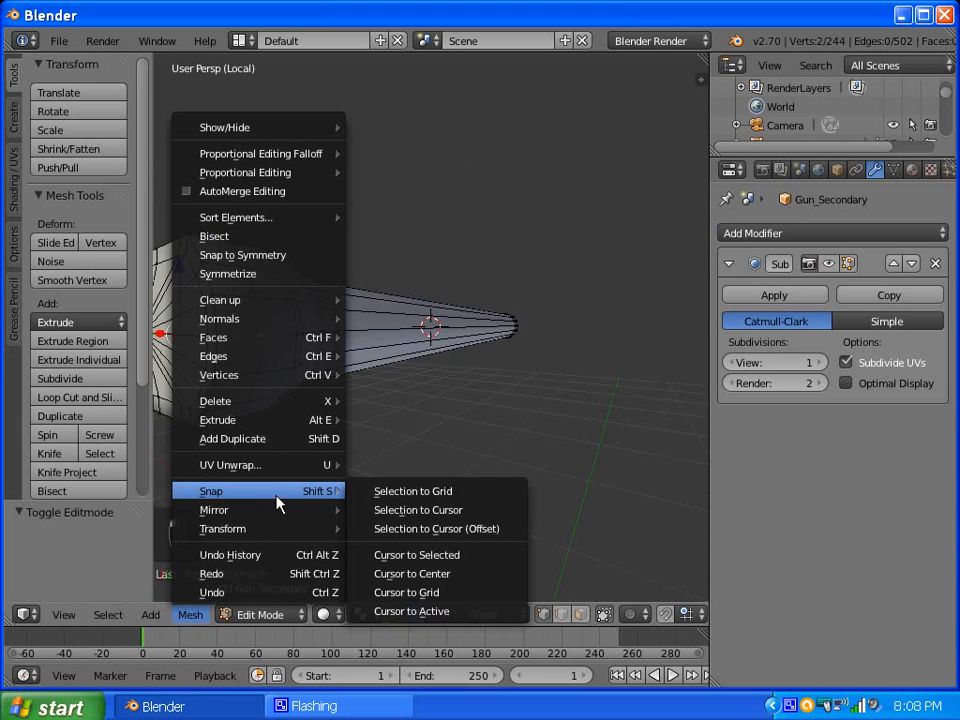
click(423, 554)
key(a)
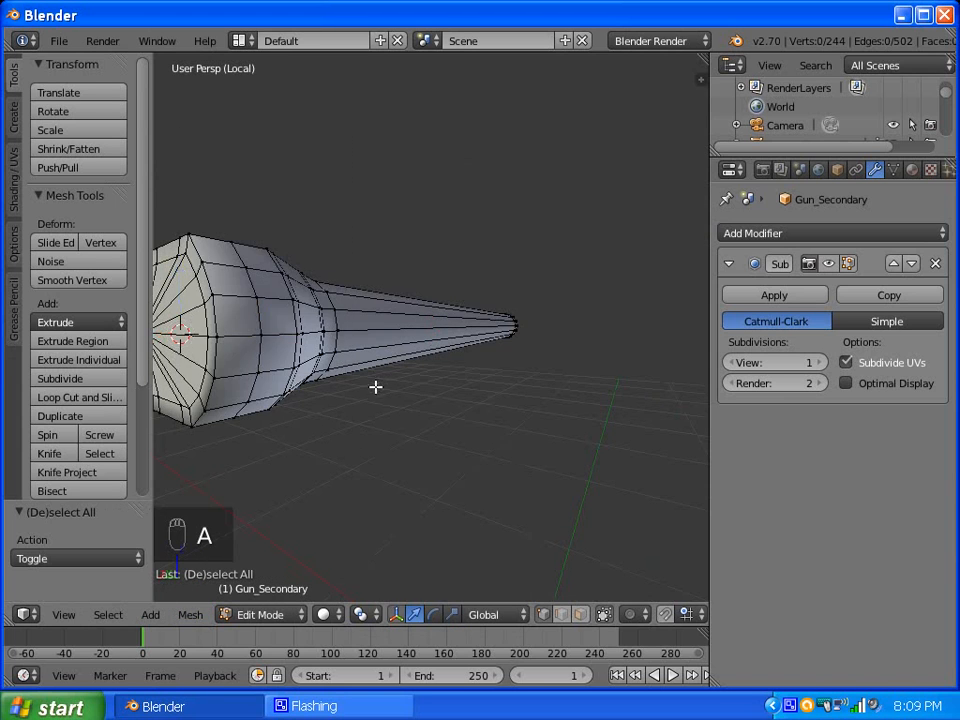
Back in Object Mode, set the secondary gun's origin to the 3D cursor and leave local view.
scroll(375, 386, down, 4)
key(Tab)
middle_drag(313, 360, 488, 400)
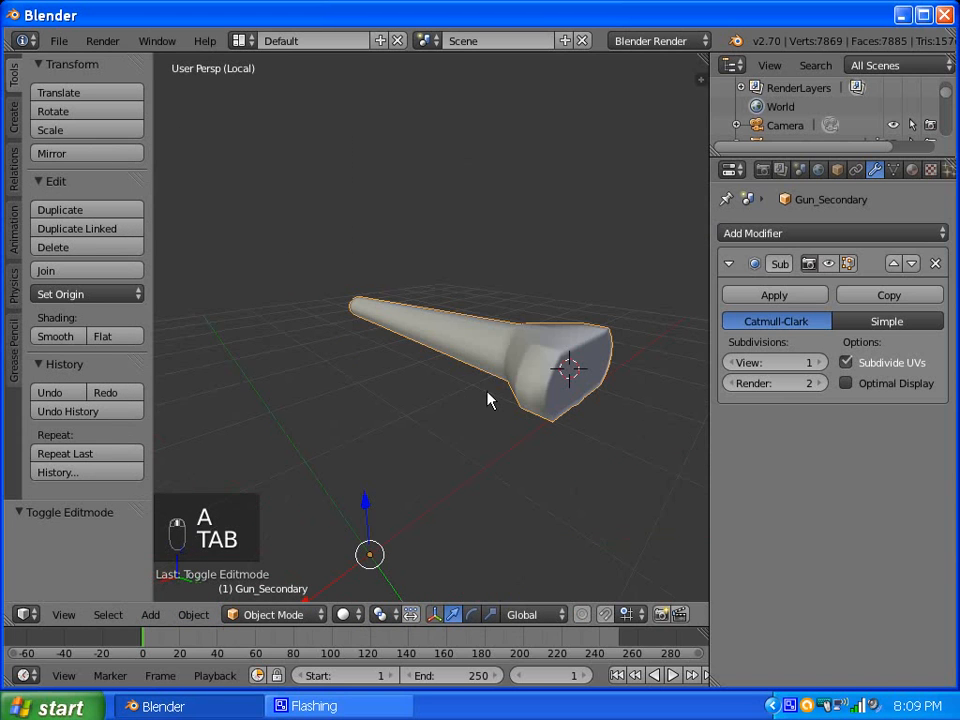
click(100, 294)
click(122, 360)
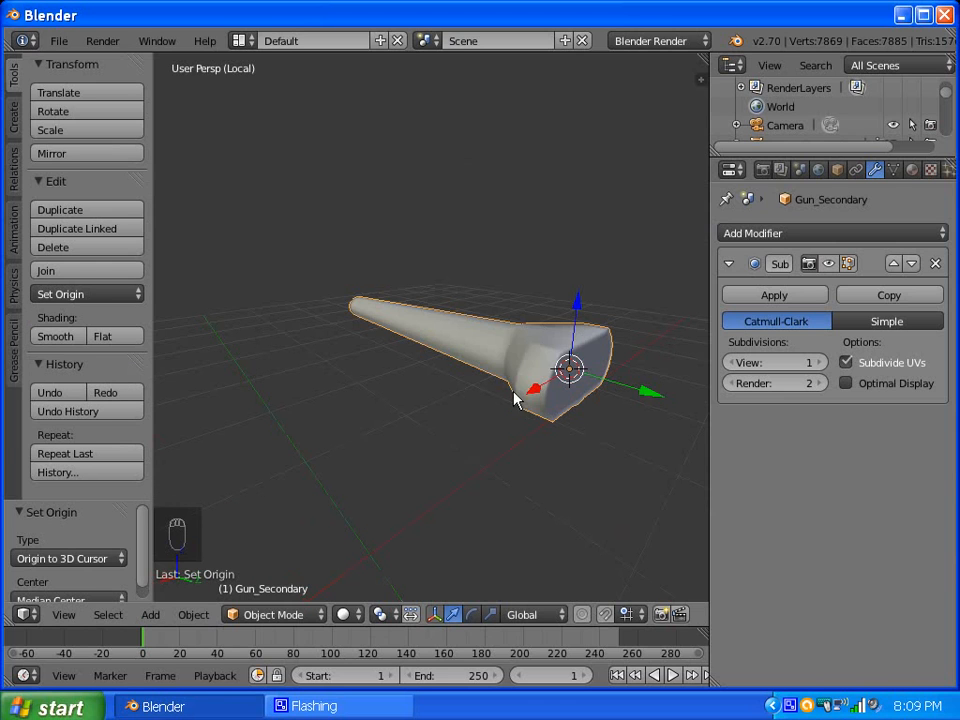
key(KP_Divide)
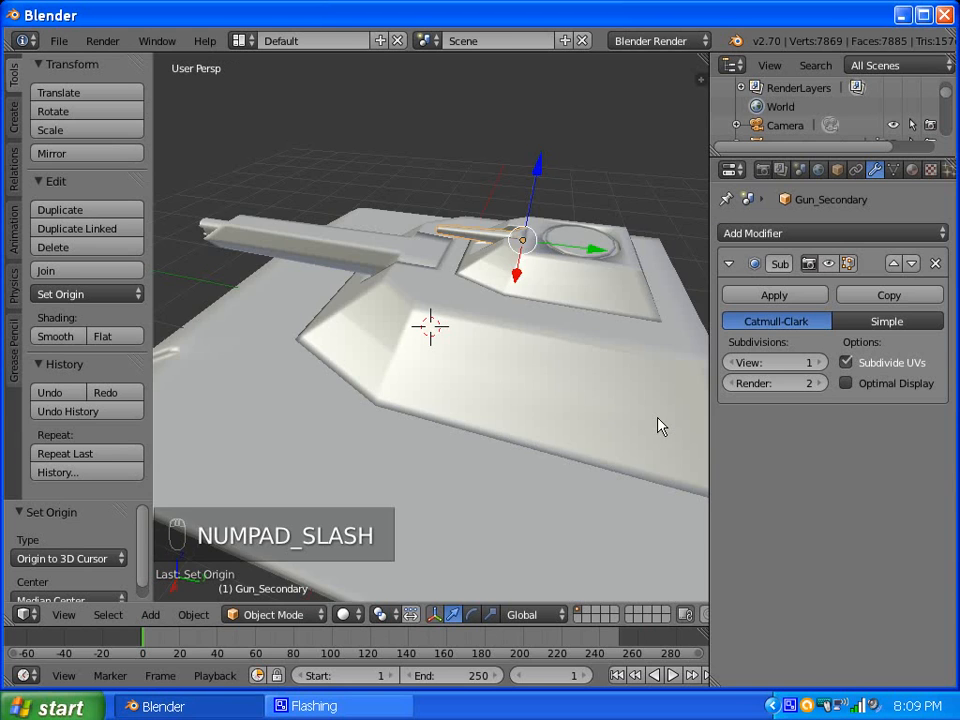
Deselect all objects and look over the whole tank from its sides and rear.
middle_drag(660, 424, 540, 378)
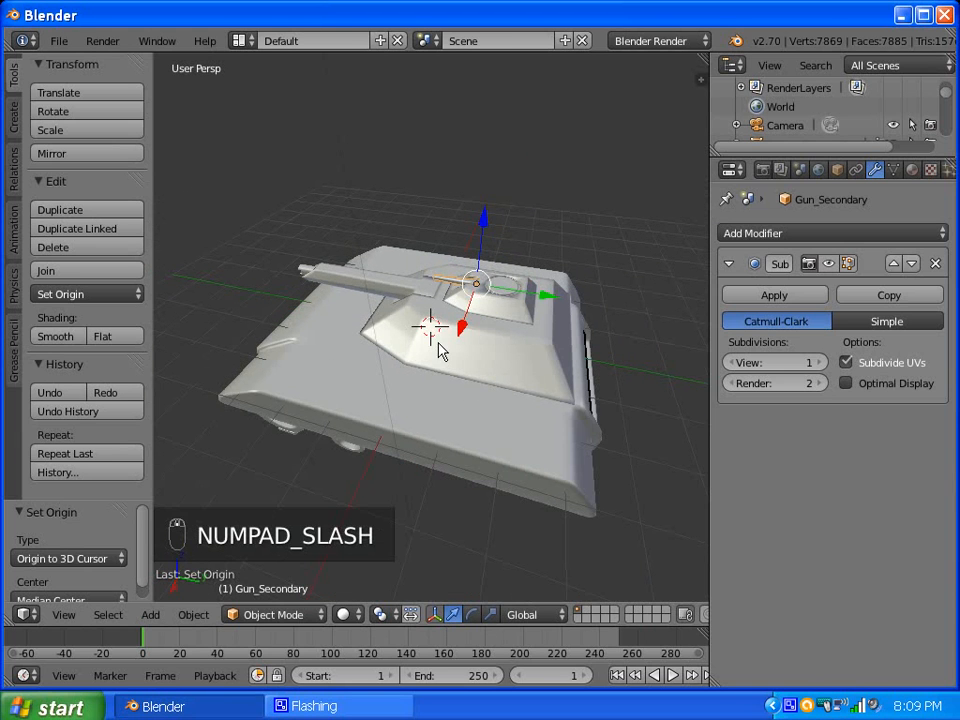
key(a)
key(a)
middle_drag(450, 332, 532, 277)
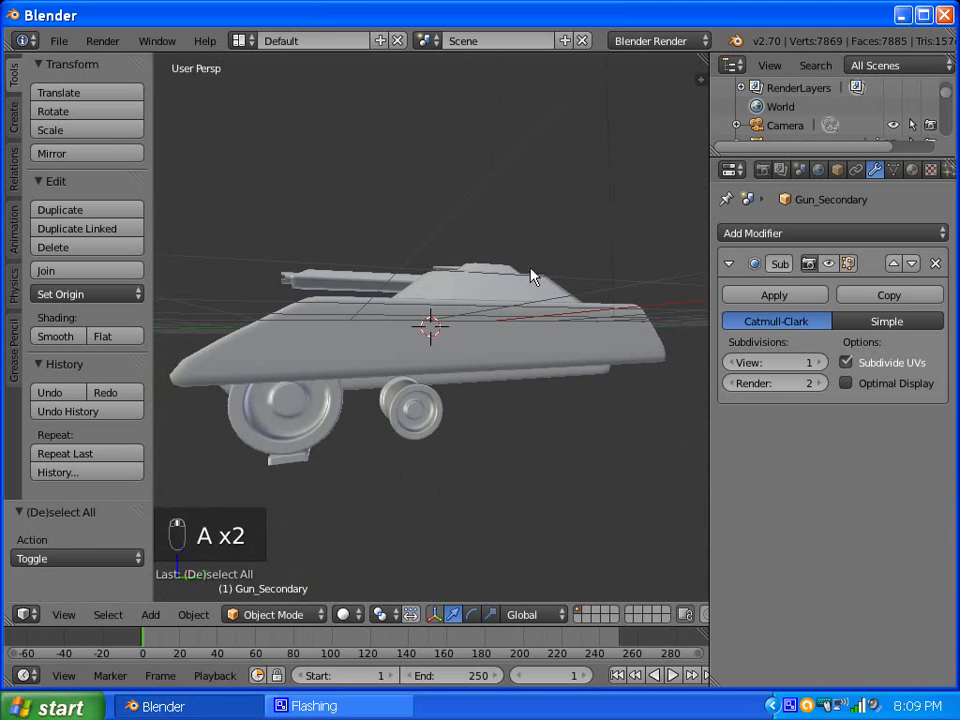
middle_drag(384, 431, 467, 446)
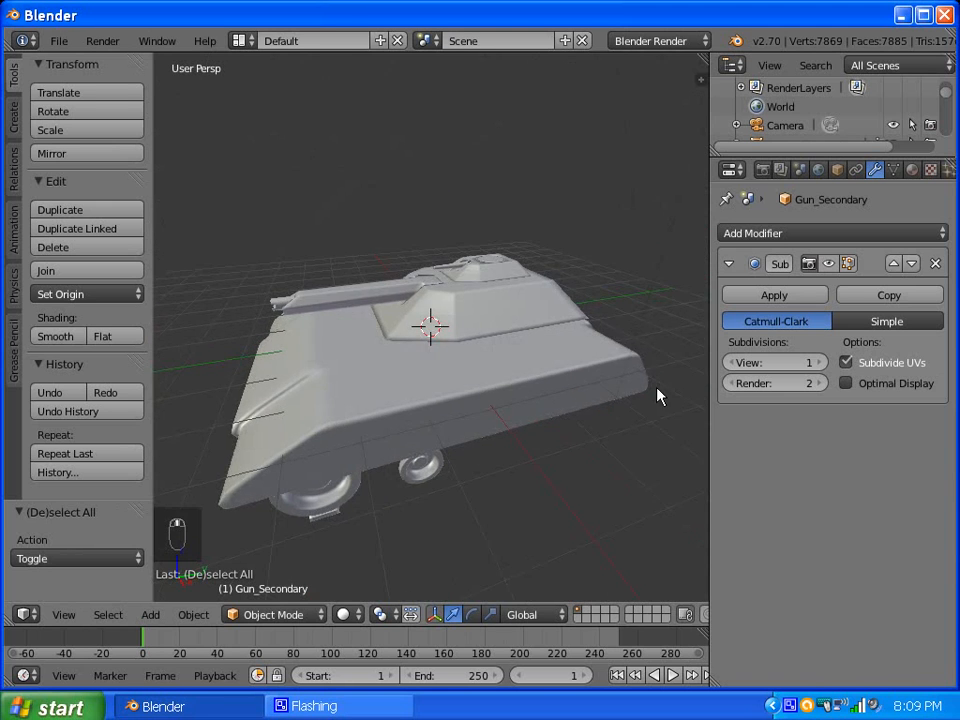
middle_drag(658, 392, 450, 393)
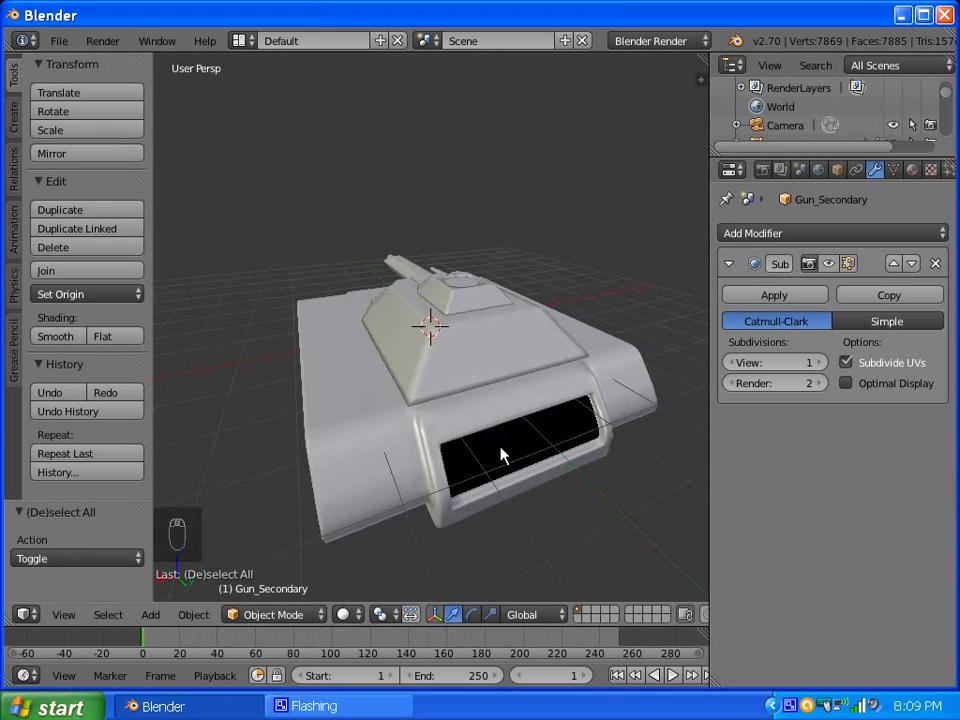
Inspect the finished tank from below, in front and above, checking the wheels, tread segment, hull and turrets.
middle_drag(341, 403, 564, 259)
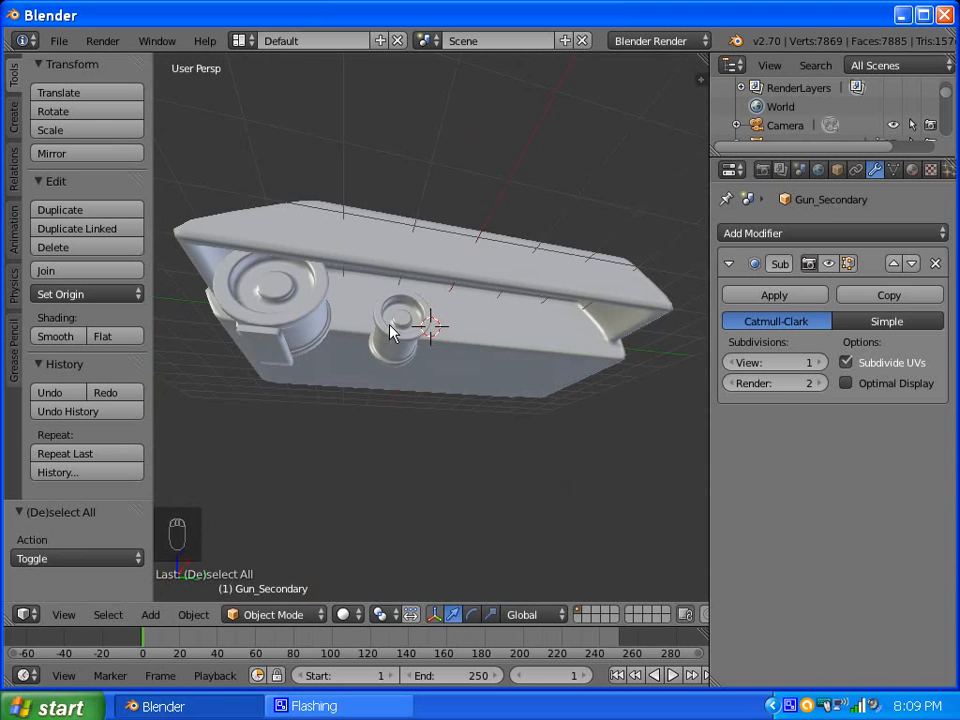
middle_drag(394, 330, 396, 366)
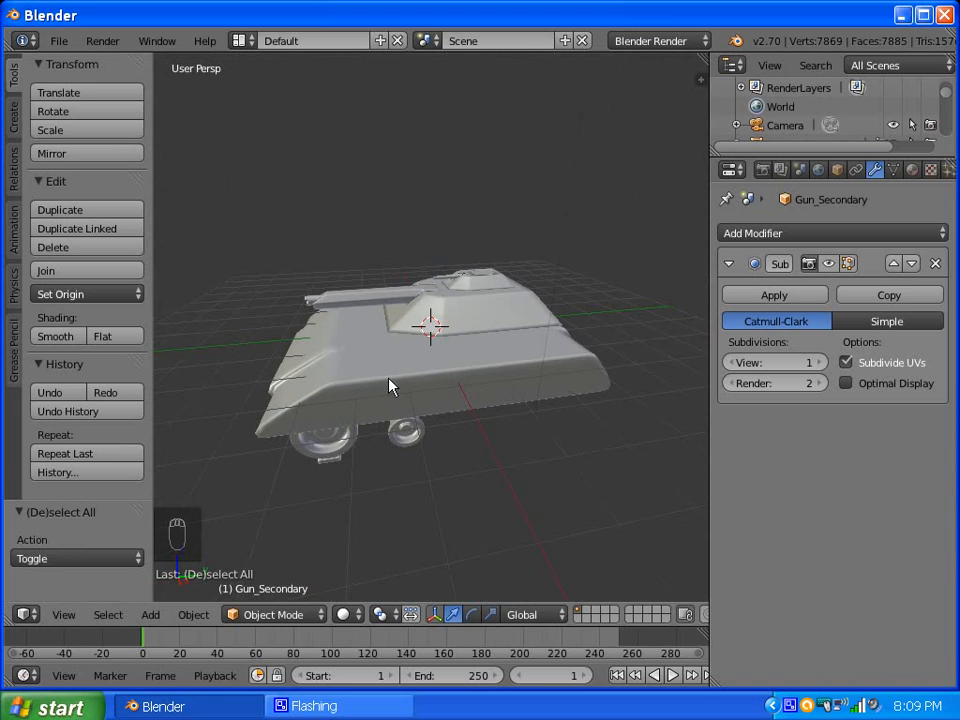
scroll(390, 386, up, 2)
middle_drag(336, 377, 460, 368)
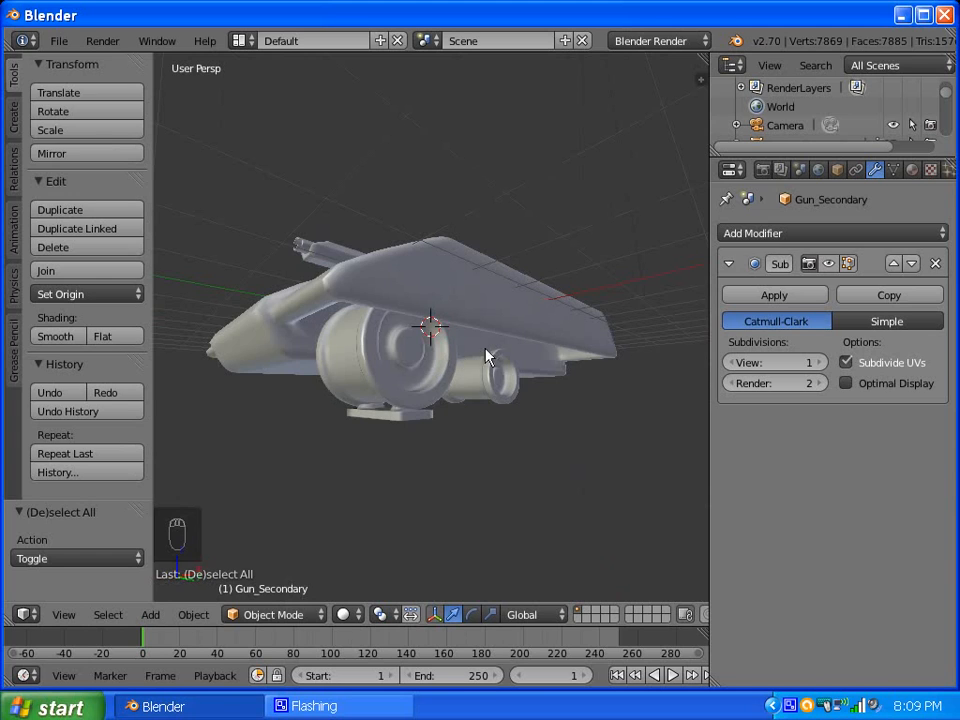
middle_drag(528, 292, 473, 316)
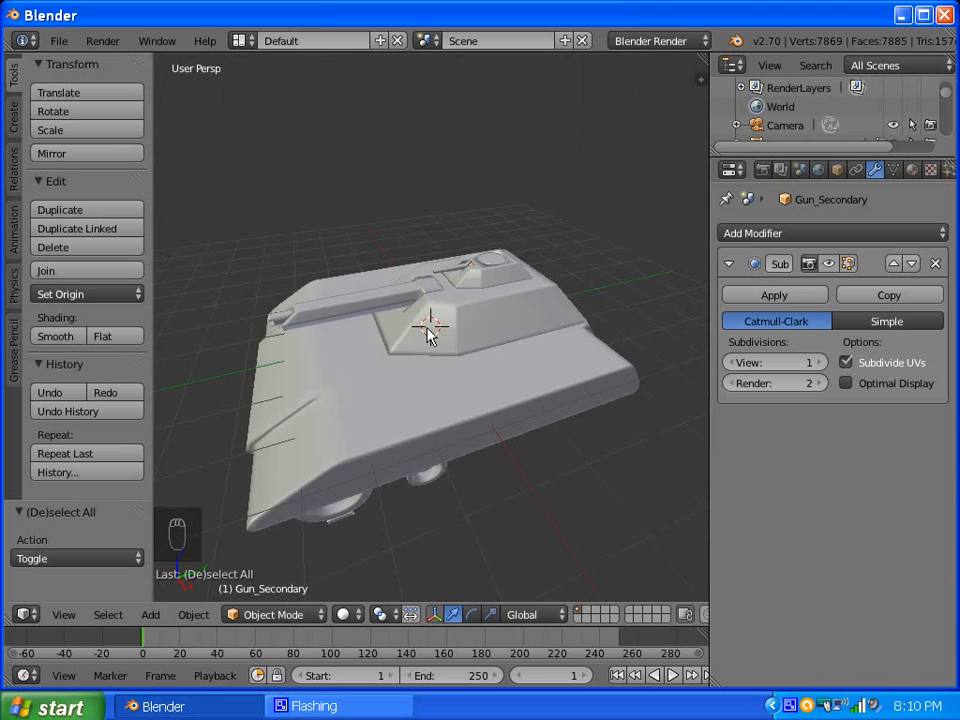
scroll(427, 333, up, 3)
middle_drag(315, 354, 381, 330)
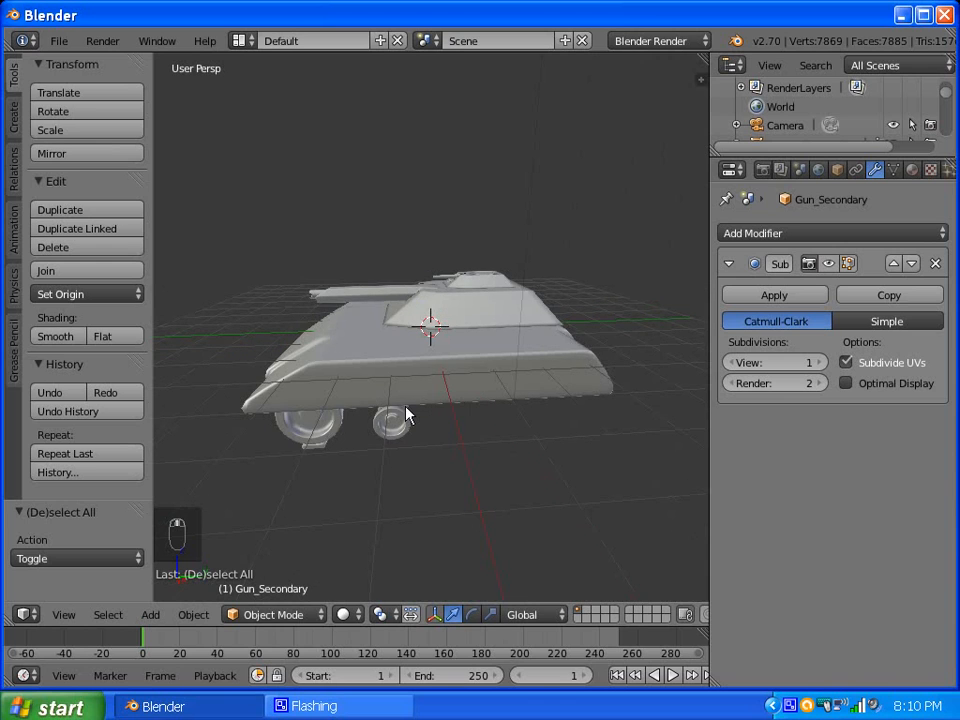
Save the scene as a new Blender file named TankProject in the BlenderStuff folder.
click(60, 42)
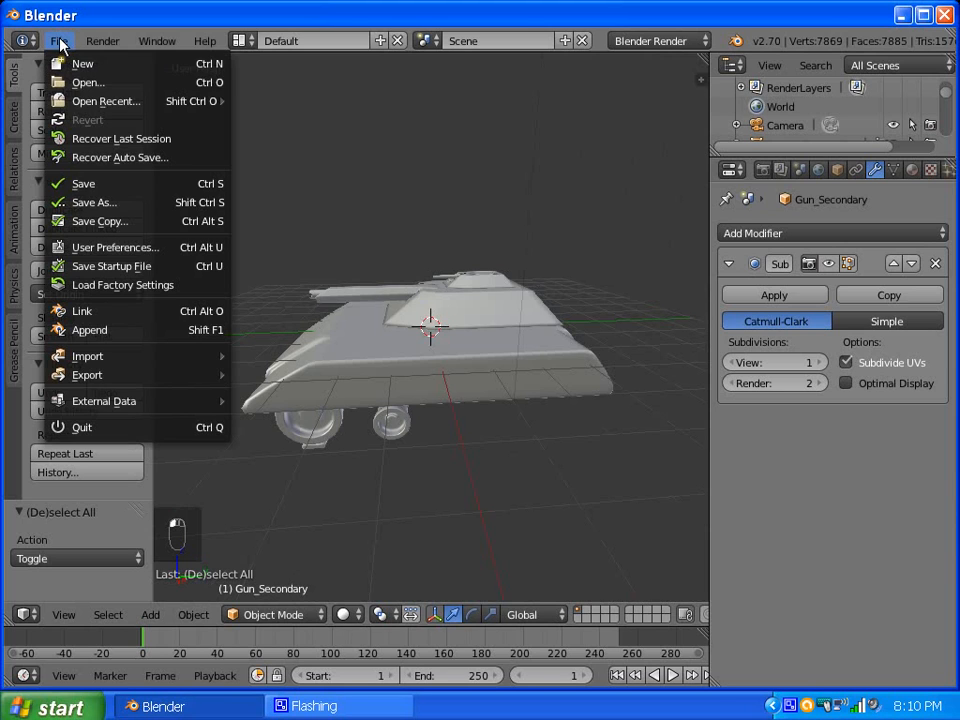
click(97, 206)
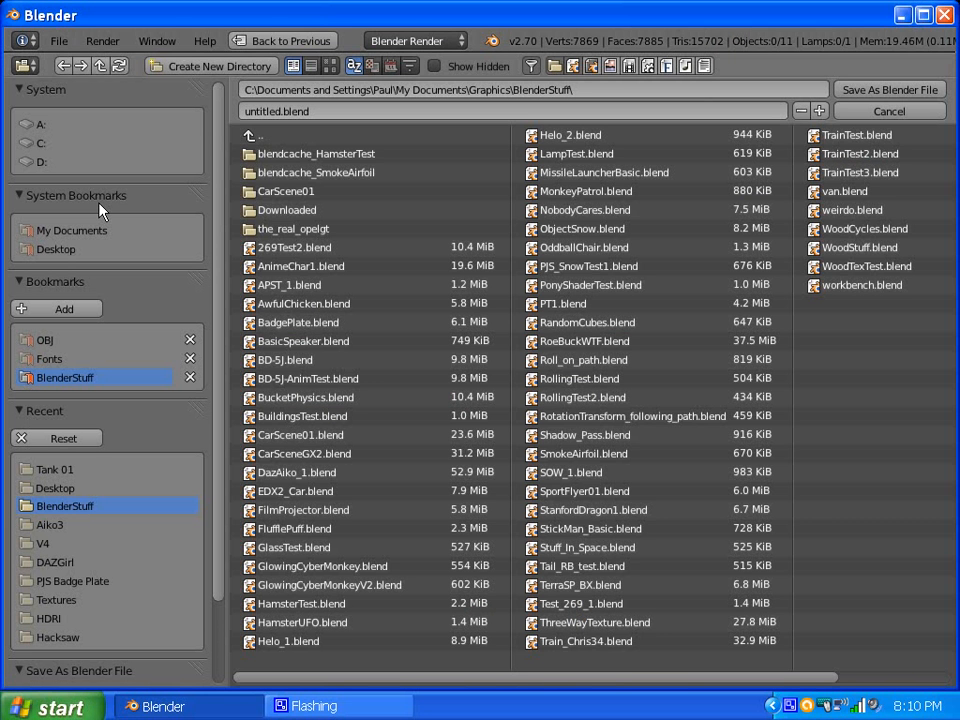
click(268, 111)
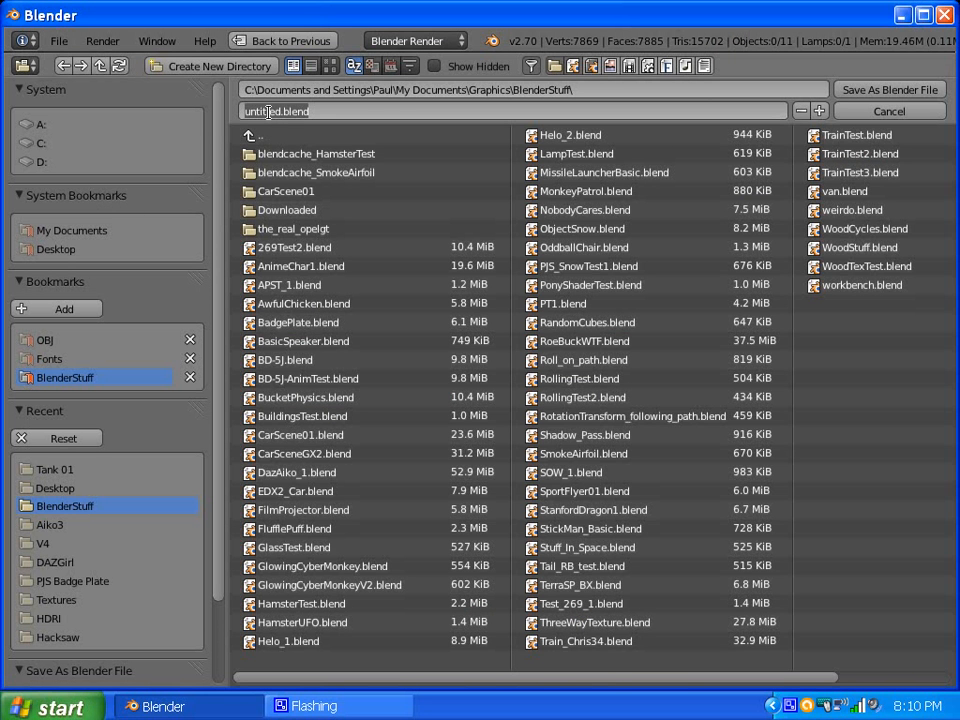
text(Tank Project)
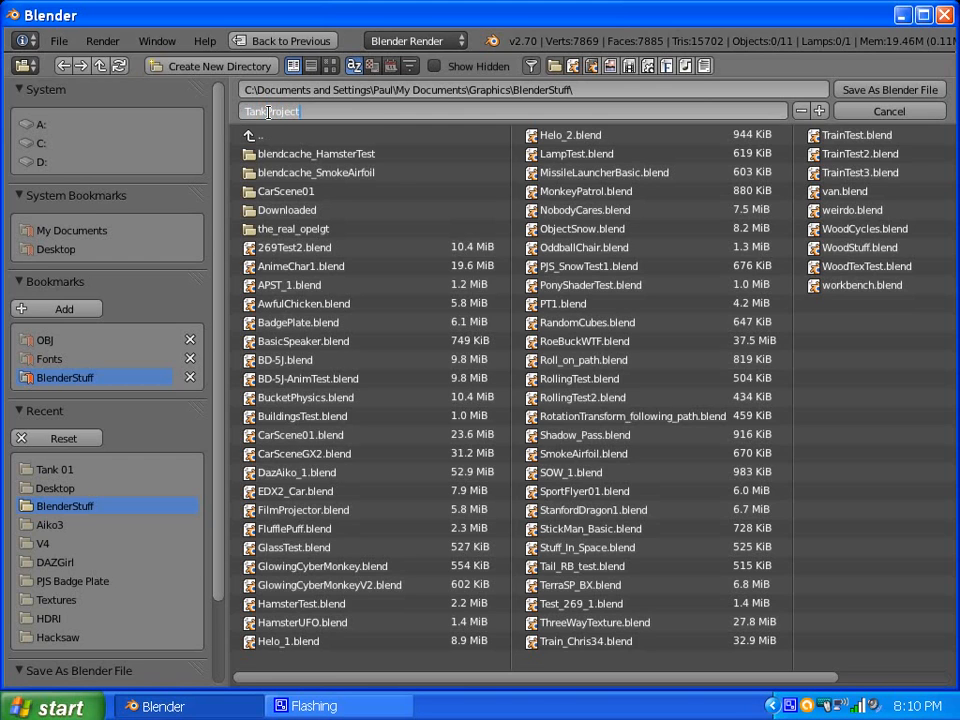
key(Return)
click(885, 90)
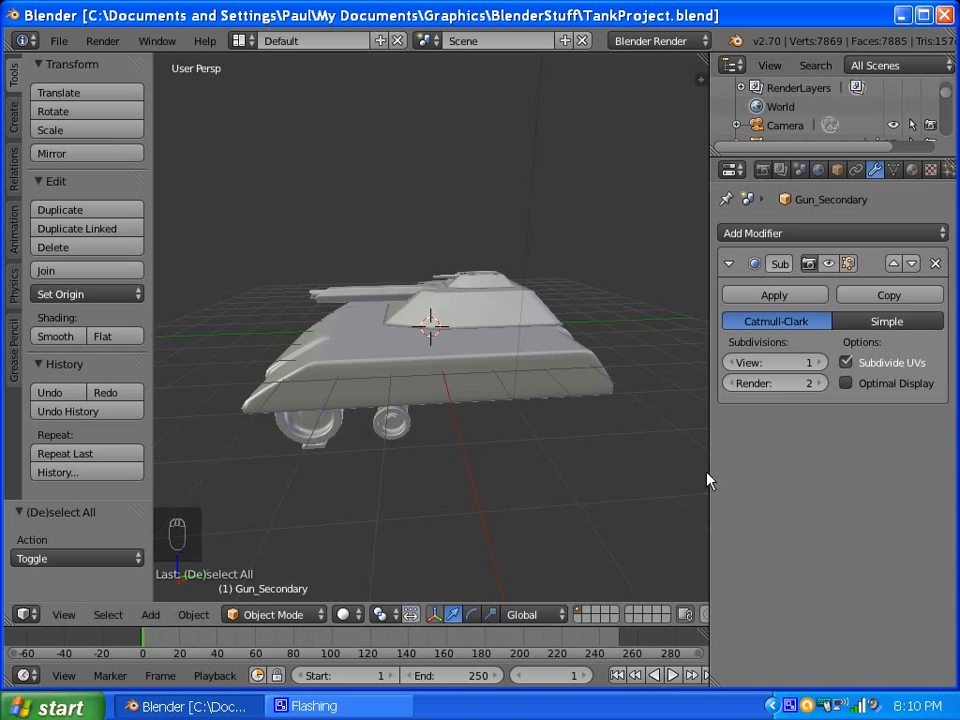
click(791, 706)
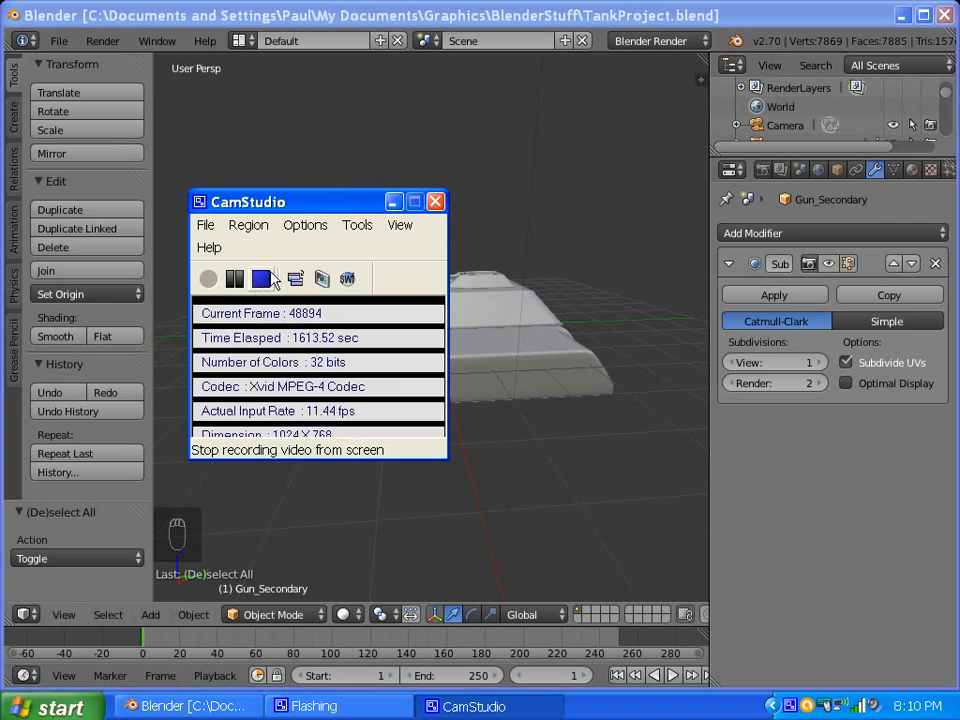